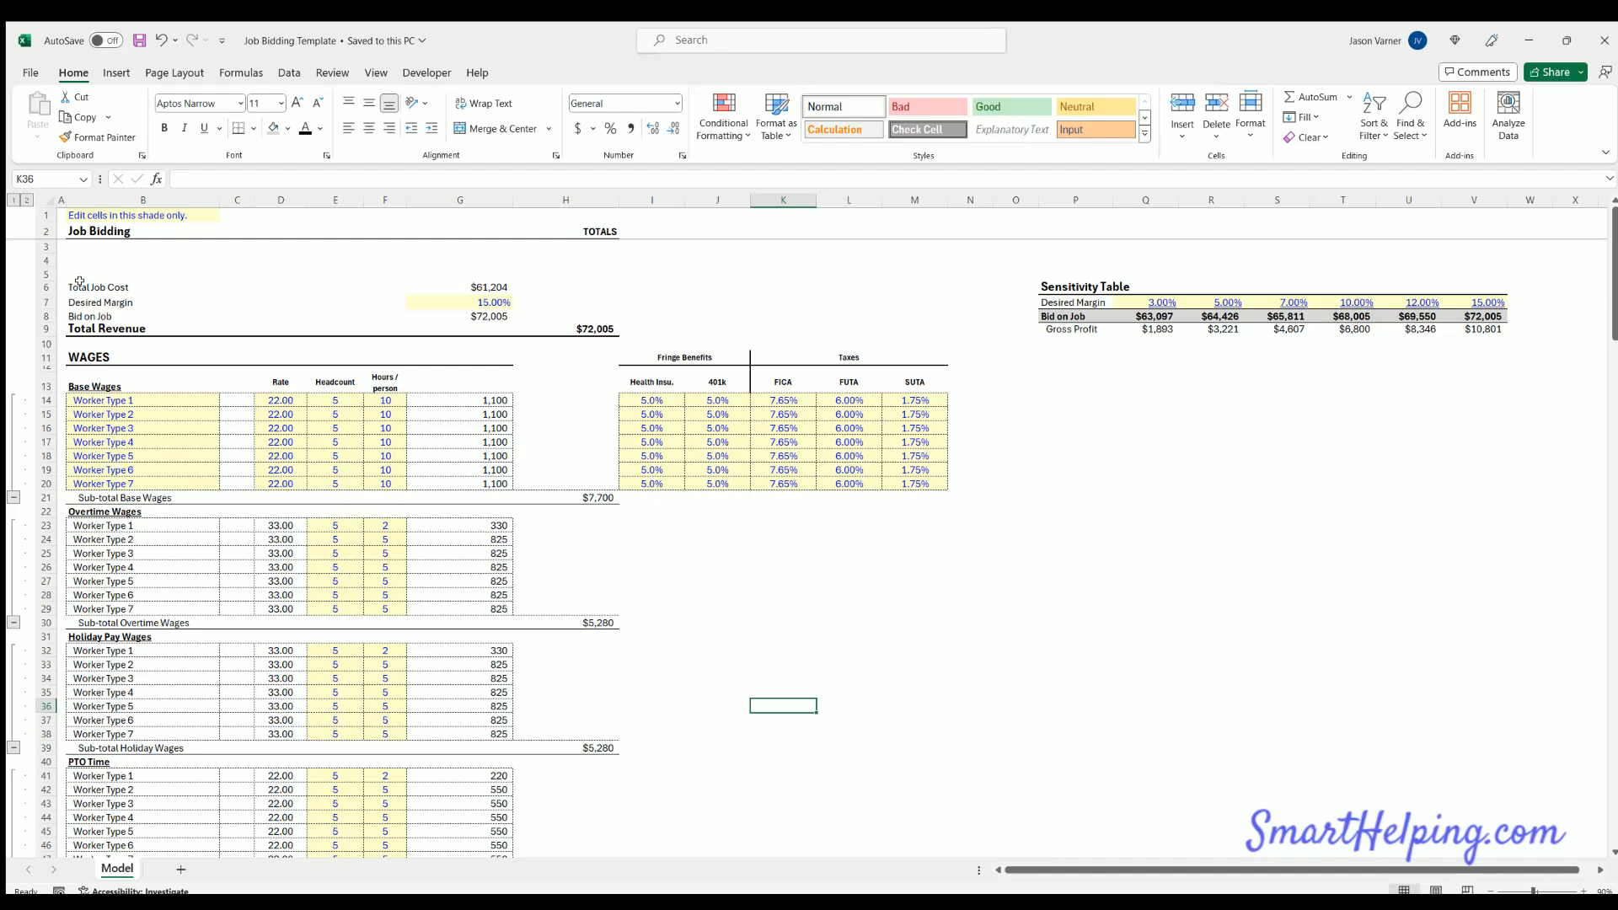
# Review the job cost and bid summary, the sensitivity table, and the gross profit and cost summary sections of the sheet
pyautogui.click(483, 285)
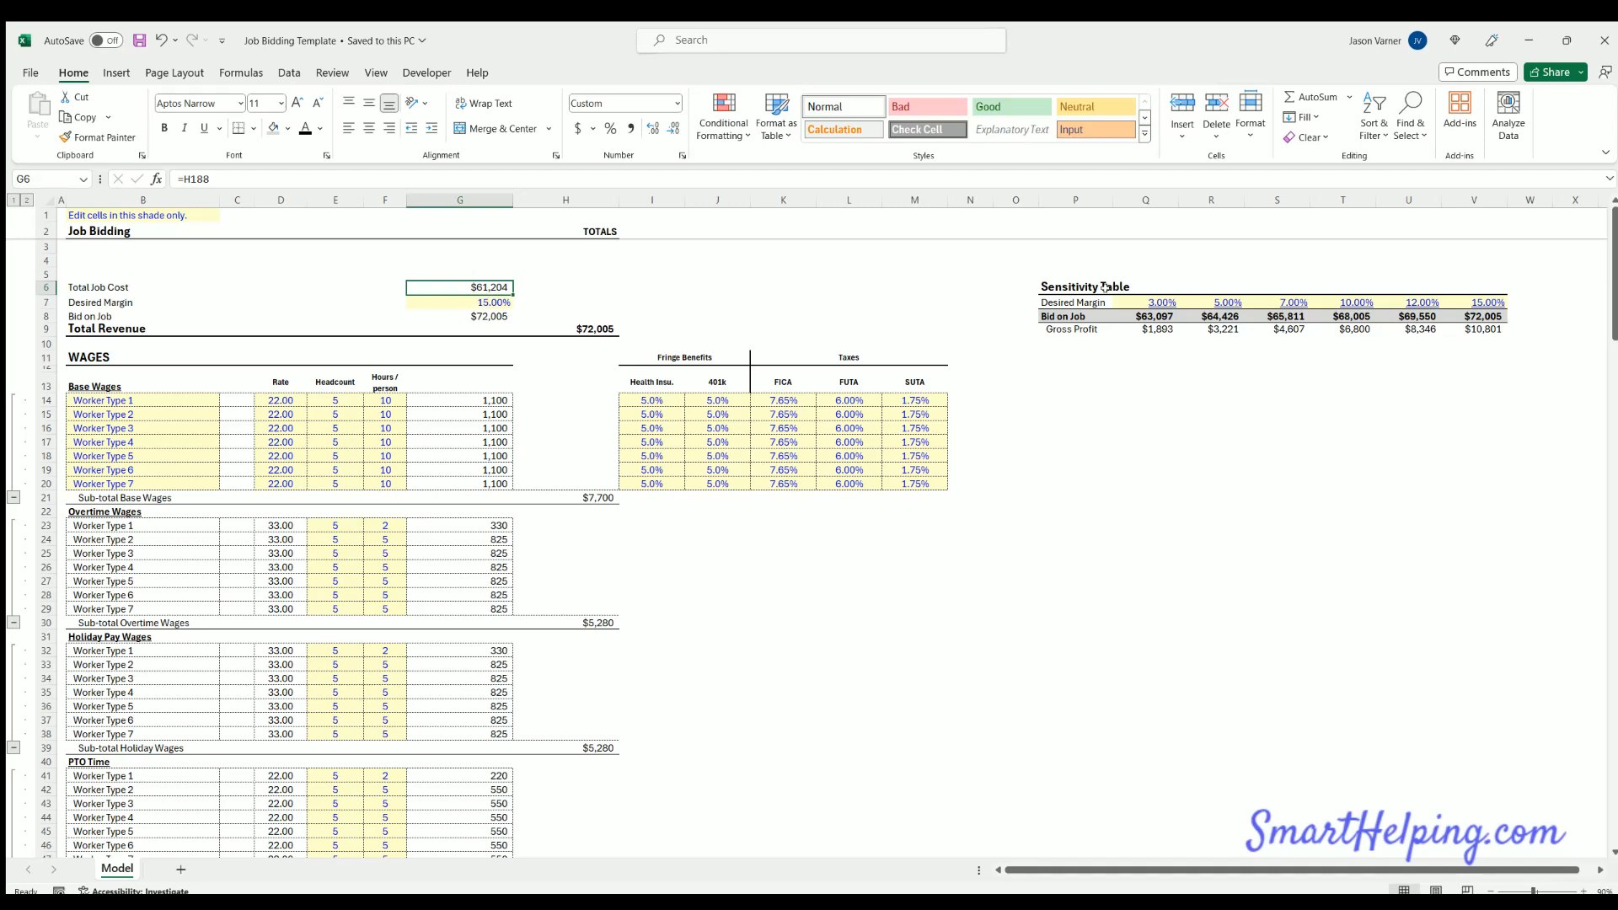
pyautogui.moveTo(1099, 286); pyautogui.dragTo(1487, 330)
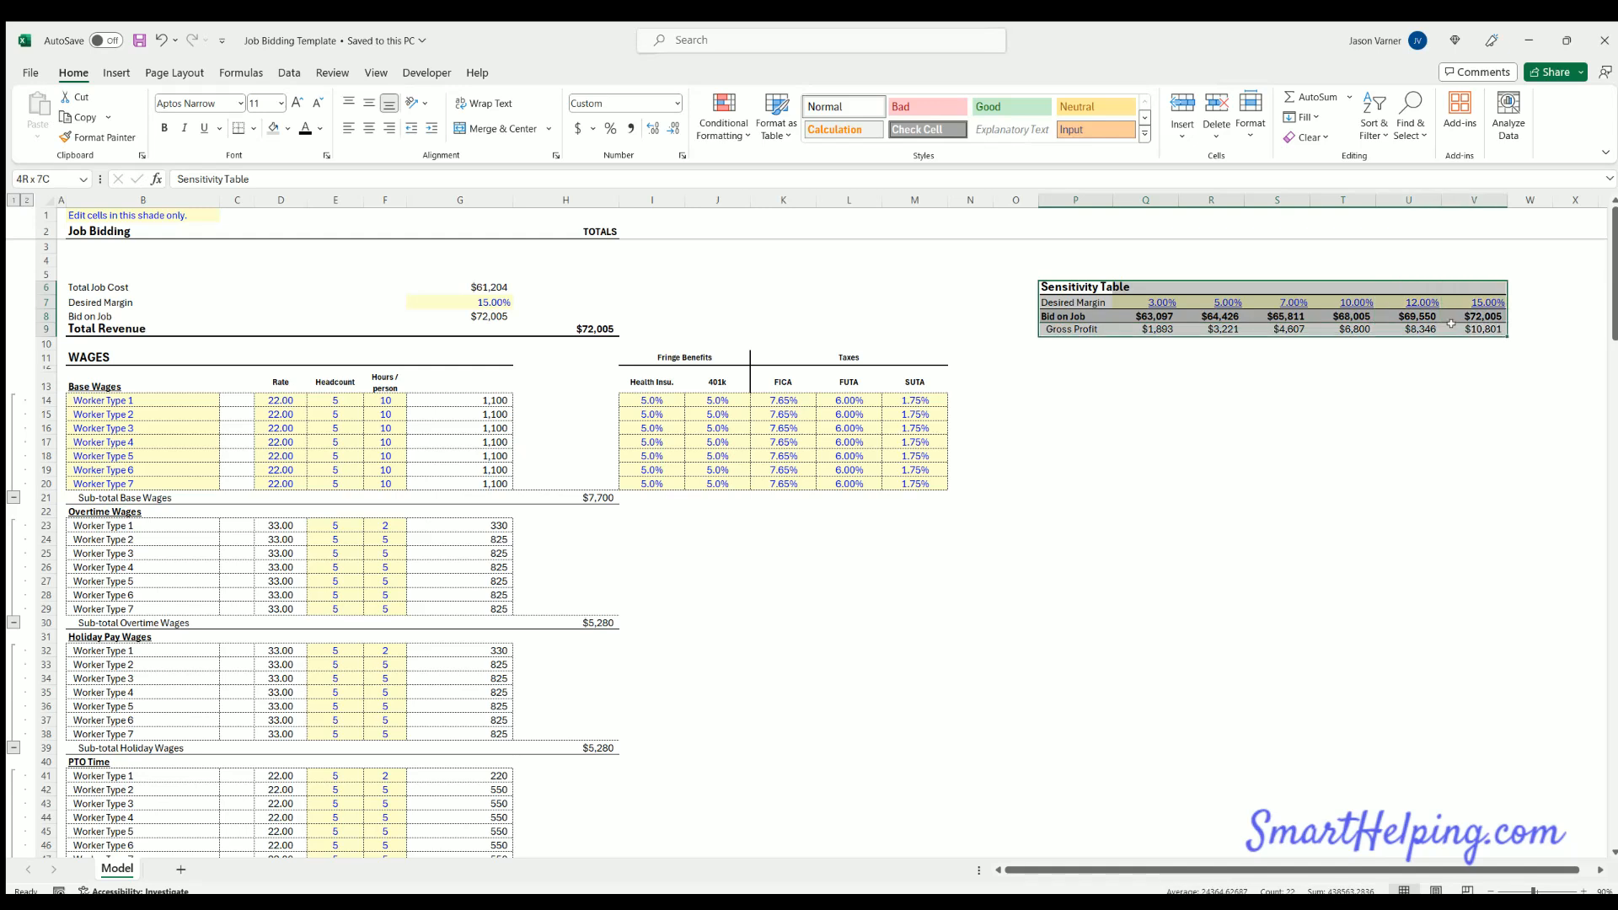
pyautogui.click(1156, 299)
pyautogui.click(1214, 299)
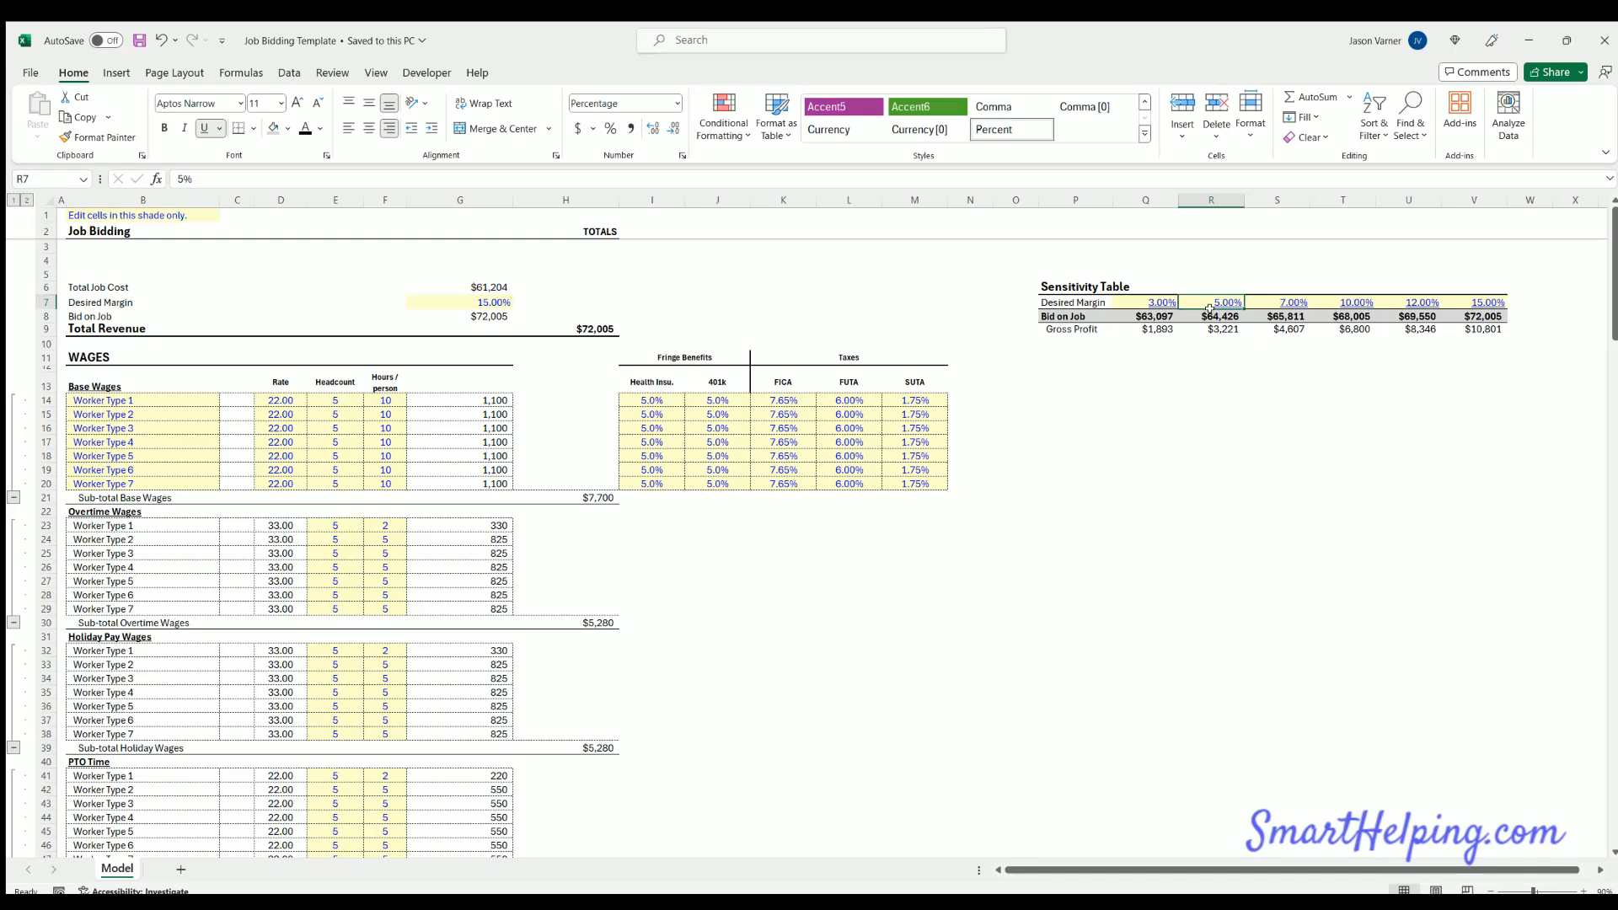
pyautogui.click(1362, 302)
pyautogui.click(1424, 302)
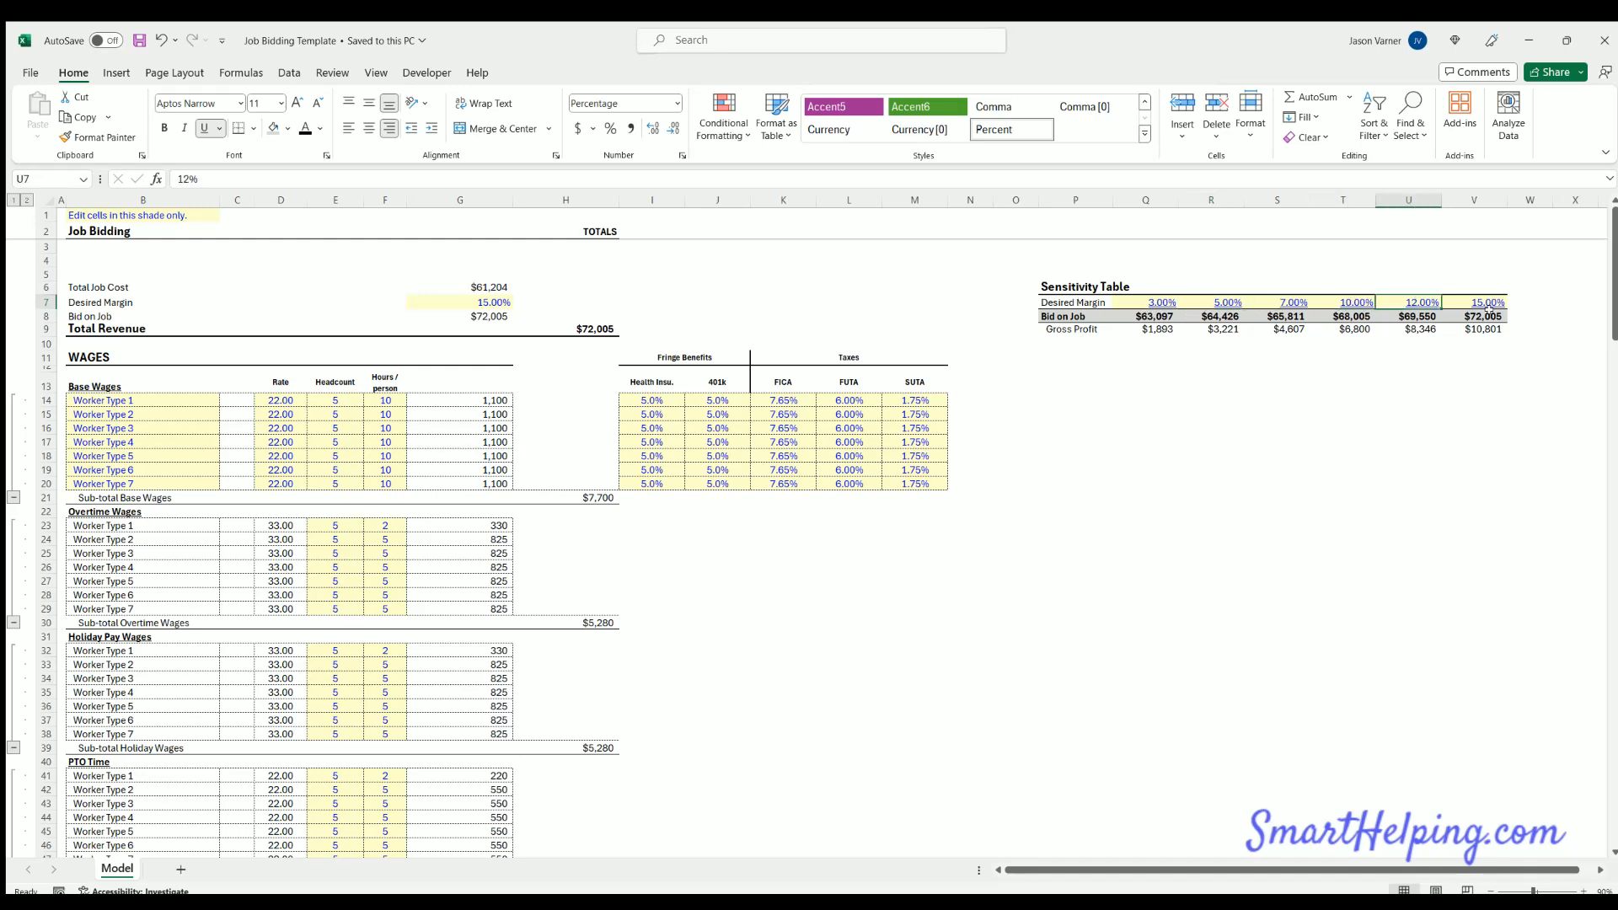
pyautogui.moveTo(1072, 296); pyautogui.dragTo(1487, 330)
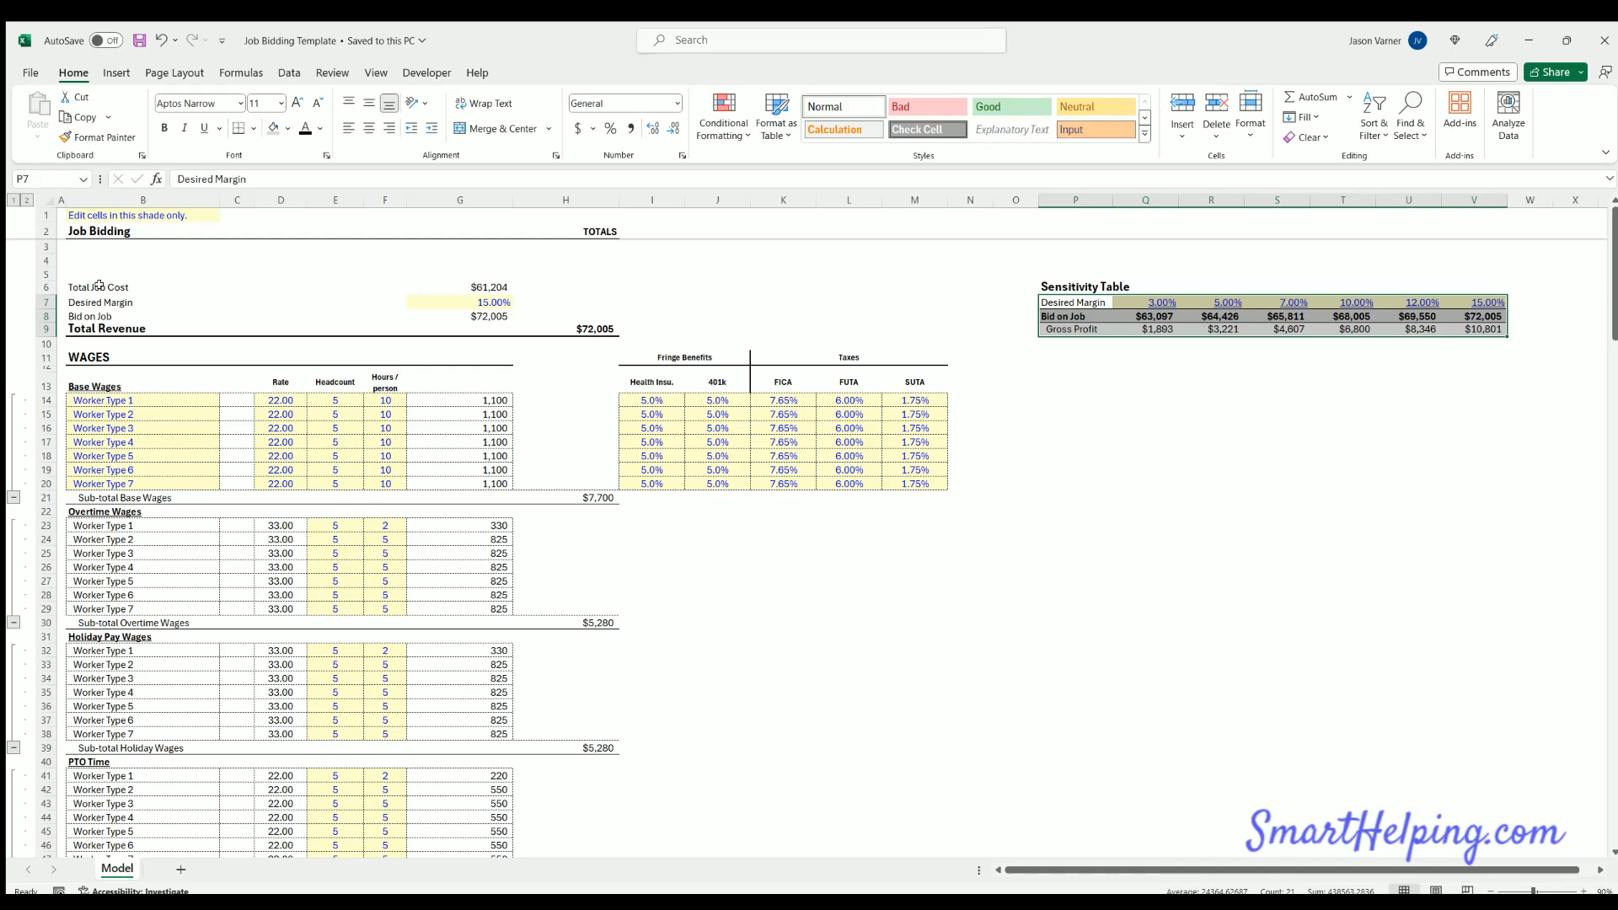
pyautogui.click(590, 328)
pyautogui.click(474, 313)
pyautogui.click(461, 301)
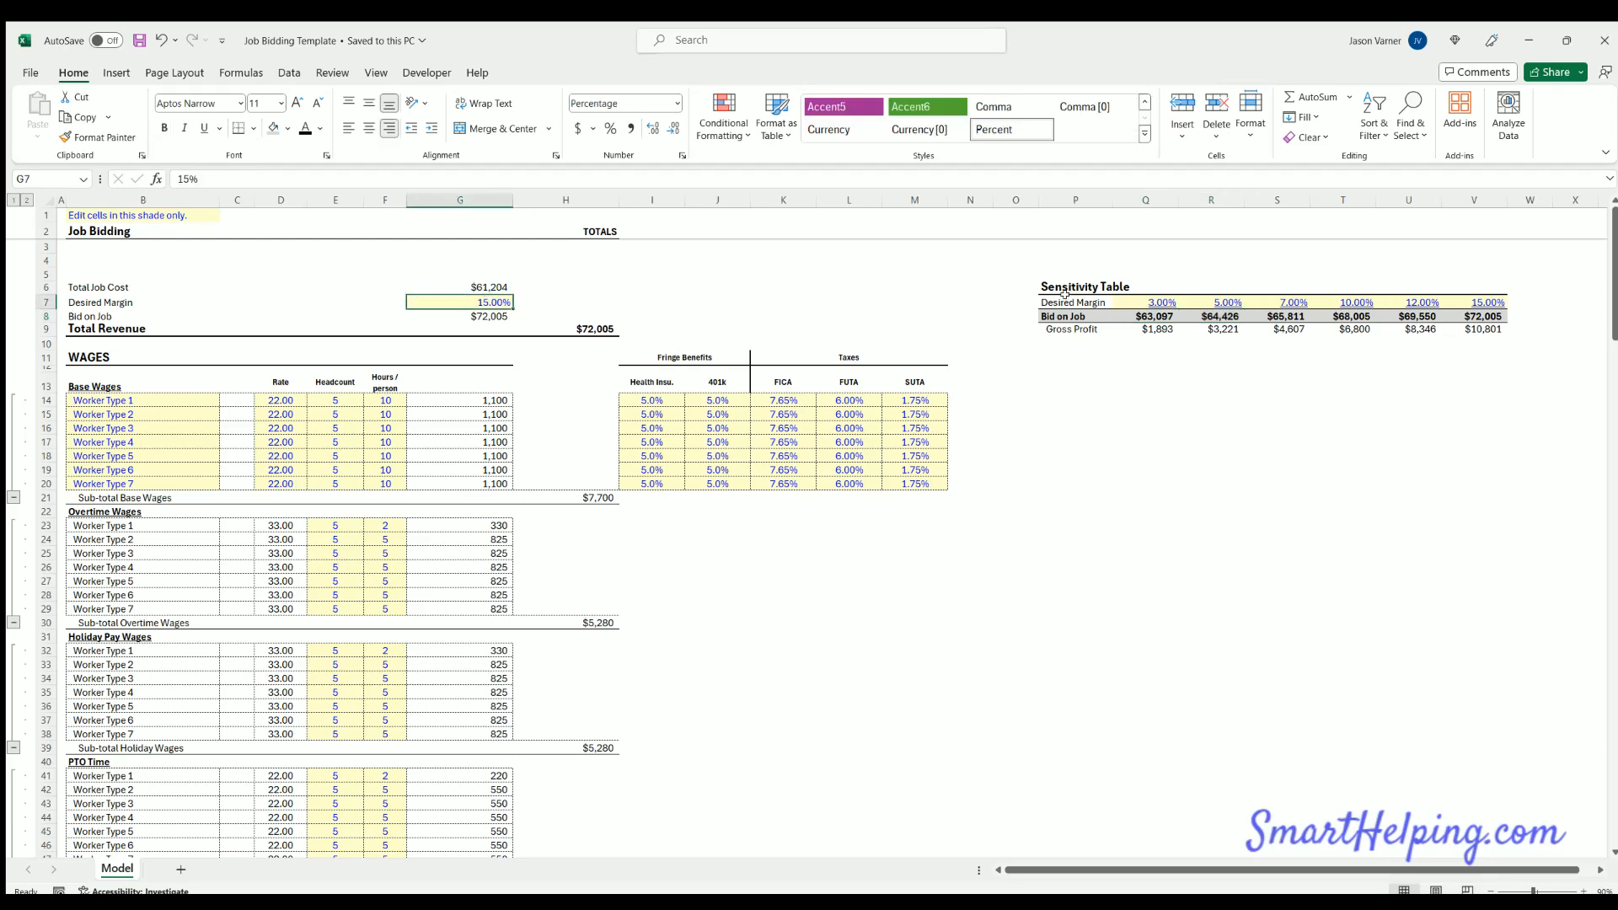
pyautogui.scroll(-20, 415, 513)
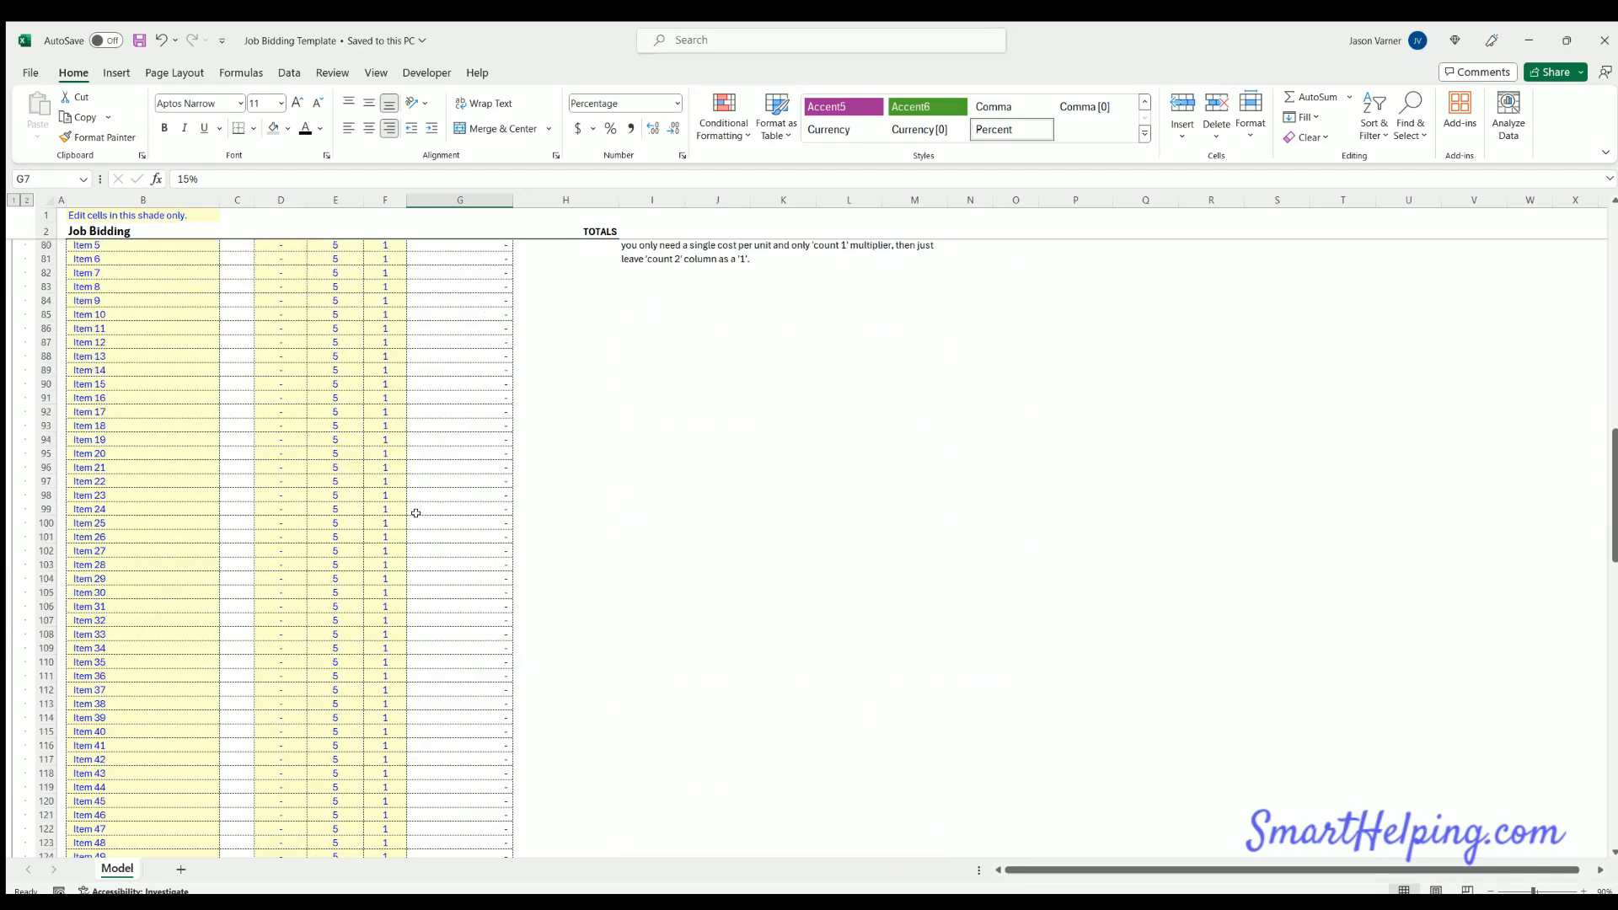
pyautogui.scroll(-4, 415, 513)
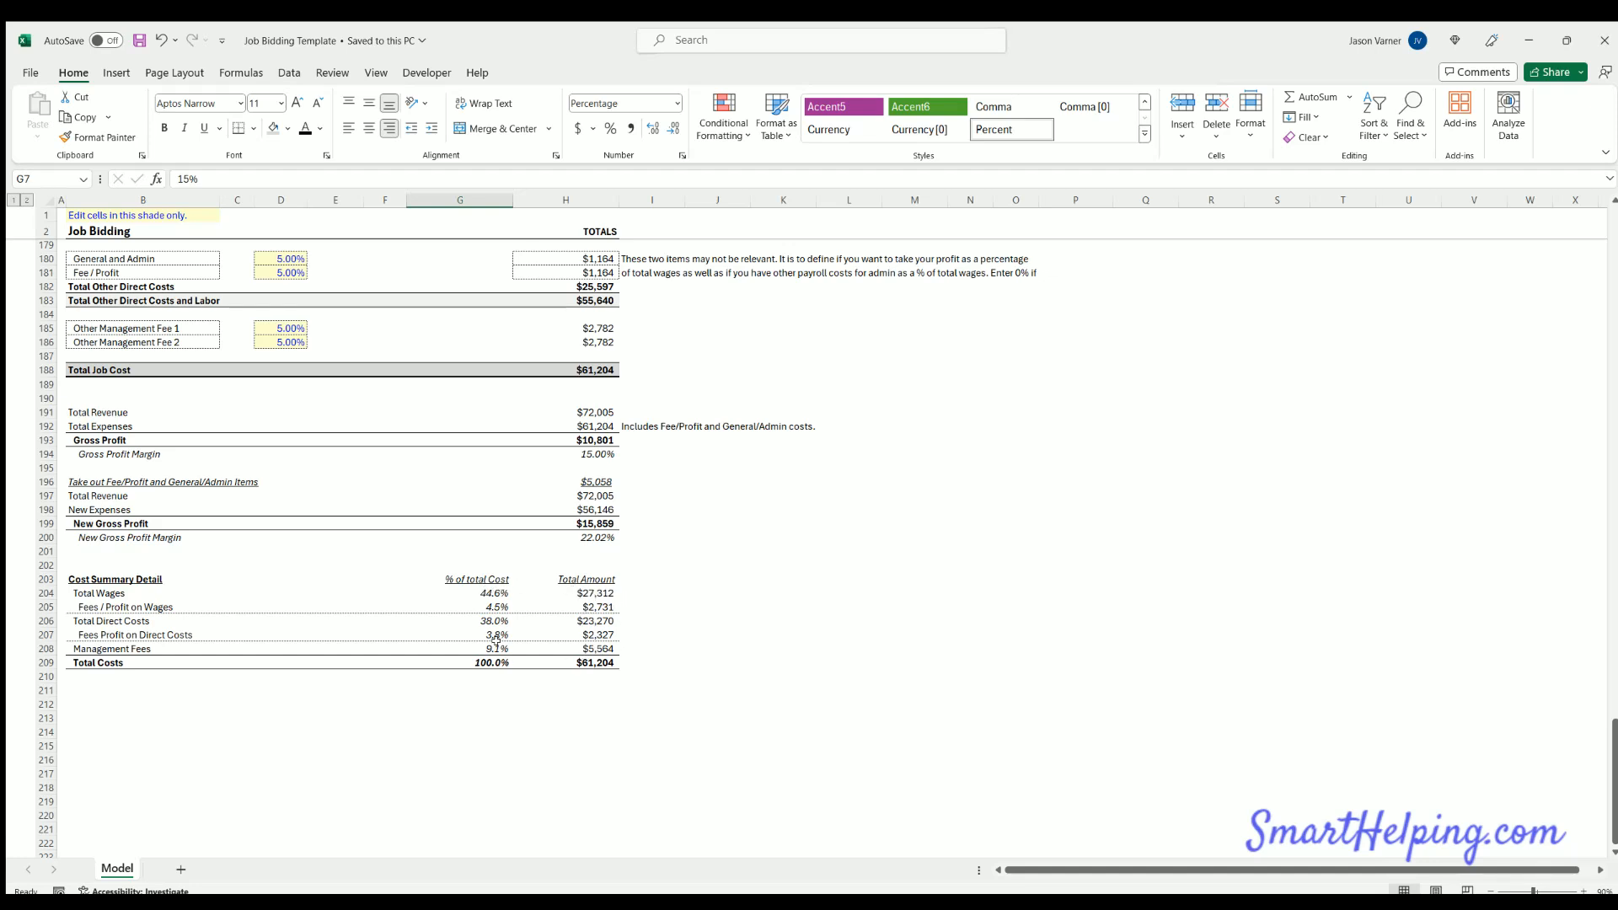
pyautogui.scroll(20, 470, 616)
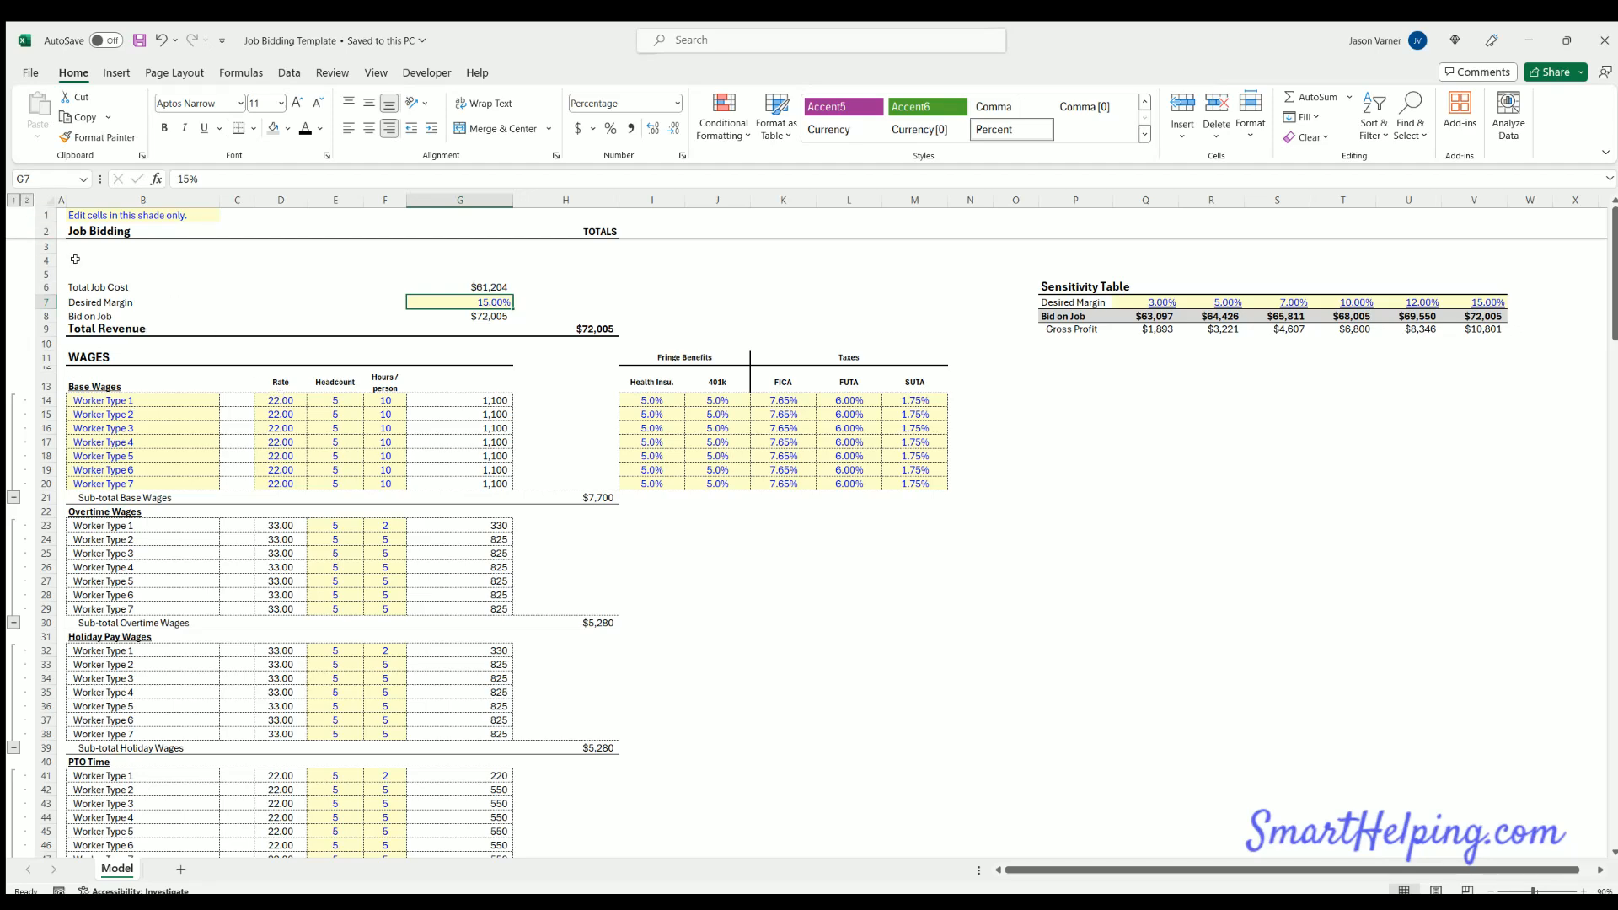
# Collapse all row groups so the job bidding sheet is reduced to its subtotal rows
pyautogui.click(13, 201)
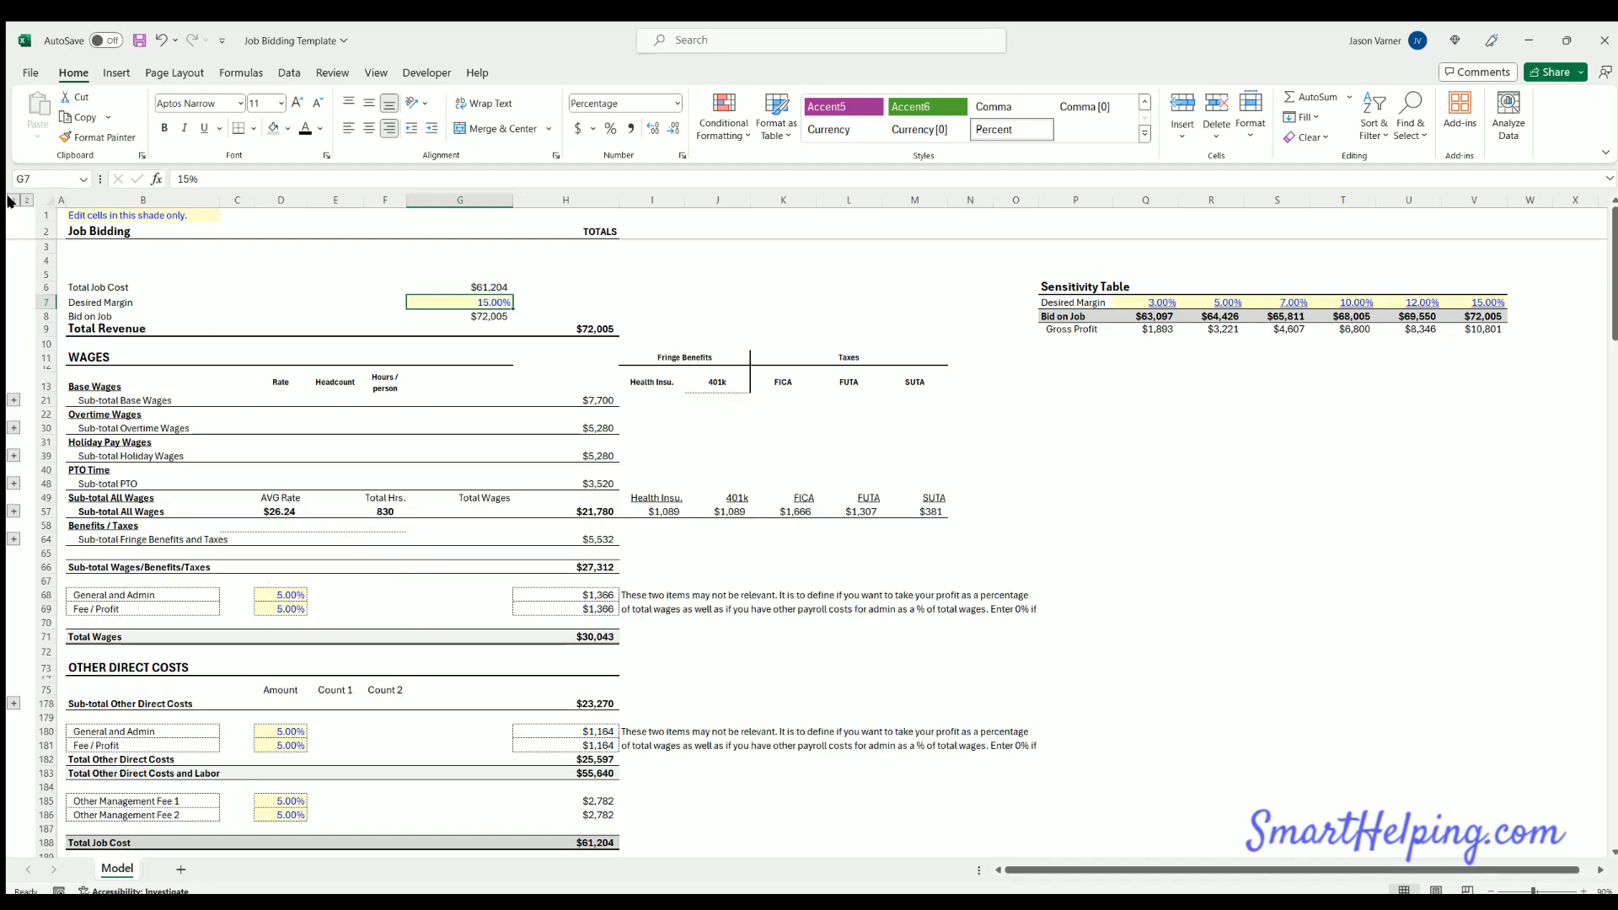
pyautogui.click(98, 361)
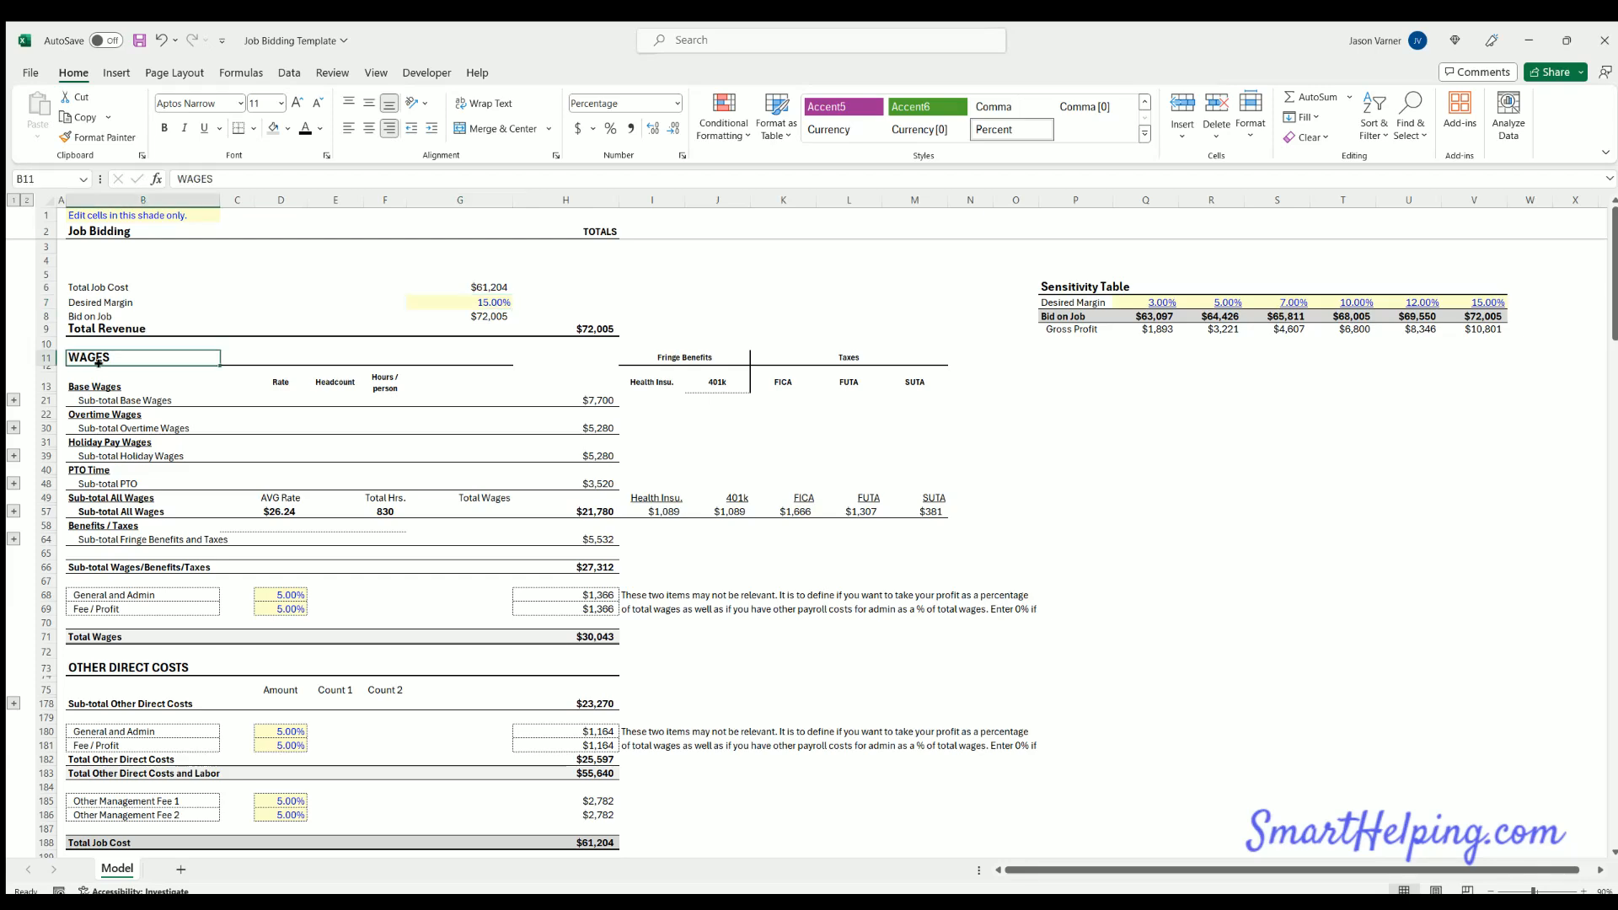
pyautogui.moveTo(98, 360); pyautogui.dragTo(98, 387)
pyautogui.click(27, 201)
pyautogui.click(13, 201)
pyautogui.click(26, 201)
pyautogui.click(12, 201)
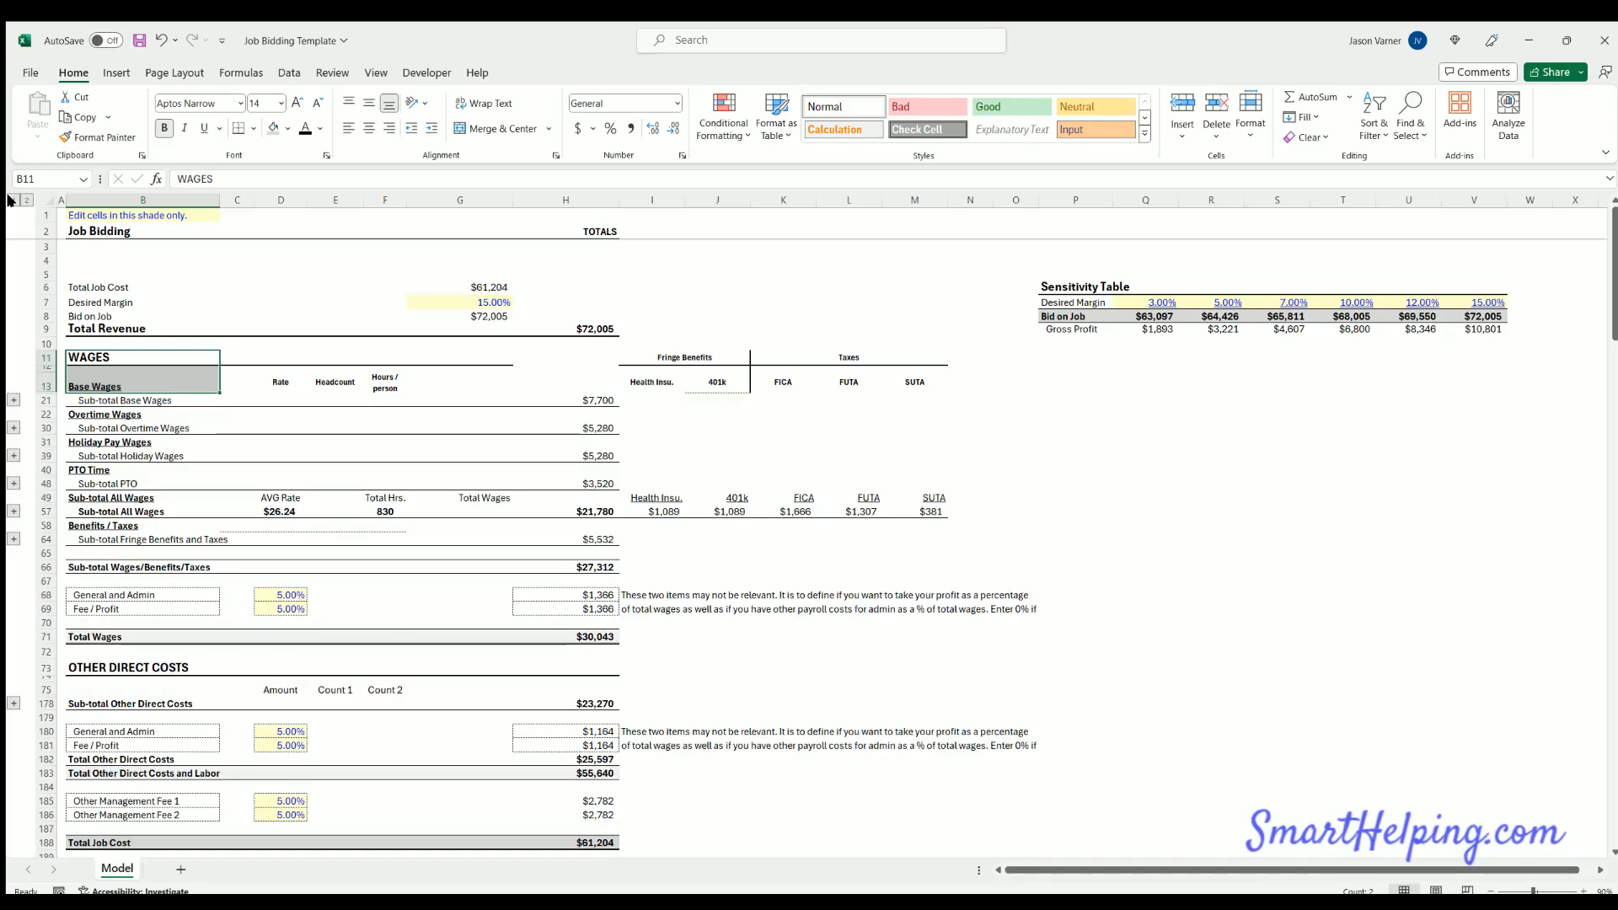
# Examine the collapsed Wages and Other Direct Costs sections and expand all row groups again
pyautogui.moveTo(98, 358); pyautogui.dragTo(590, 638)
pyautogui.scroll(-7, 90, 365)
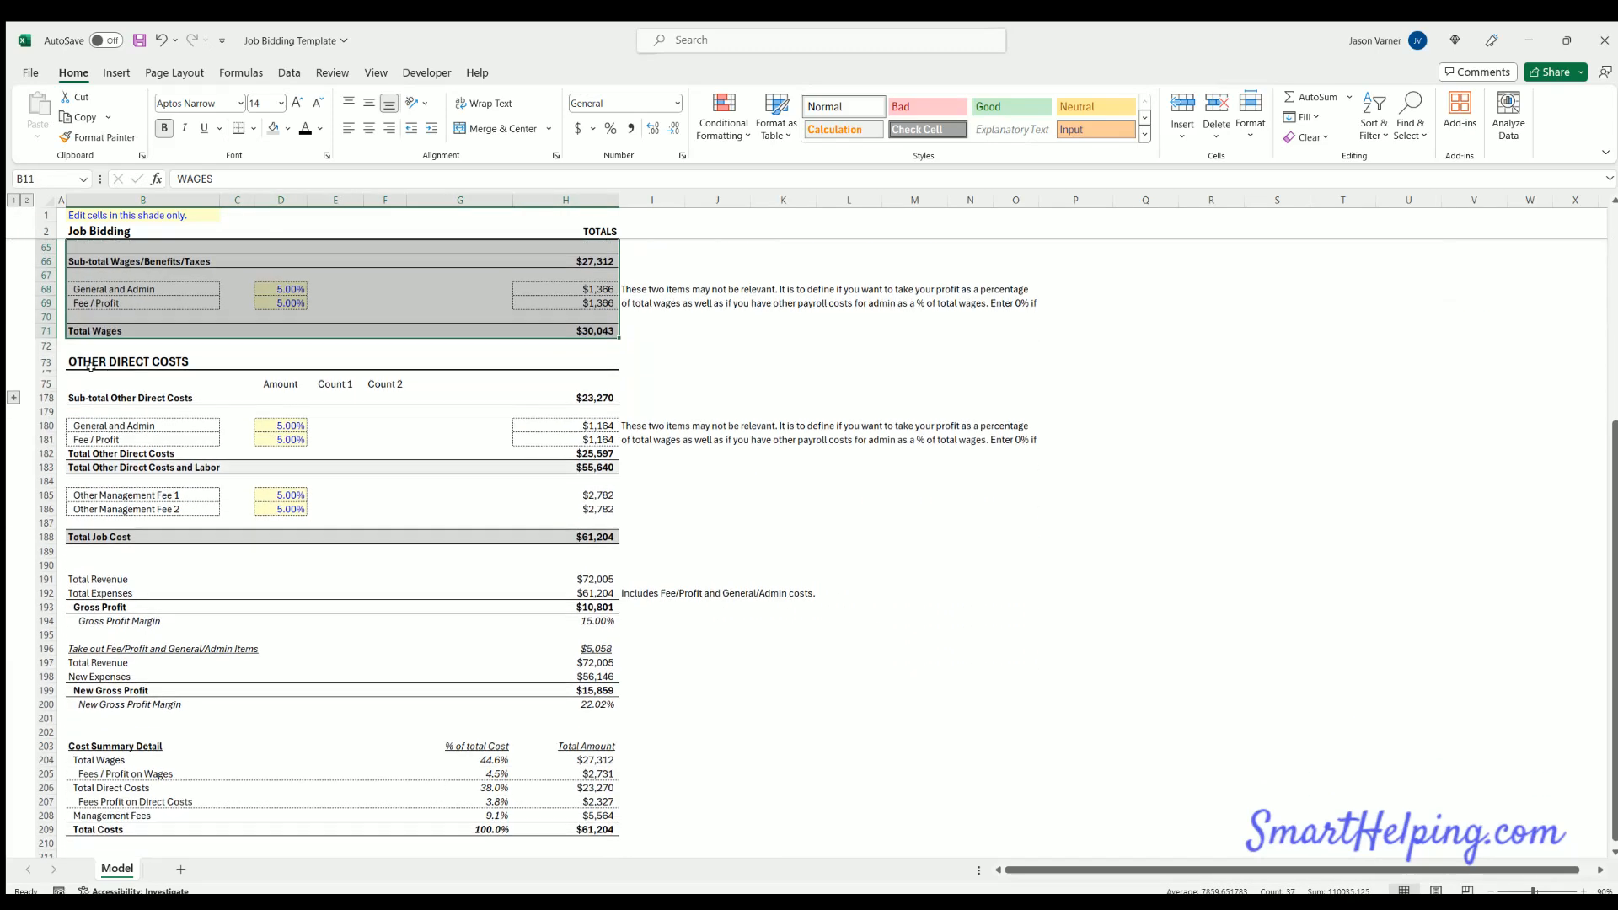
pyautogui.moveTo(90, 365); pyautogui.dragTo(598, 456)
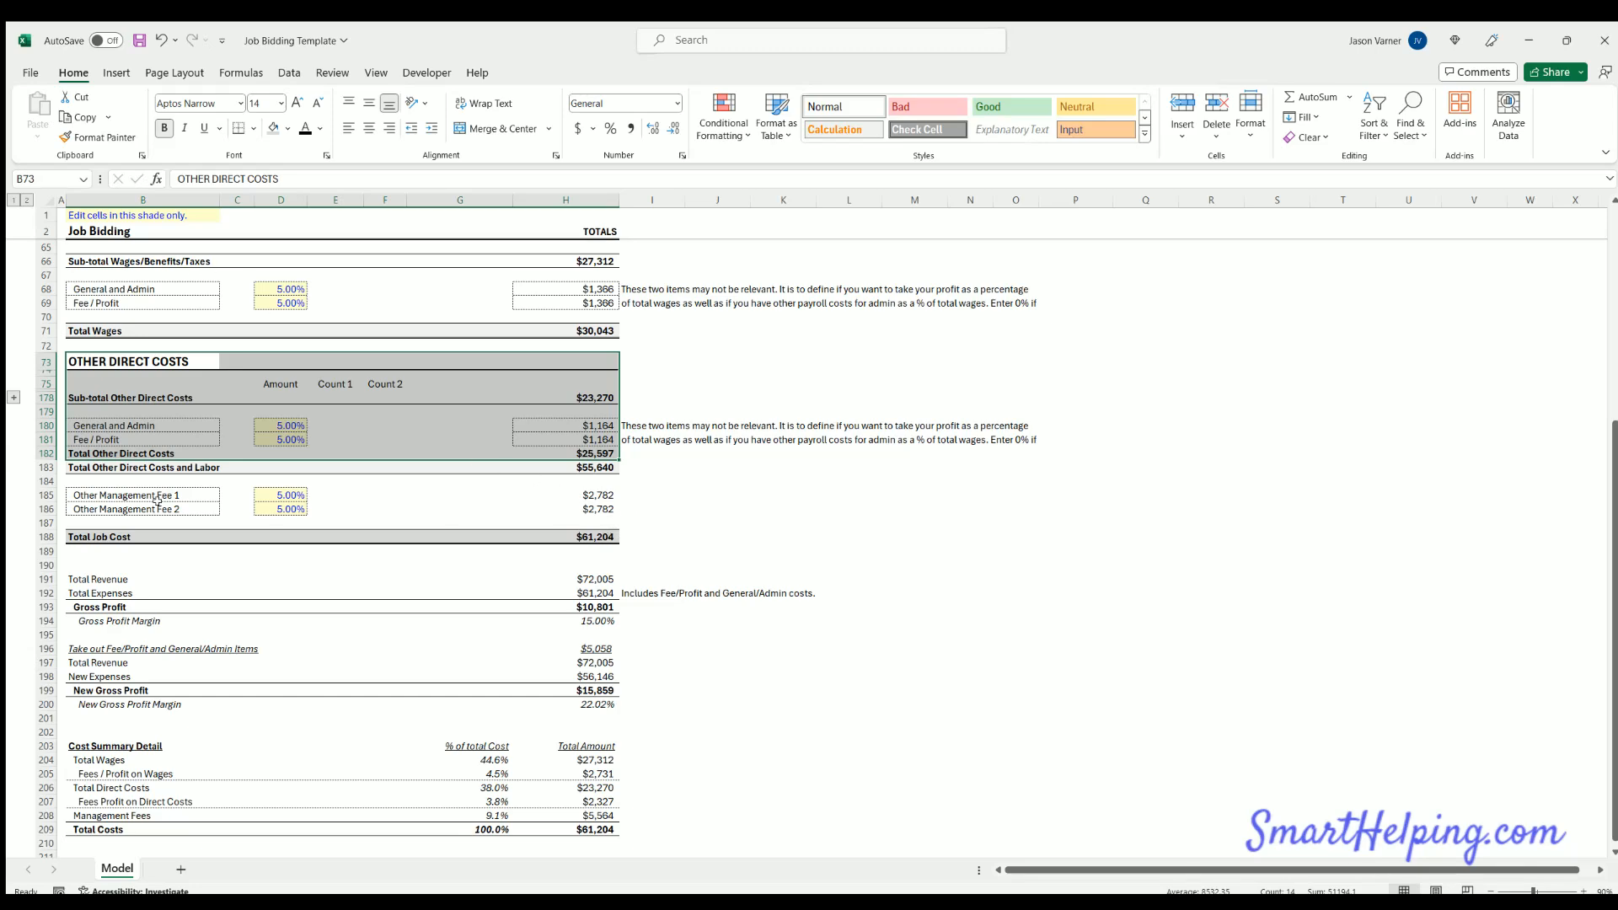
pyautogui.scroll(8, 275, 494)
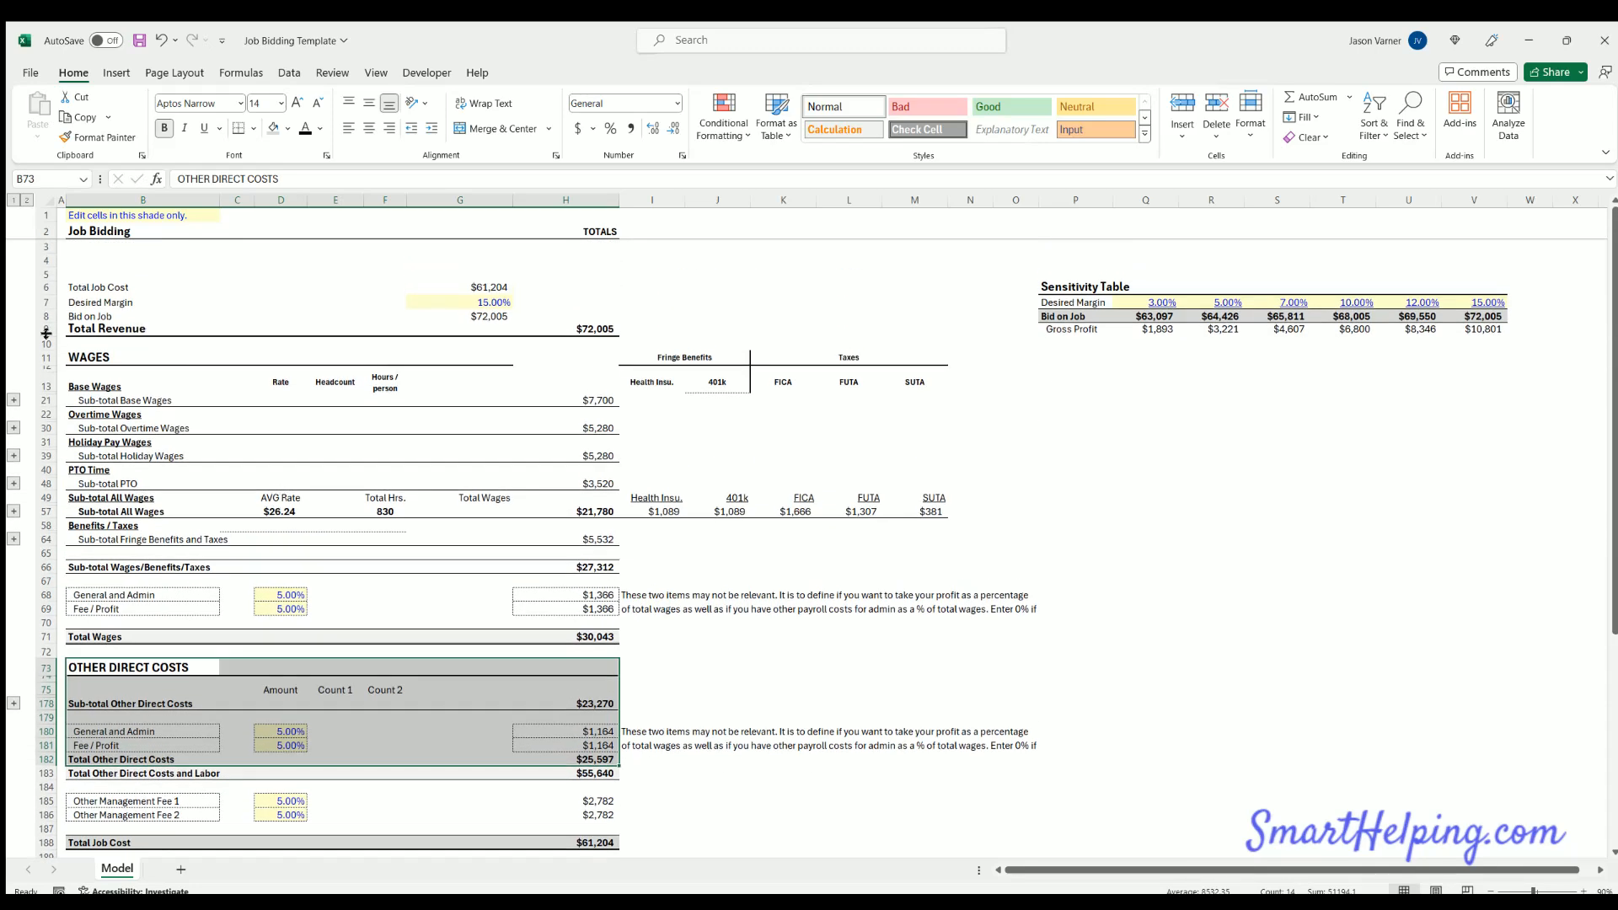
pyautogui.click(27, 201)
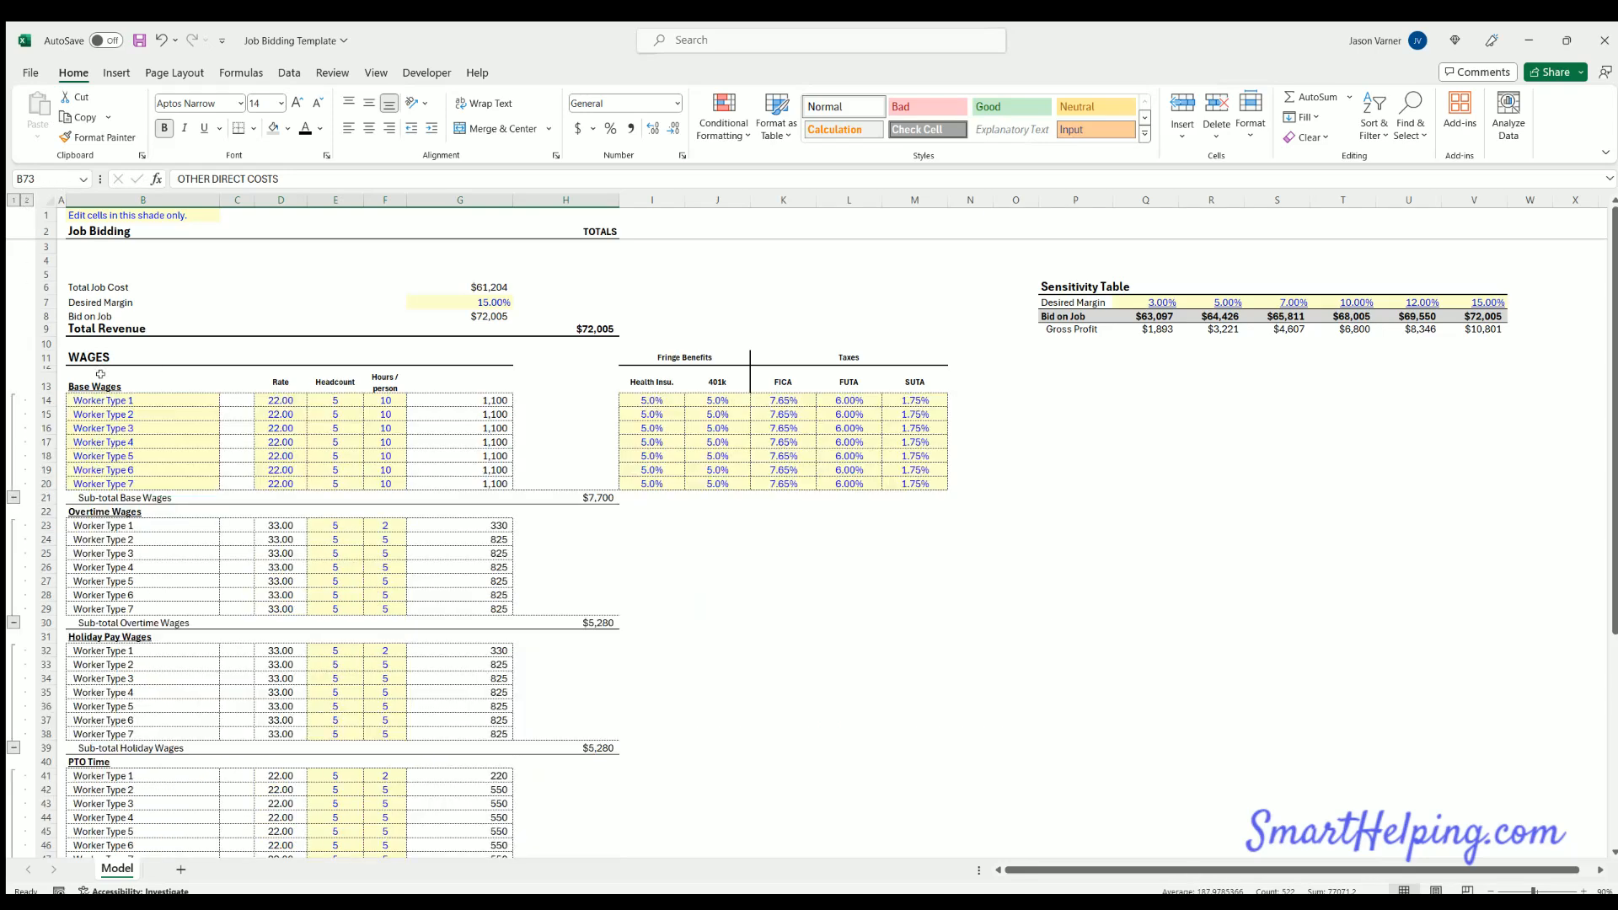
# Look over the seven worker types listed under Base Wages and their rates
pyautogui.click(139, 397)
pyautogui.click(133, 481)
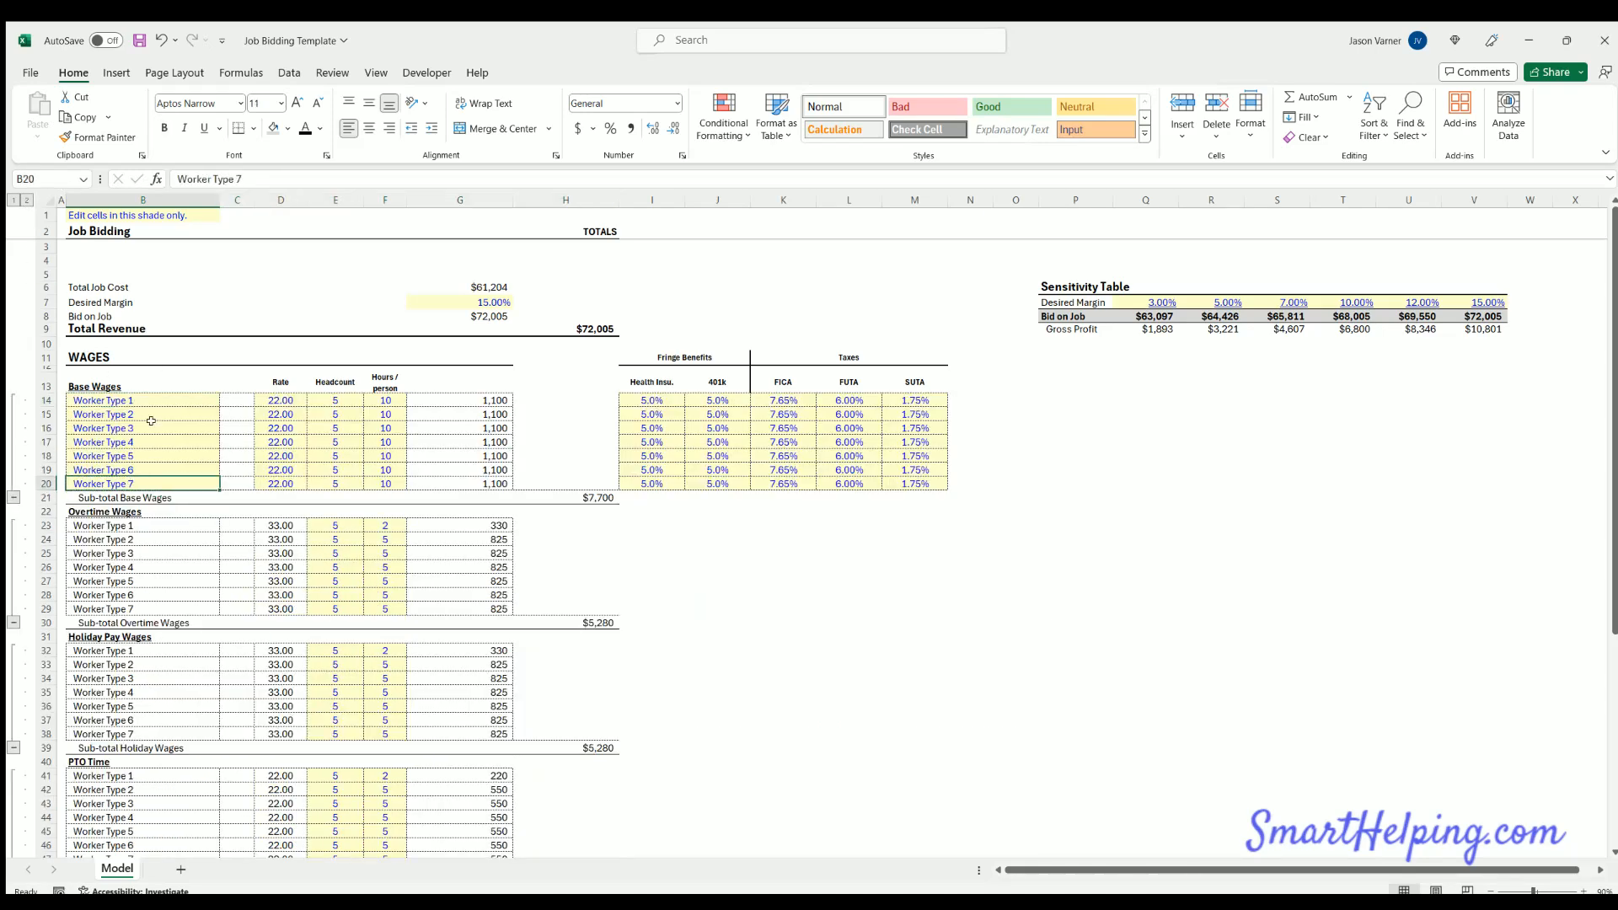
pyautogui.click(140, 396)
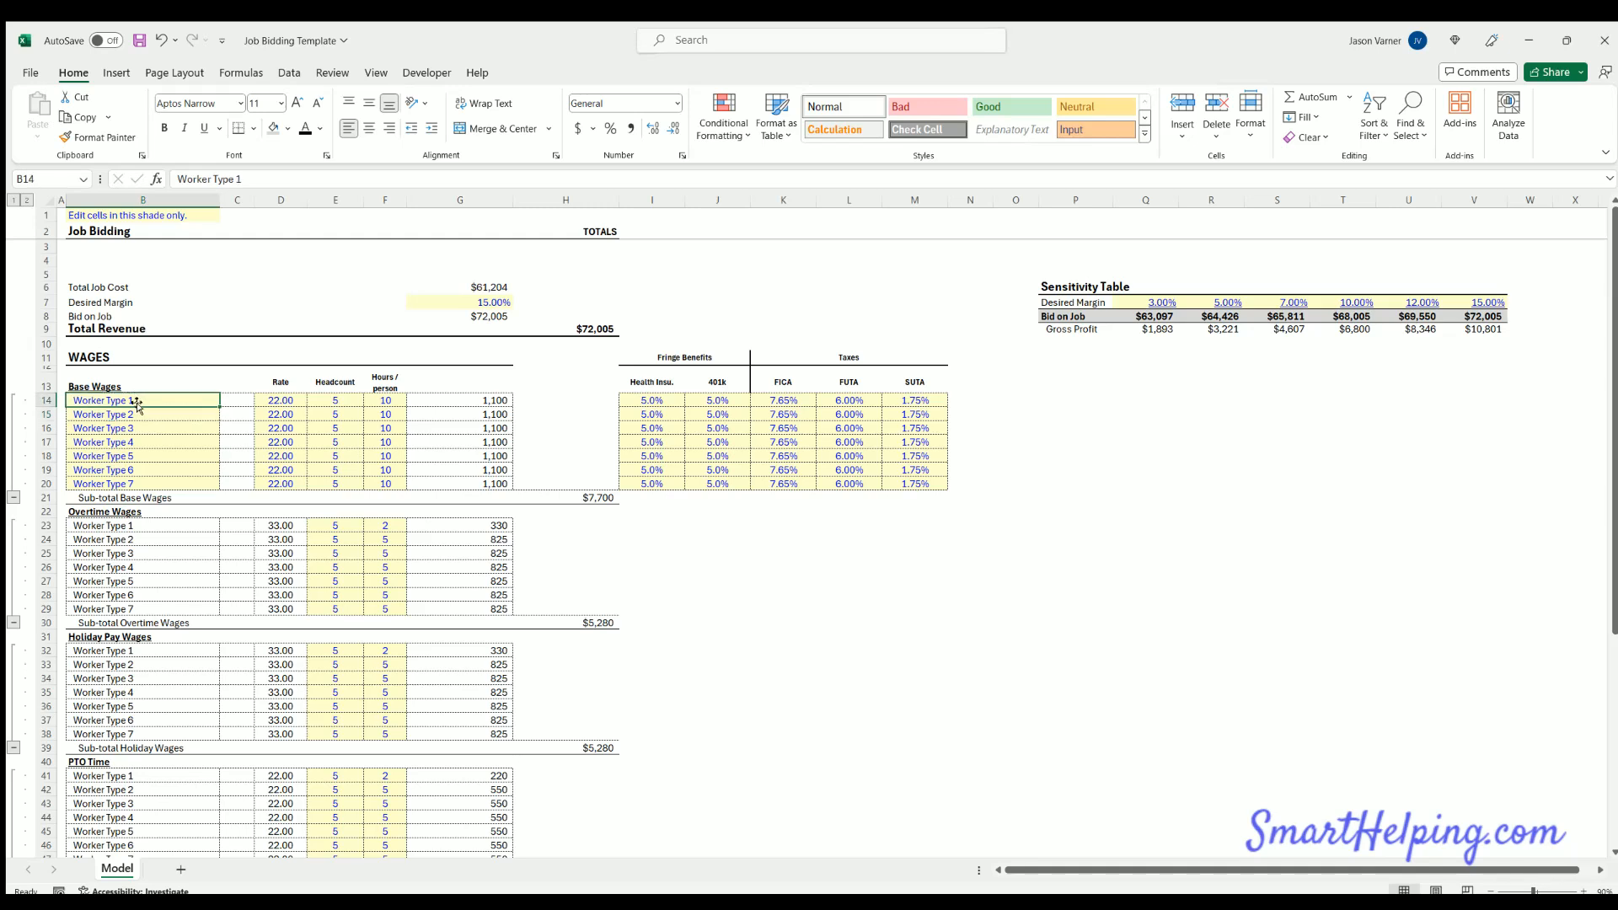
pyautogui.moveTo(135, 394); pyautogui.dragTo(134, 483)
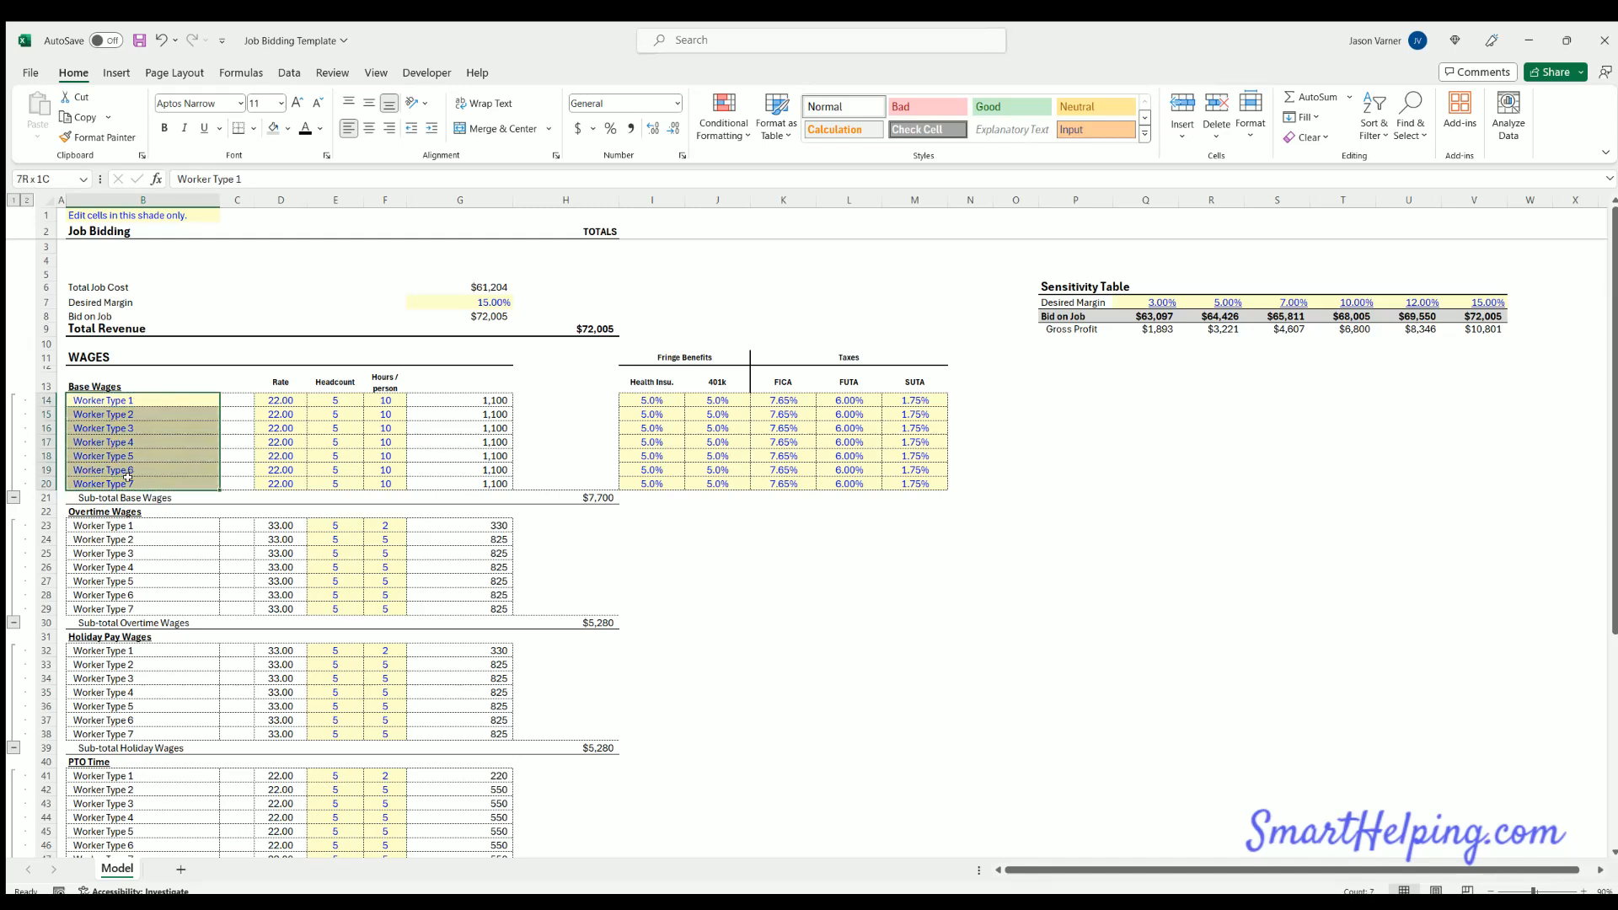
pyautogui.click(276, 404)
pyautogui.click(277, 416)
pyautogui.click(277, 439)
pyautogui.click(279, 397)
pyautogui.click(278, 410)
# Set the Base Wages rate to 35 for Worker Type 1 and 15 for Worker Type 2
pyautogui.click(279, 397)
pyautogui.write('35')
pyautogui.press('Return')
pyautogui.write('15')
pyautogui.press('Return')
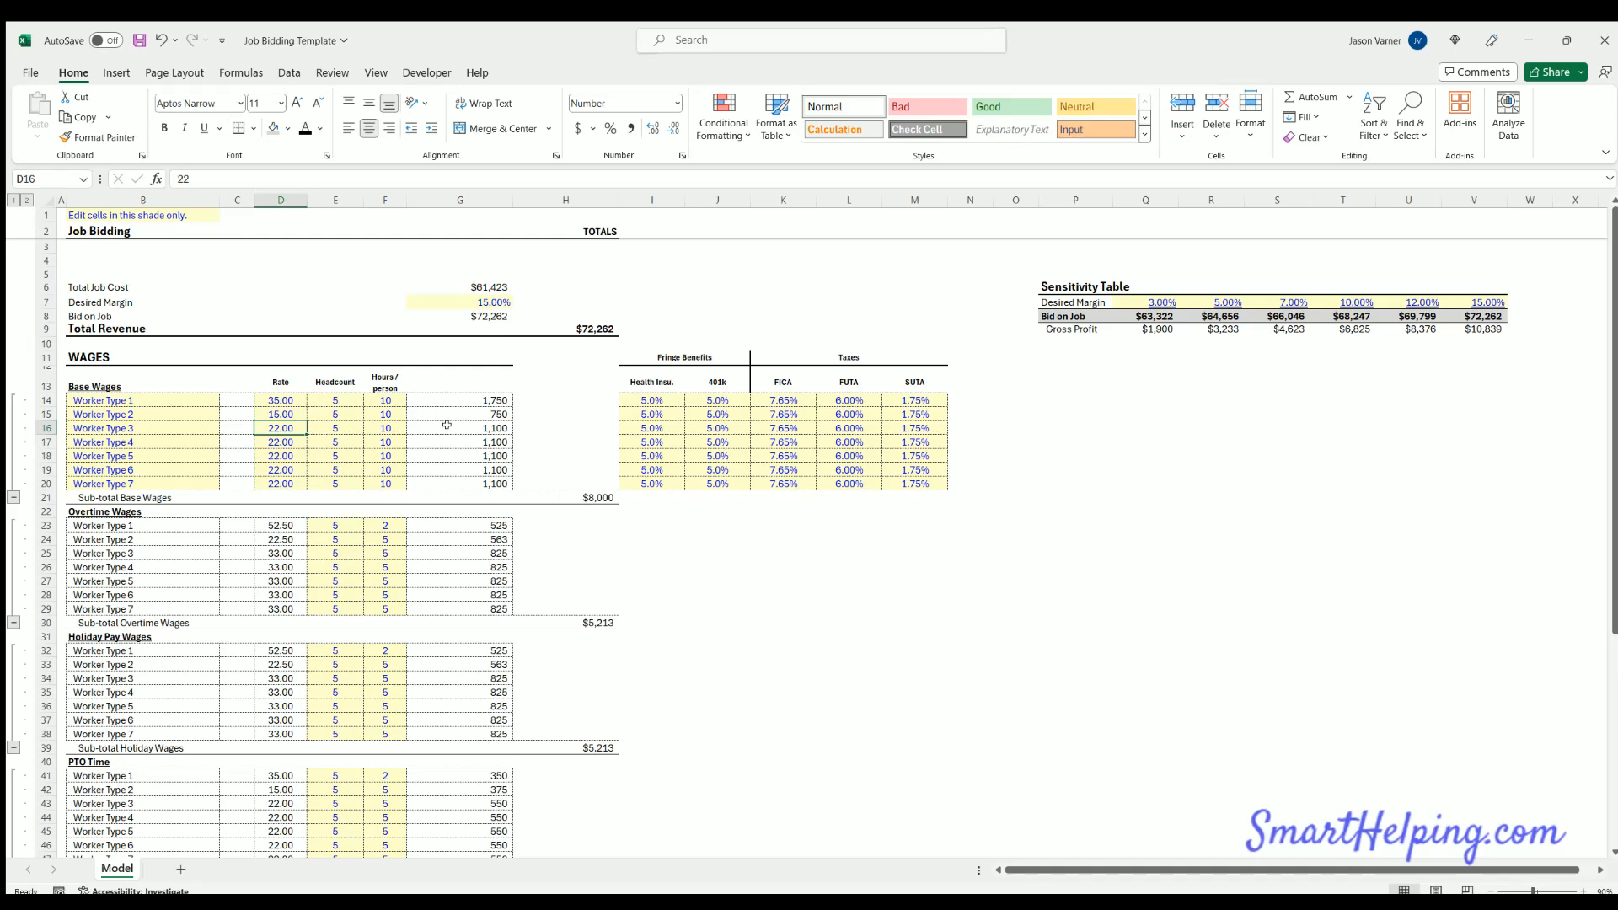
# Examine the Base Wages headcount, hours per person and subtotal, plus Worker Type 1's health insurance and FICA rates
pyautogui.click(337, 398)
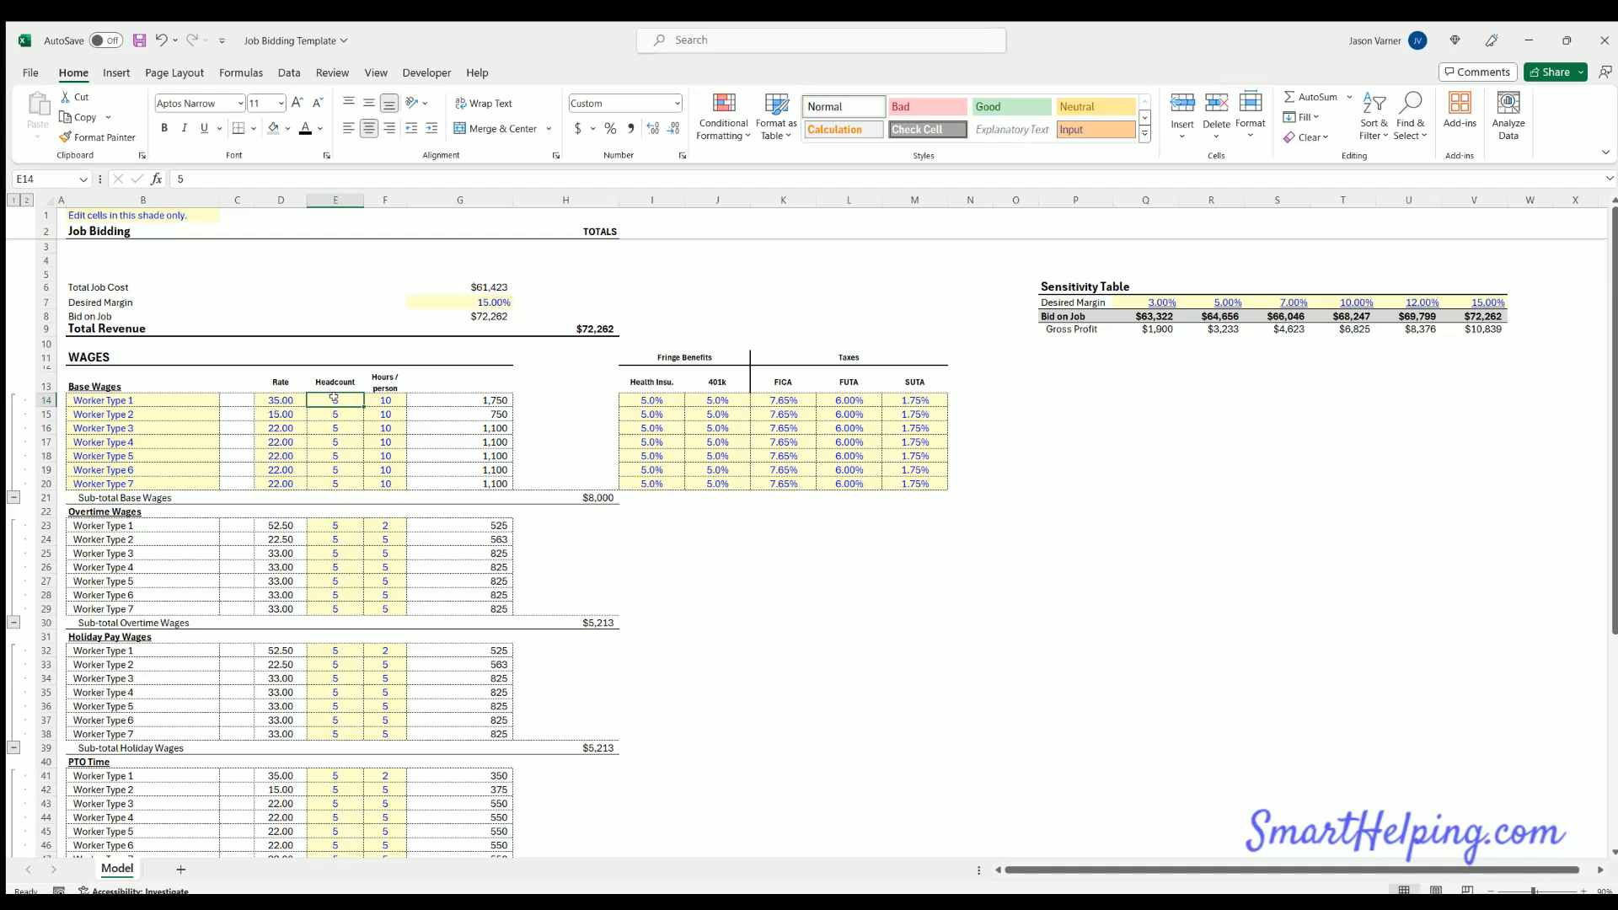
pyautogui.click(381, 396)
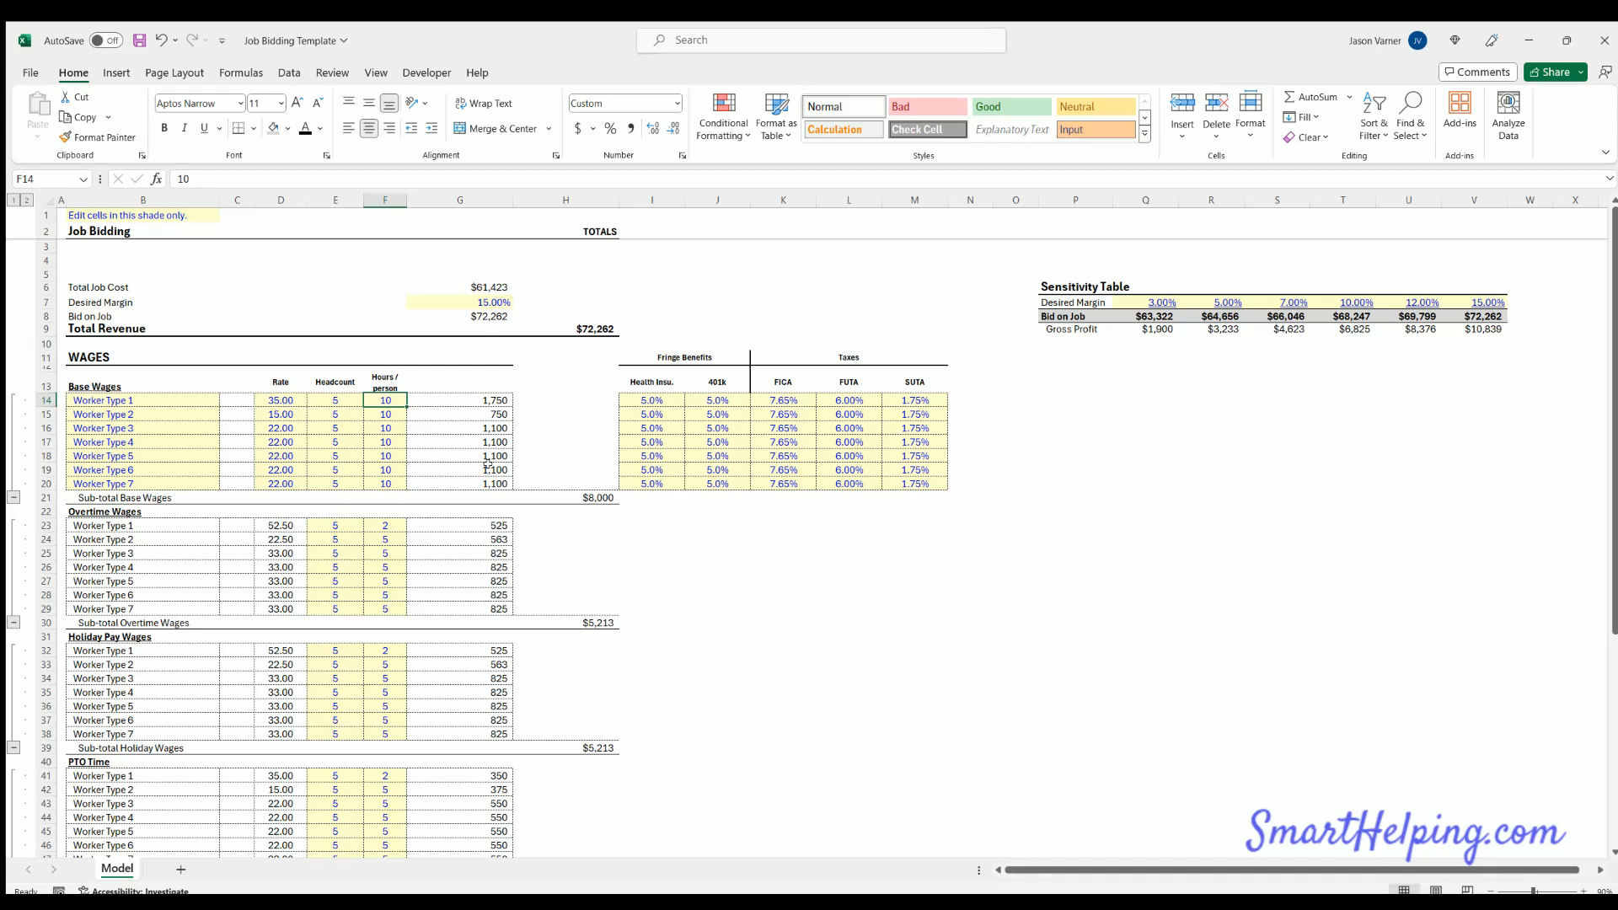
pyautogui.moveTo(139, 493); pyautogui.dragTo(590, 497)
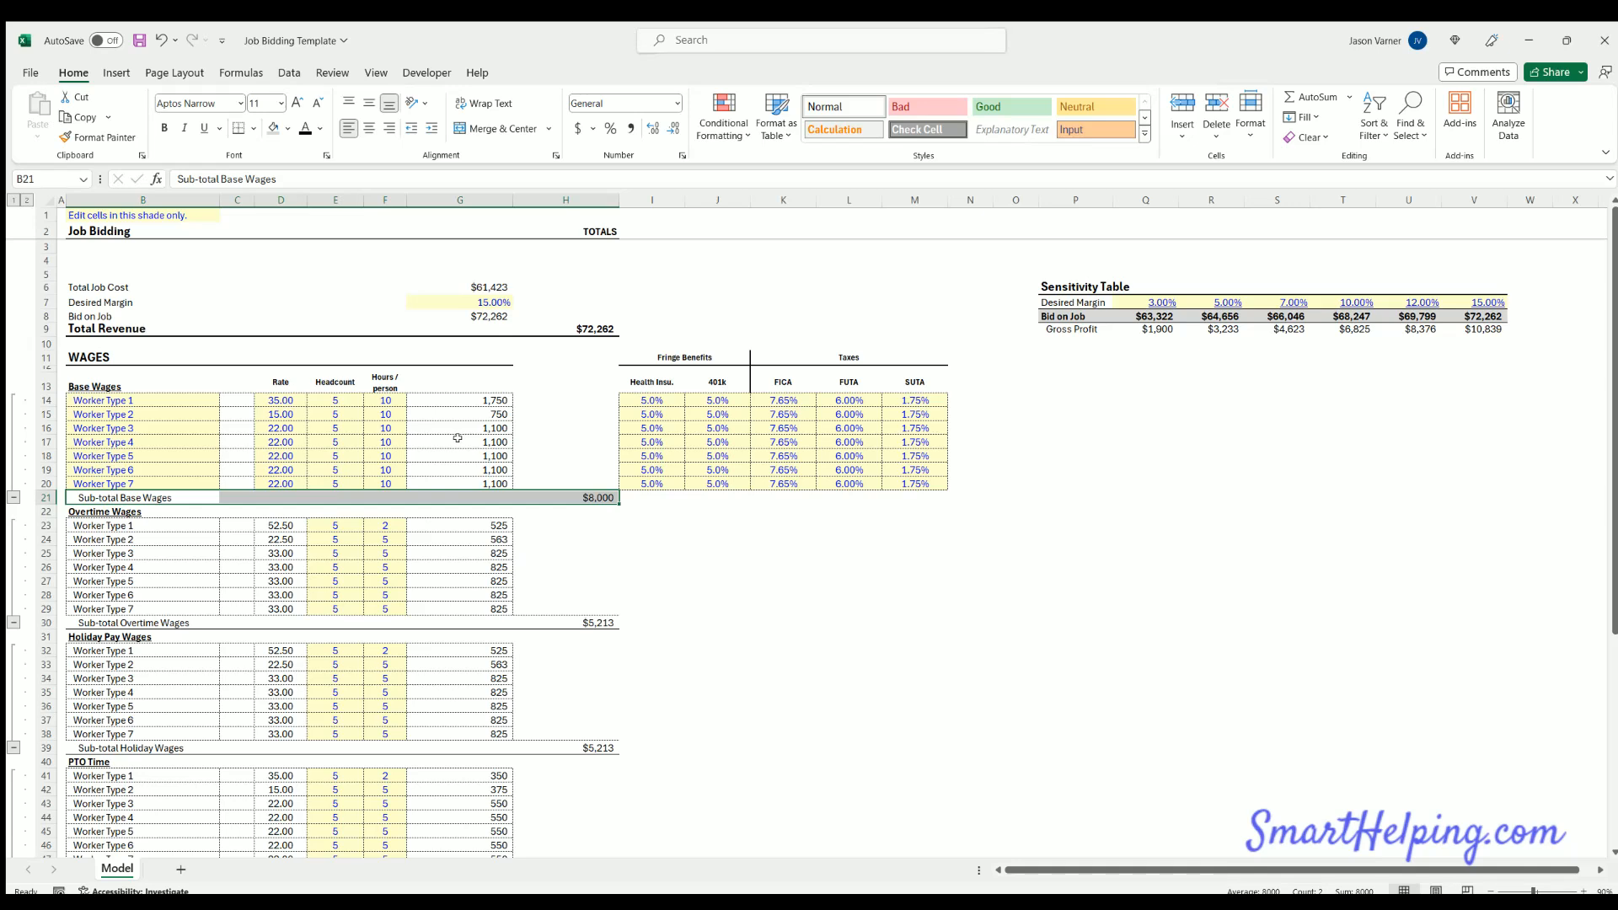
pyautogui.click(650, 398)
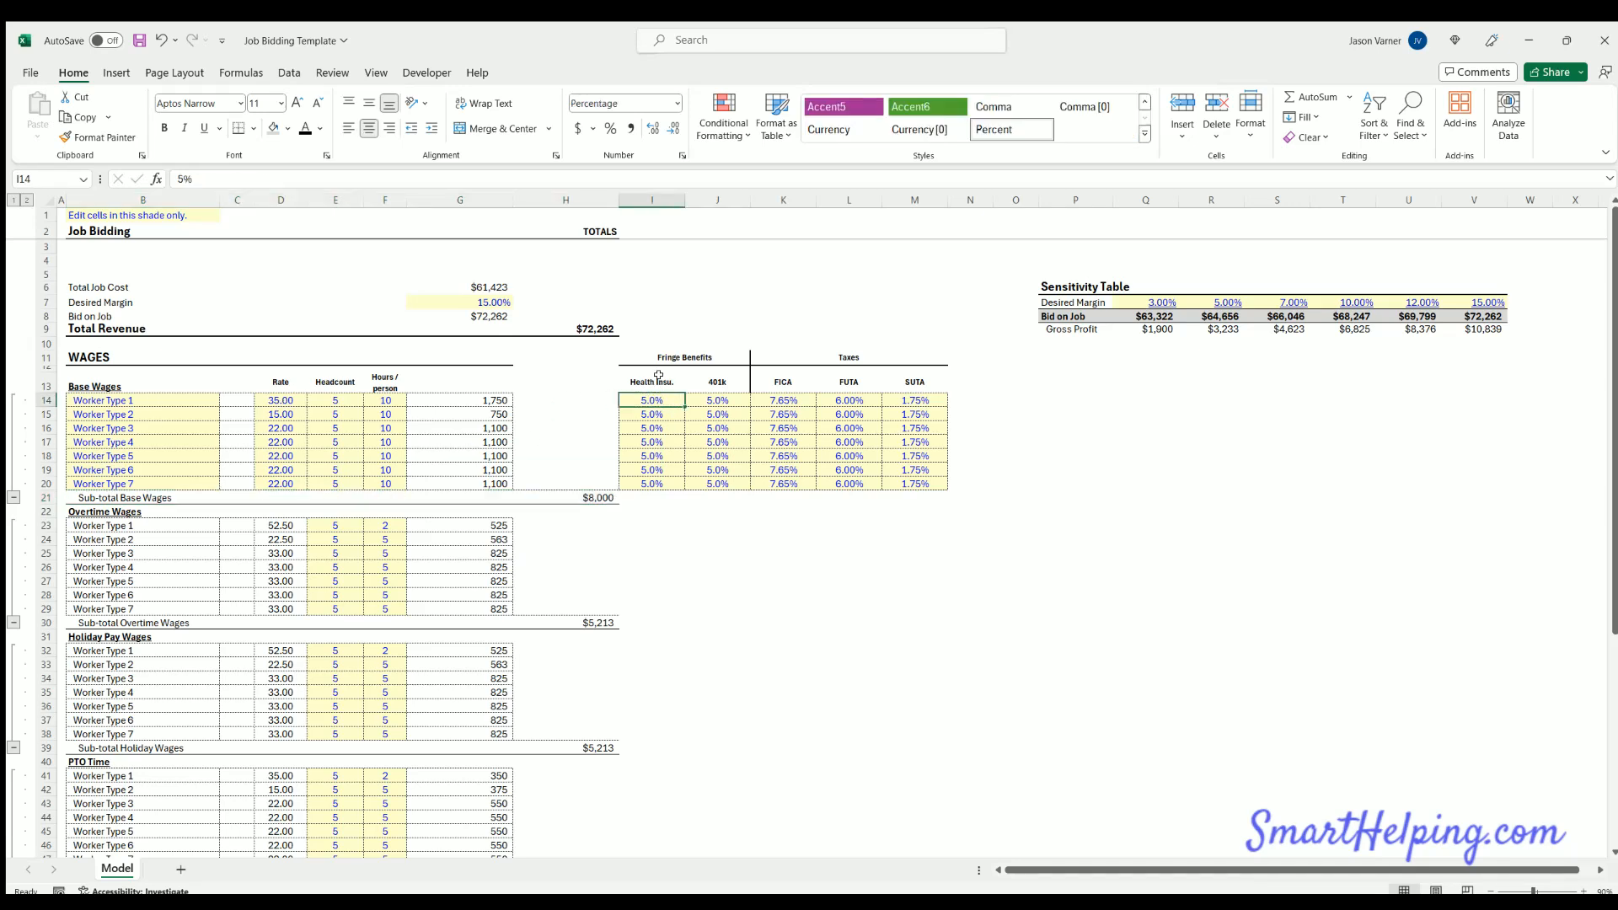
pyautogui.click(793, 398)
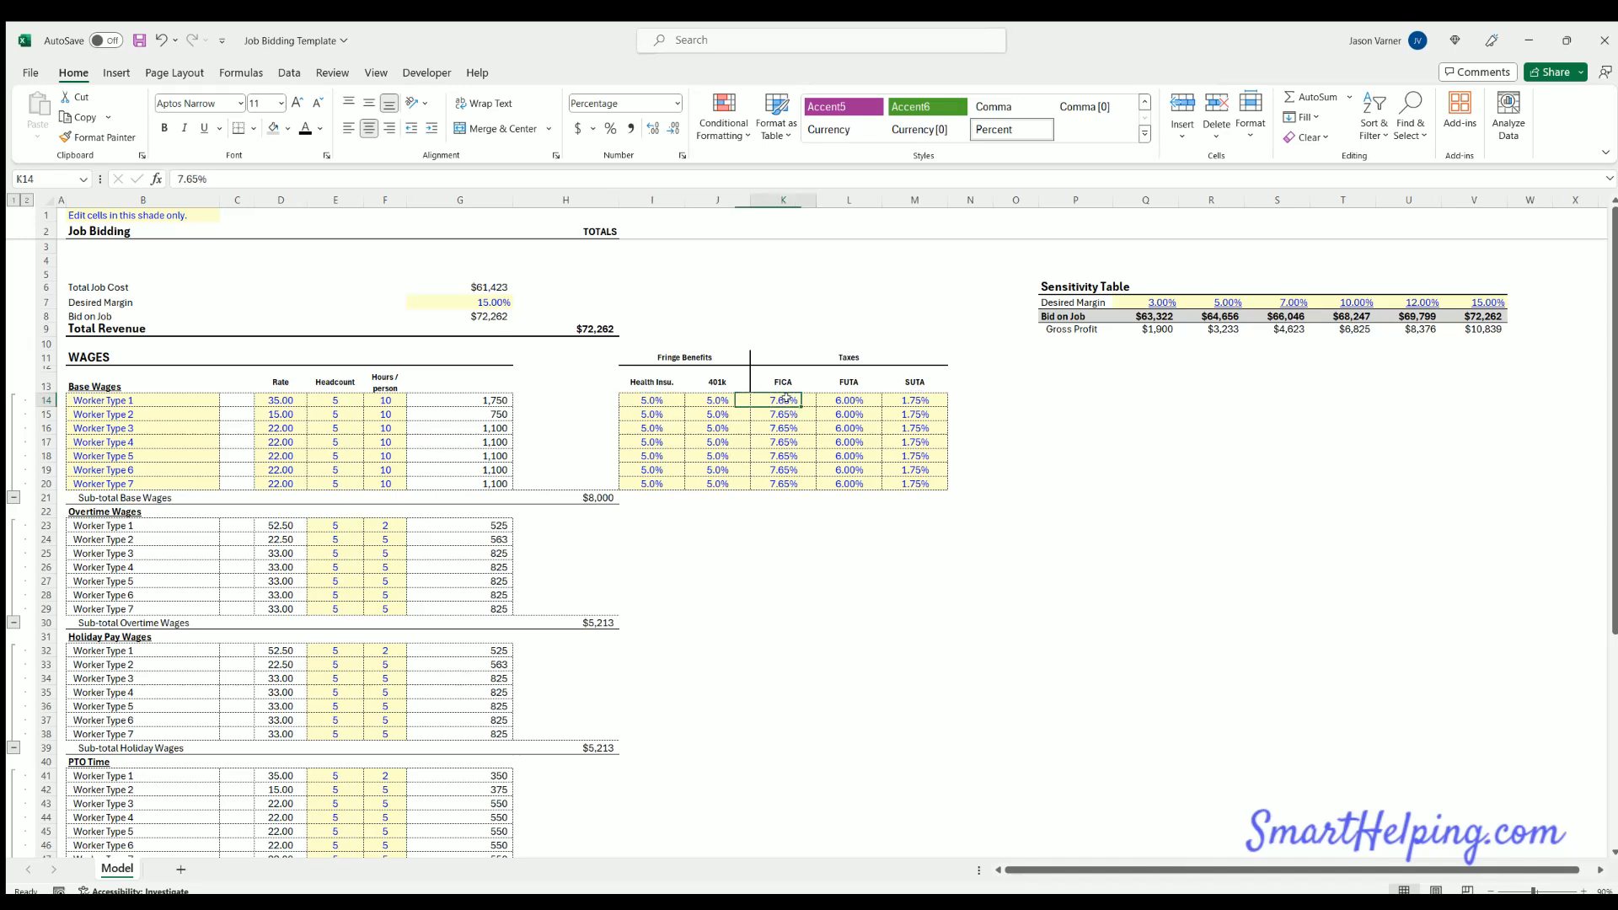
# Set Worker Type 1's health insurance and 401k rates to 0% and check the benefit amounts in the wage totals
pyautogui.click(657, 397)
pyautogui.write('0')
pyautogui.press('Return')
pyautogui.press('Up')
pyautogui.press('Right')
pyautogui.write('0')
pyautogui.press('Return')
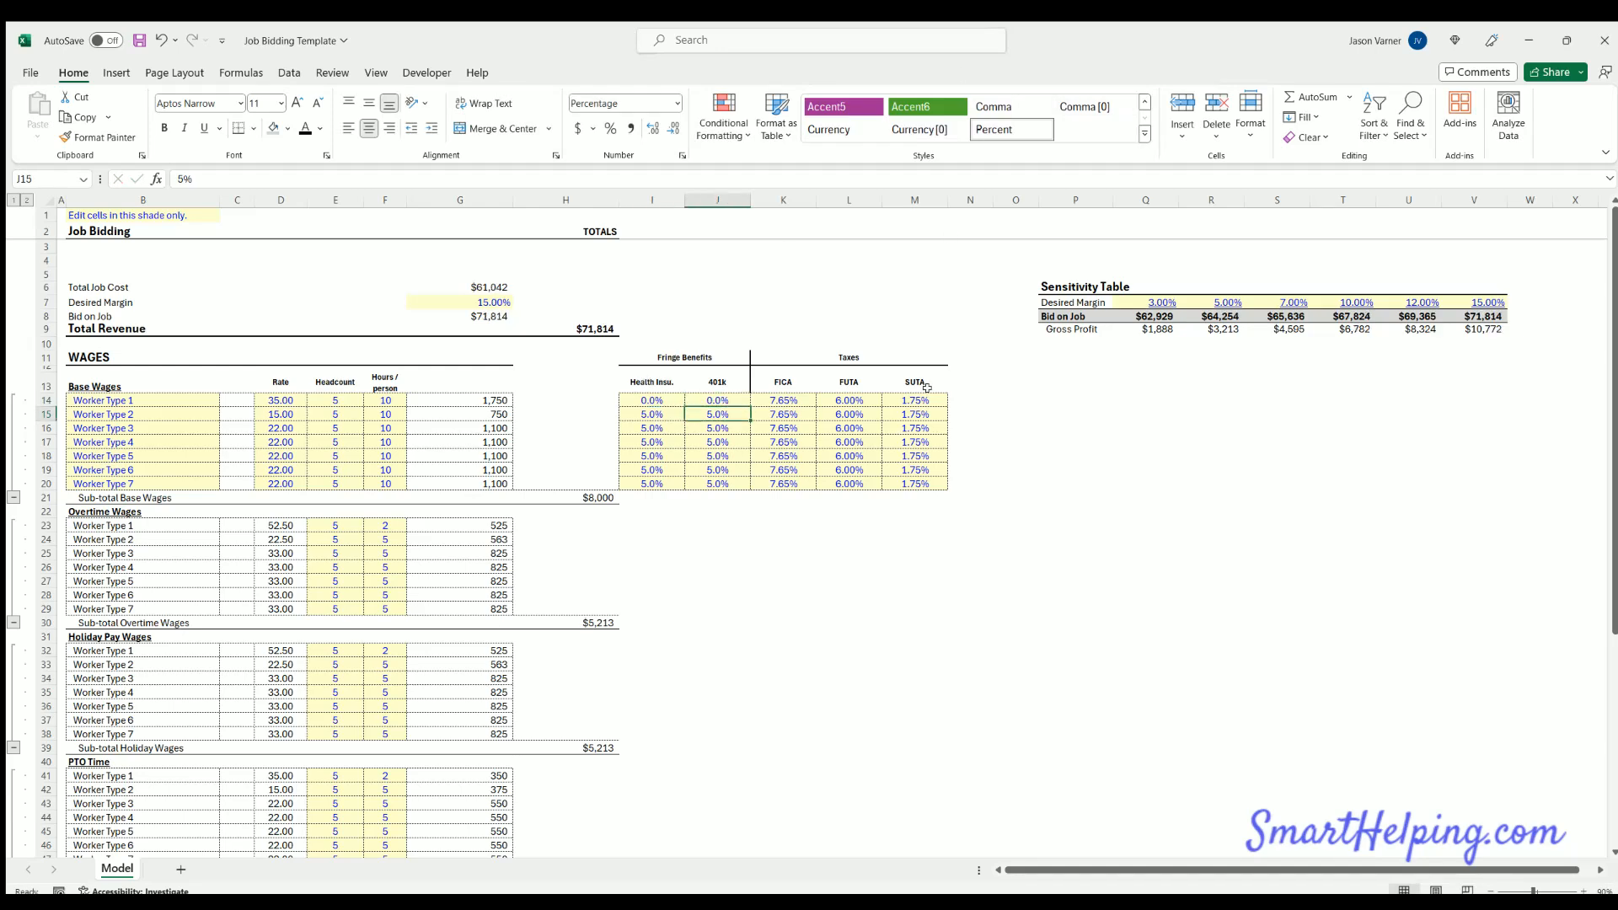
pyautogui.scroll(-7, 759, 538)
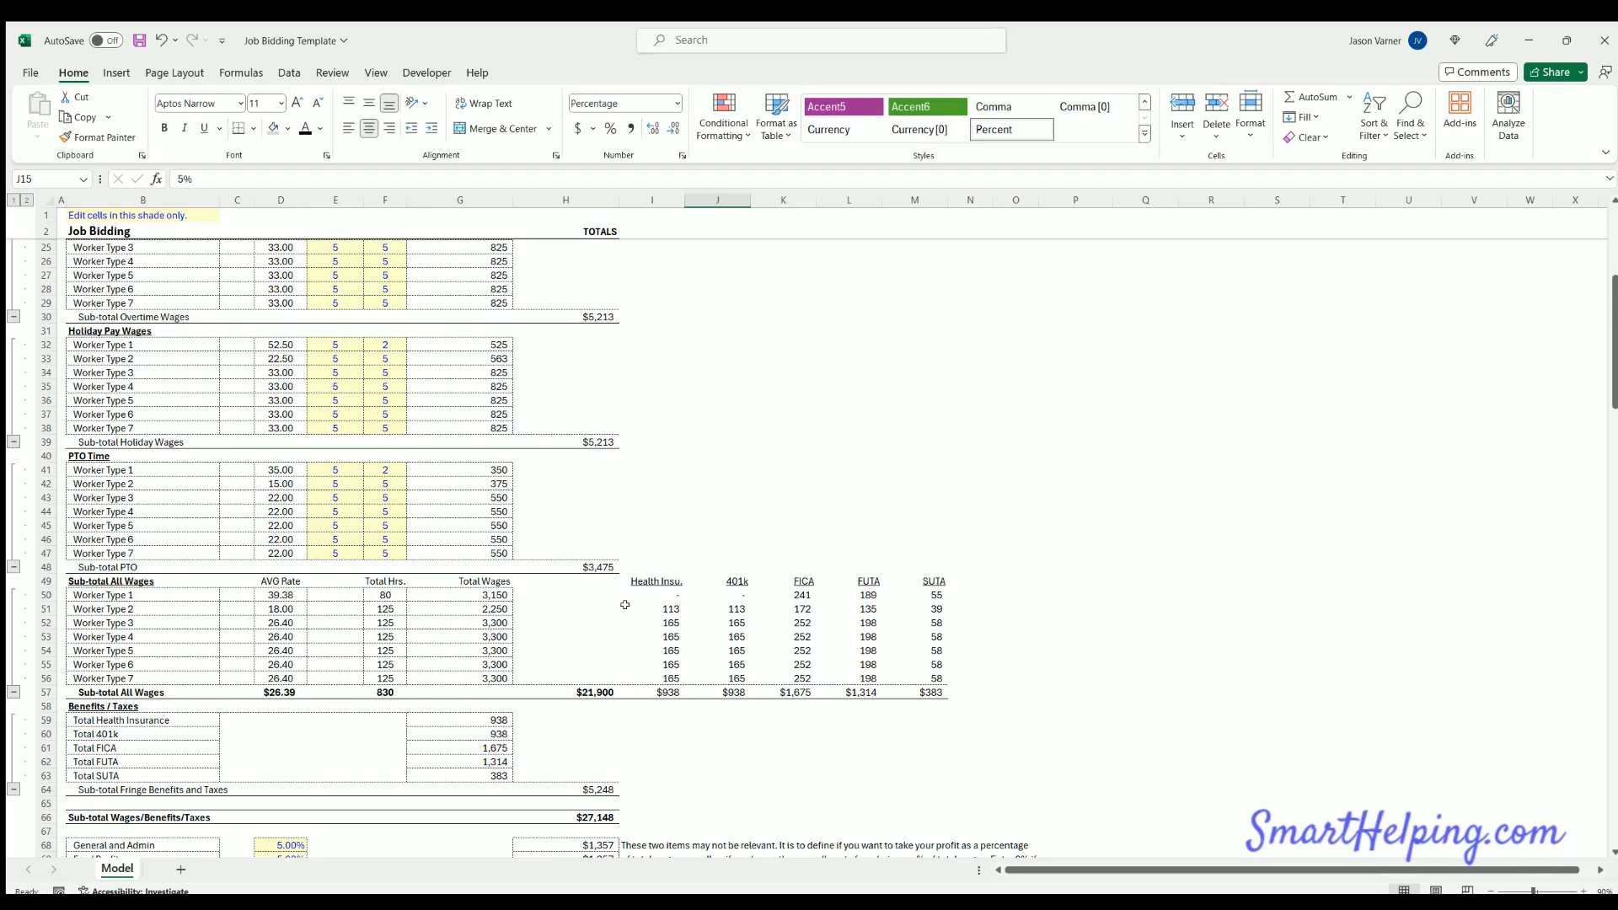
pyautogui.scroll(7, 672, 622)
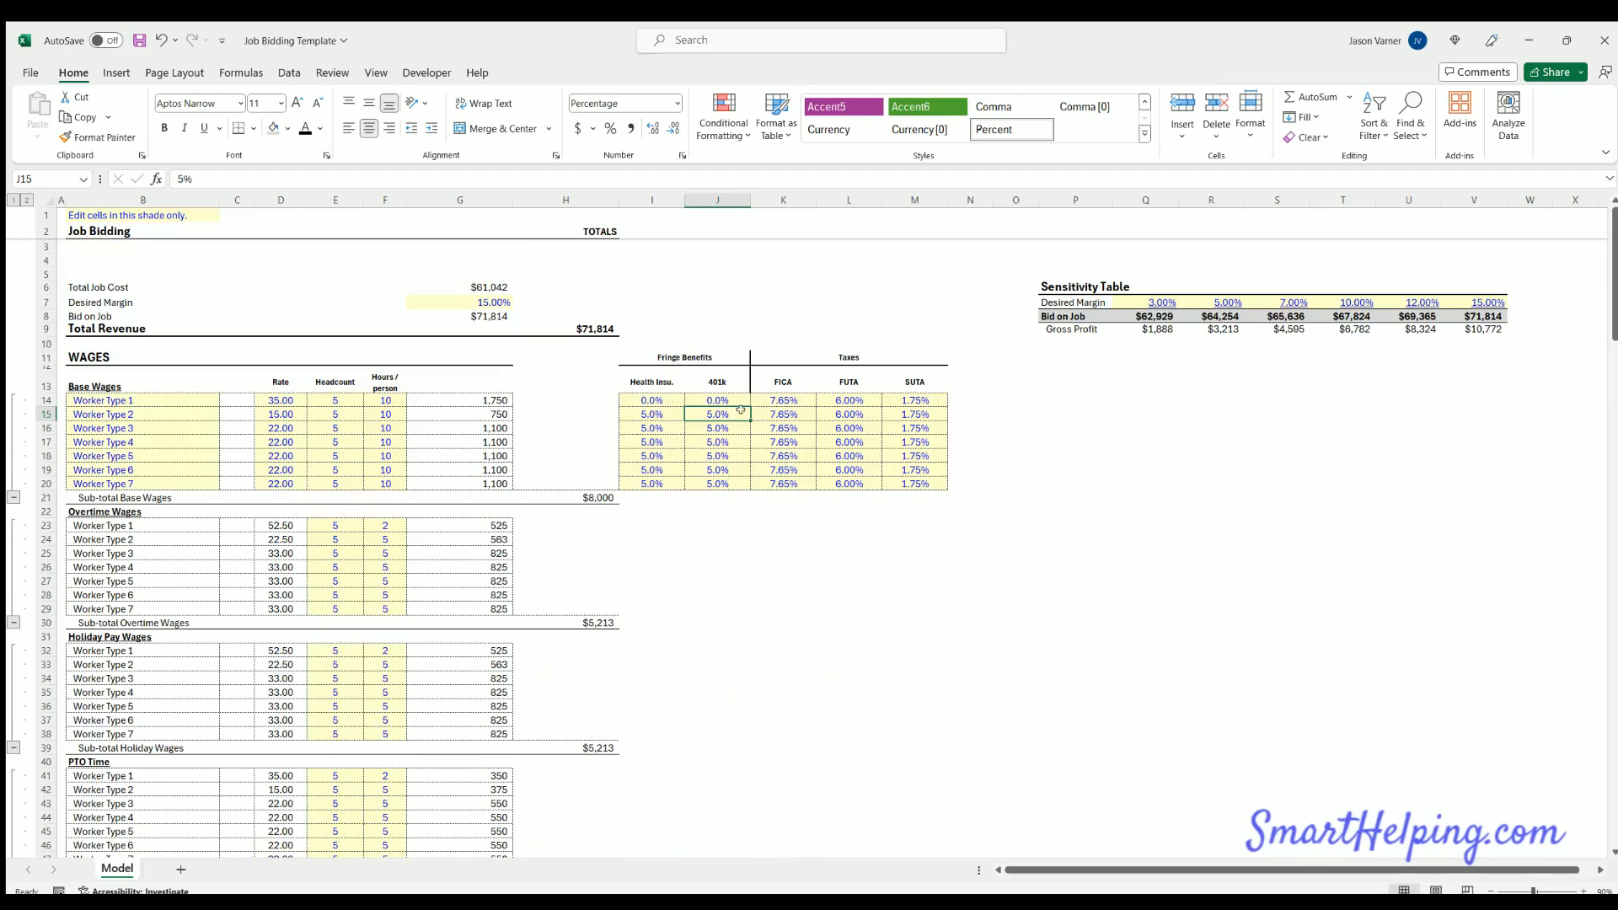
# Undo the two 0% entries for Worker Type 1 and select the fringe benefit and tax rates of all worker types
pyautogui.click(156, 37)
pyautogui.click(156, 37)
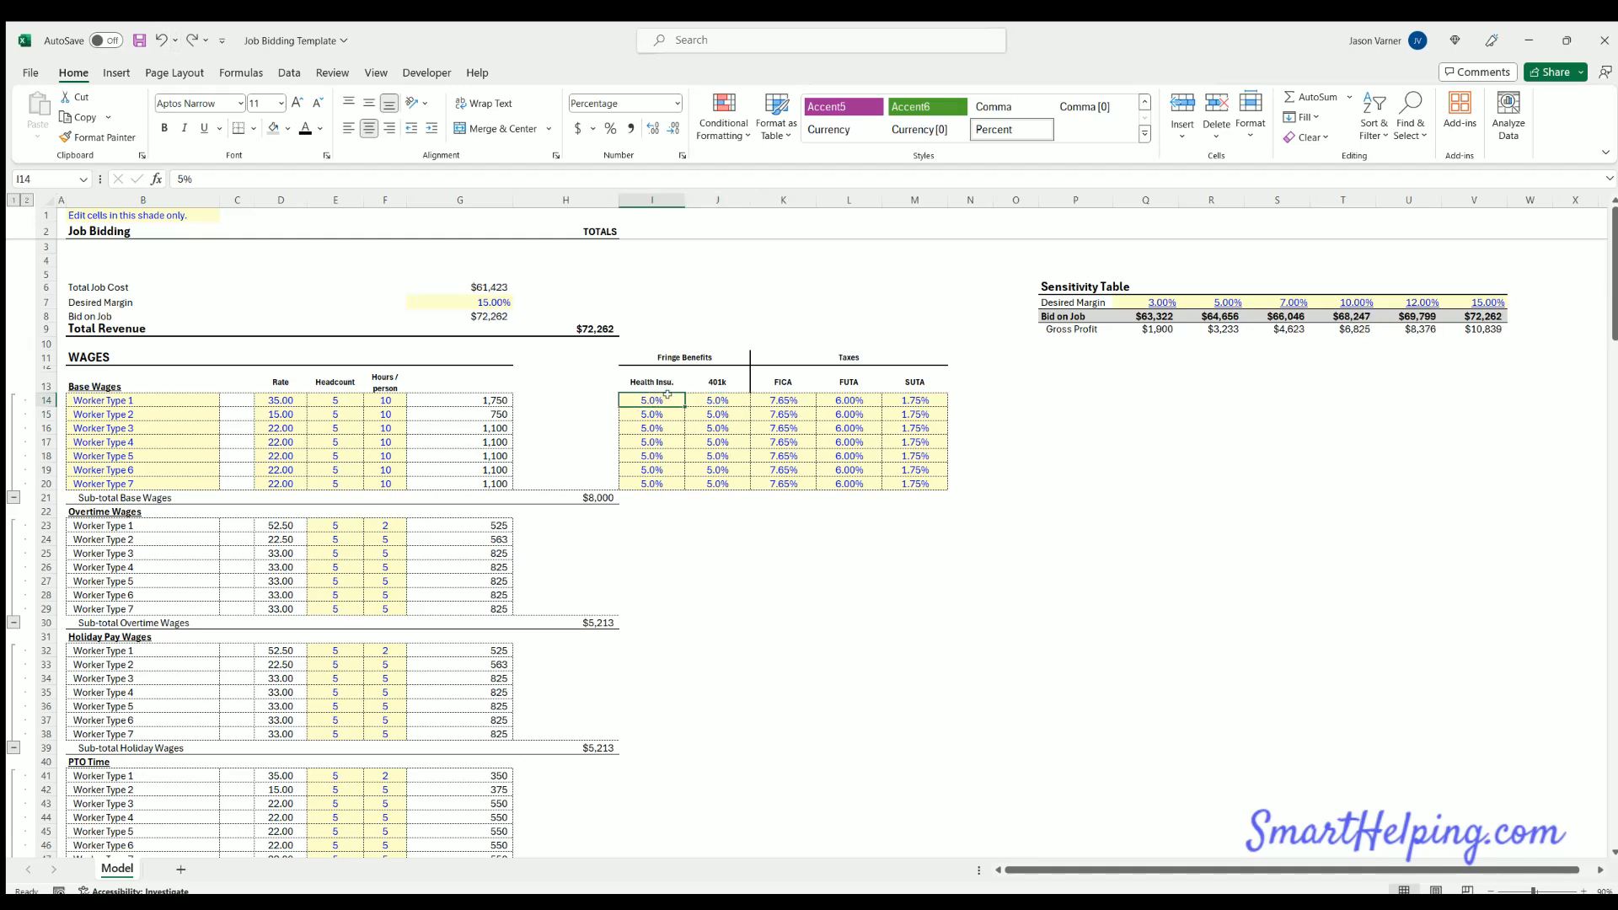
pyautogui.moveTo(681, 398); pyautogui.dragTo(917, 483)
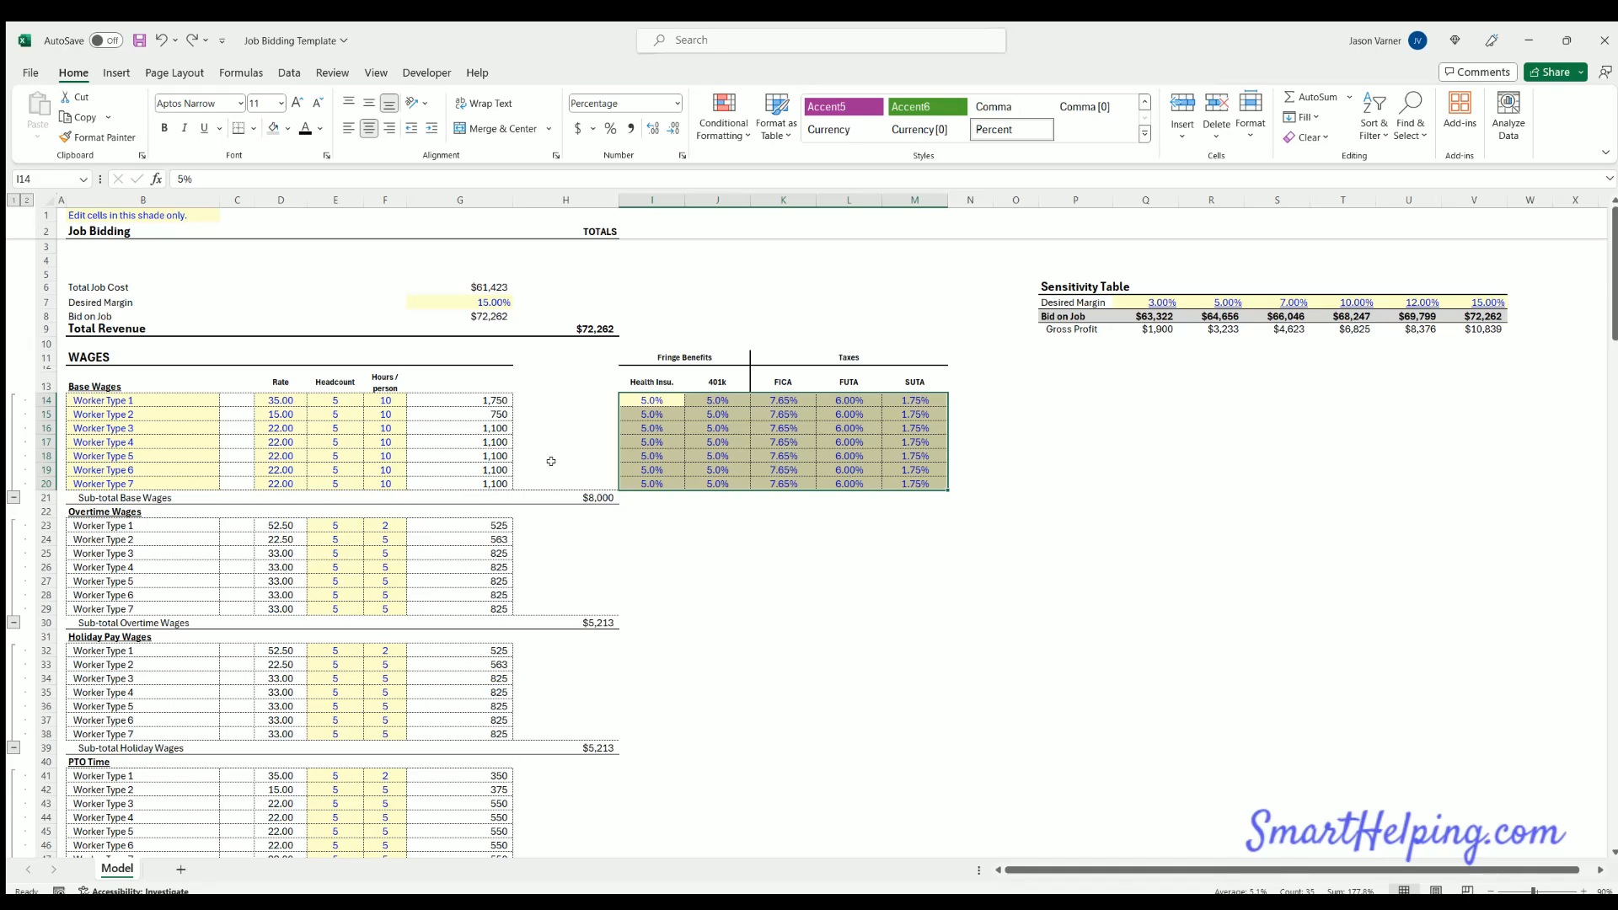
# Rename Worker Type 1 under Base Wages to test1 and check its name in the overtime, holiday pay and PTO sections
pyautogui.scroll(-4, 107, 369)
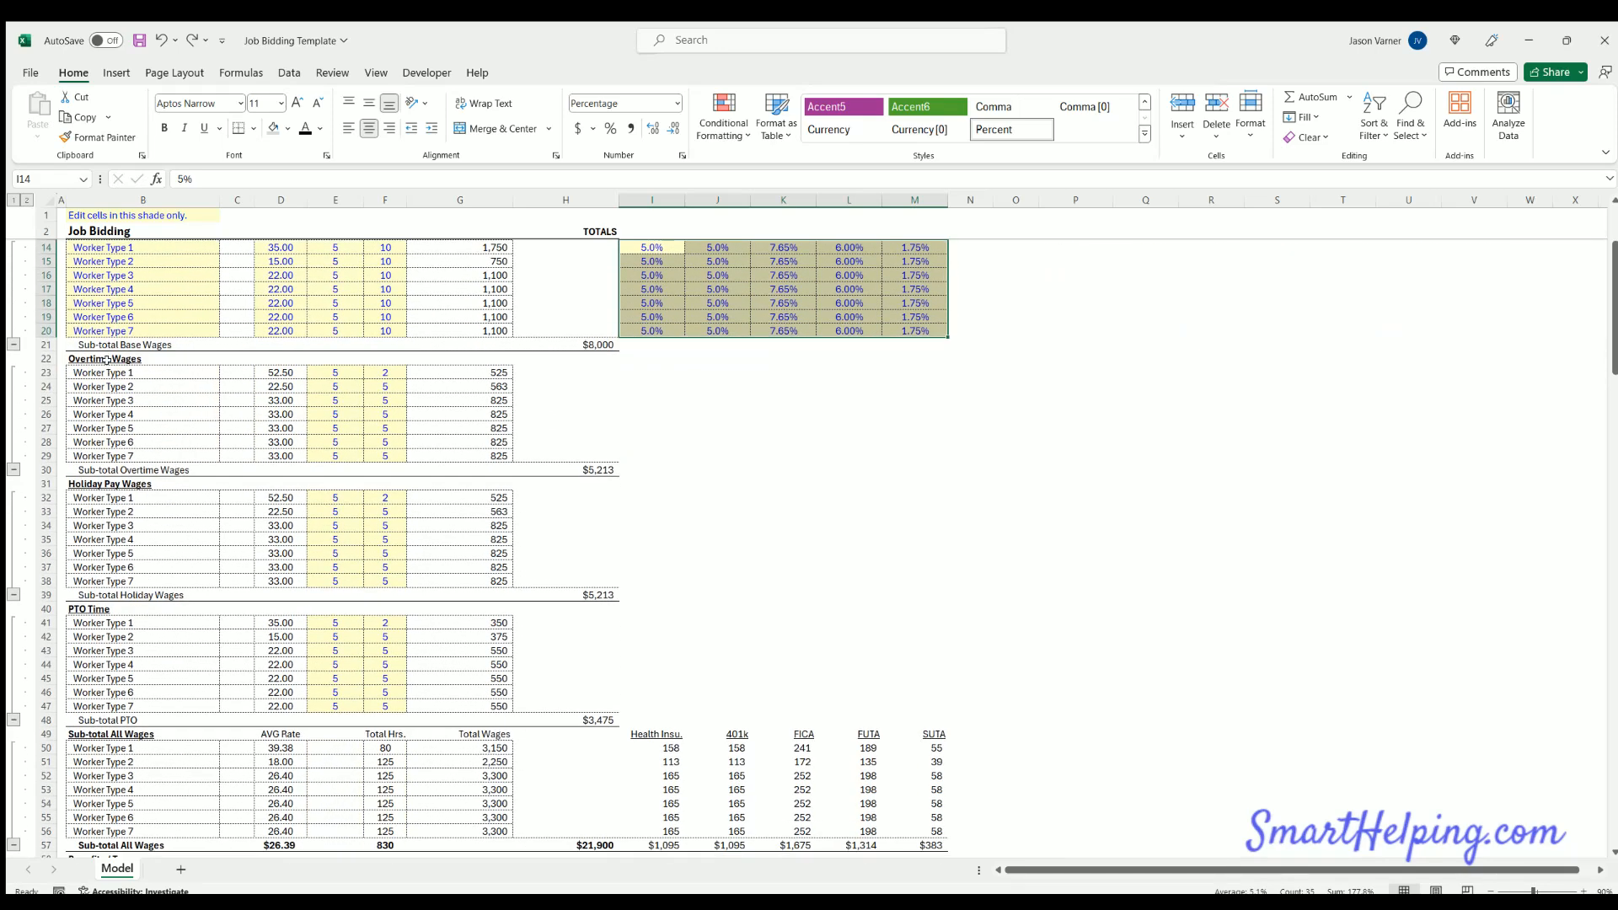
pyautogui.click(133, 370)
pyautogui.click(126, 386)
pyautogui.scroll(4, 120, 400)
pyautogui.click(120, 399)
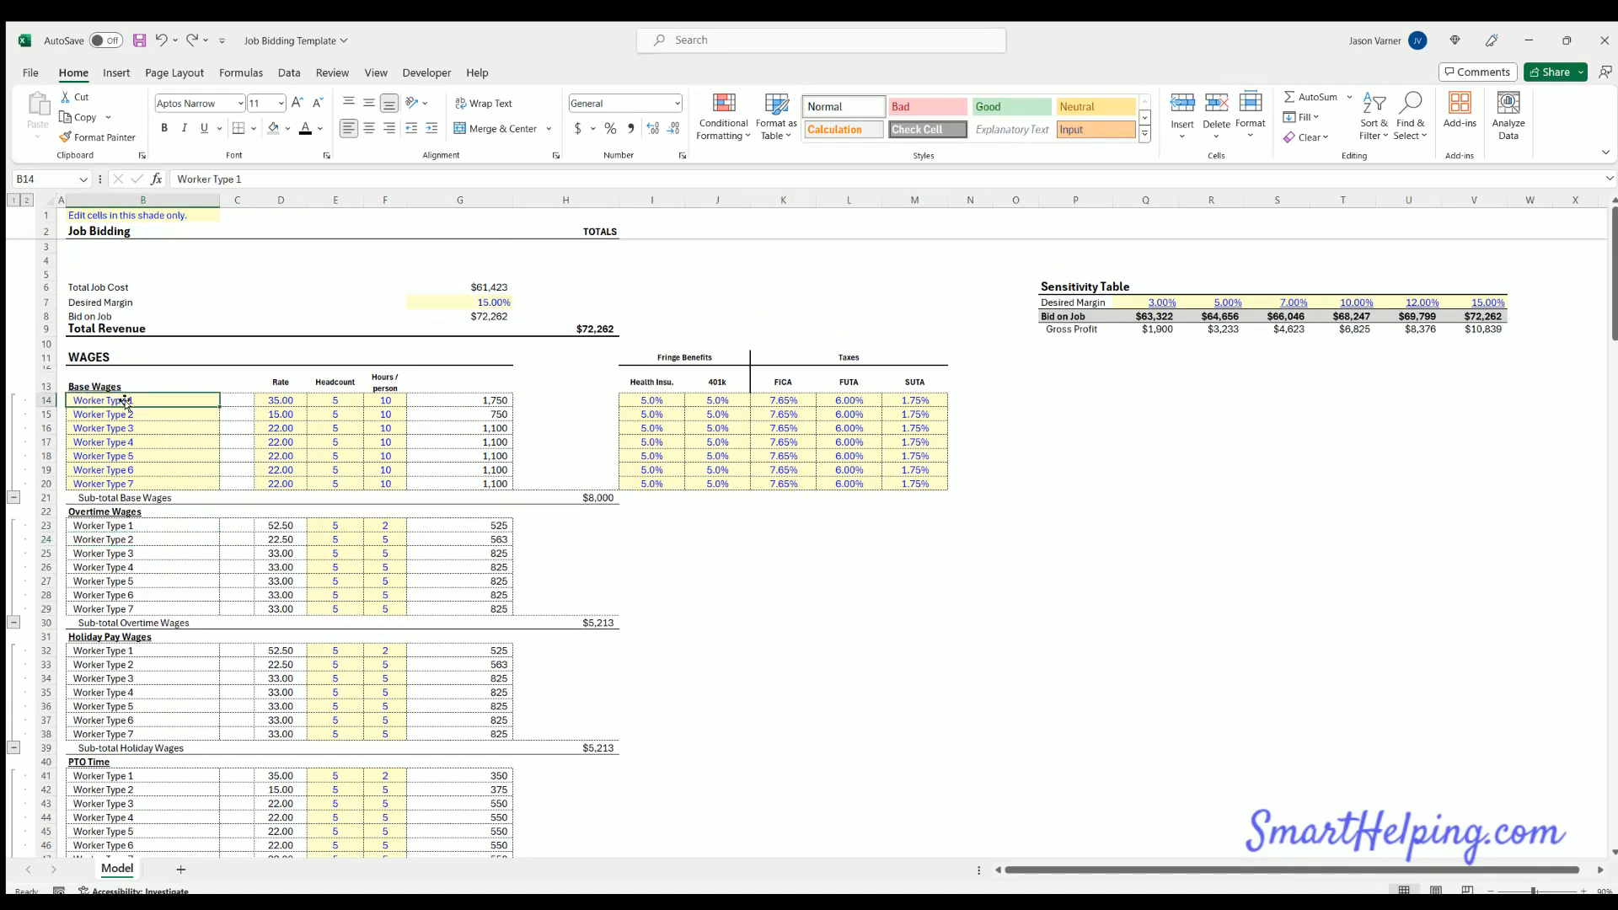
pyautogui.write('test')
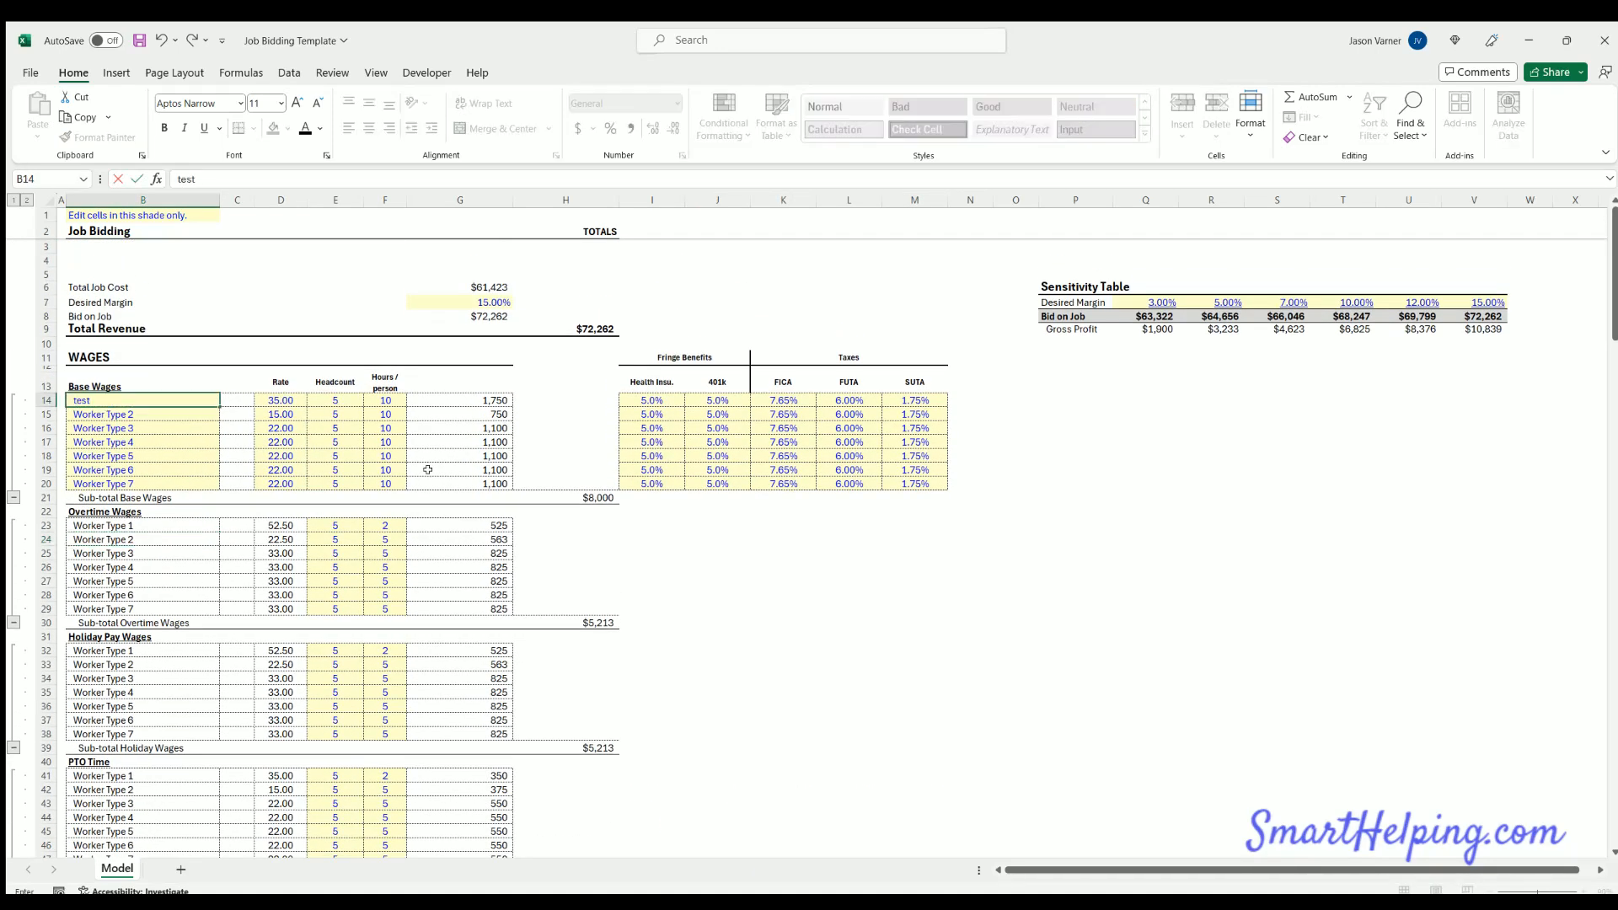
pyautogui.write('1')
pyautogui.press('Return')
pyautogui.scroll(-4, 176, 362)
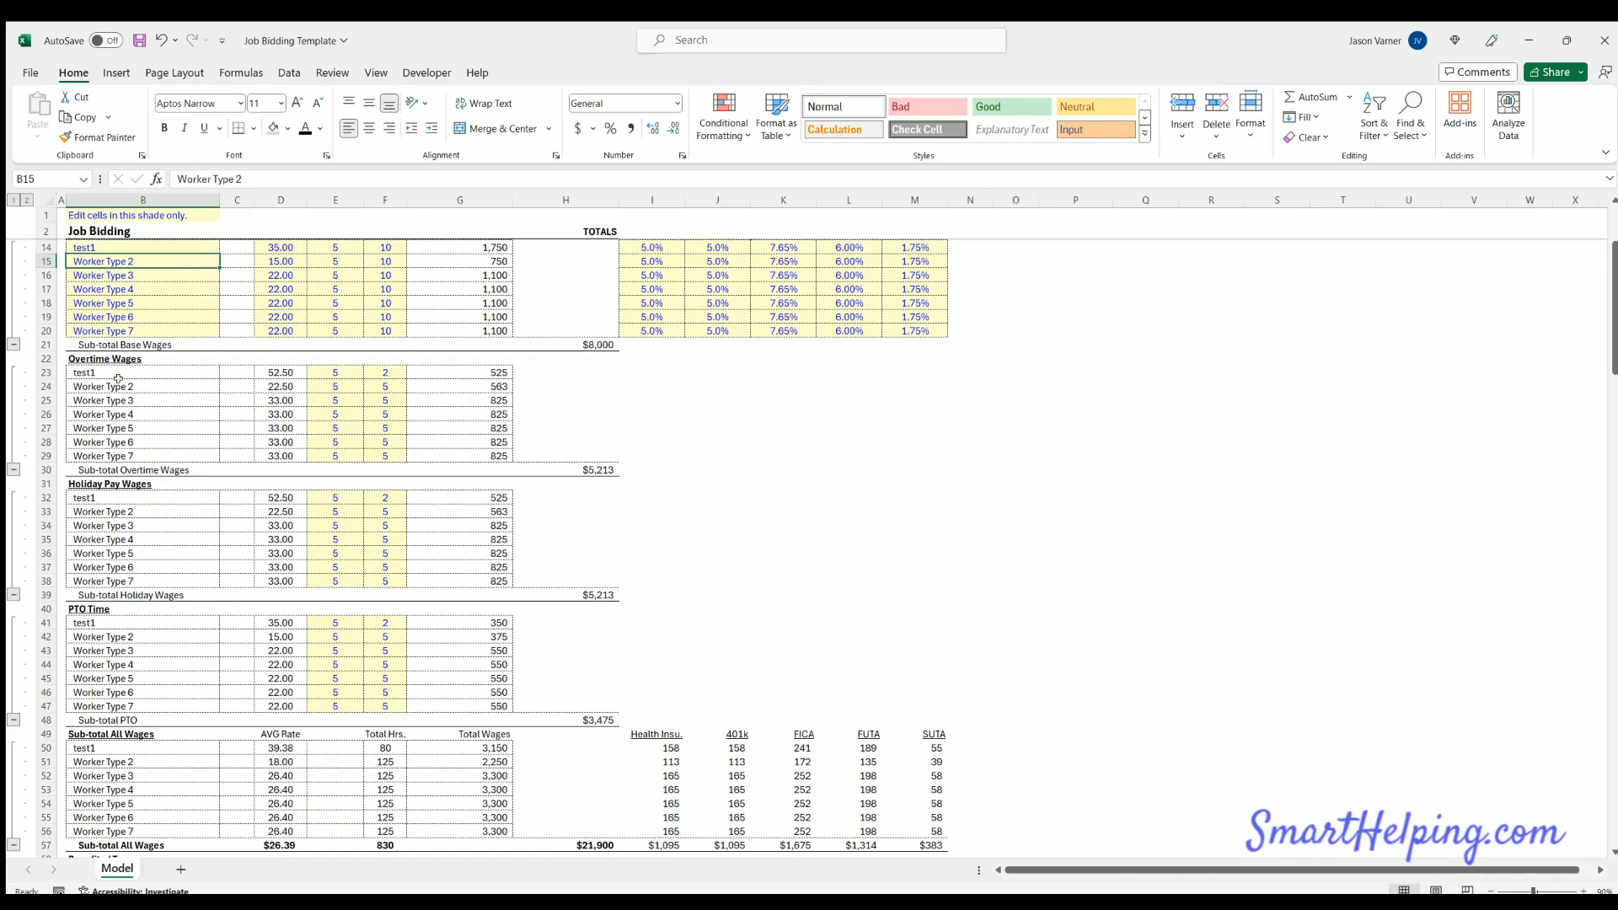
pyautogui.scroll(4, 125, 628)
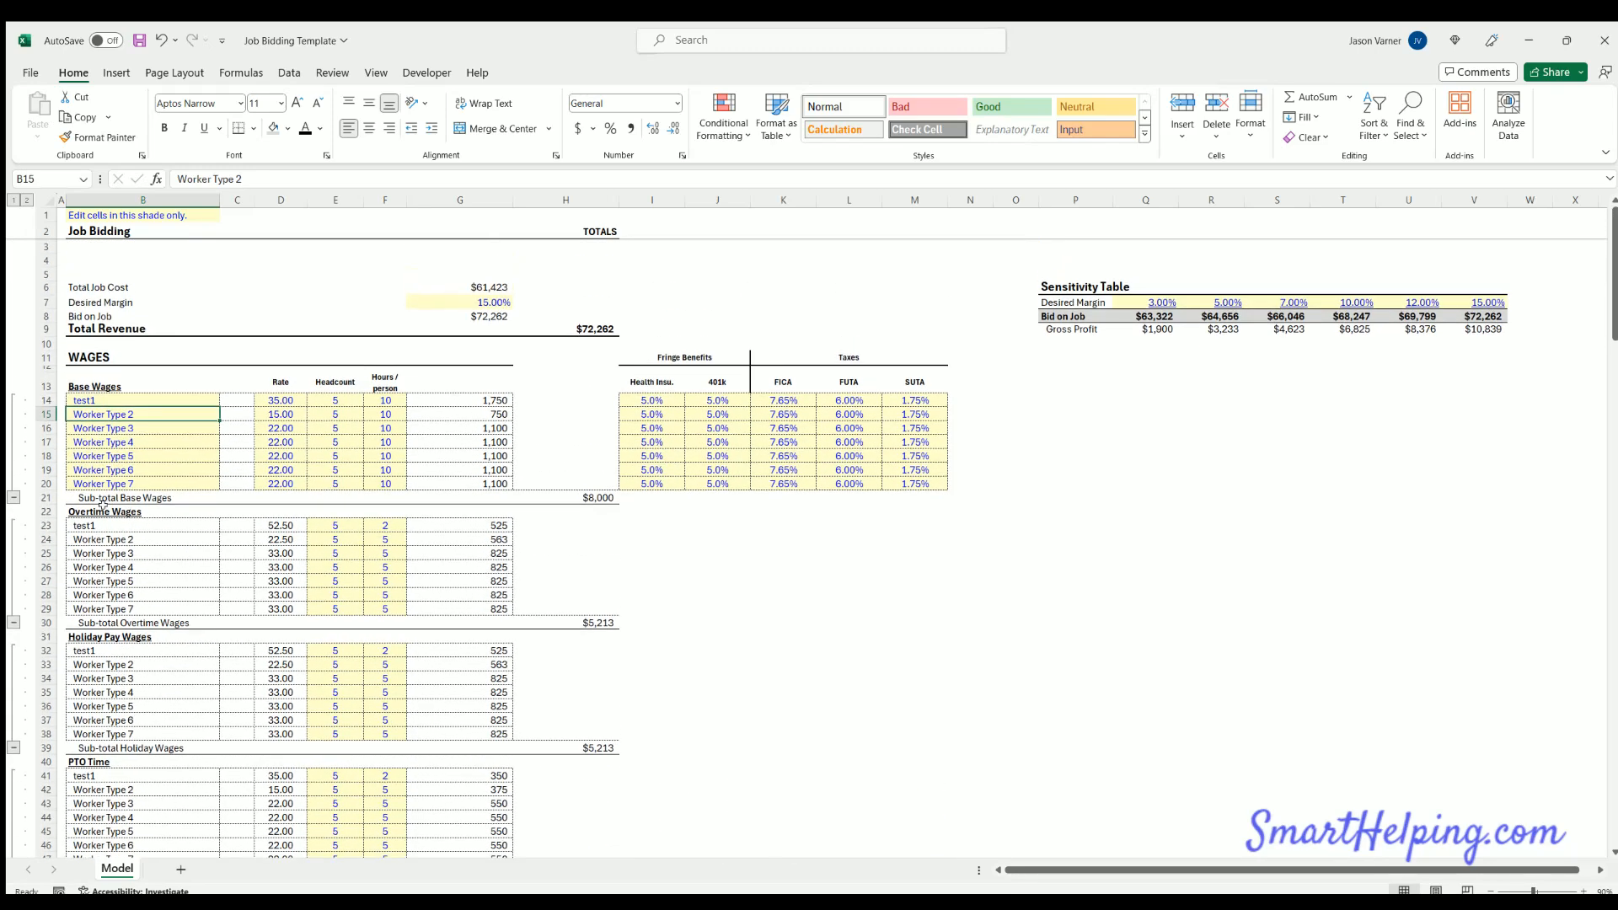
# Look over the Overtime Wages section and undo the renaming of Worker Type 1 under Base Wages
pyautogui.moveTo(100, 504); pyautogui.dragTo(592, 596)
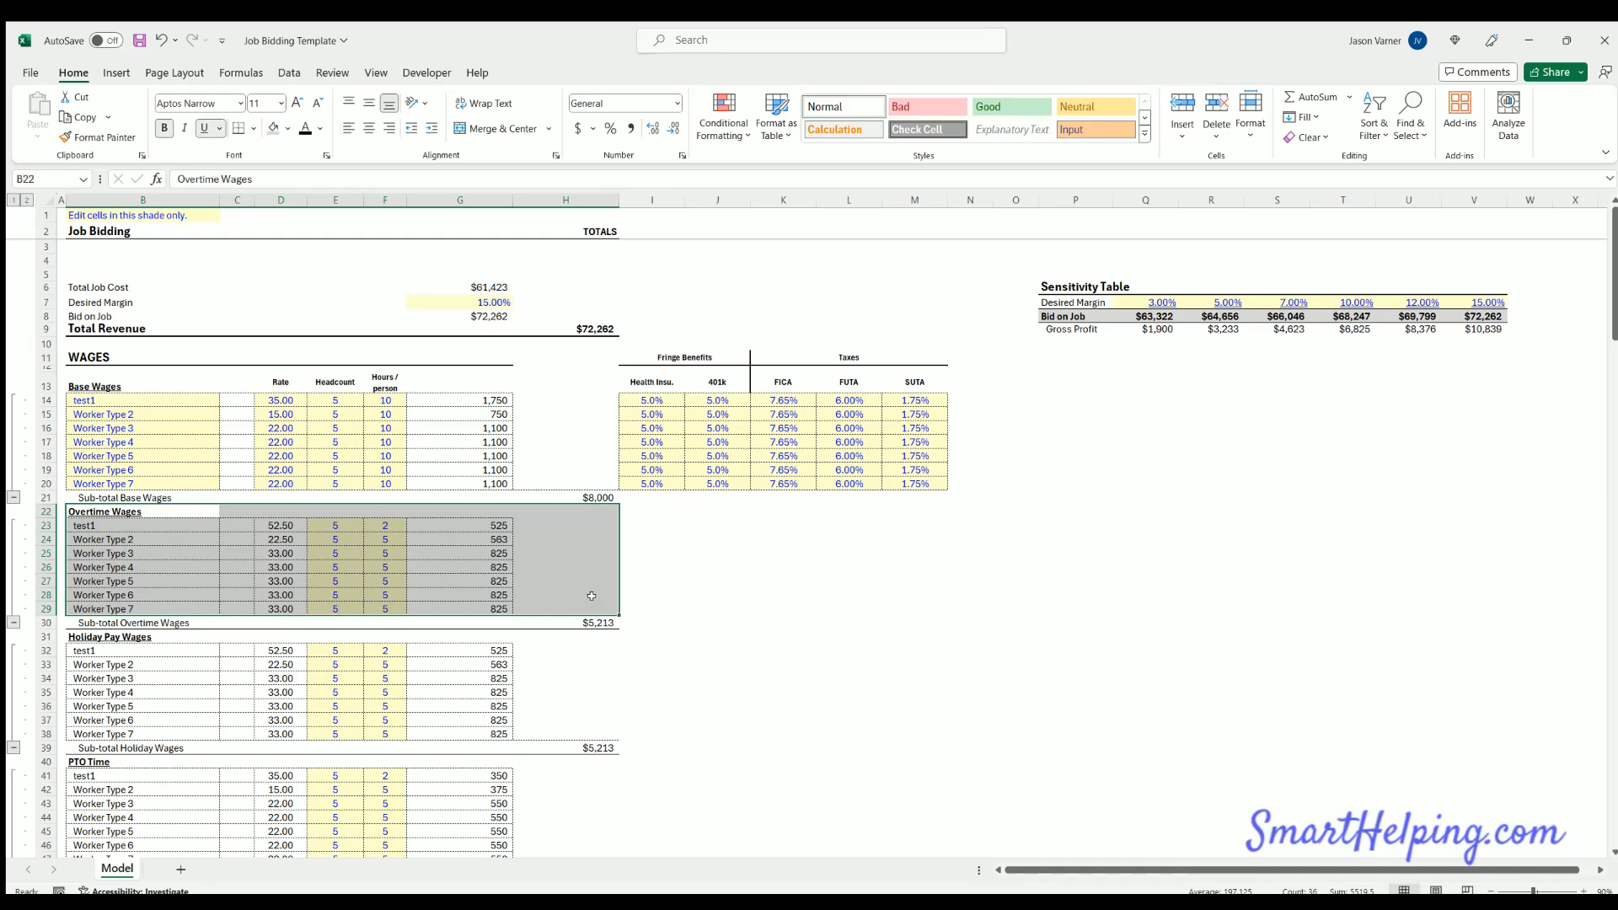
pyautogui.click(338, 519)
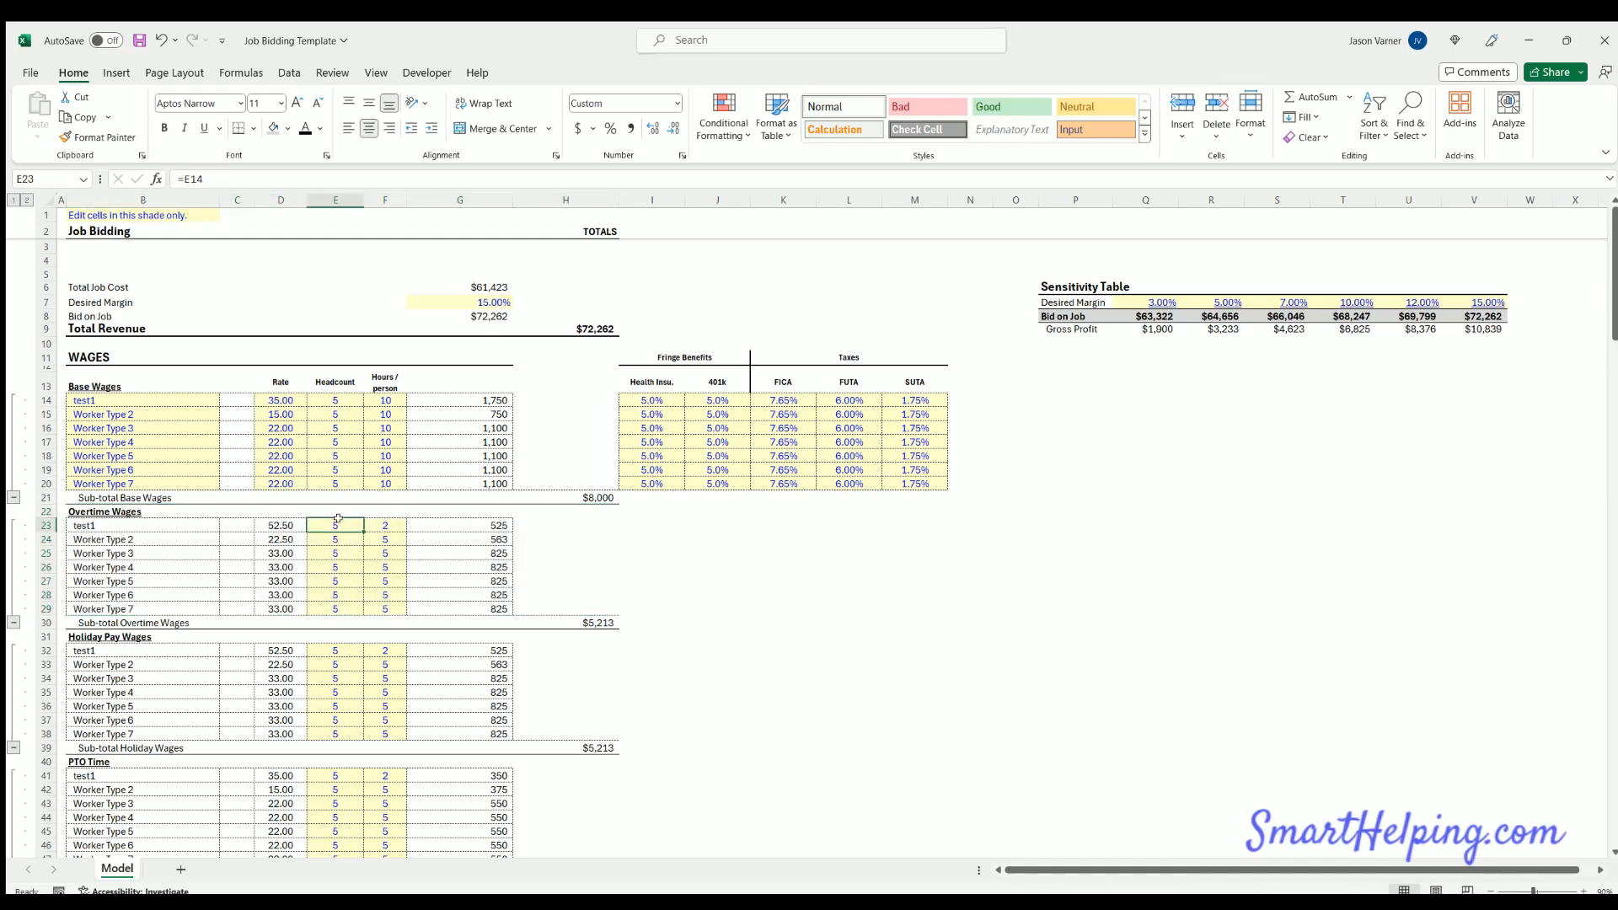
pyautogui.click(93, 400)
pyautogui.click(159, 39)
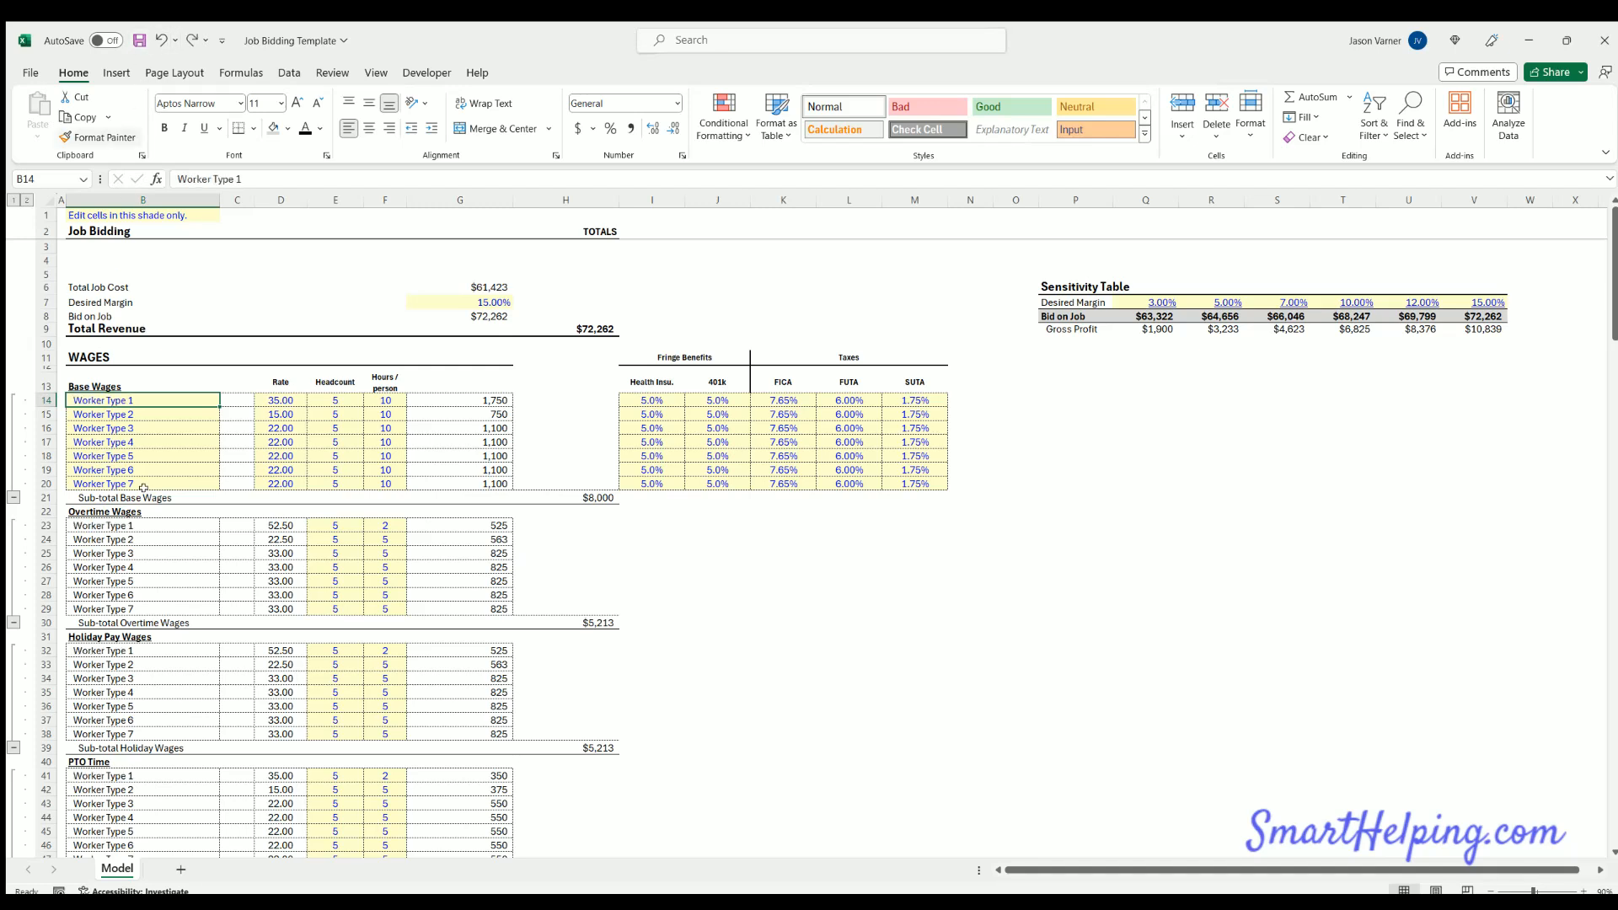
# Set Worker Type 1's headcount under Overtime Wages to 3, replacing the formula linked to Base Wages
pyautogui.click(335, 525)
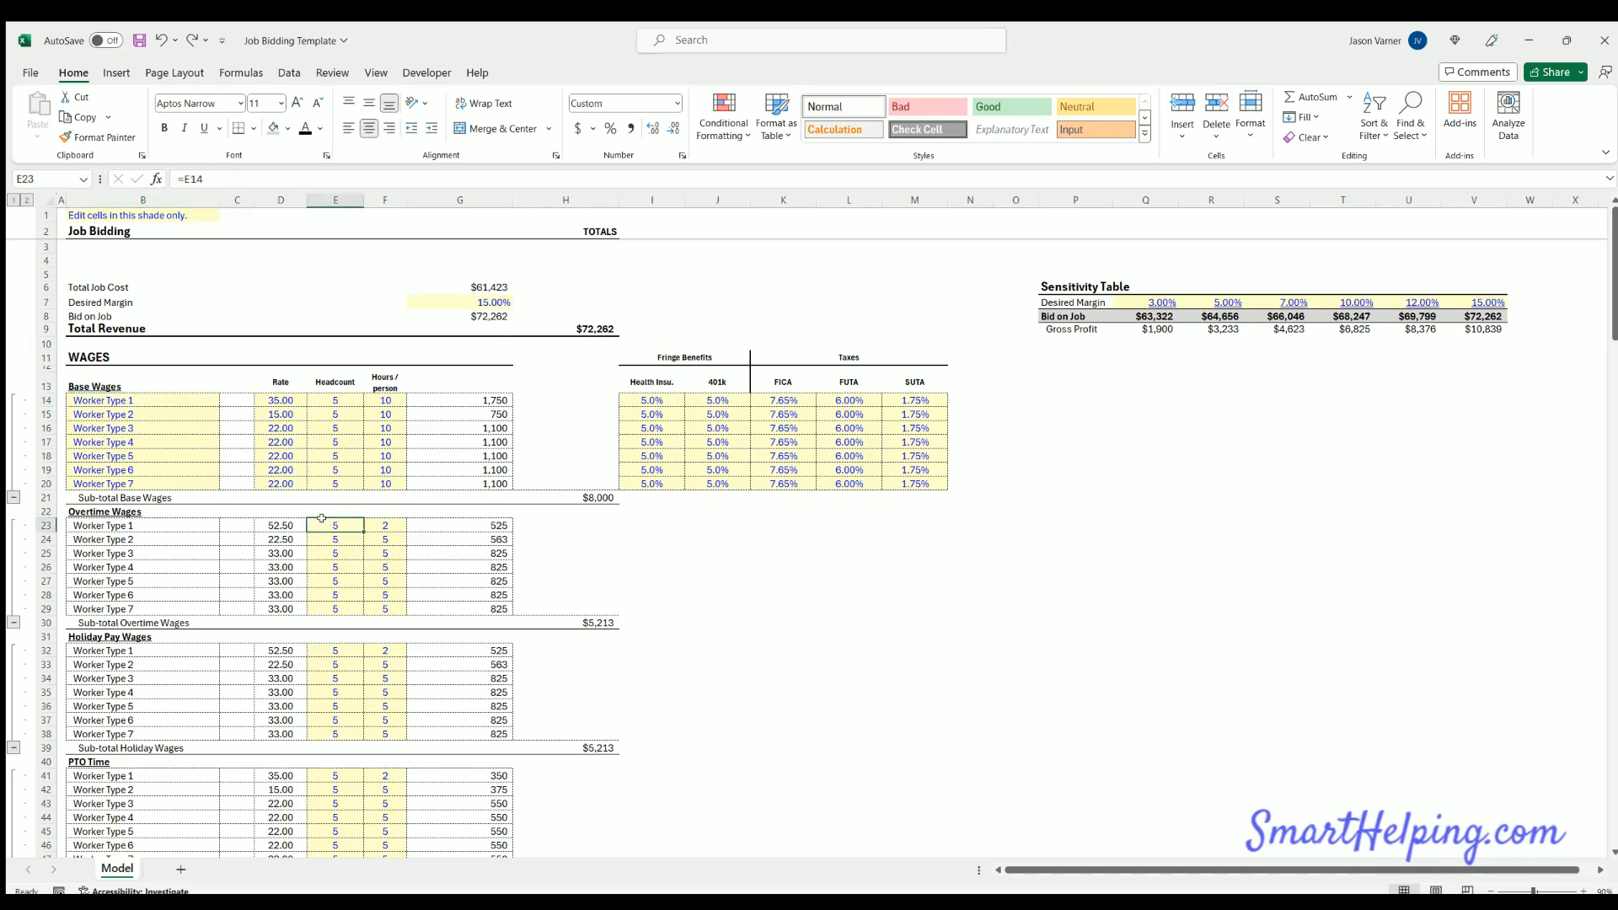
pyautogui.click(385, 524)
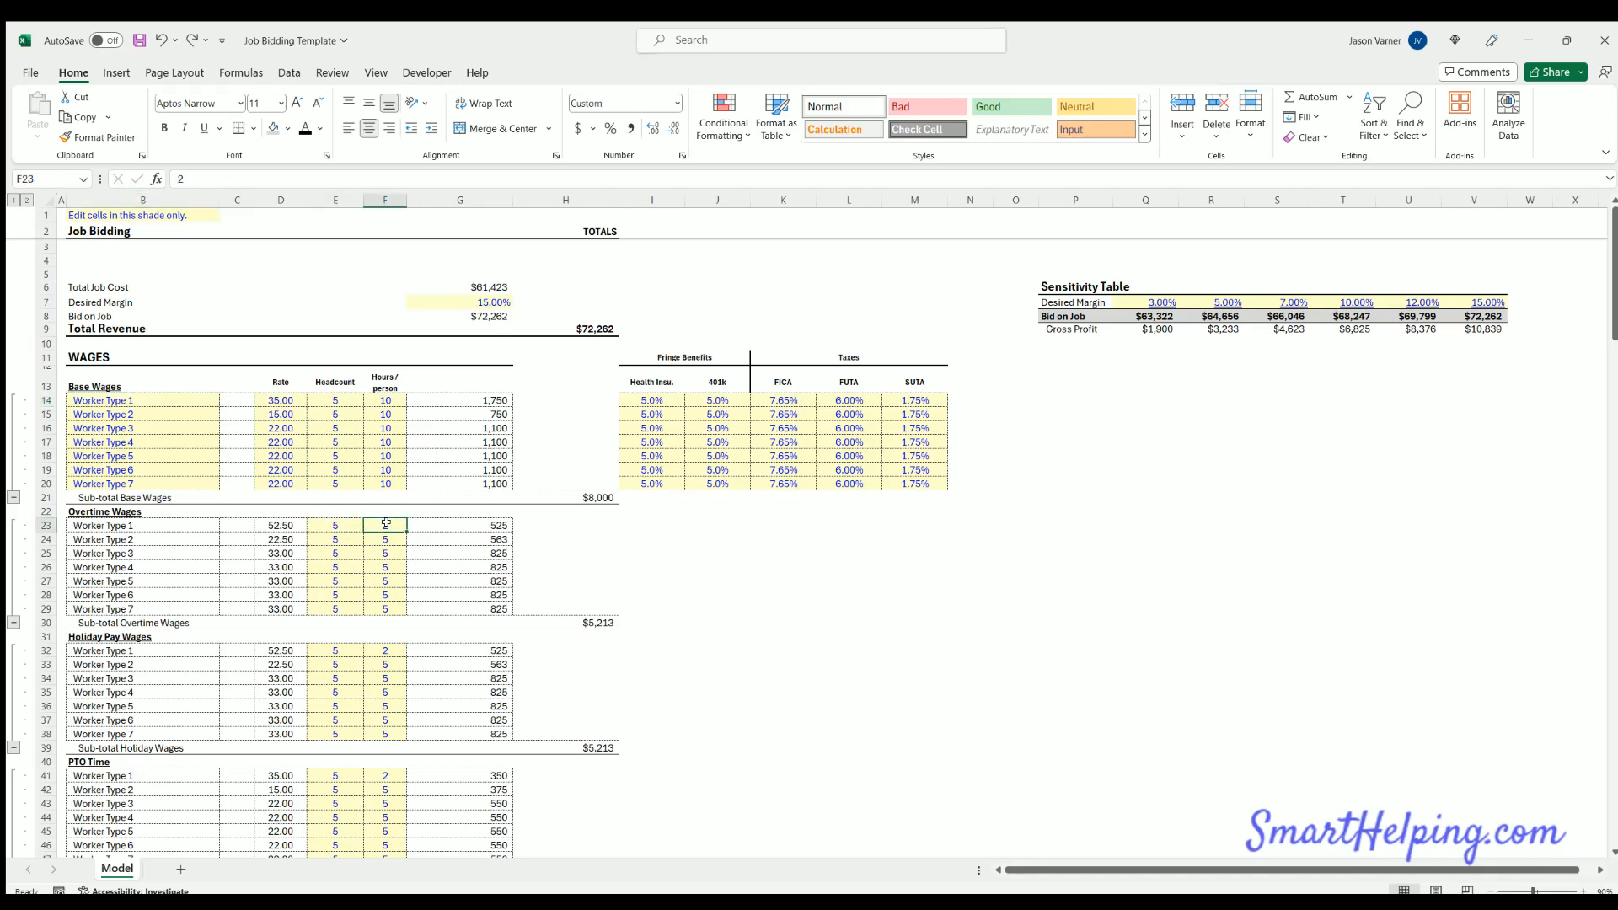
pyautogui.press('Left')
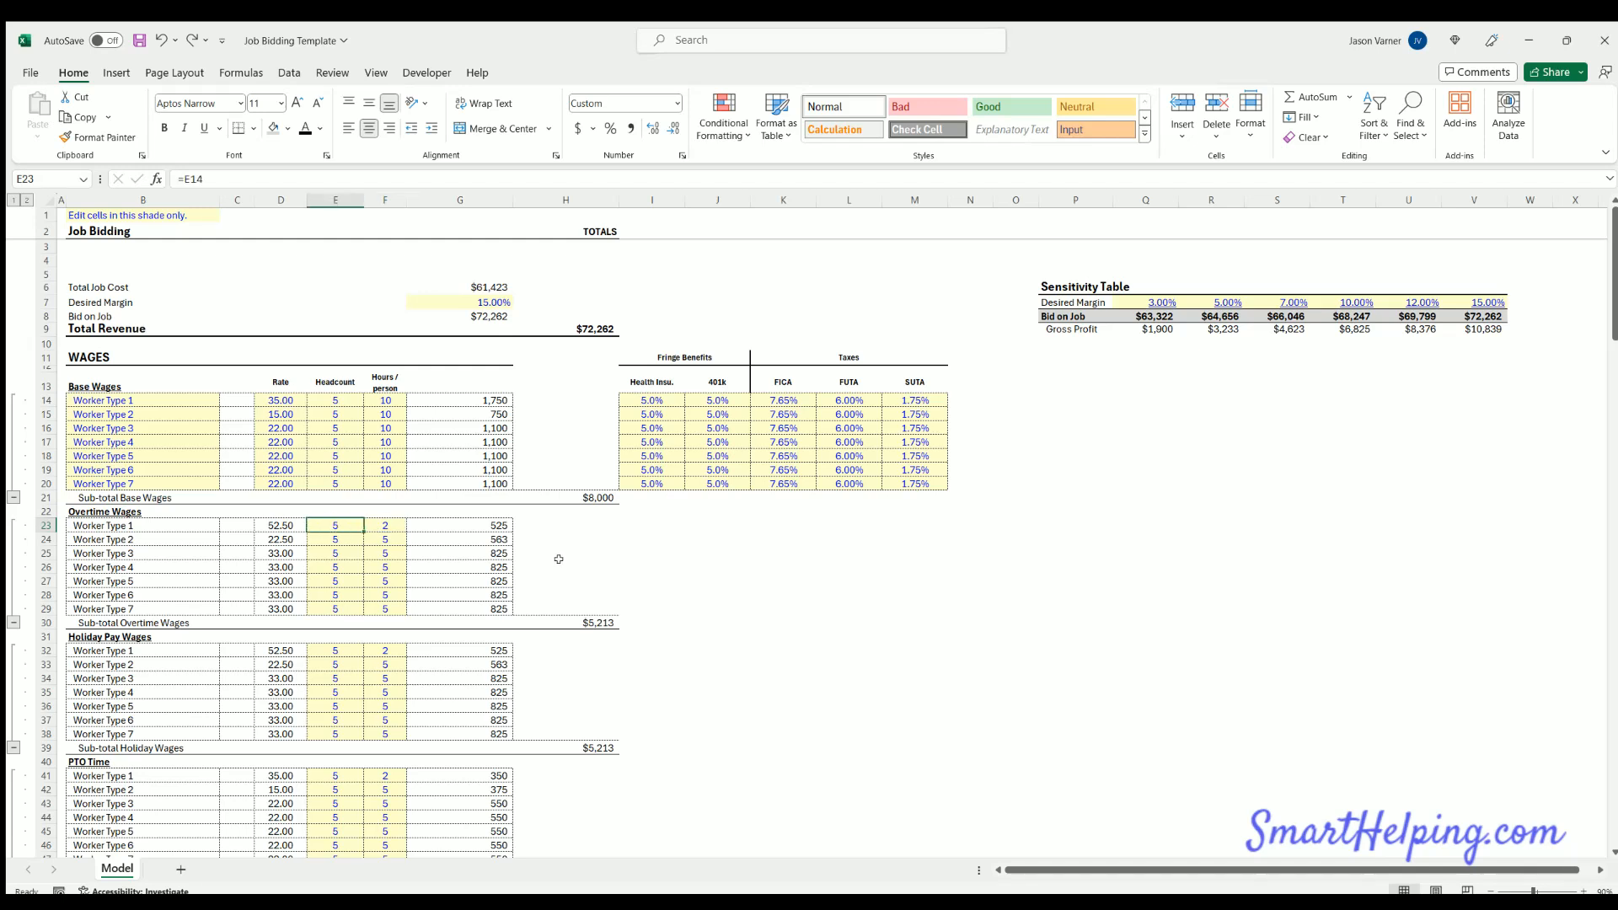
pyautogui.write('3')
pyautogui.press('Return')
pyautogui.press('Up')
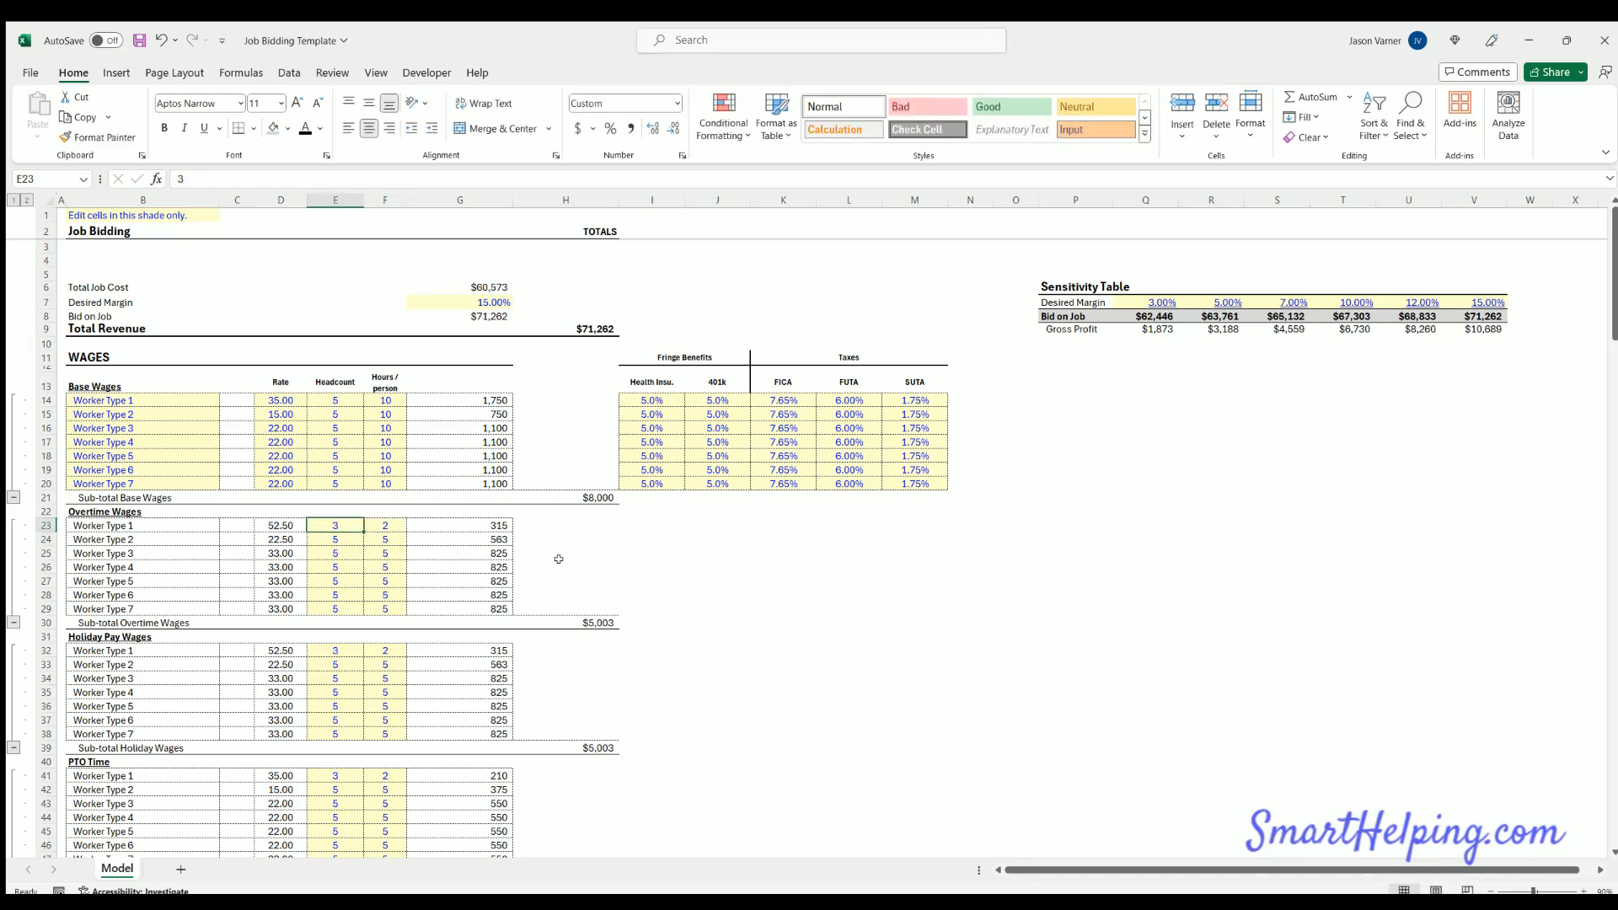
# Check the headcount and hours per person cells of Worker Types 1 to 3 under Overtime Wages
pyautogui.press('Right')
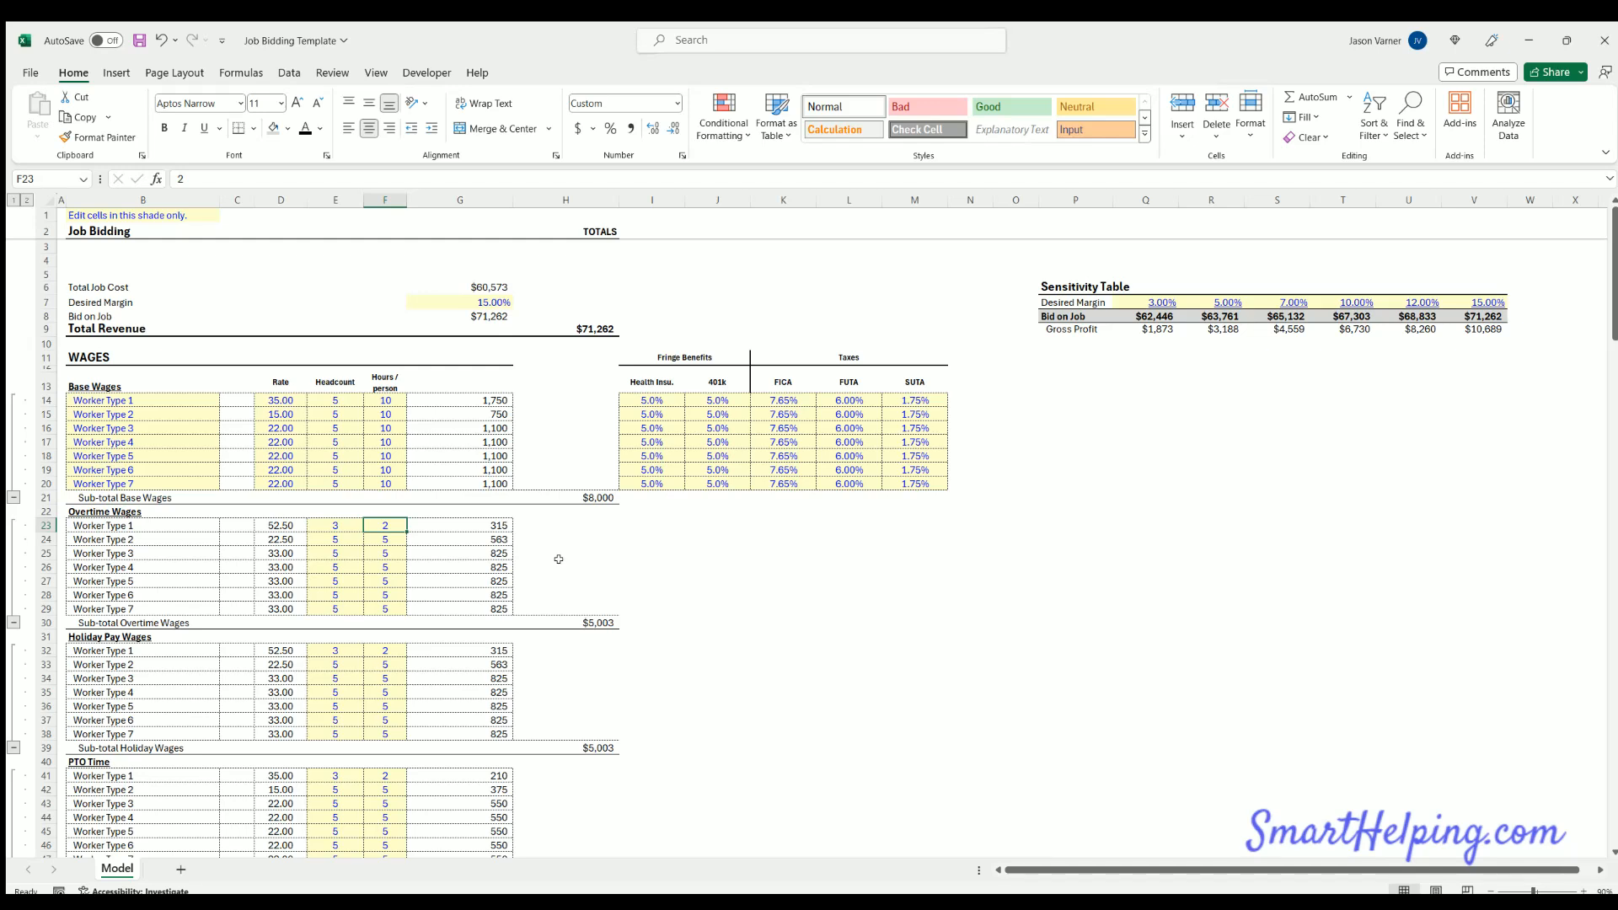
pyautogui.press('Left')
pyautogui.press('Left')
pyautogui.press('Right')
pyautogui.press('Right')
pyautogui.press('Right')
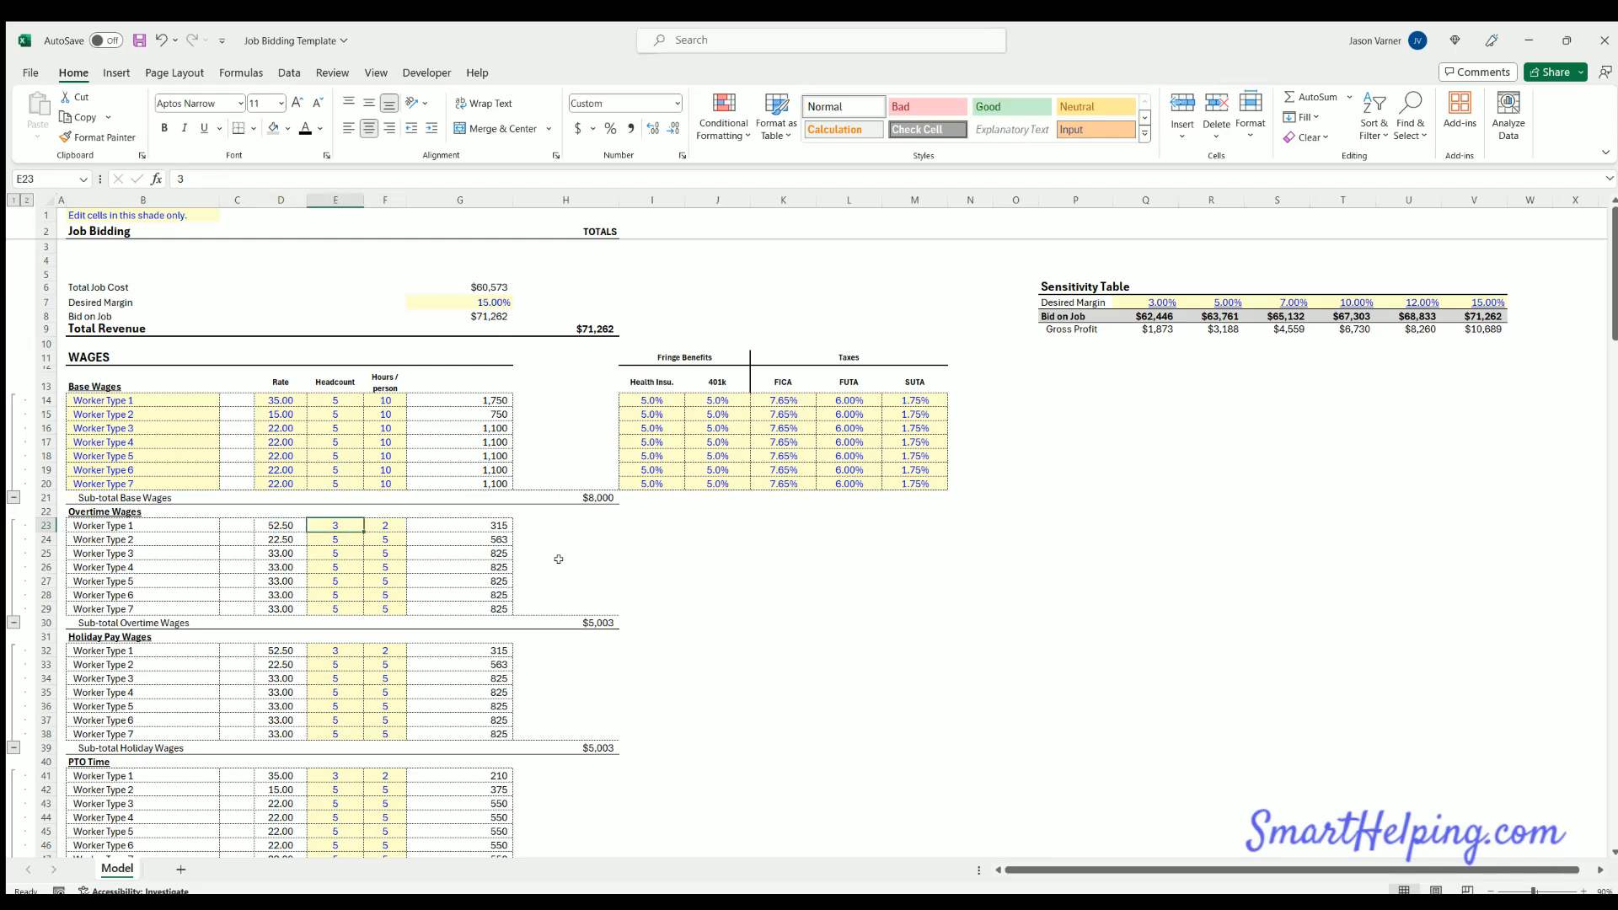
pyautogui.click(758, 541)
pyautogui.click(331, 543)
pyautogui.press('Right')
pyautogui.press('Down')
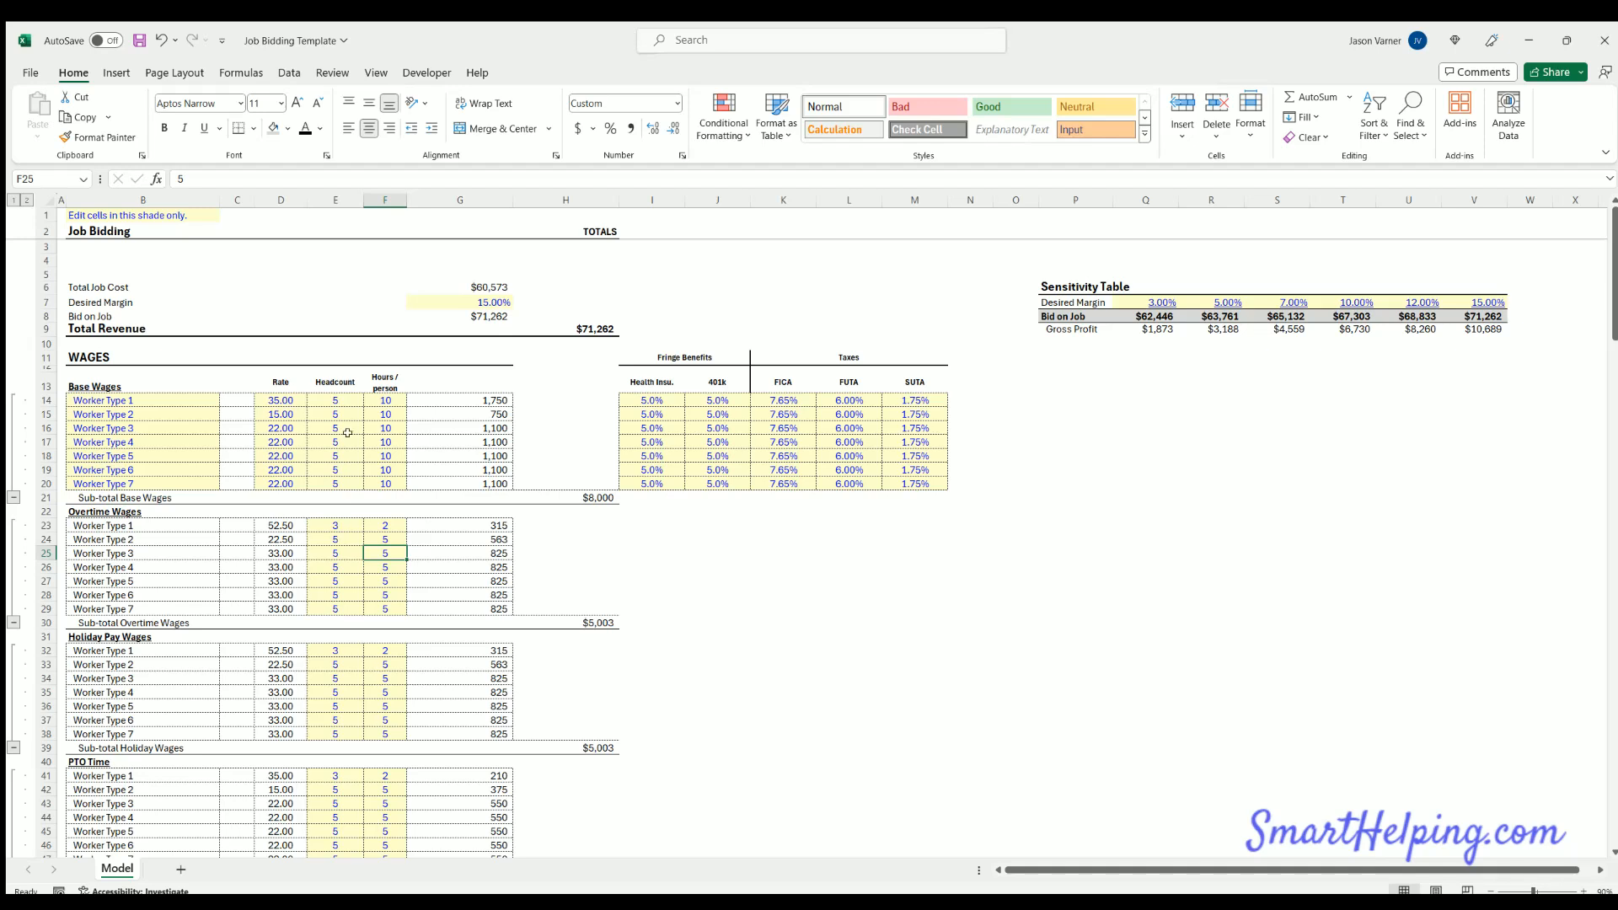
# Set the Base Wages headcount of Worker Types 3 through 7 to 0
pyautogui.click(338, 430)
pyautogui.write('0')
pyautogui.press('Return')
pyautogui.write('0')
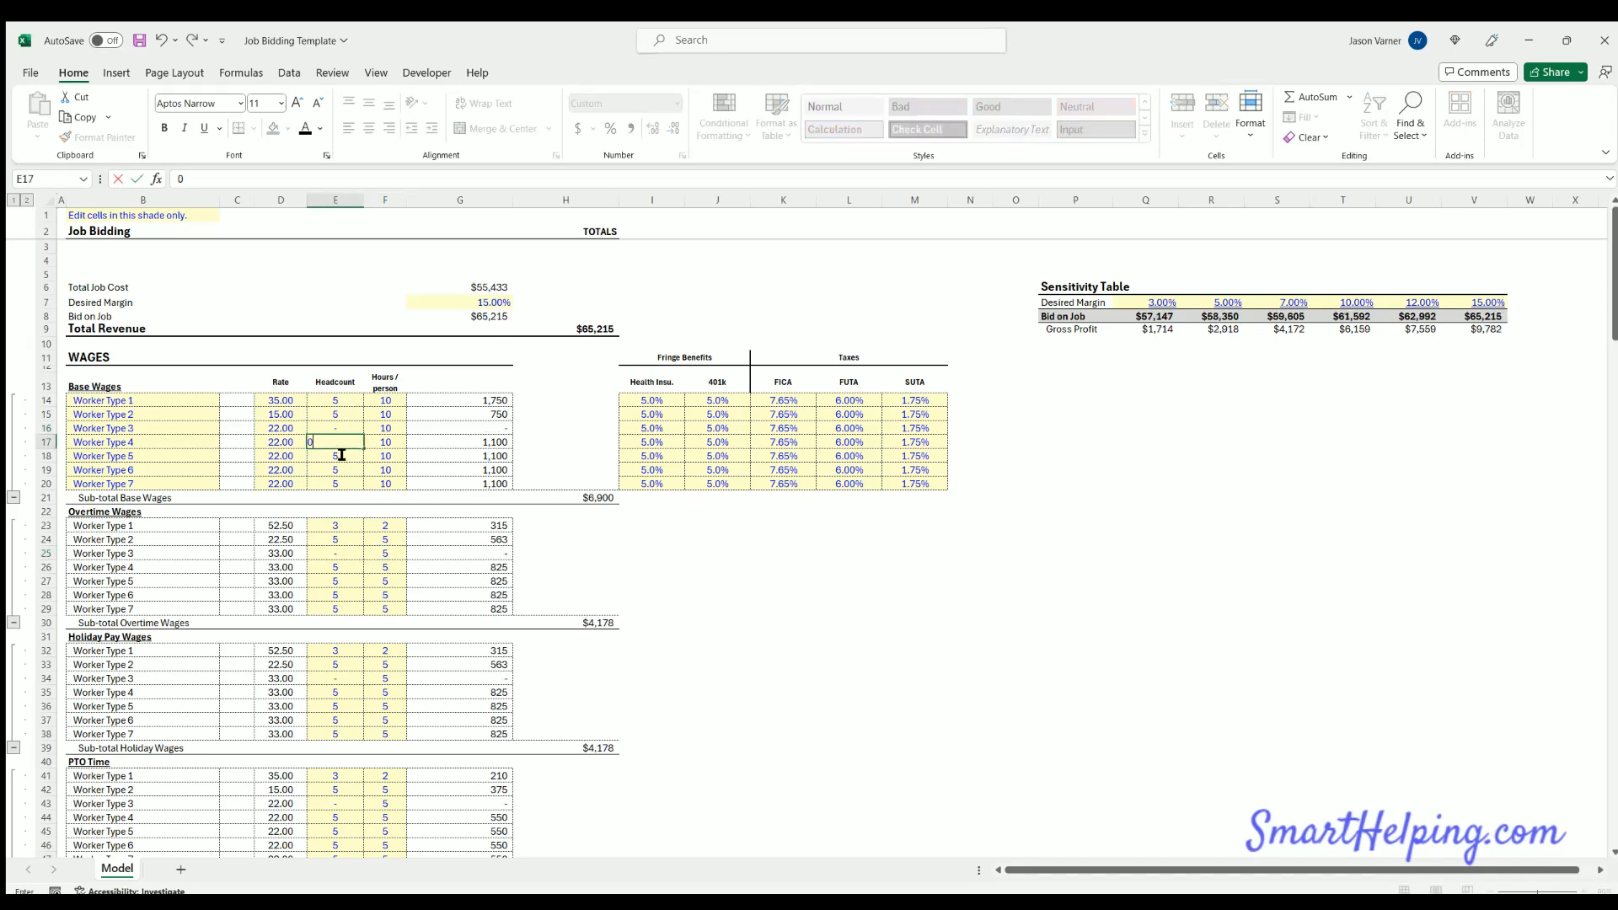
pyautogui.press('Return')
pyautogui.write('0')
pyautogui.press('Return')
pyautogui.press('0')
pyautogui.press('Return')
pyautogui.write('0')
pyautogui.press('Return')
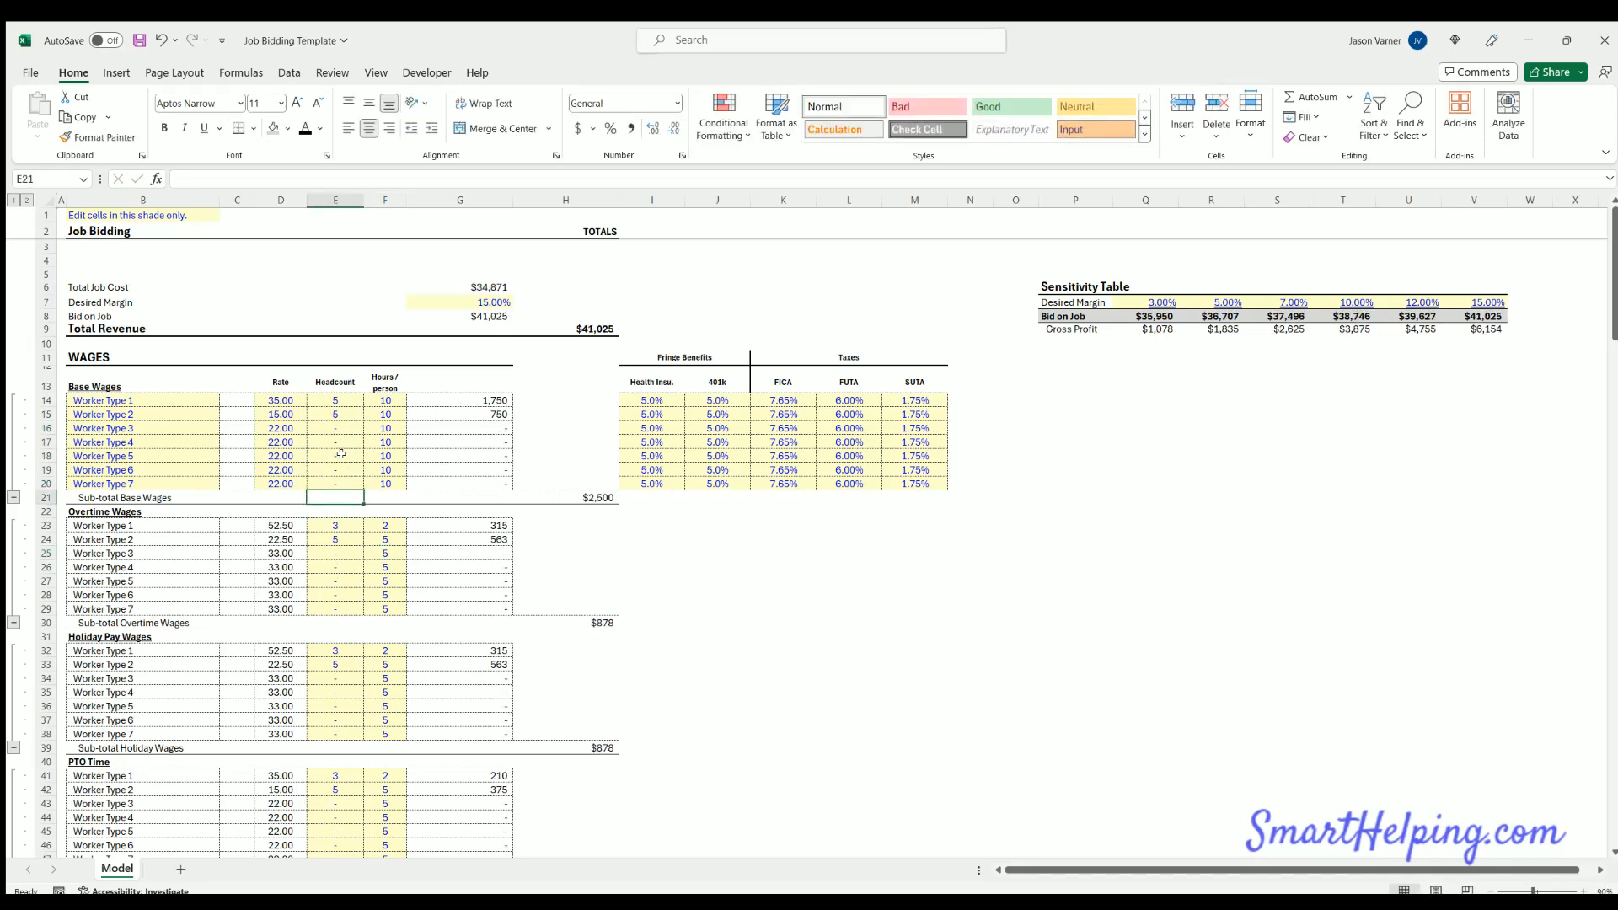
# Undo the five zero headcount entries for Worker Types 3 through 7
pyautogui.click(156, 37)
pyautogui.click(156, 37)
pyautogui.click(156, 37)
pyautogui.click(155, 37)
pyautogui.click(156, 38)
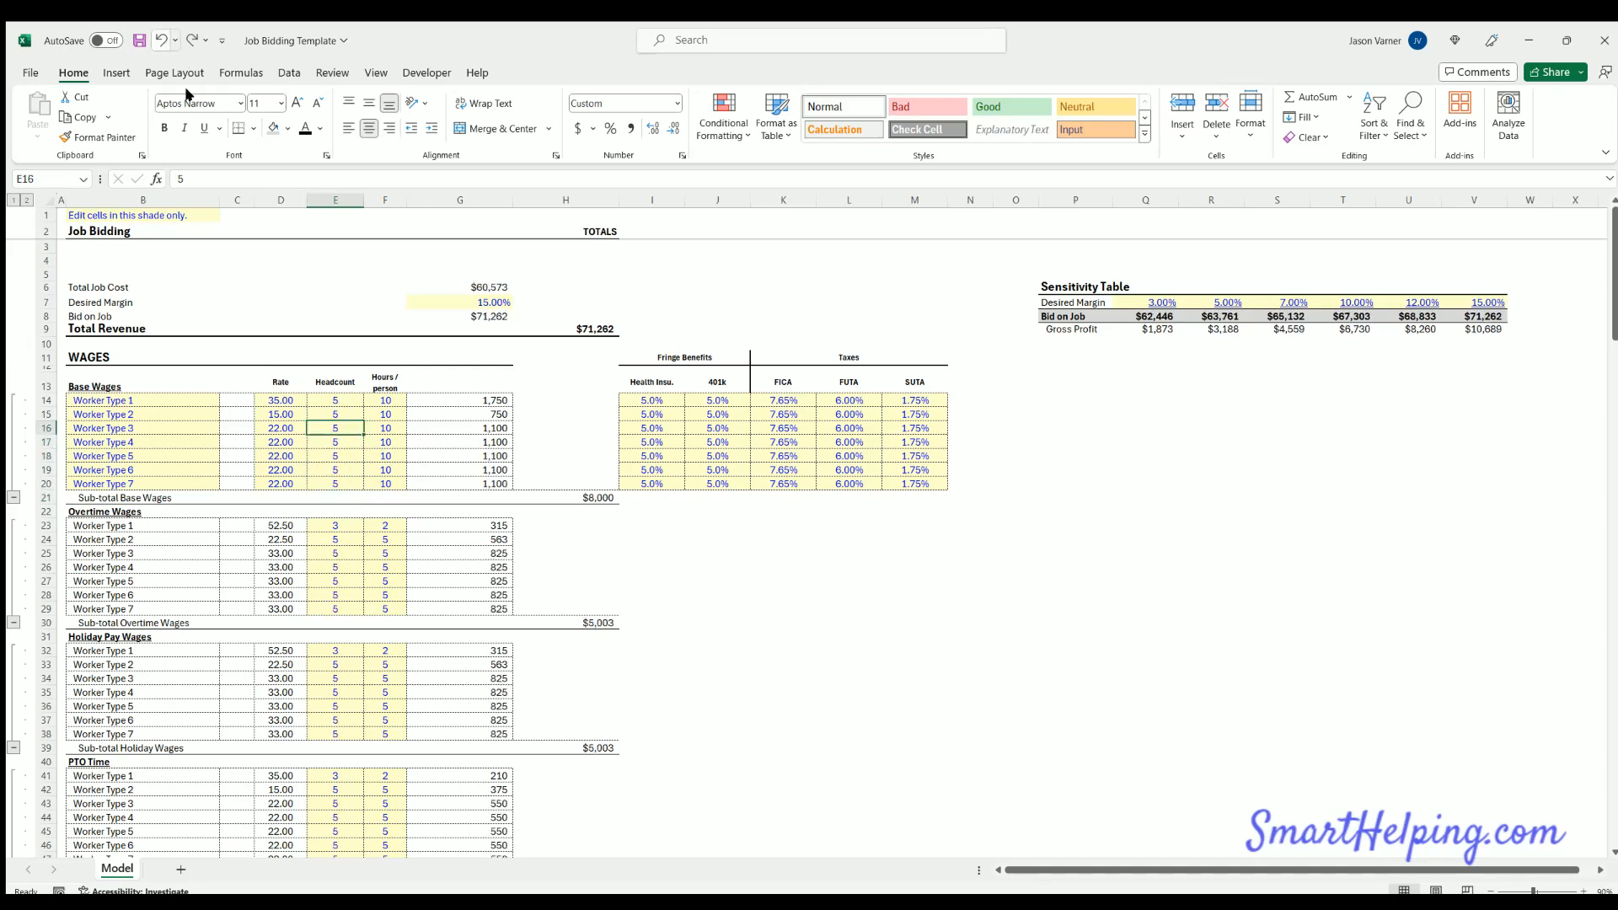
# Examine the headcount formulas and hours per person entries in the Holiday Pay Wages section
pyautogui.scroll(-4, 335, 492)
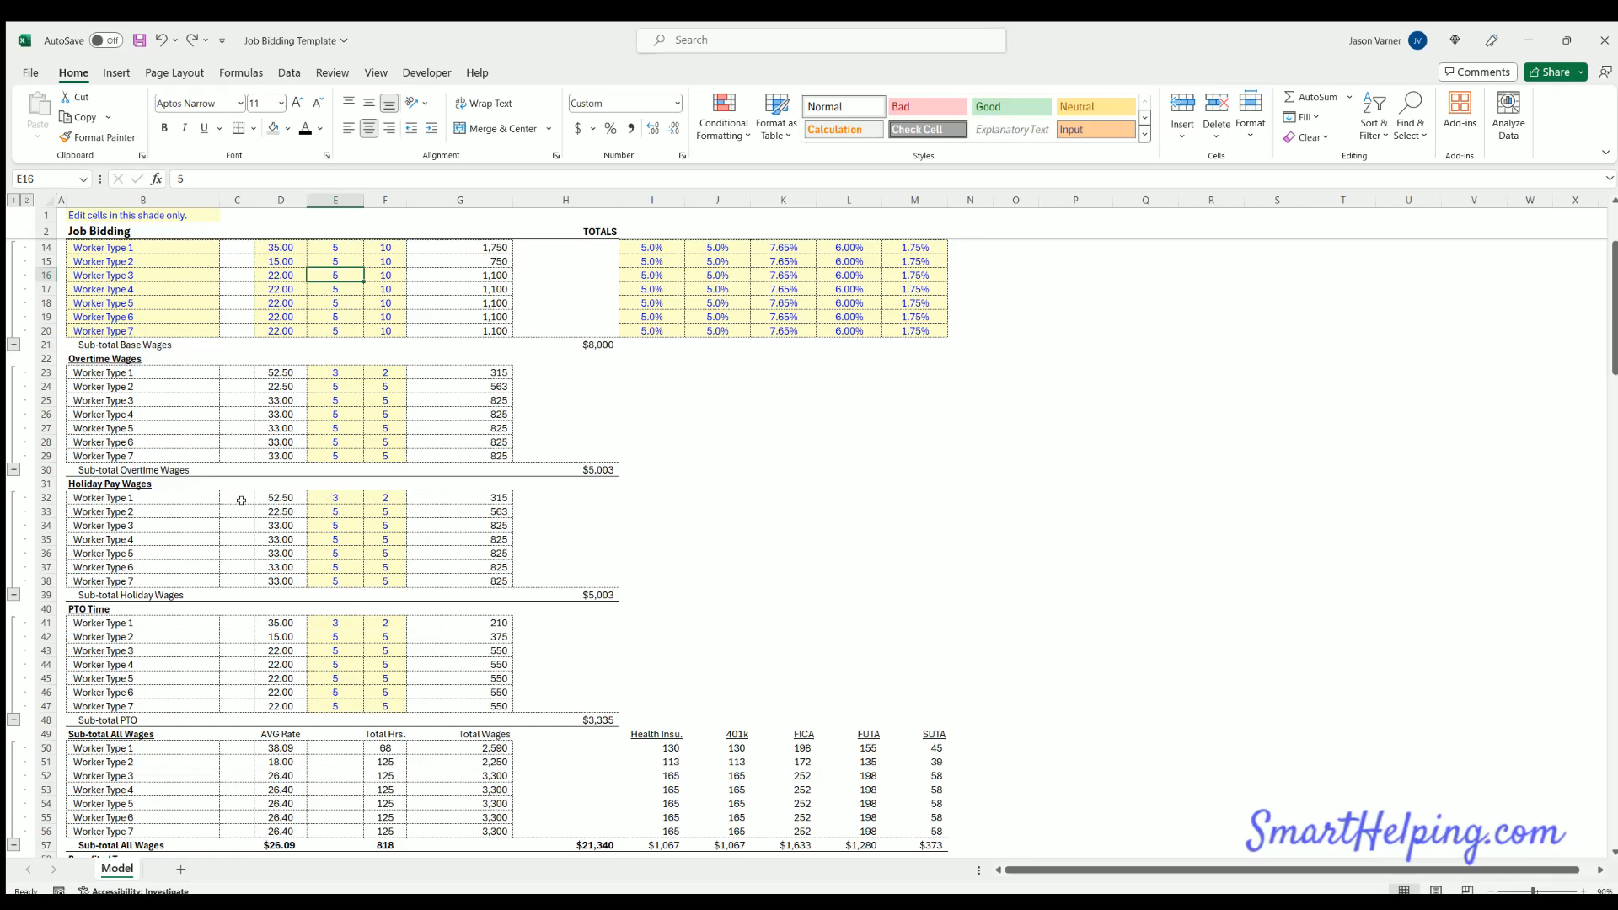
pyautogui.moveTo(333, 496); pyautogui.dragTo(383, 574)
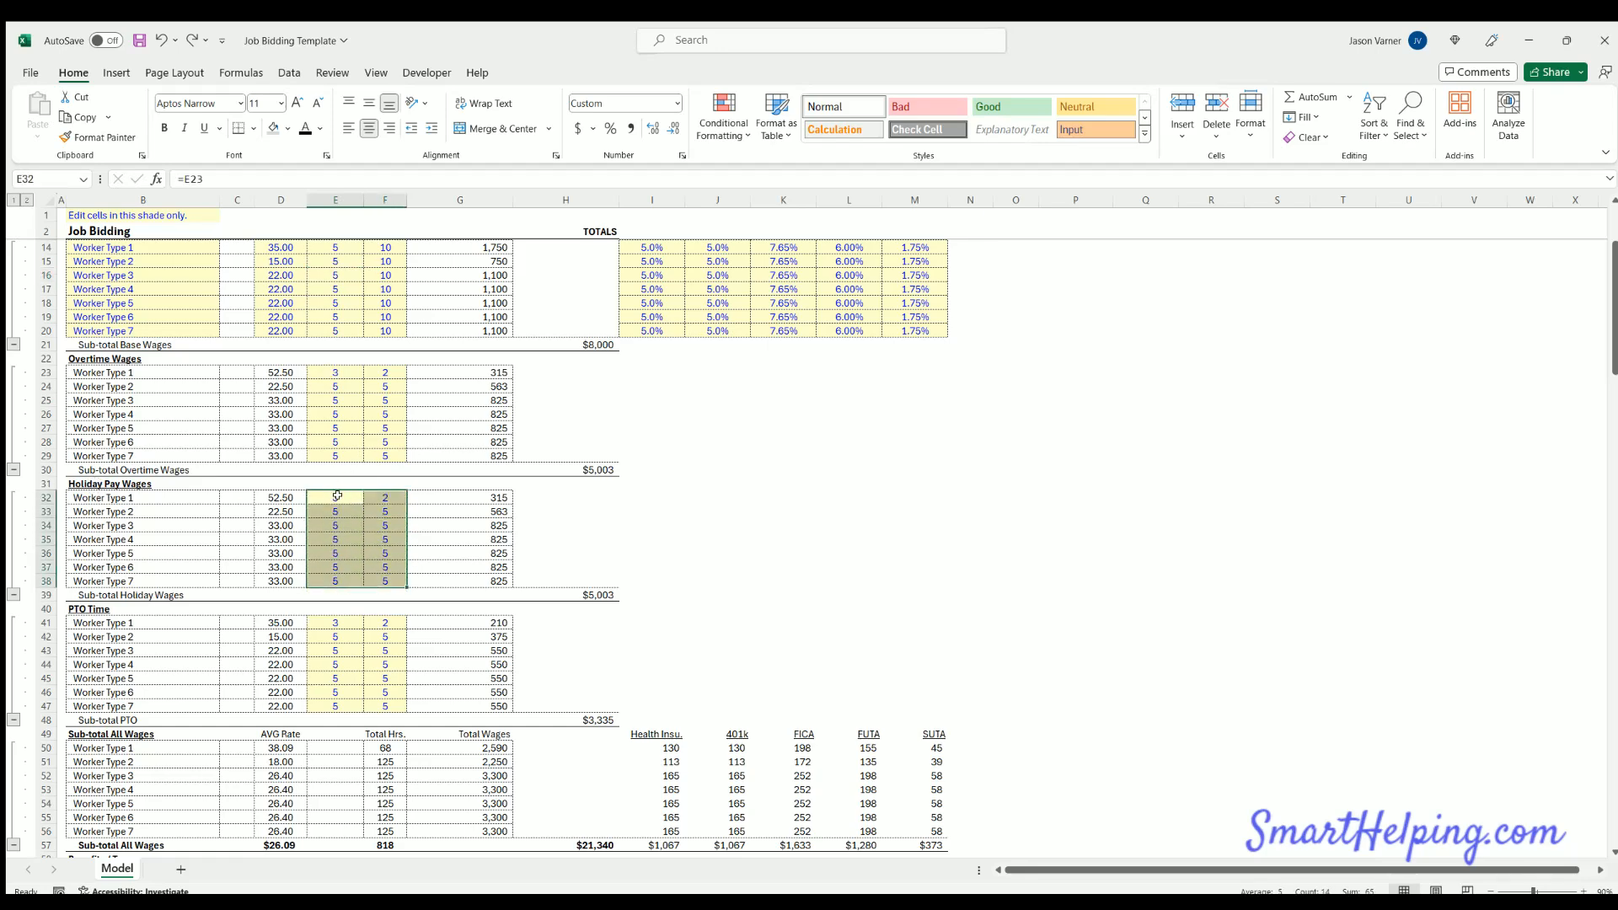
pyautogui.click(335, 497)
pyautogui.click(335, 511)
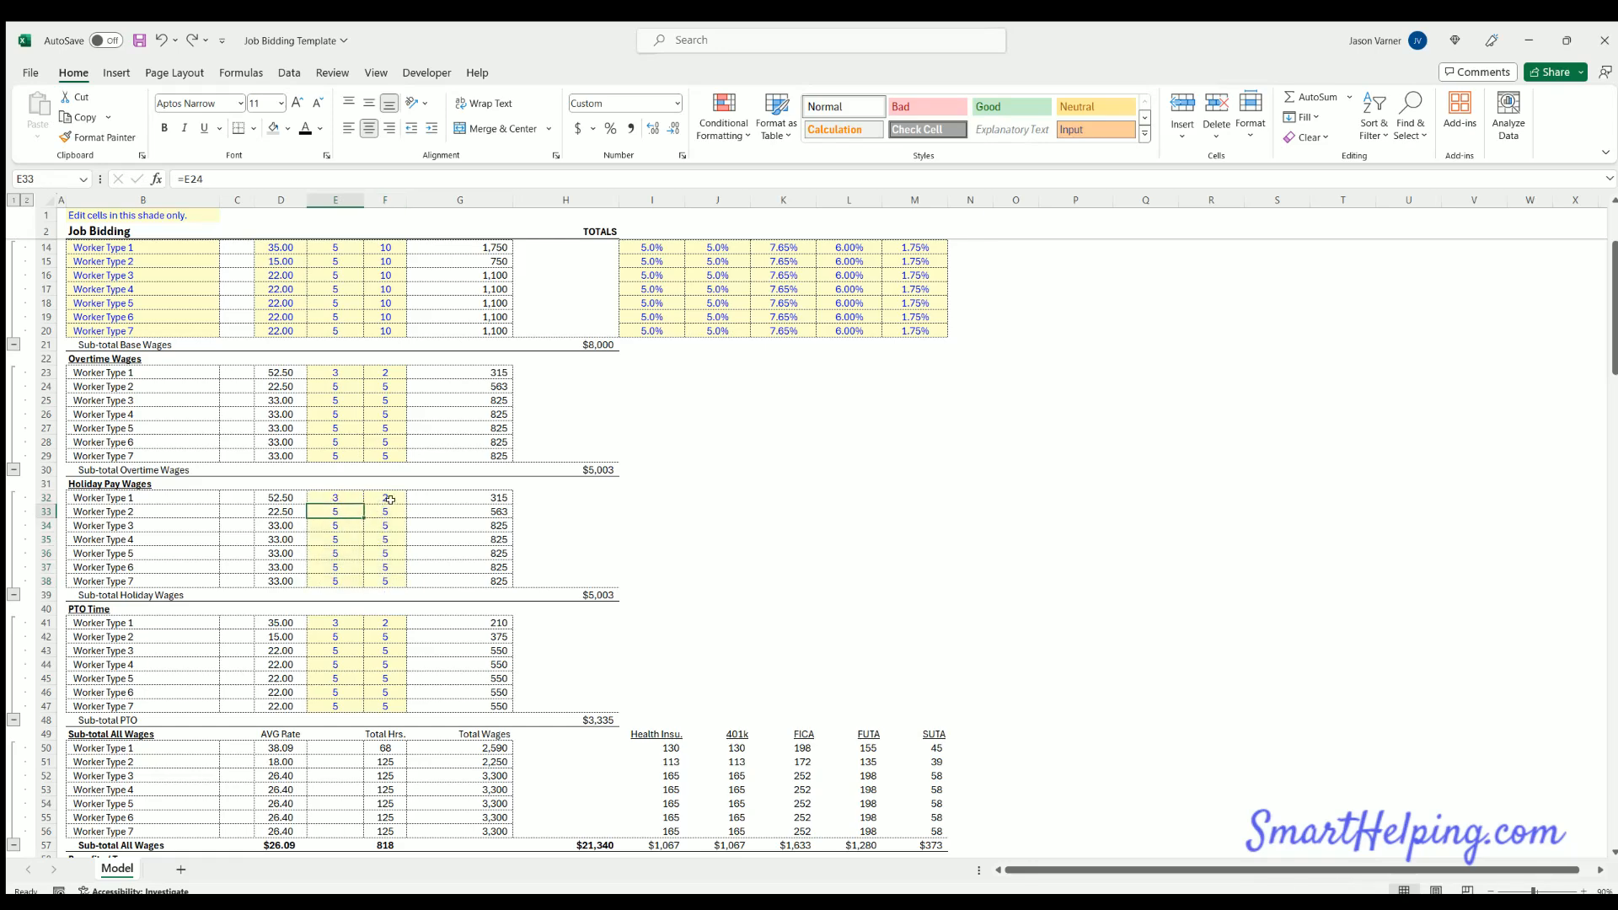
pyautogui.click(332, 494)
pyautogui.click(386, 495)
pyautogui.click(384, 509)
pyautogui.click(385, 540)
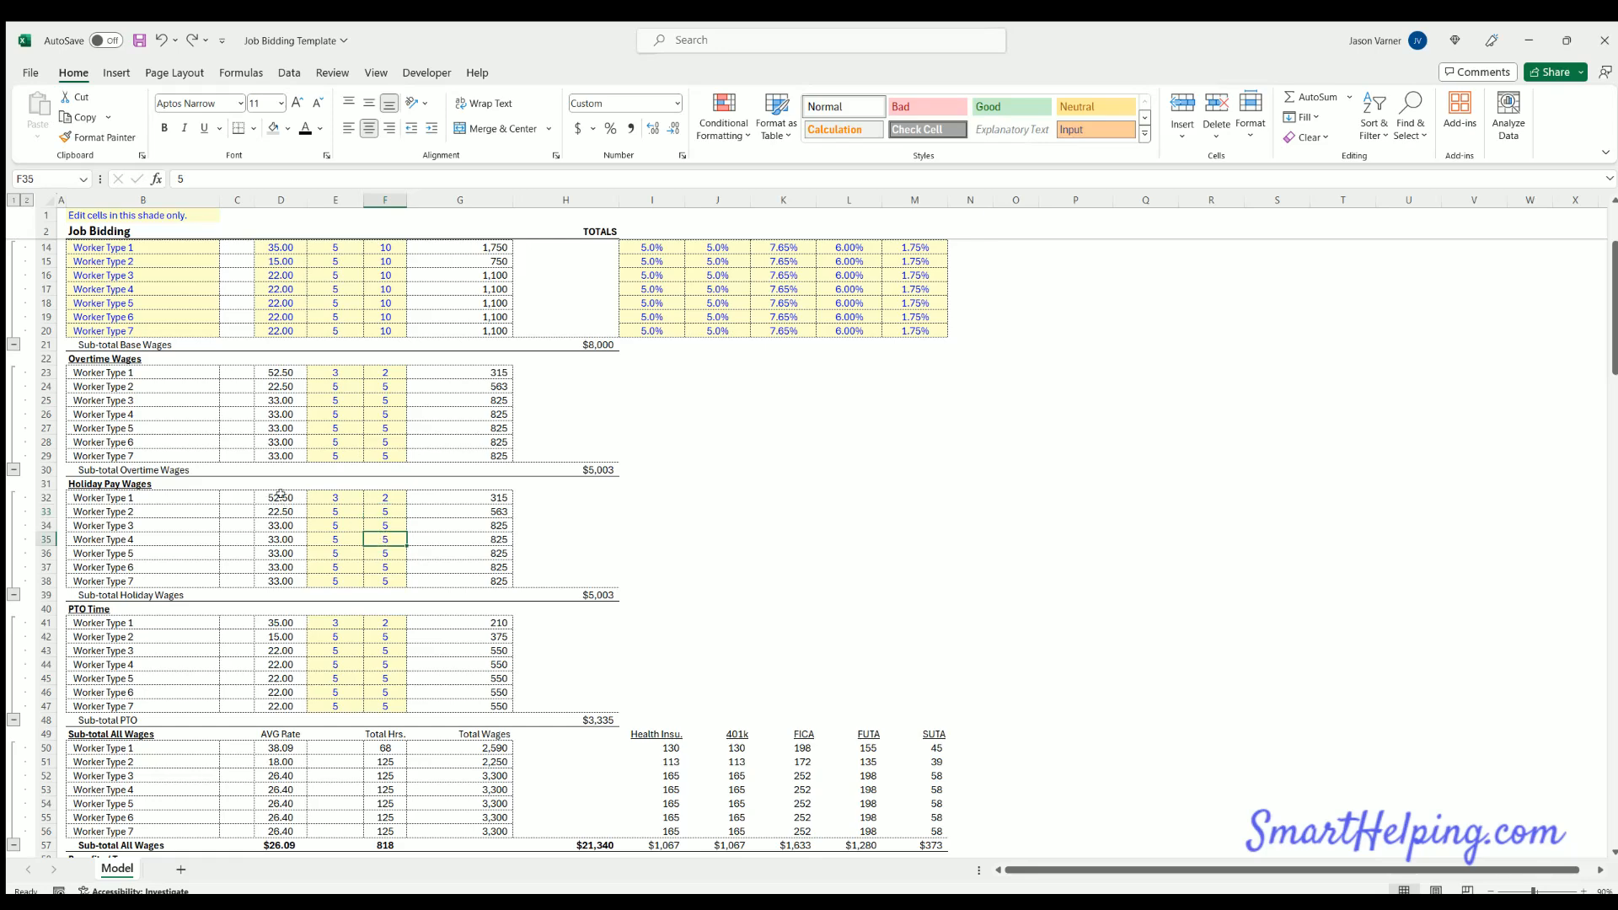
pyautogui.click(337, 511)
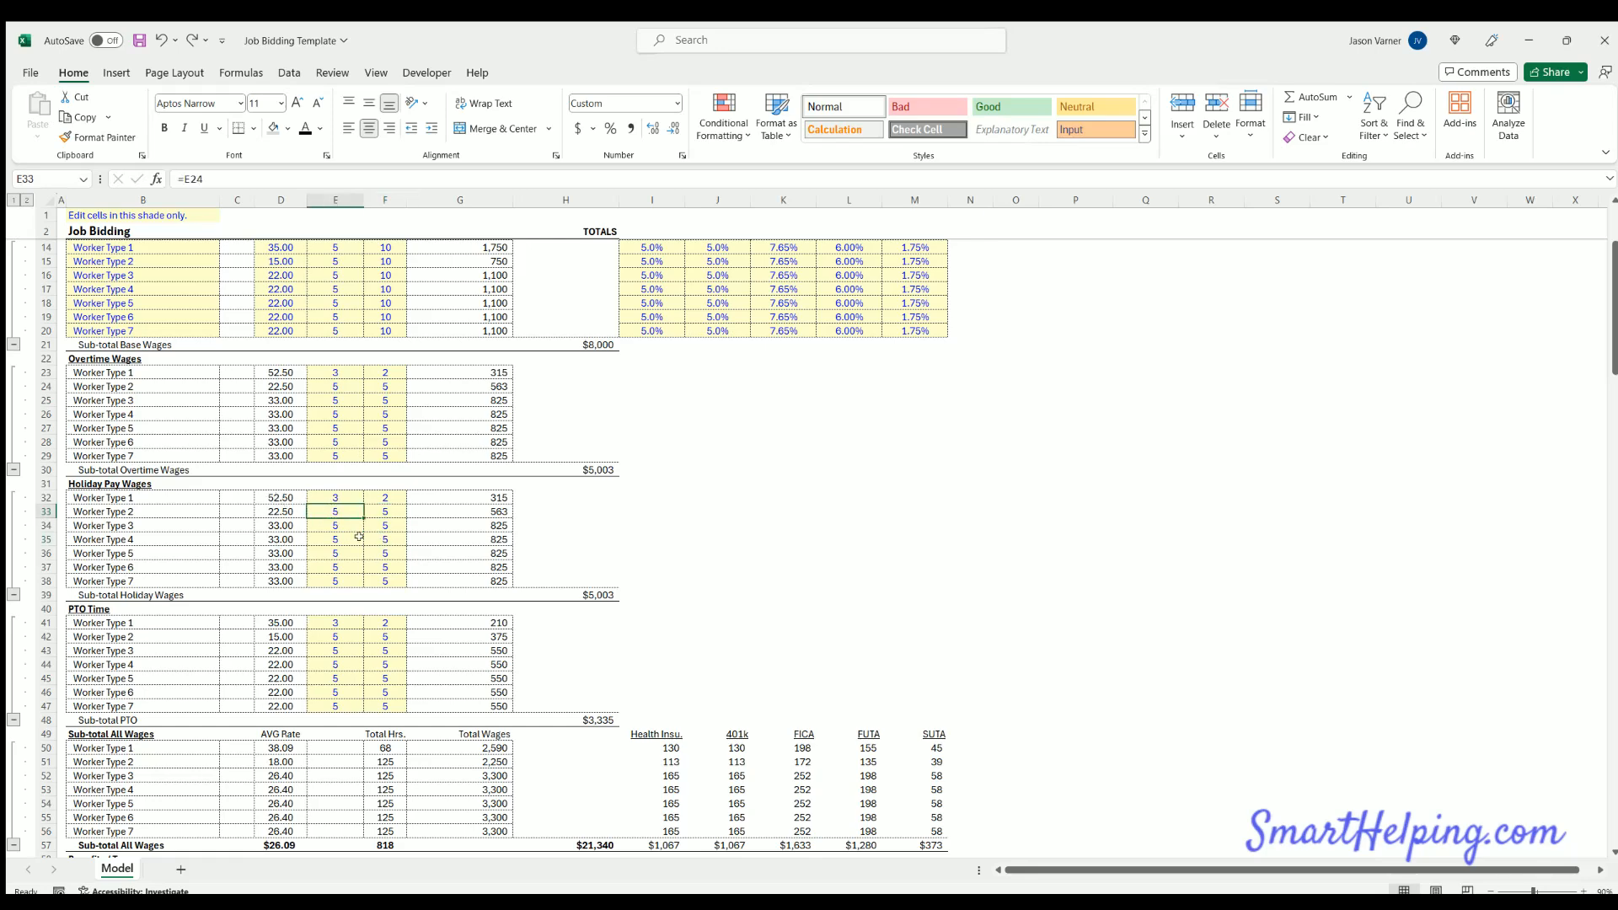
# Examine the headcount and hours per person cells of the first worker types under PTO Time
pyautogui.scroll(-4, 359, 536)
pyautogui.click(338, 467)
pyautogui.click(339, 496)
pyautogui.click(385, 469)
pyautogui.click(382, 497)
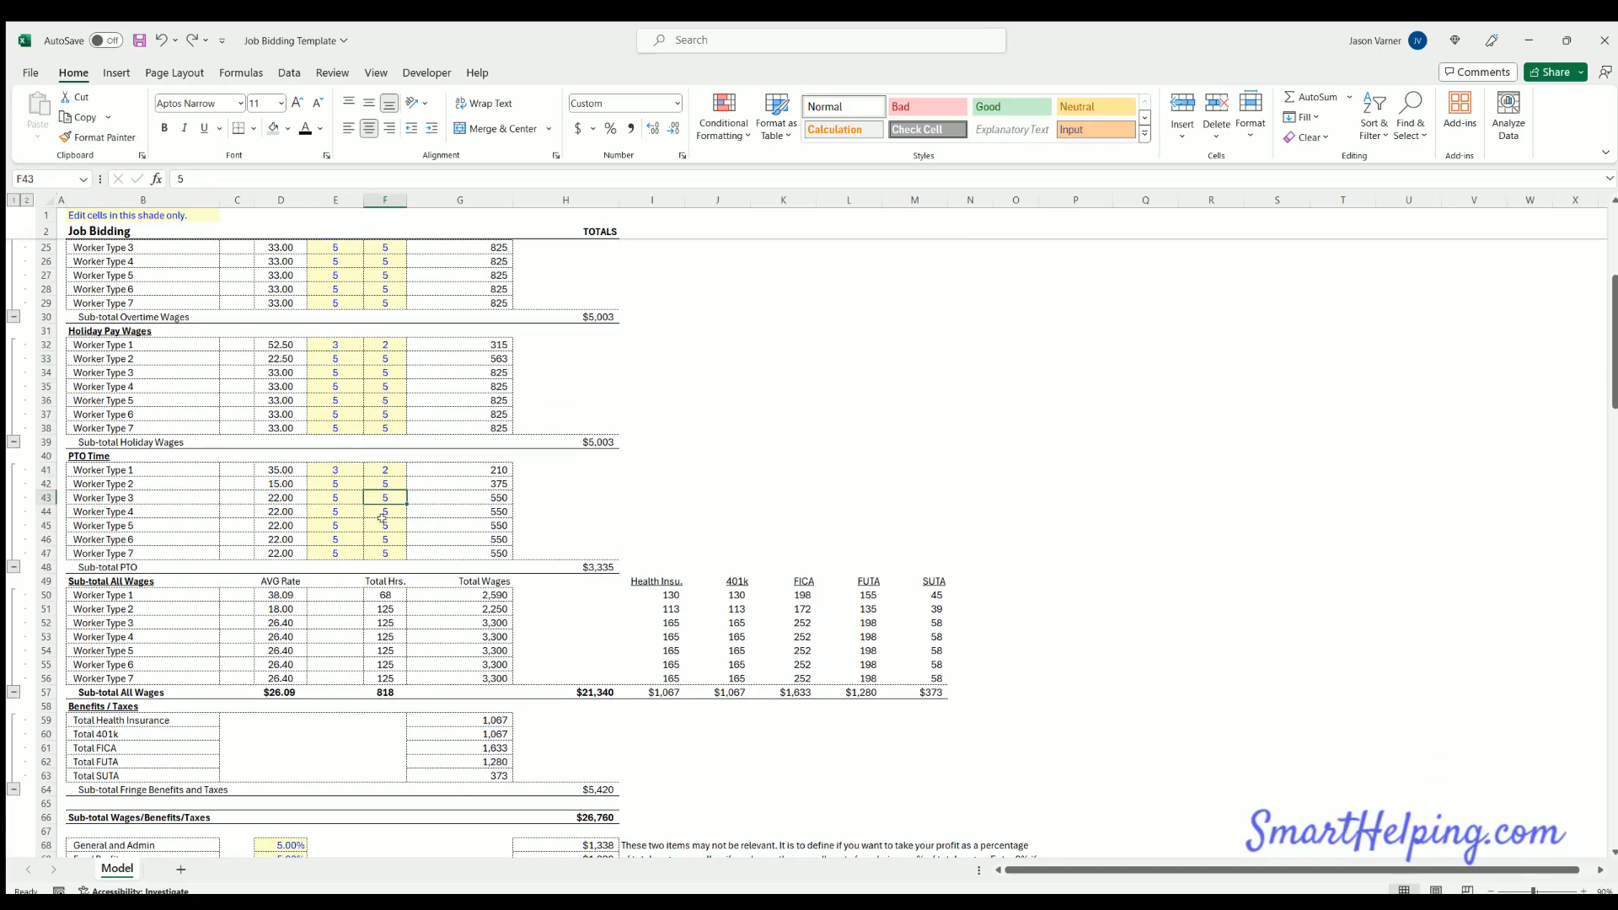
pyautogui.click(382, 511)
# Compare the base, overtime, holiday and PTO sections with the total hours and wages per worker type under Sub-total All Wages
pyautogui.scroll(7, 386, 486)
pyautogui.scroll(-7, 386, 485)
pyautogui.scroll(-4, 386, 485)
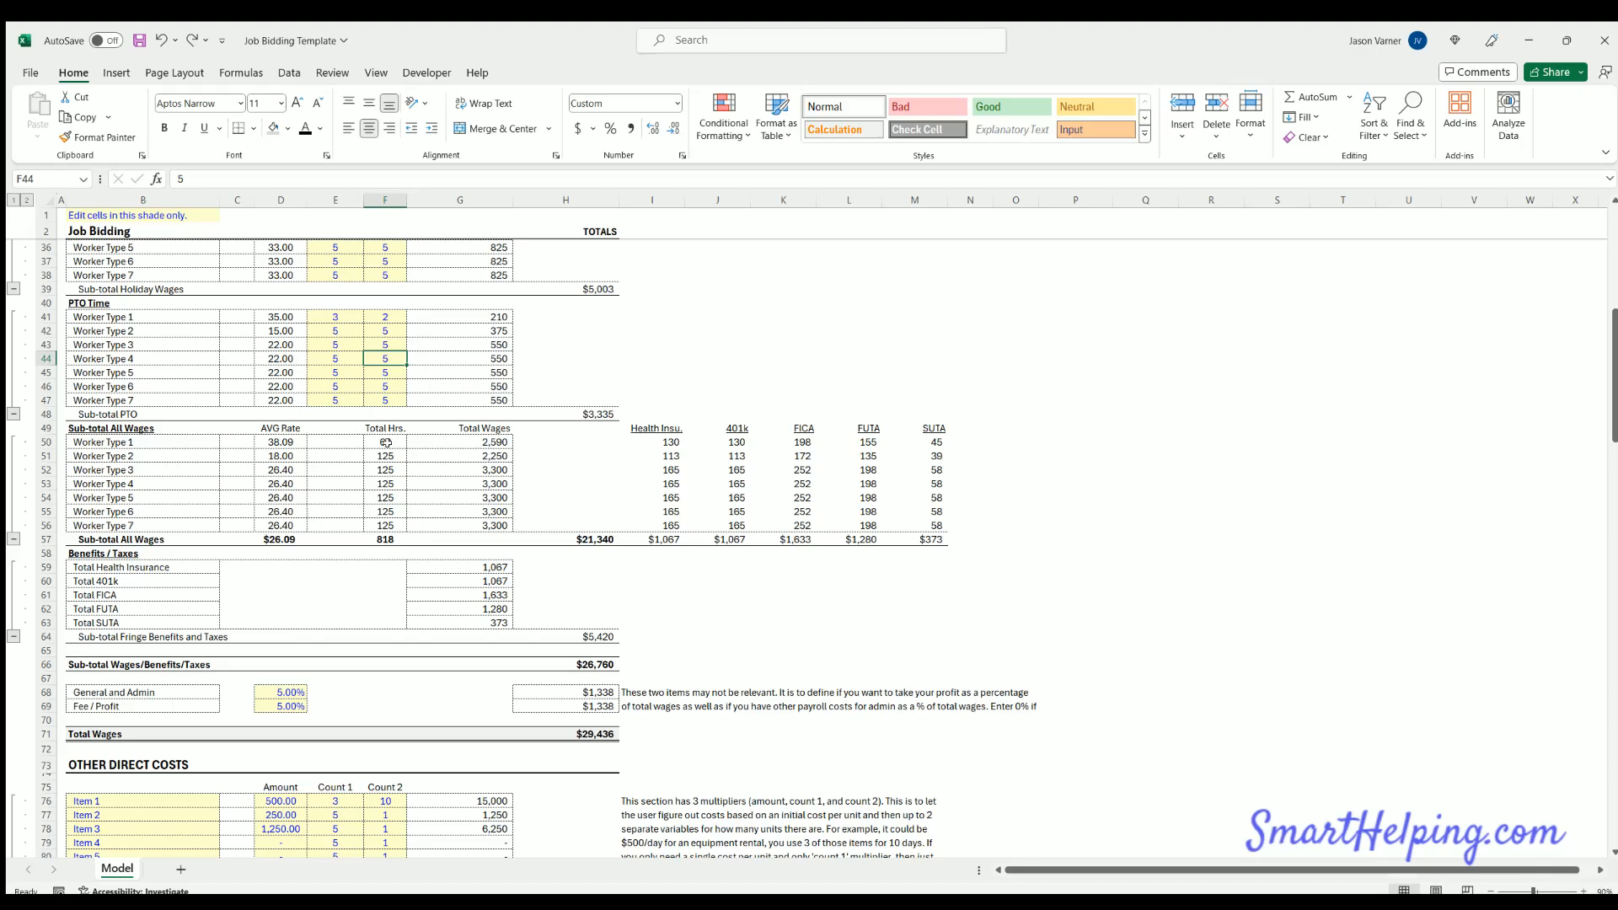
pyautogui.scroll(11, 385, 441)
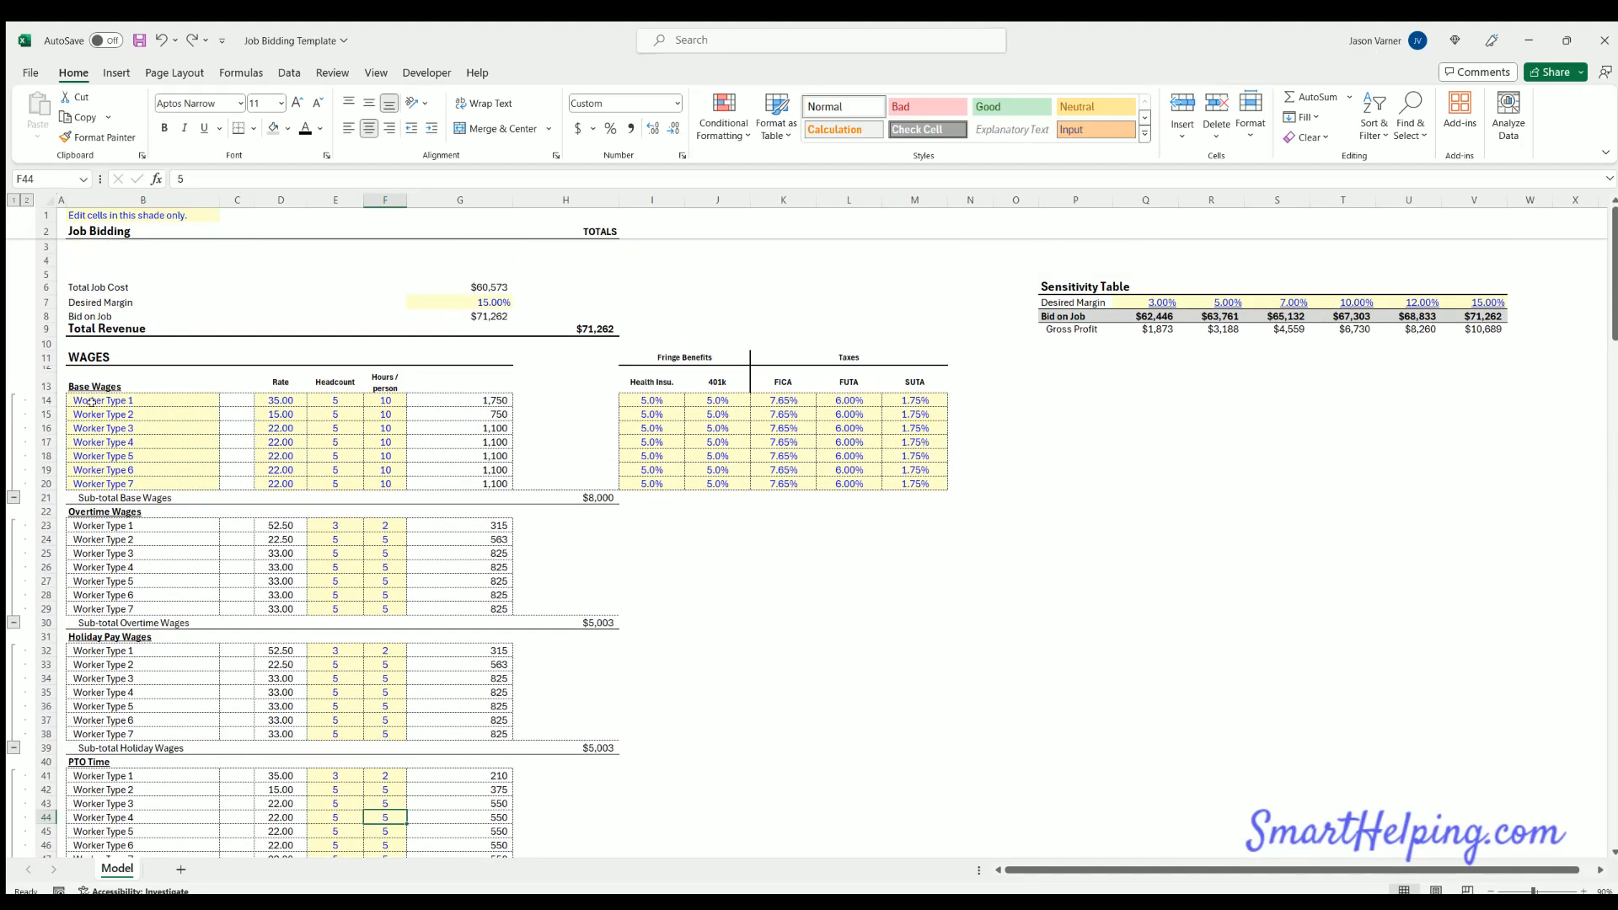
pyautogui.scroll(-3, 126, 388)
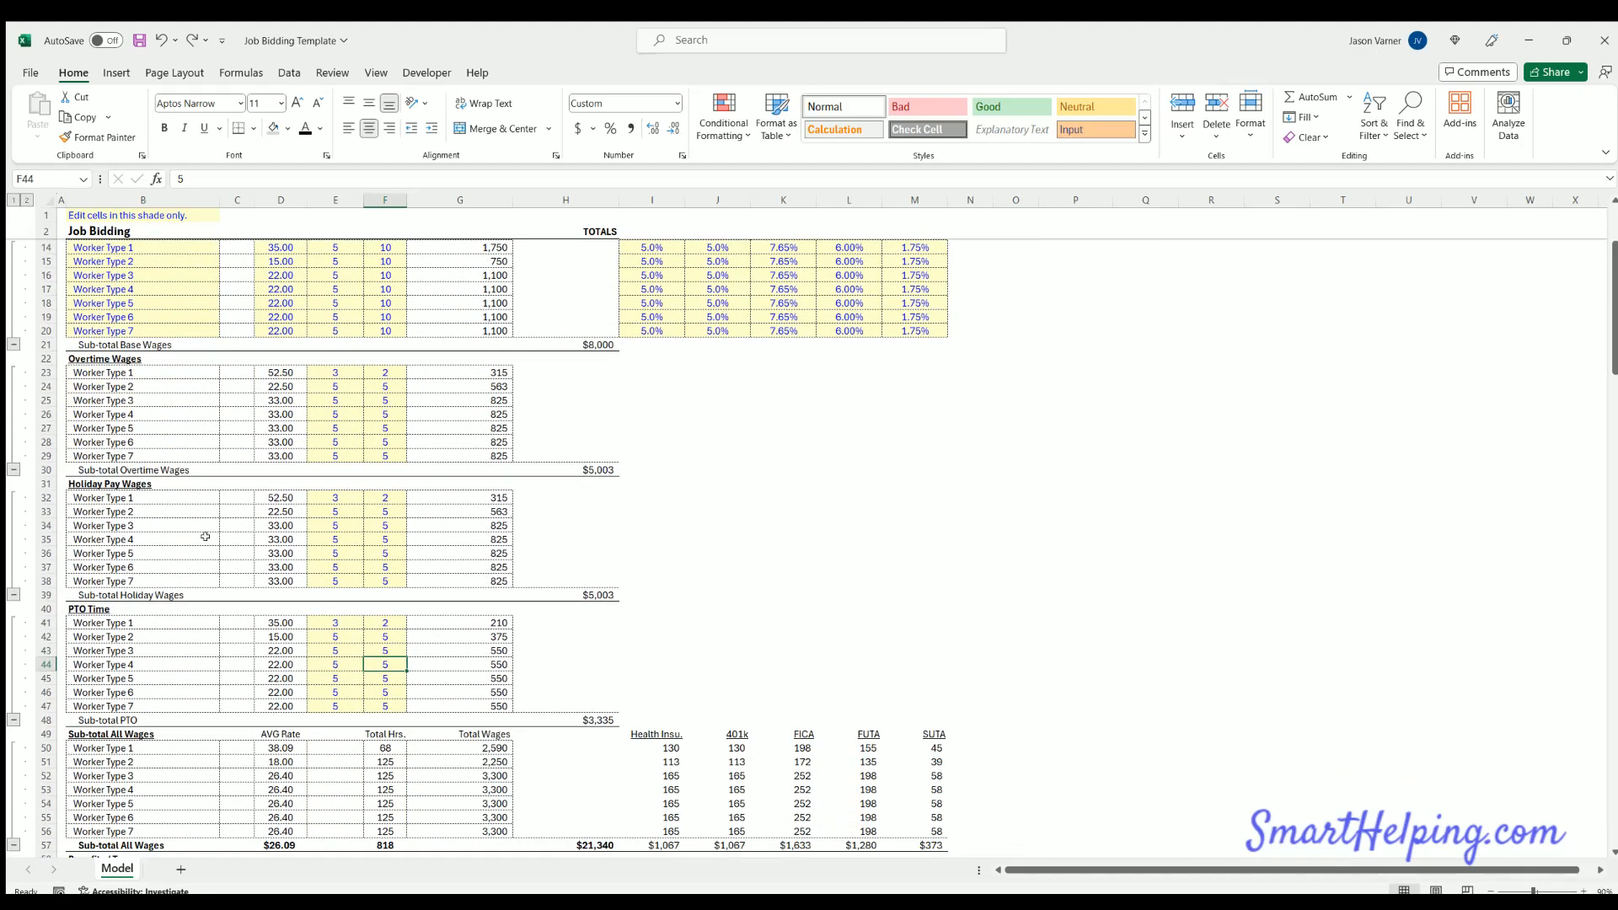
pyautogui.scroll(-4, 379, 570)
pyautogui.scroll(-4, 378, 571)
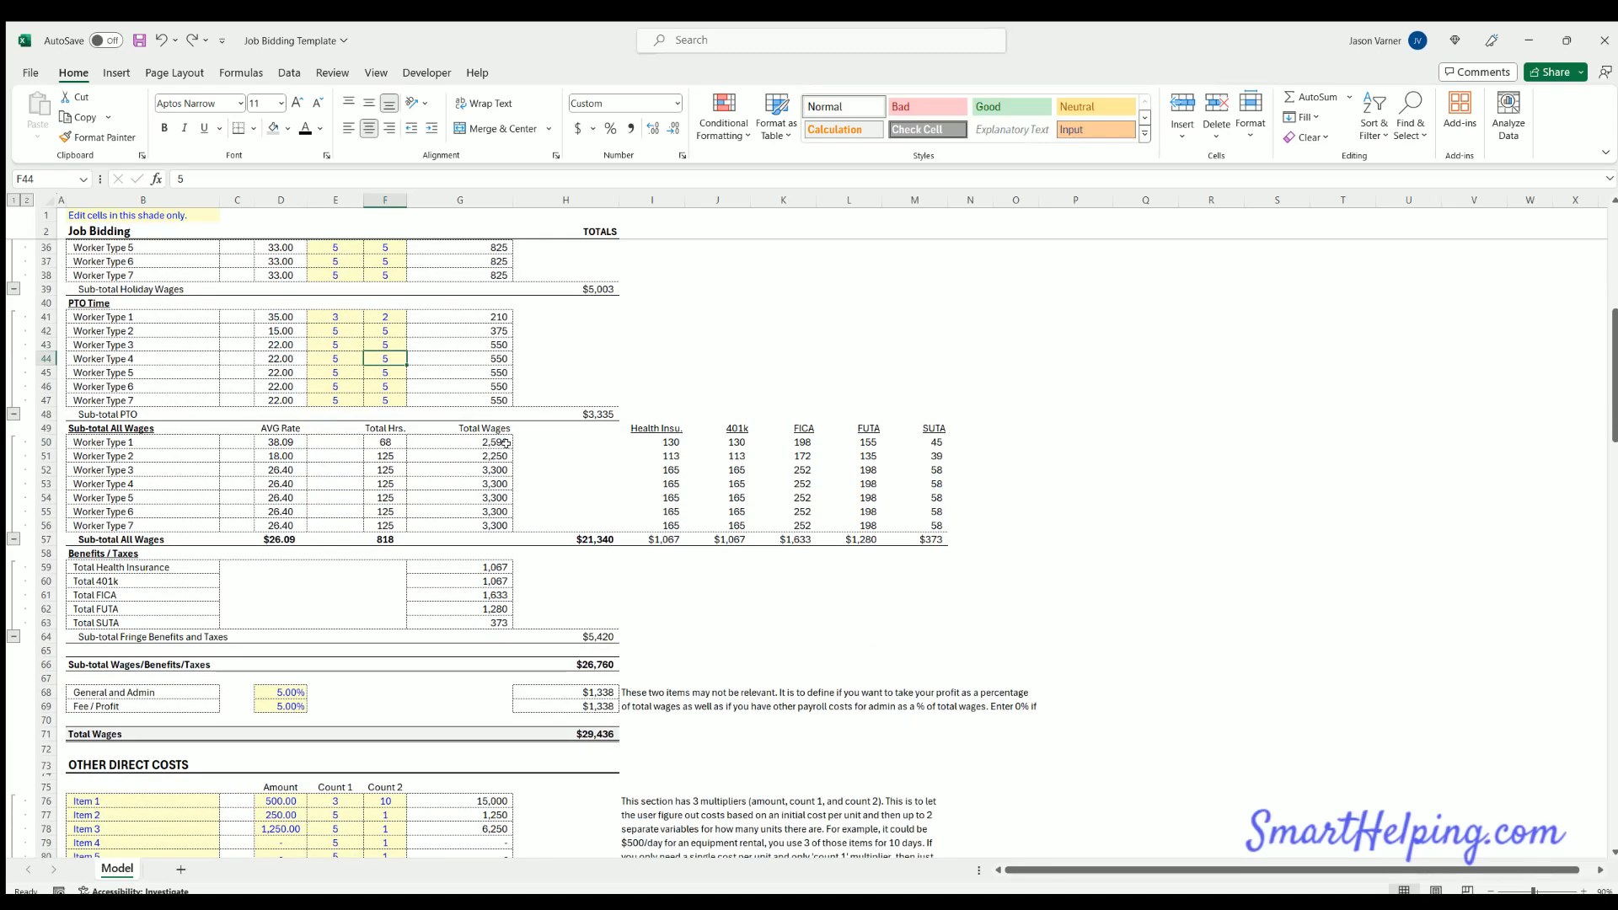
pyautogui.scroll(4, 458, 440)
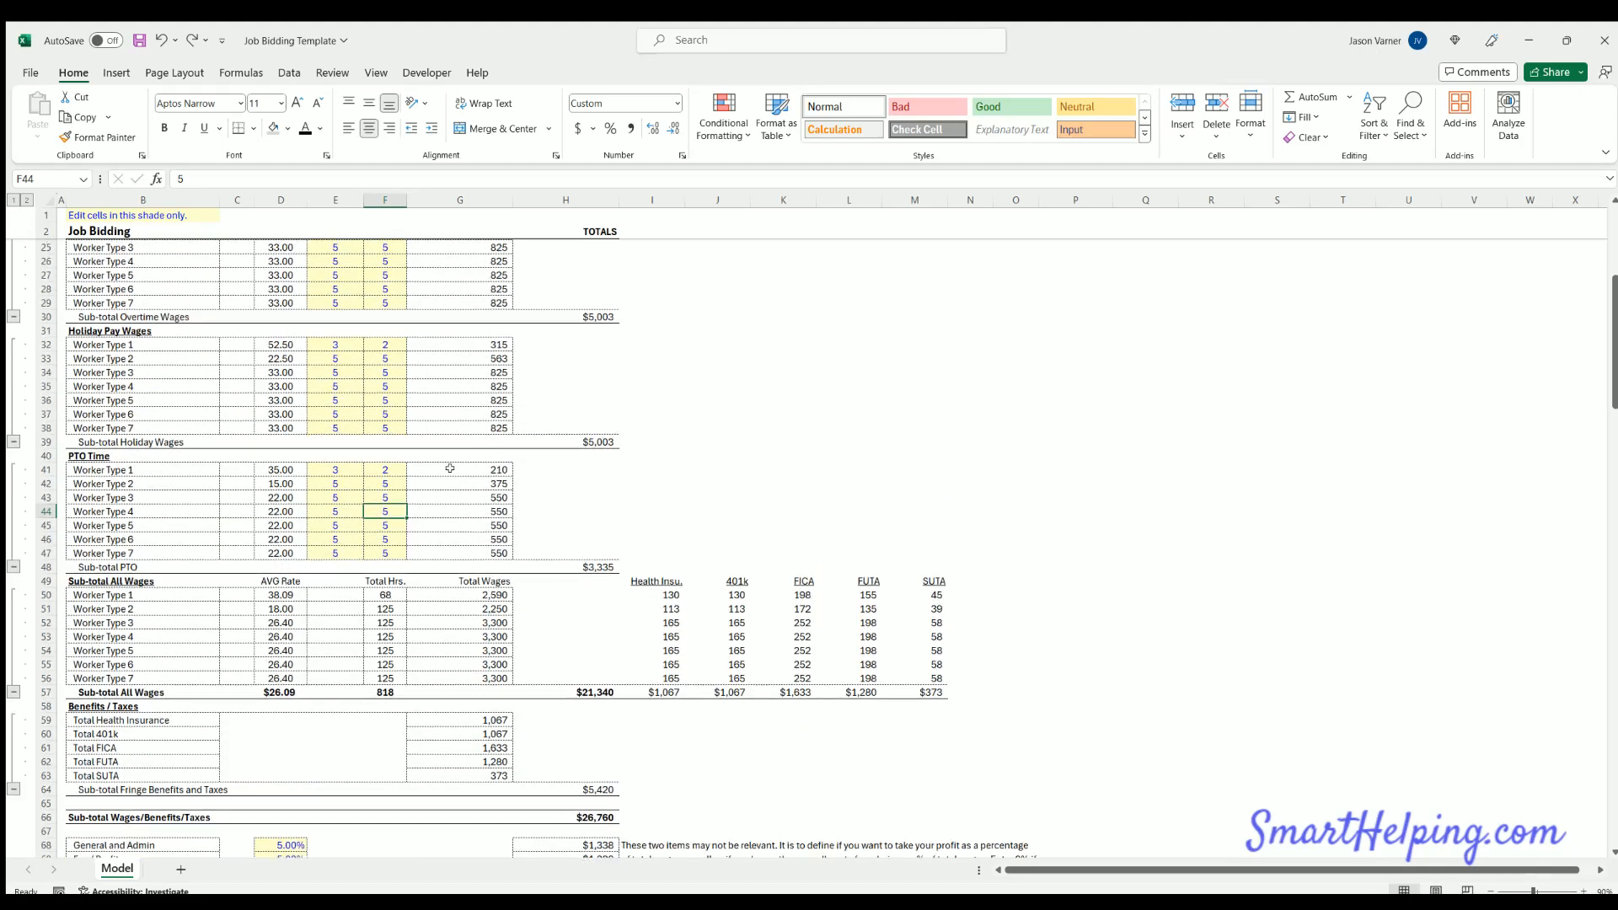
pyautogui.scroll(4, 526, 463)
pyautogui.scroll(3, 498, 523)
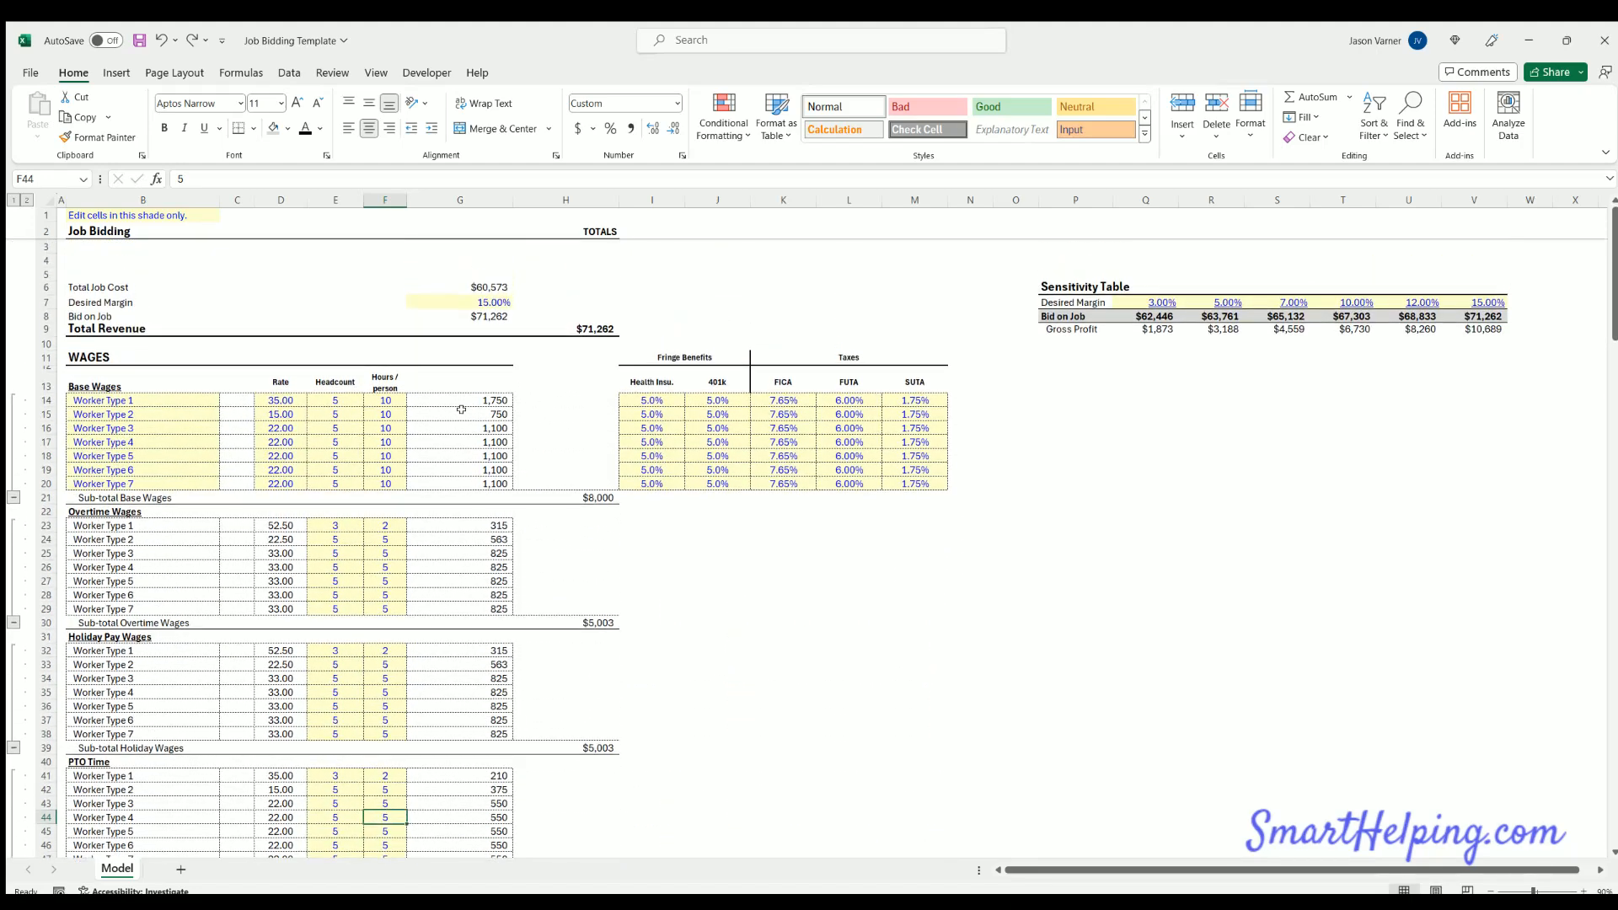
pyautogui.scroll(-11, 497, 524)
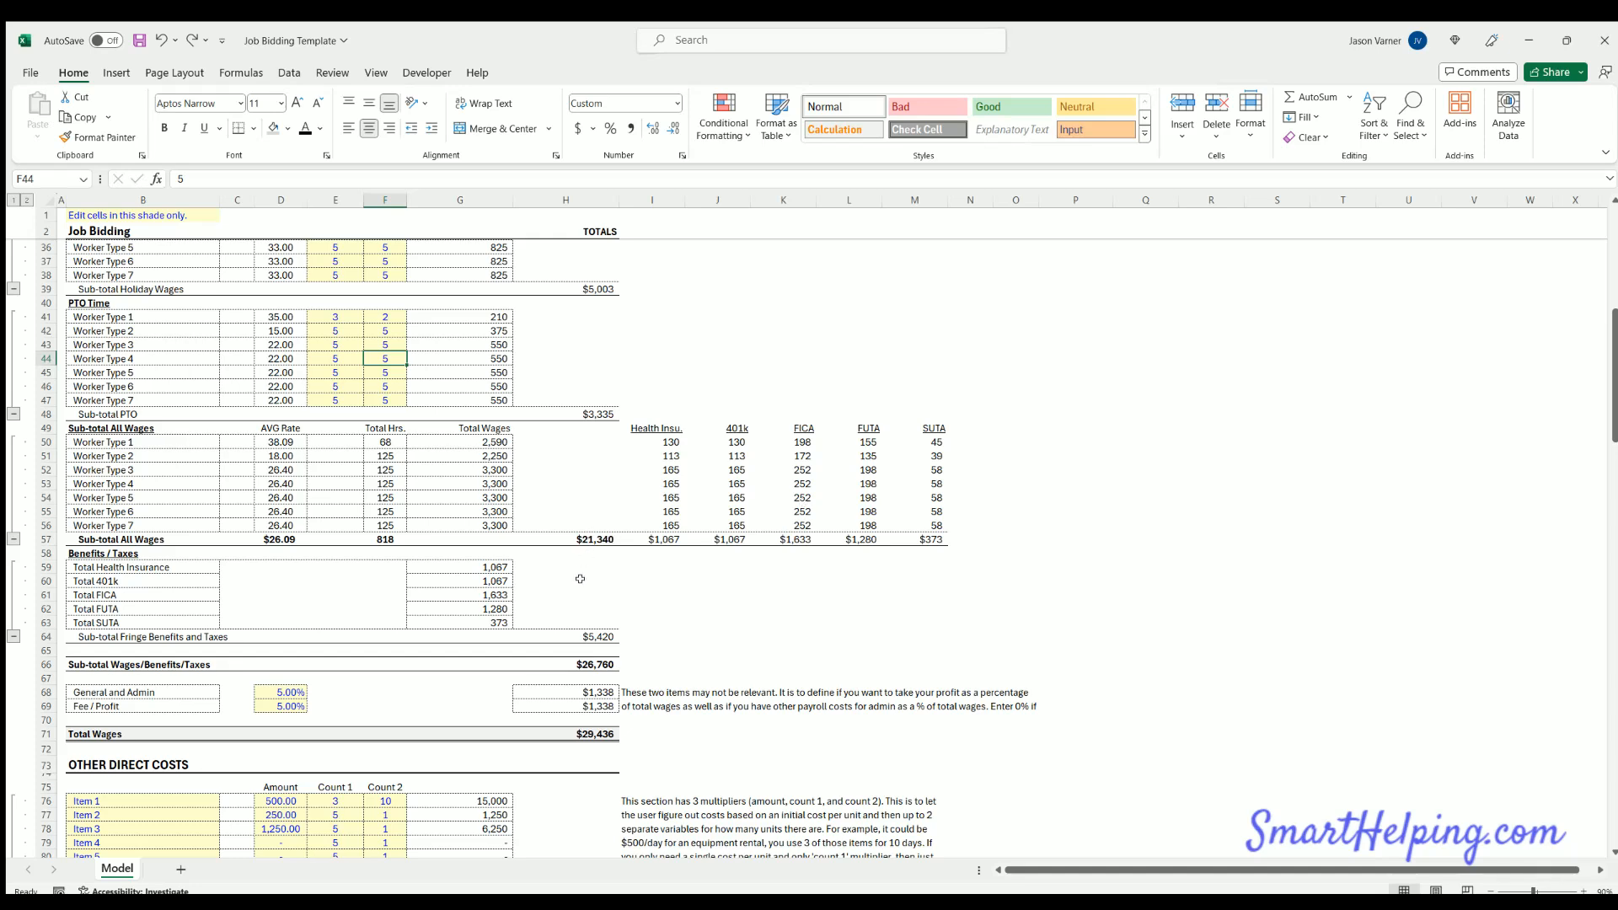
# Examine the Benefits / Taxes totals and the formulas behind Sub-total Wages/Benefits/Taxes and Sub-total All Wages
pyautogui.moveTo(436, 567); pyautogui.dragTo(551, 618)
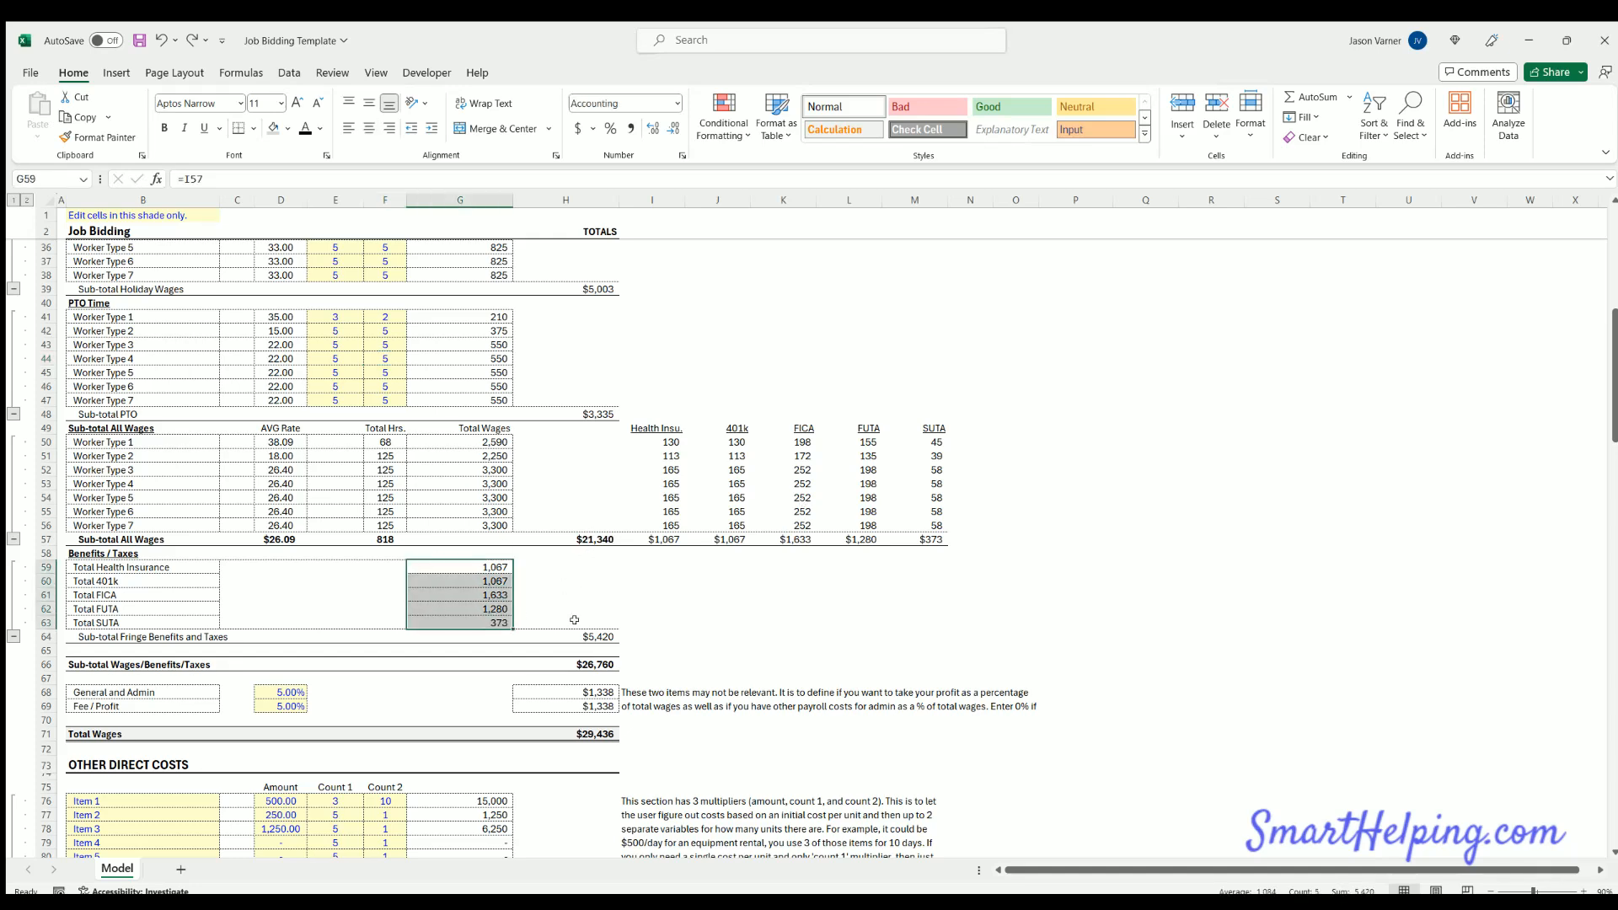
pyautogui.click(594, 663)
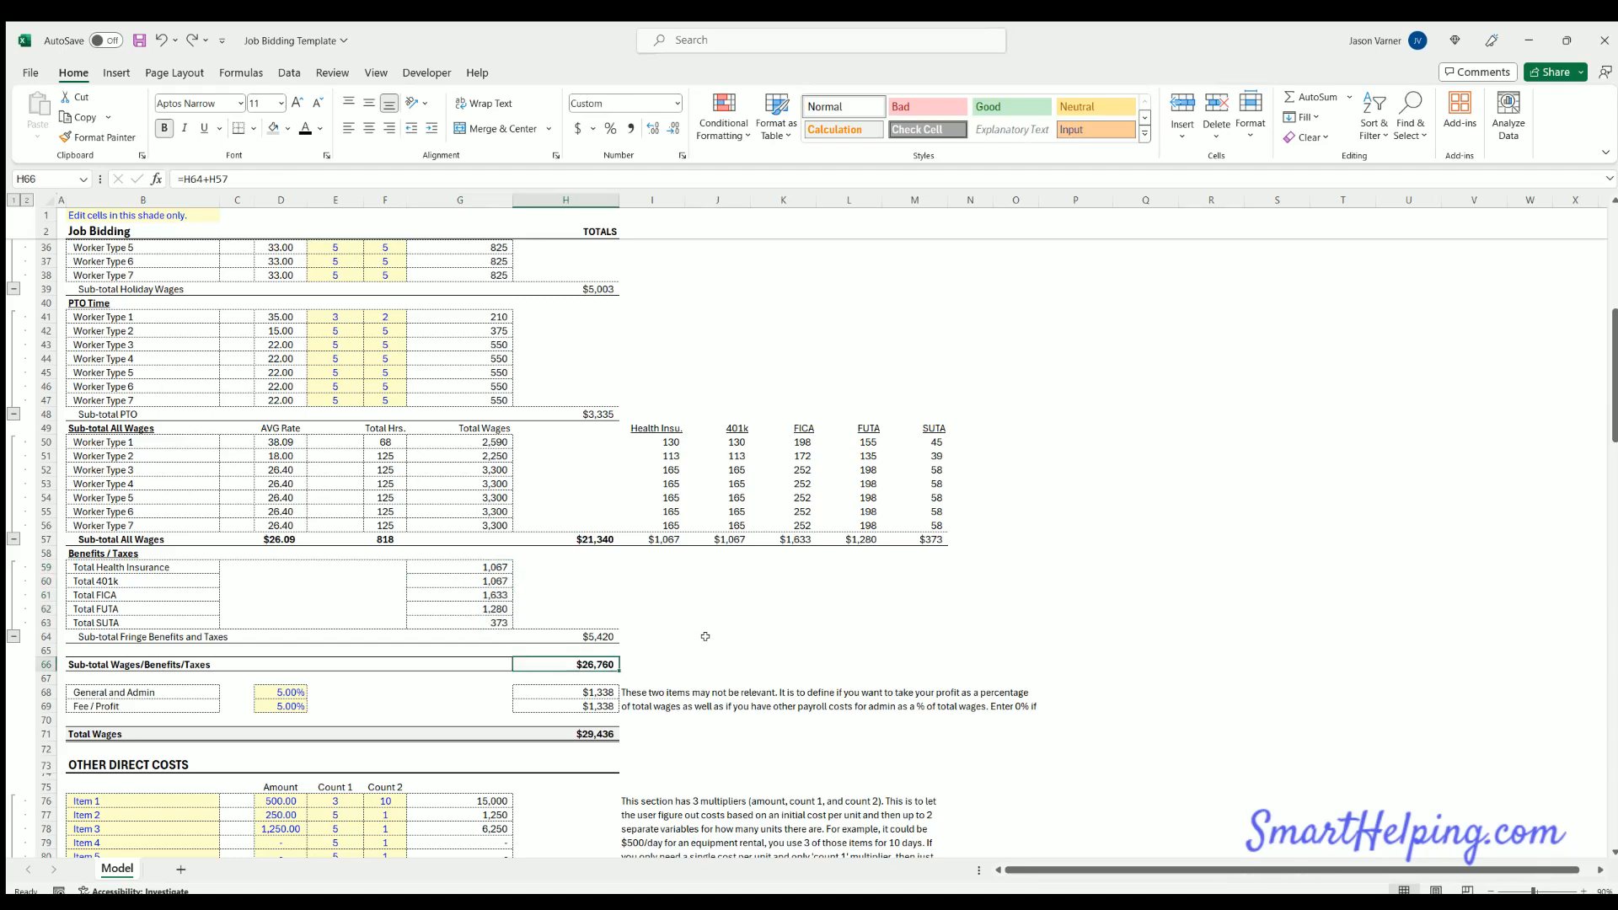
pyautogui.scroll(-4, 706, 637)
pyautogui.click(581, 384)
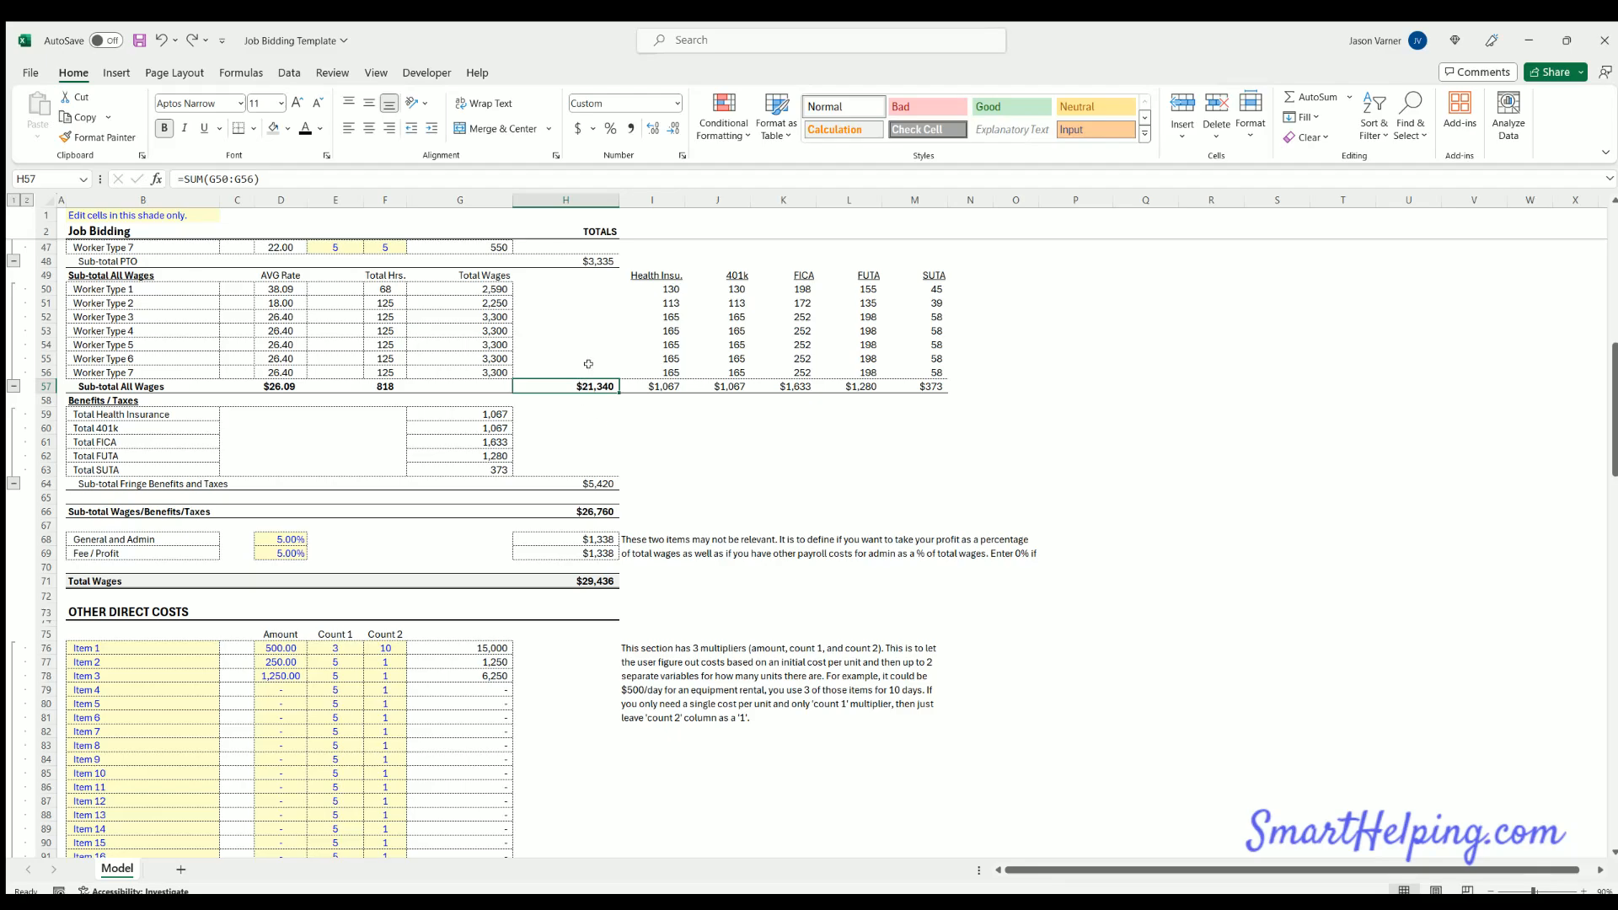
# Check Worker Type 1's total wages formula against the wage sections and review the General and Admin and Fee / Profit rows
pyautogui.scroll(4, 589, 498)
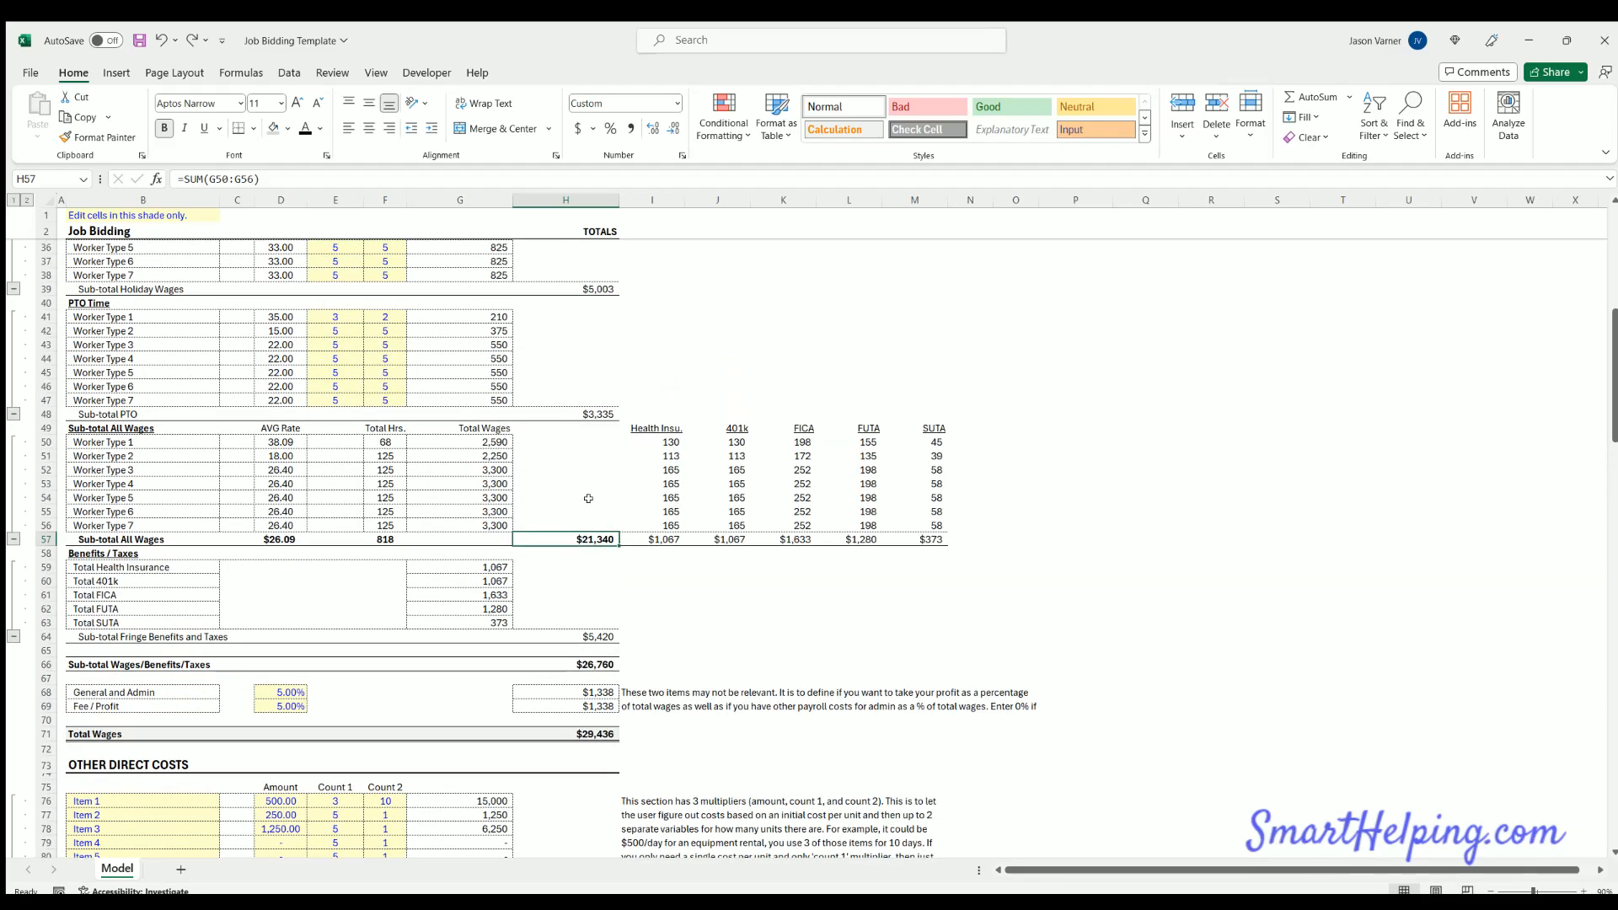
pyautogui.scroll(11, 588, 498)
pyautogui.scroll(-9, 468, 407)
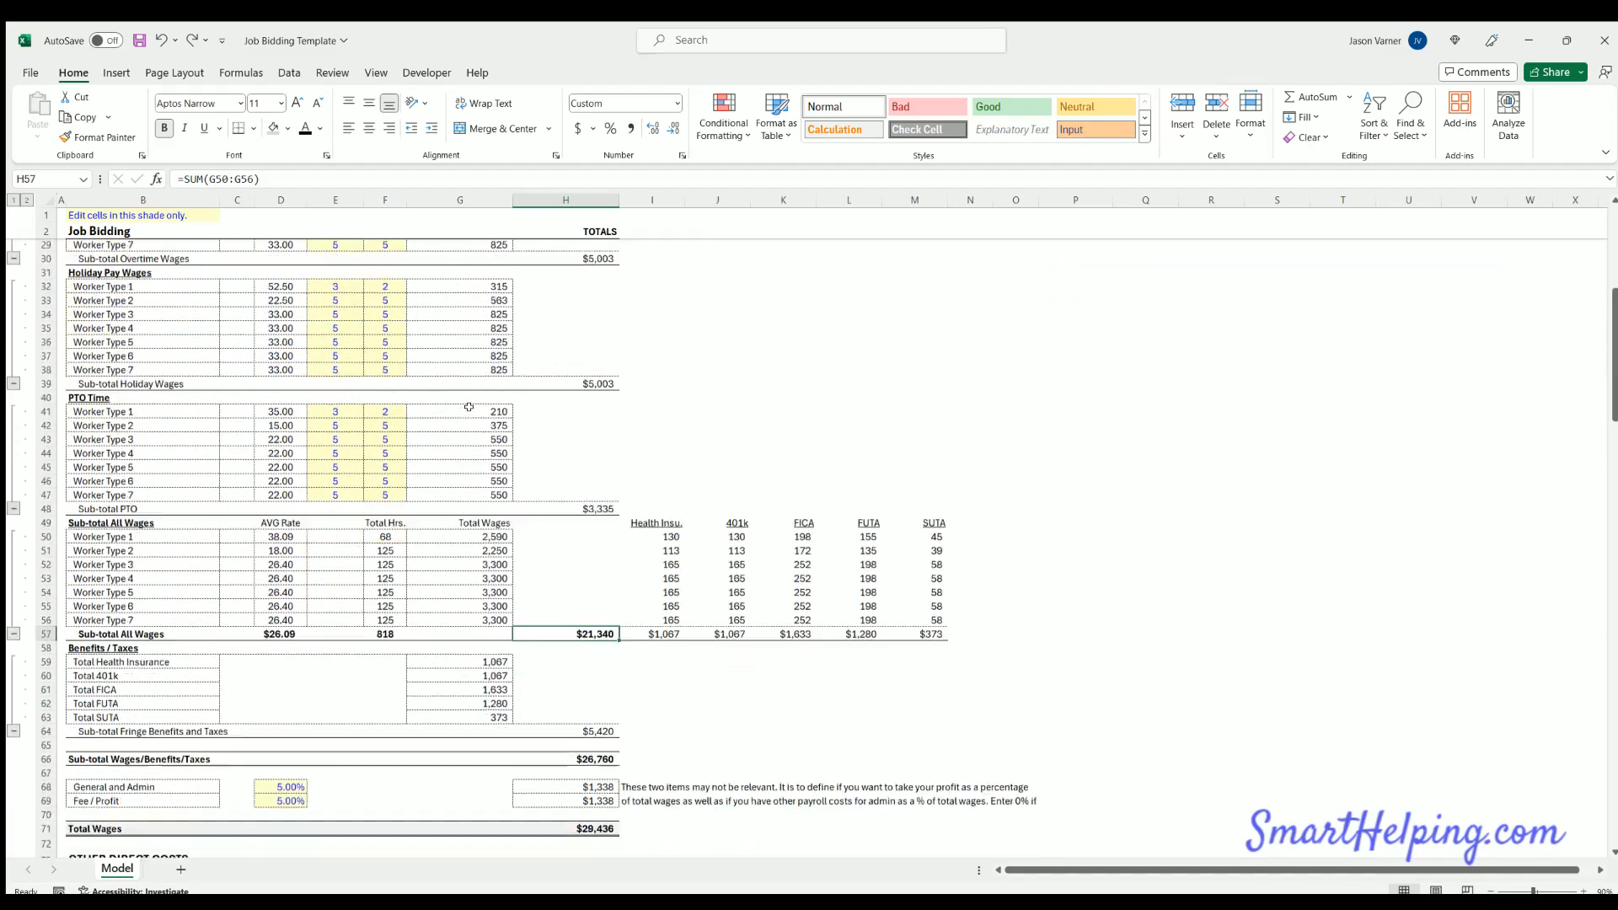
pyautogui.scroll(-2, 468, 407)
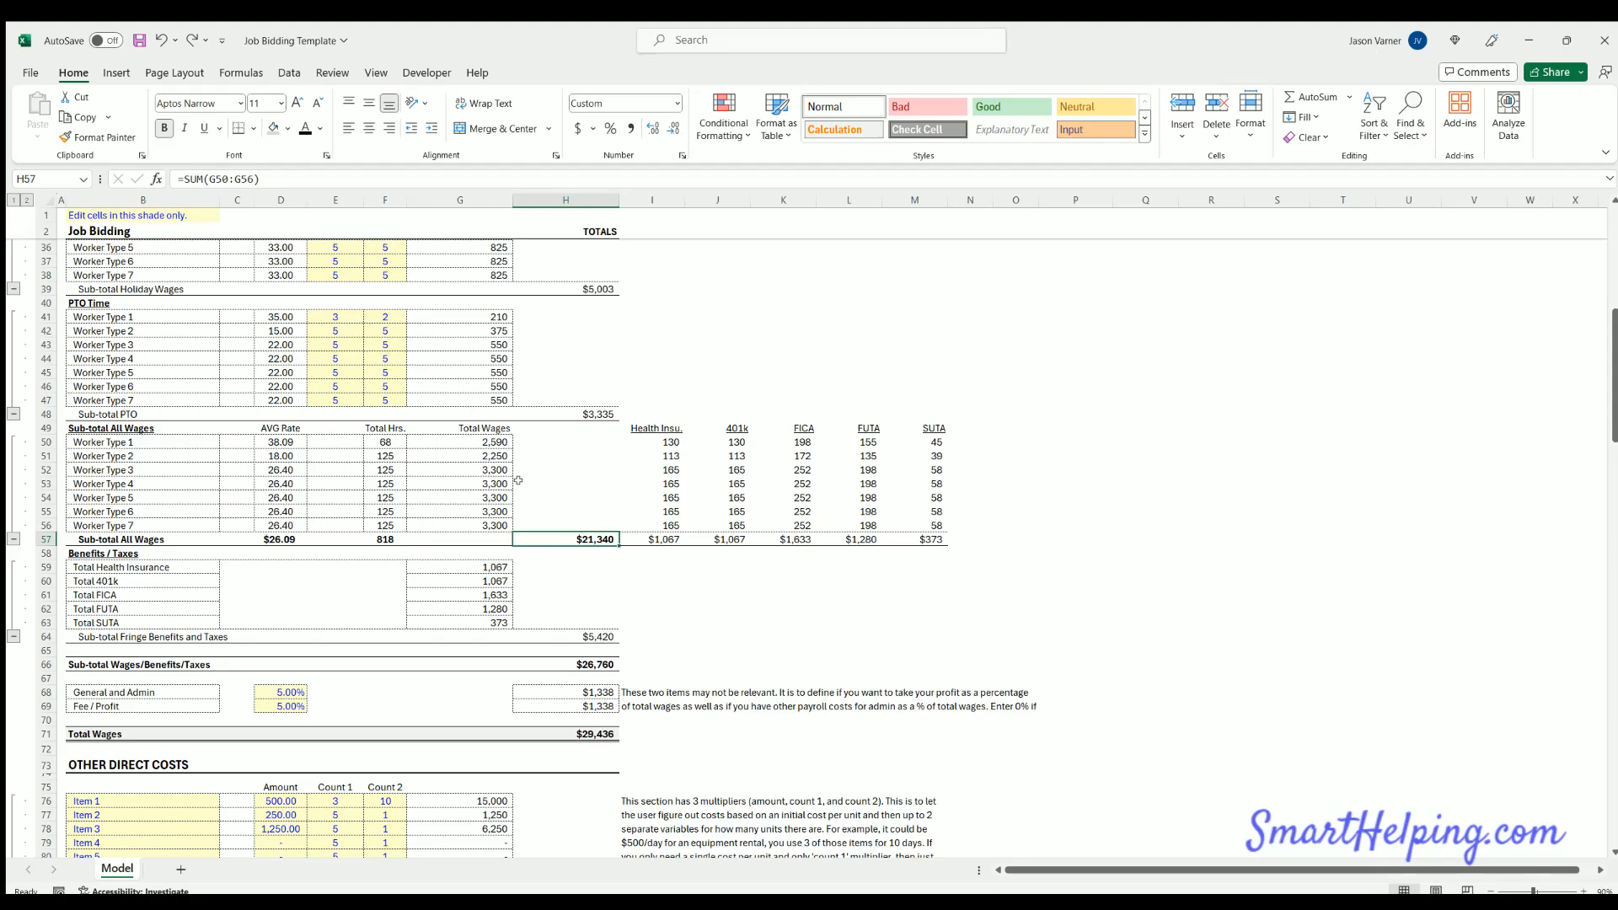
pyautogui.click(488, 440)
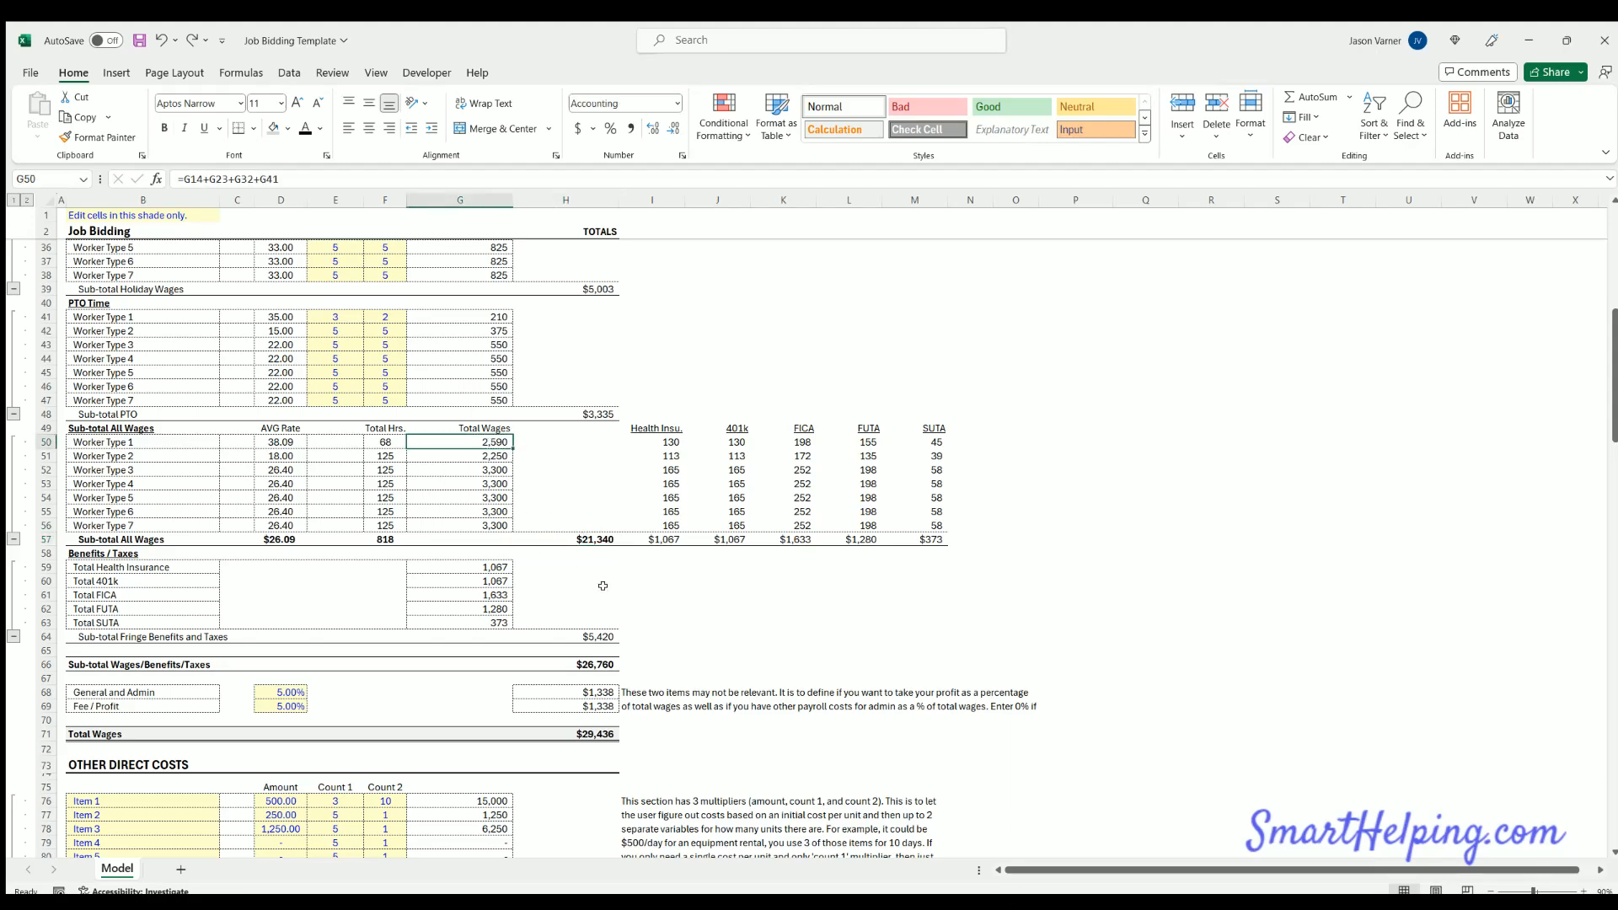
pyautogui.scroll(11, 603, 585)
pyautogui.scroll(-15, 184, 443)
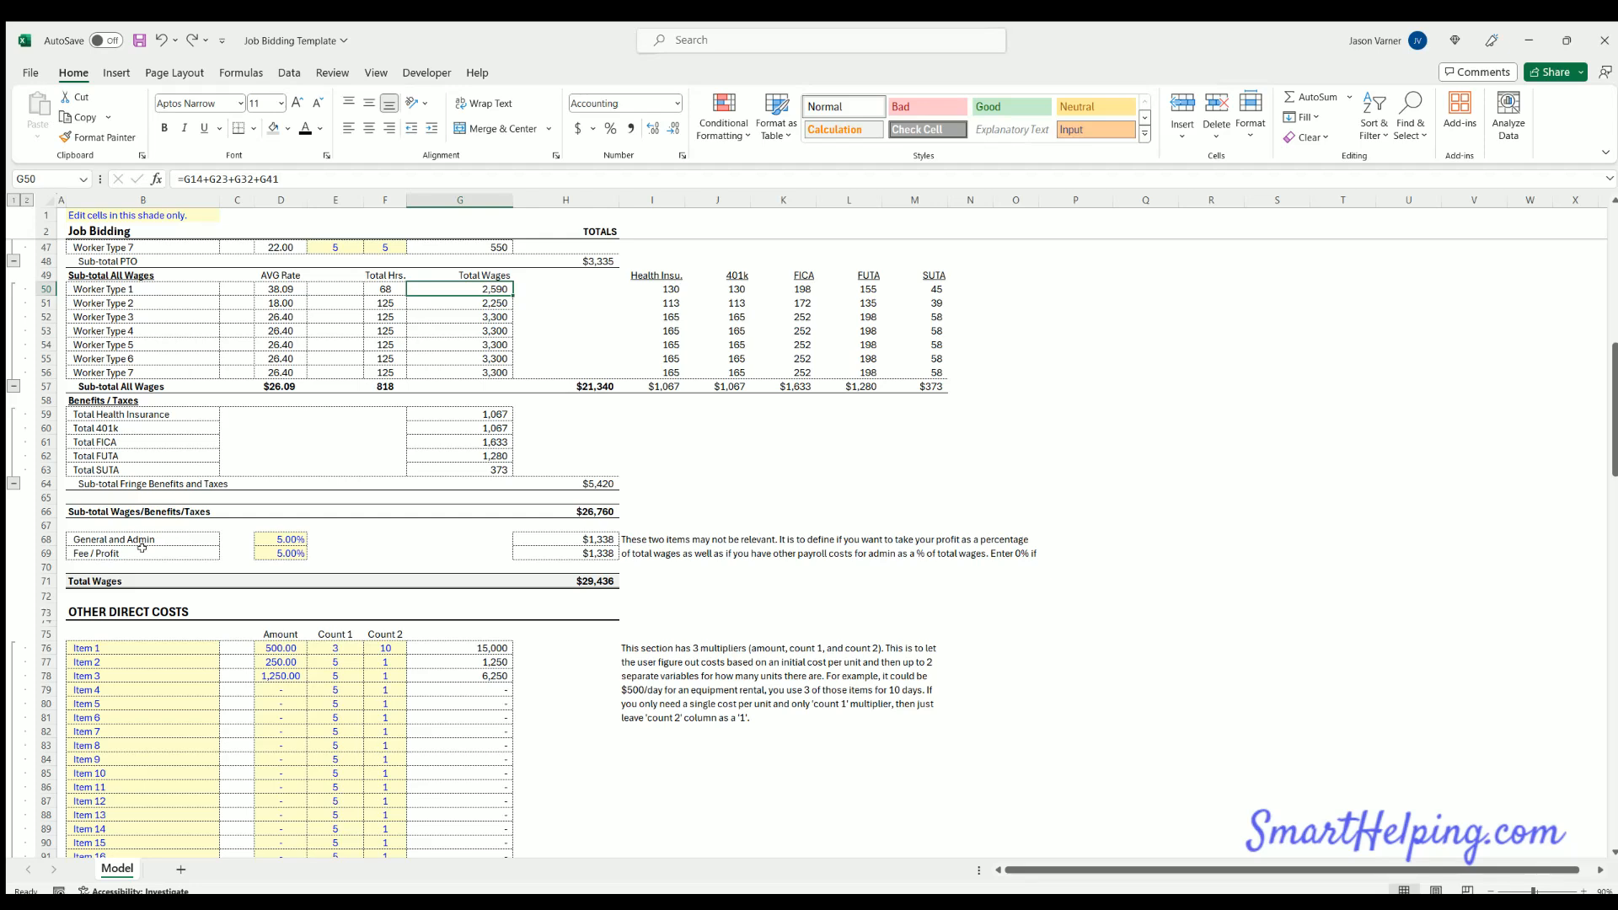
pyautogui.scroll(15, 211, 551)
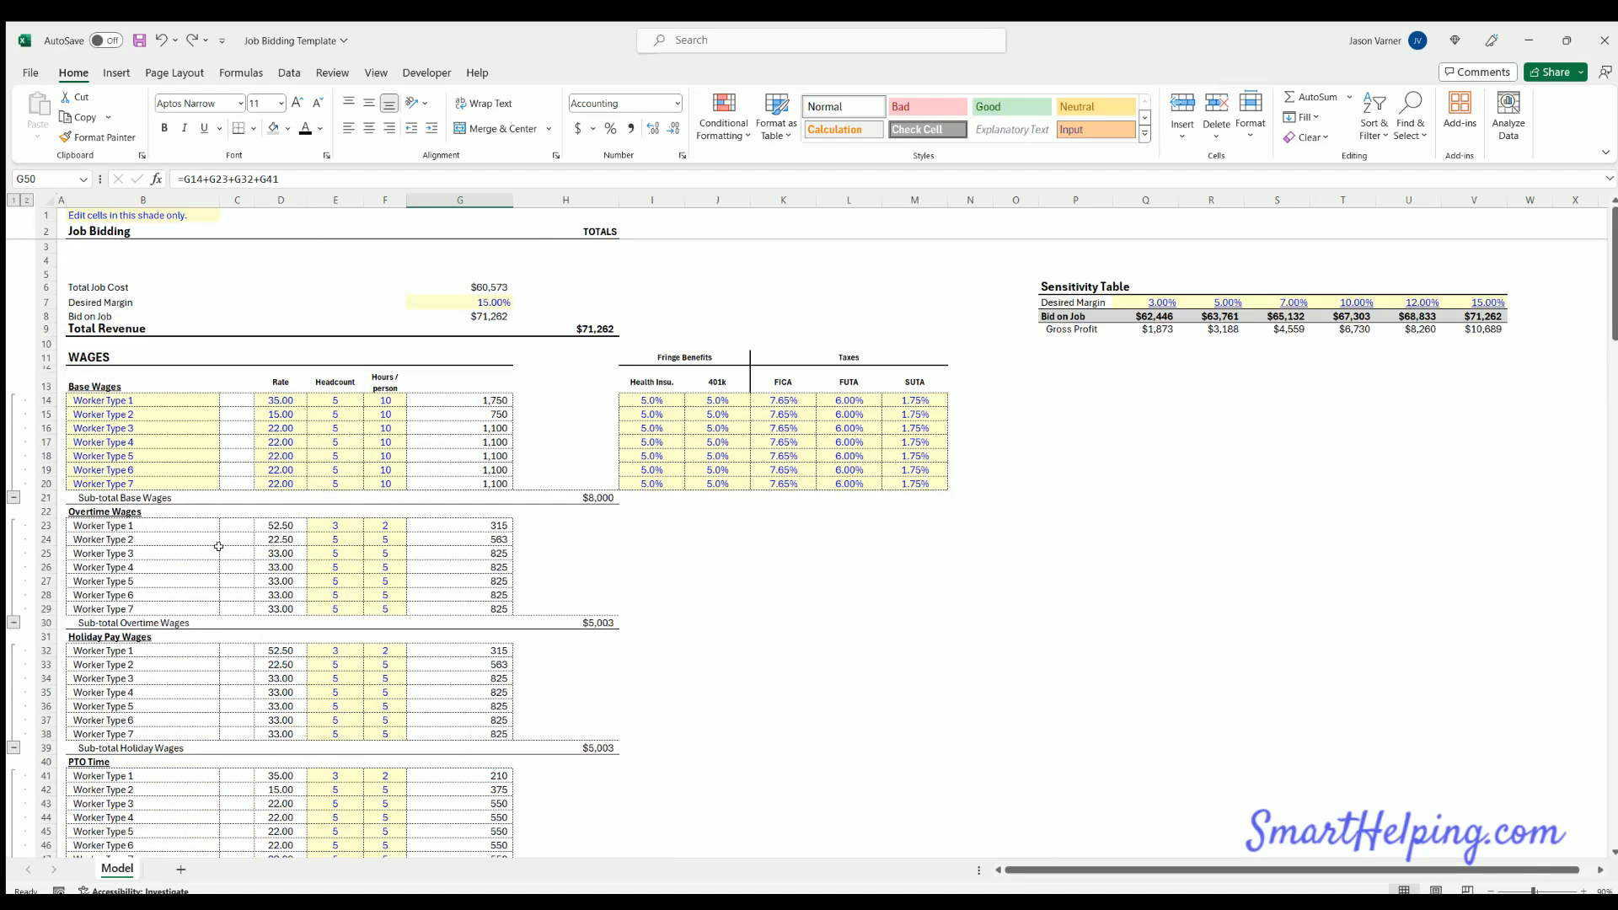
# Set the Desired Margin to 0%
pyautogui.click(489, 301)
pyautogui.write('0')
pyautogui.press('Return')
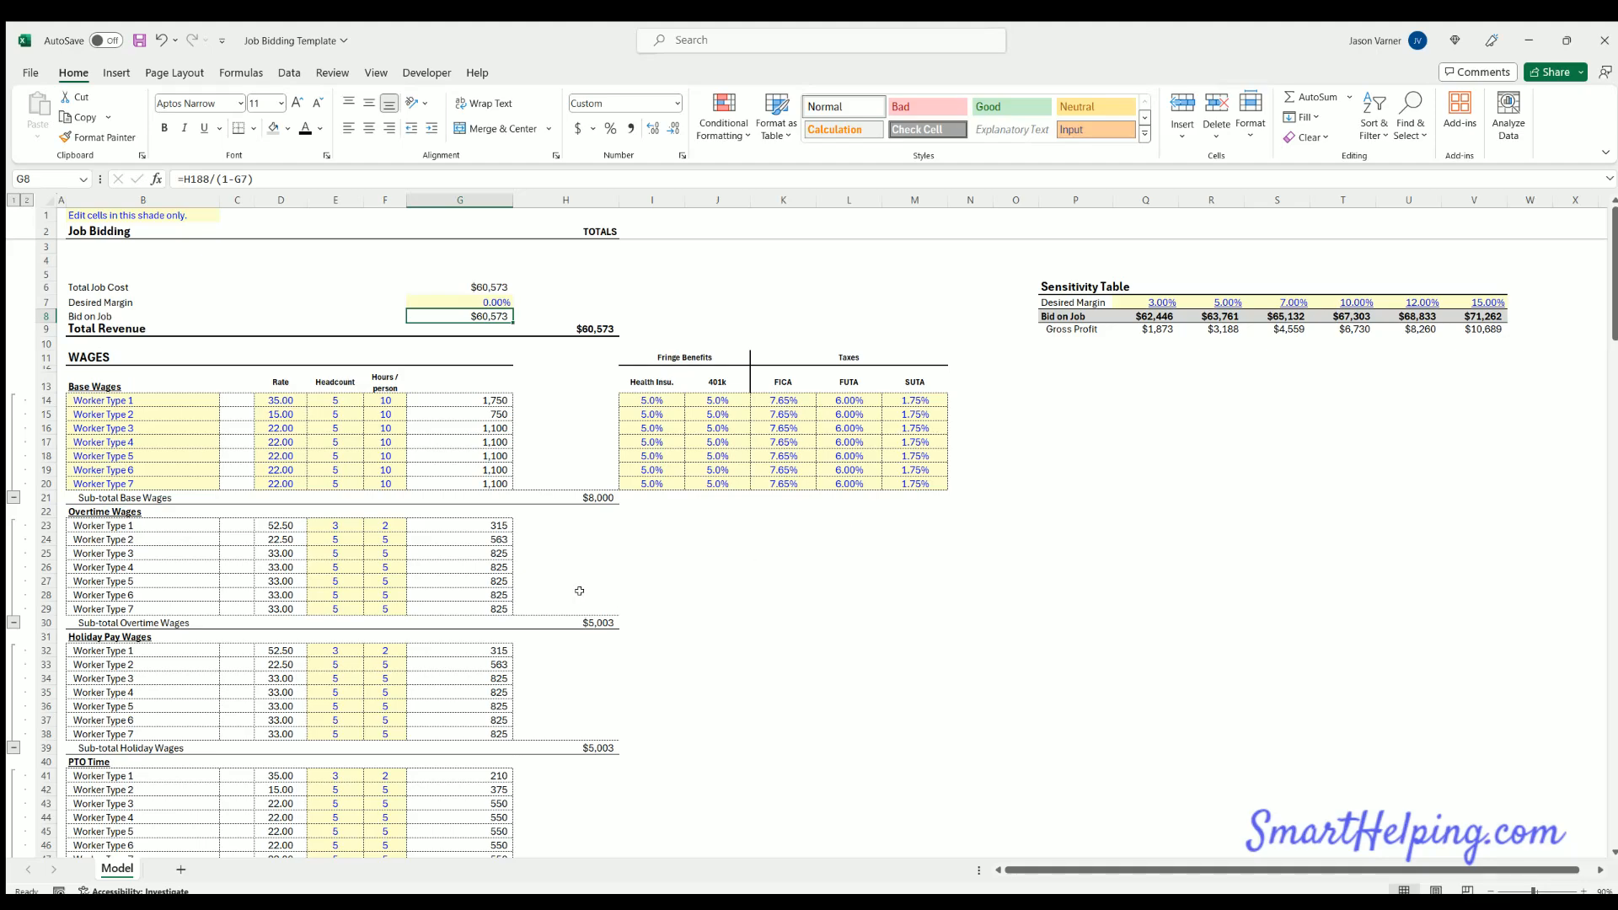
# Check the General and Admin amount formula beneath Sub-total Wages/Benefits/Taxes, tracing it to its percentage and the subtotal
pyautogui.scroll(-11, 580, 591)
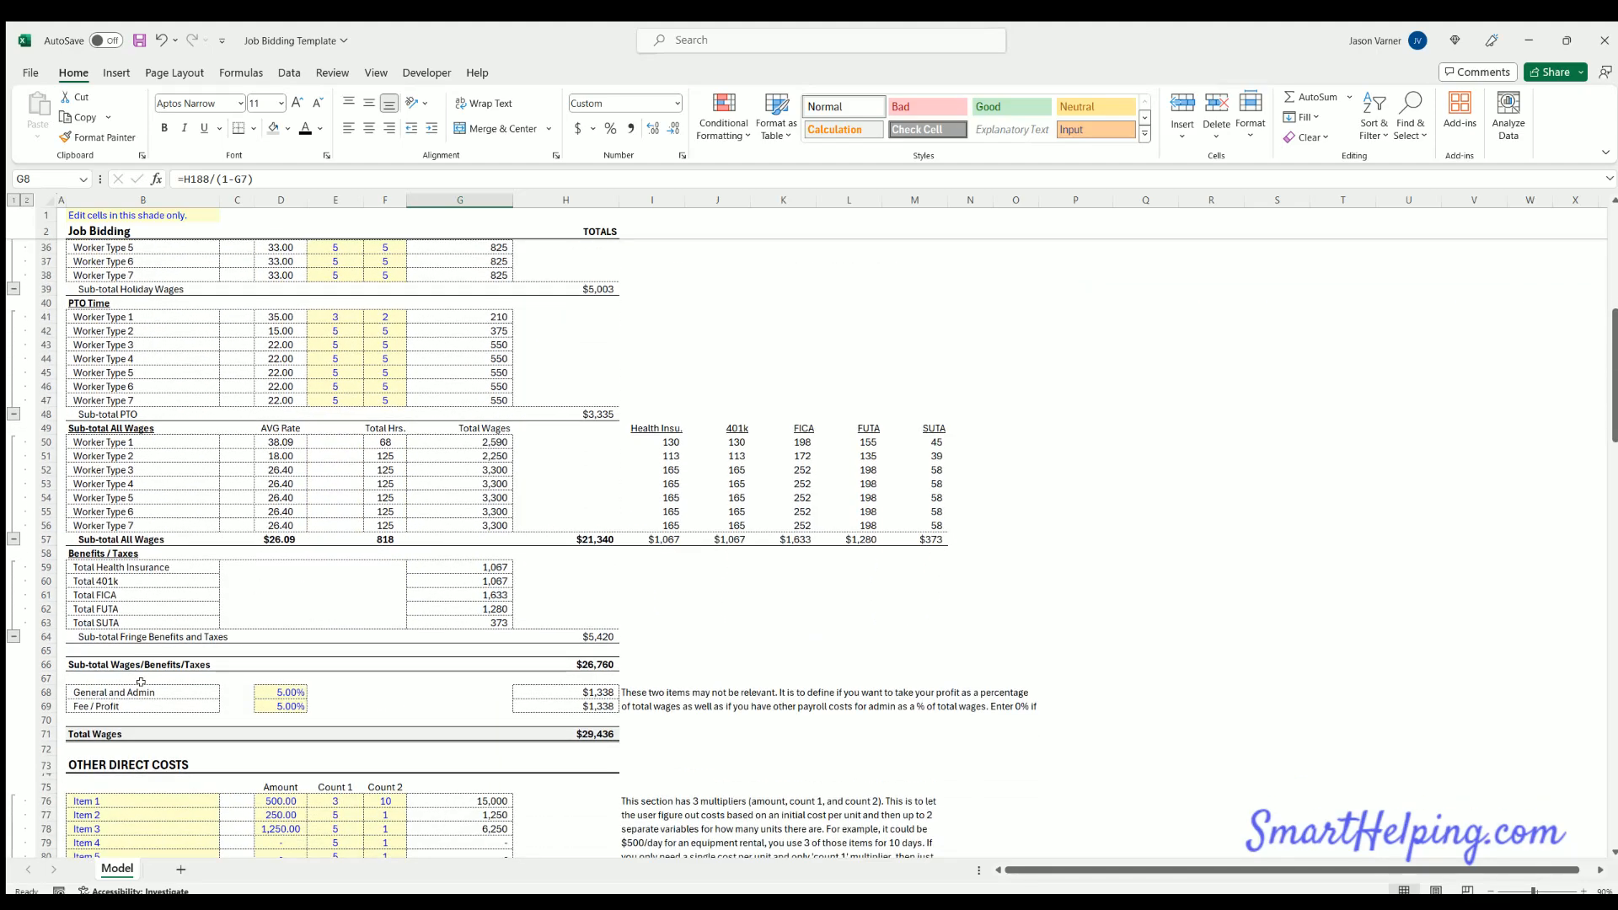
pyautogui.scroll(-4, 140, 536)
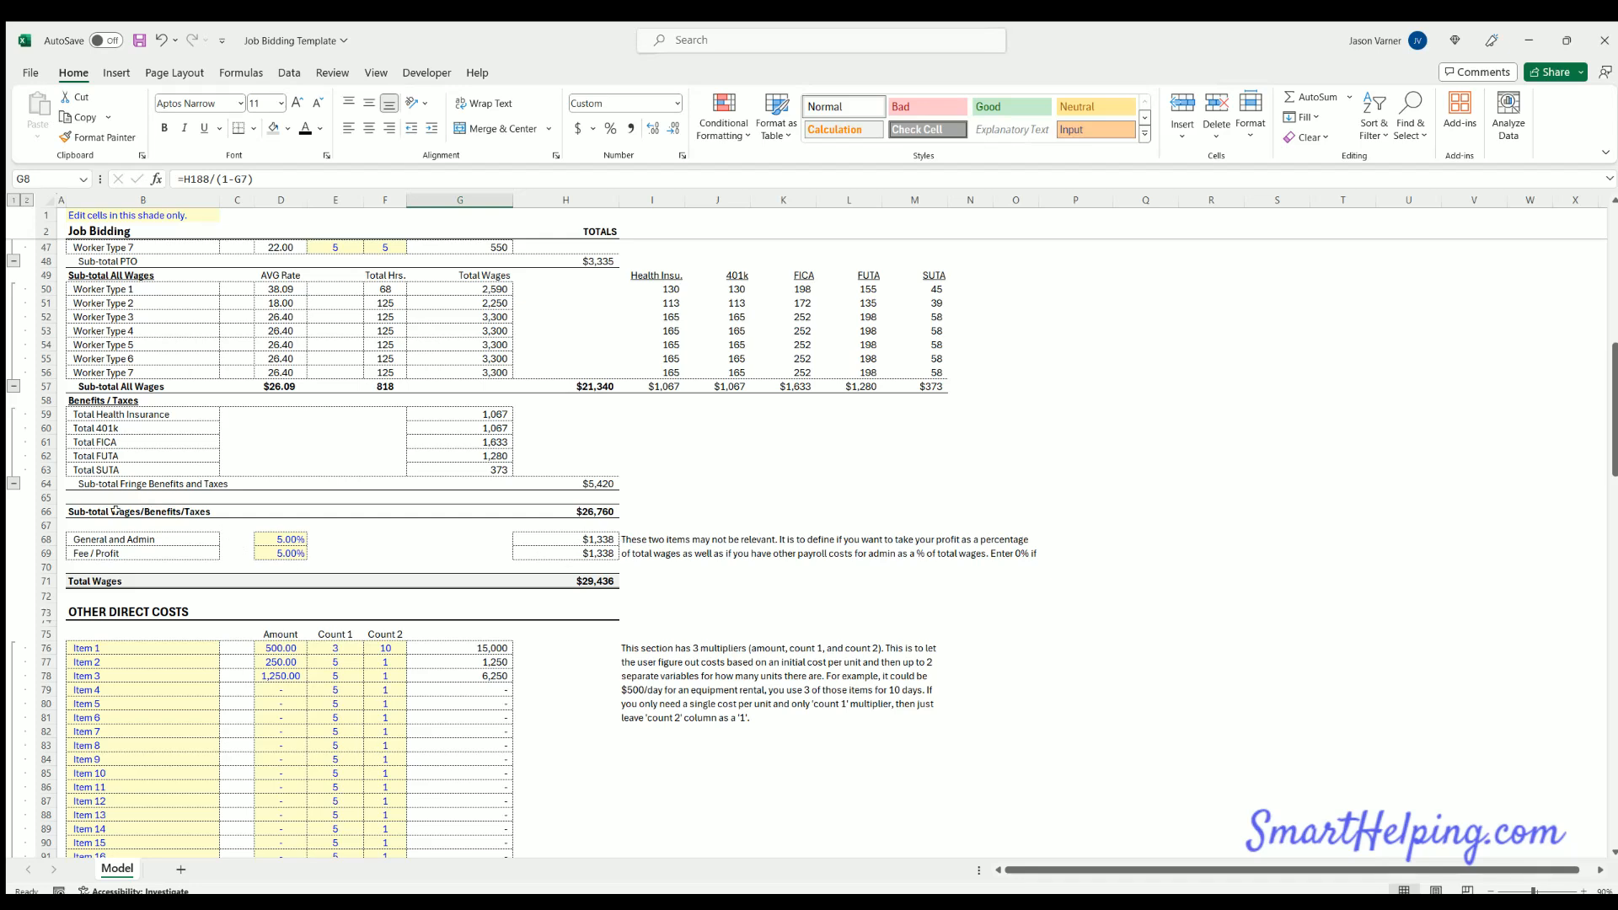
pyautogui.click(595, 537)
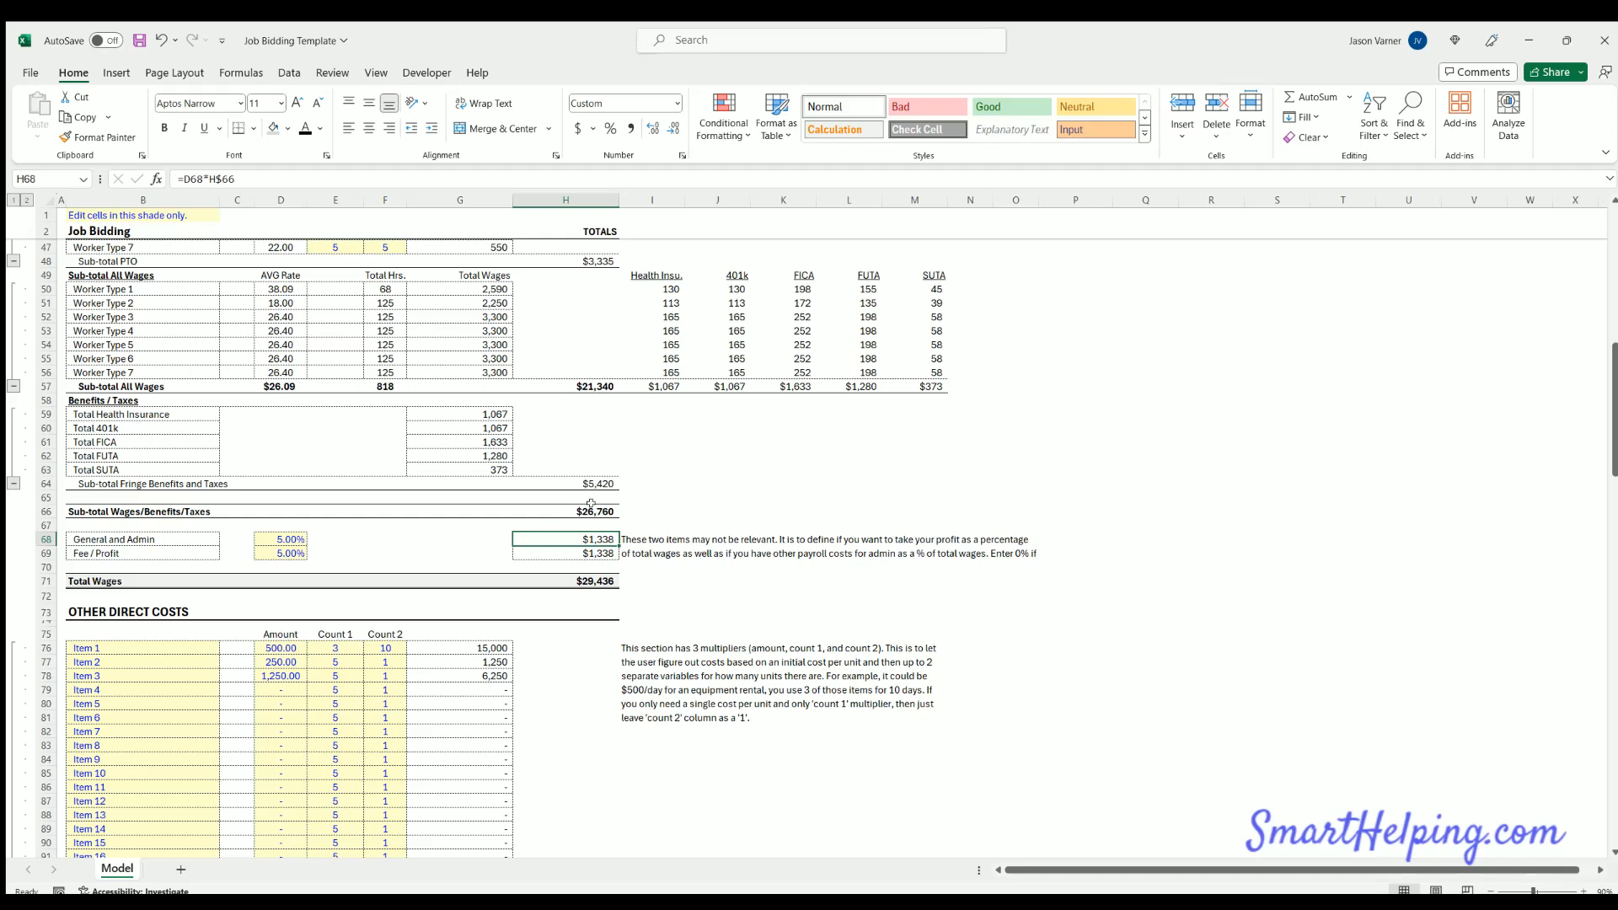
pyautogui.doubleClick(593, 537)
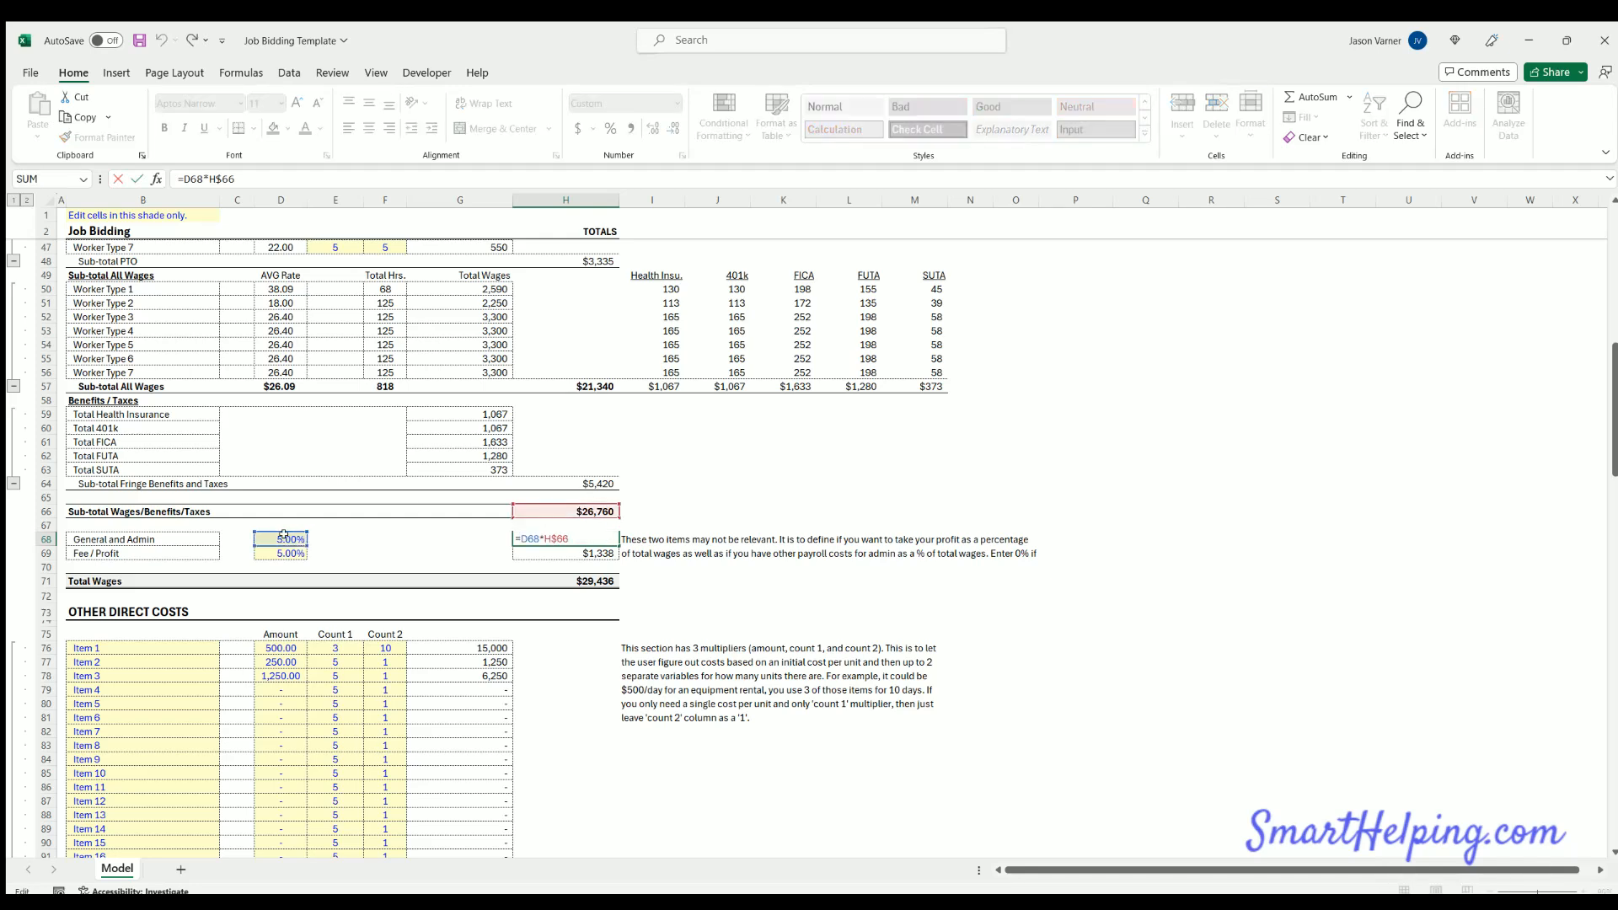
pyautogui.press('Return')
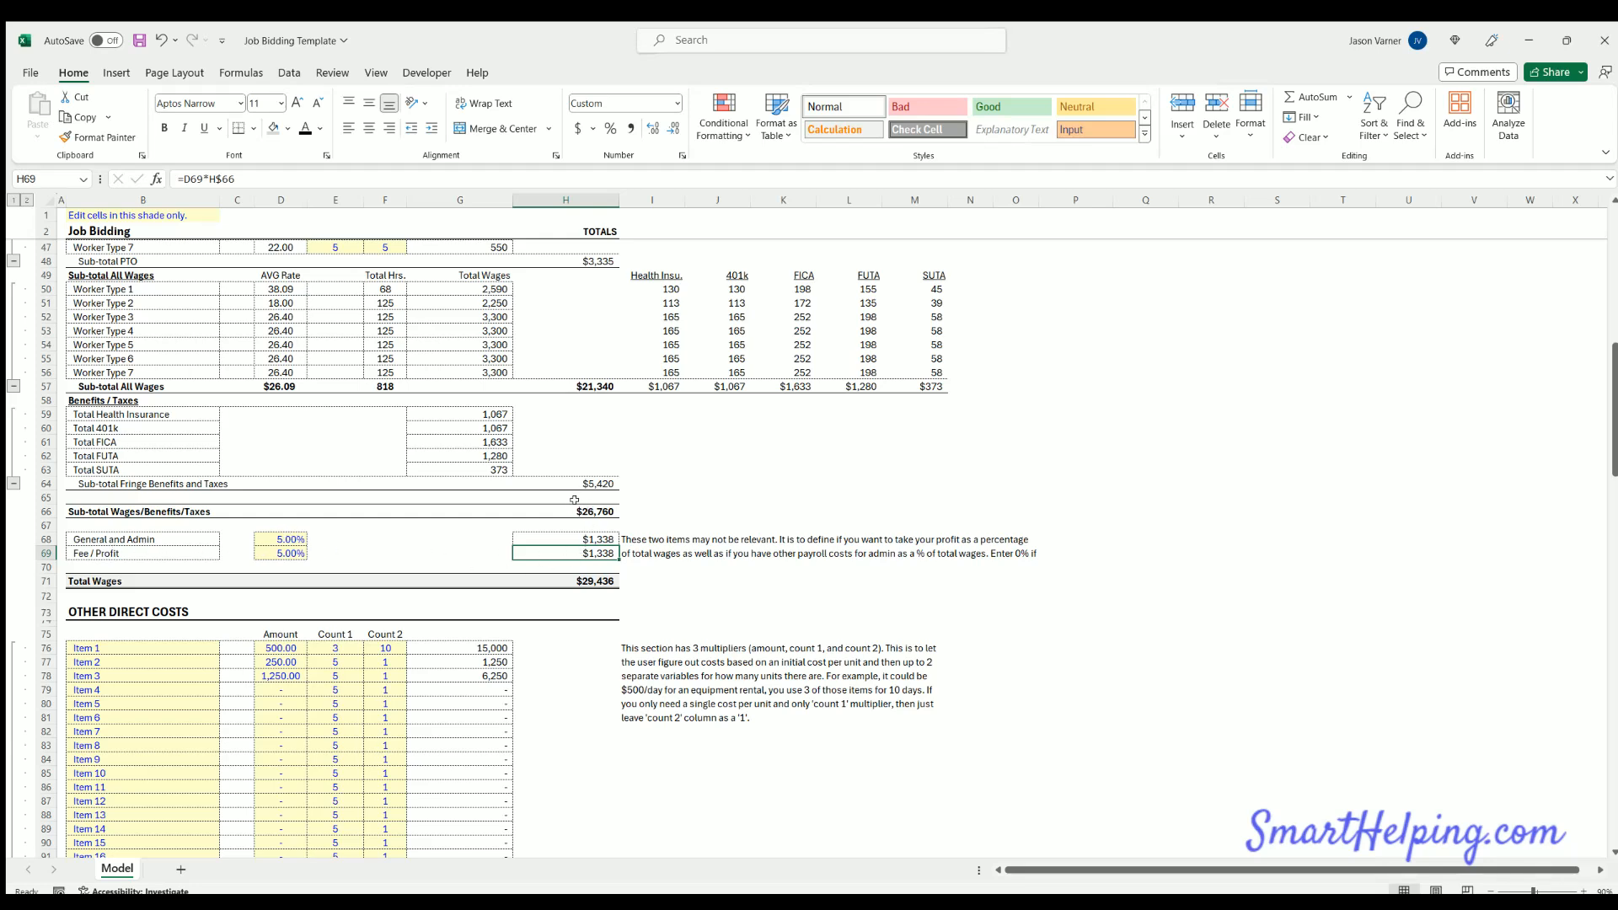
# Review the General and Admin and Fee / Profit rows under Other Direct Costs and return to the Desired Margin cell
pyautogui.scroll(-20, 521, 581)
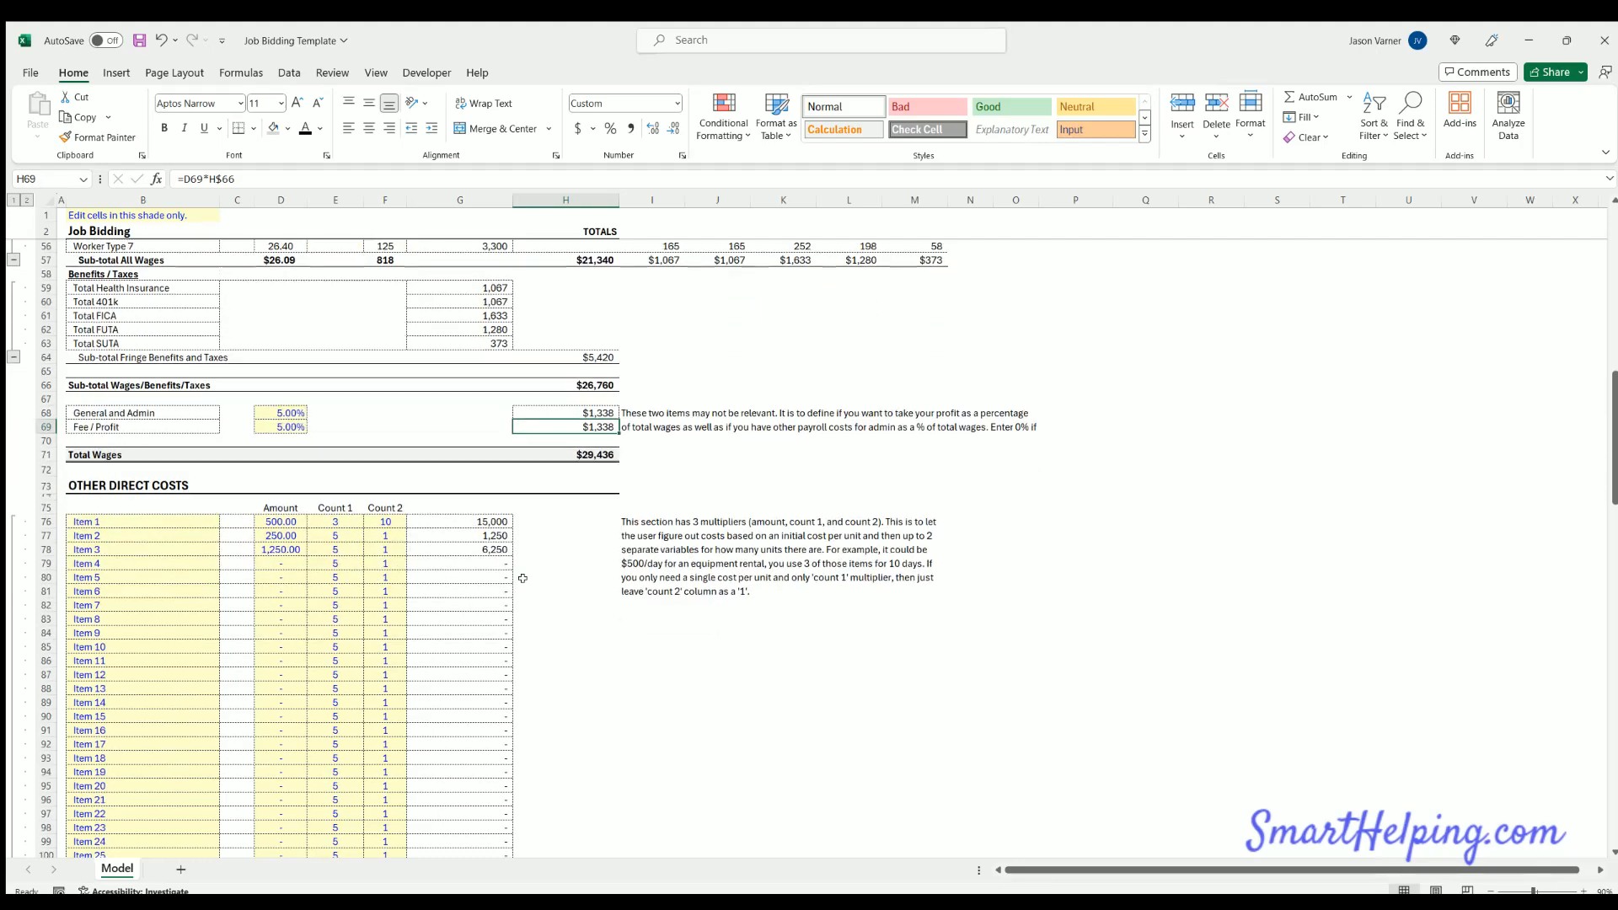
pyautogui.scroll(-13, 519, 609)
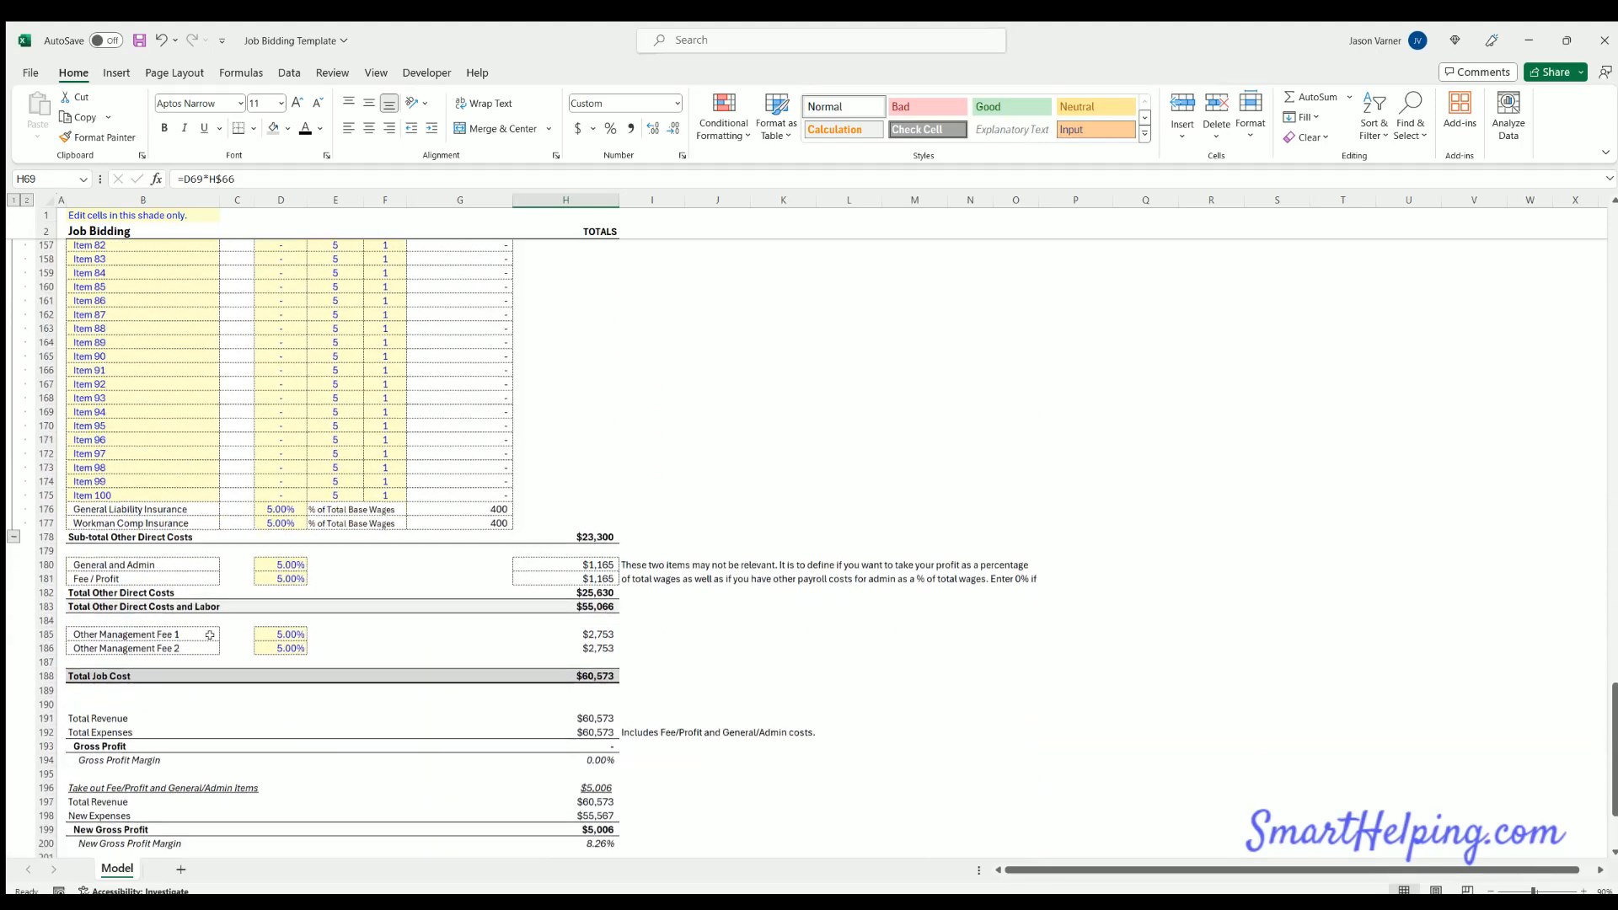
pyautogui.moveTo(108, 561); pyautogui.dragTo(472, 577)
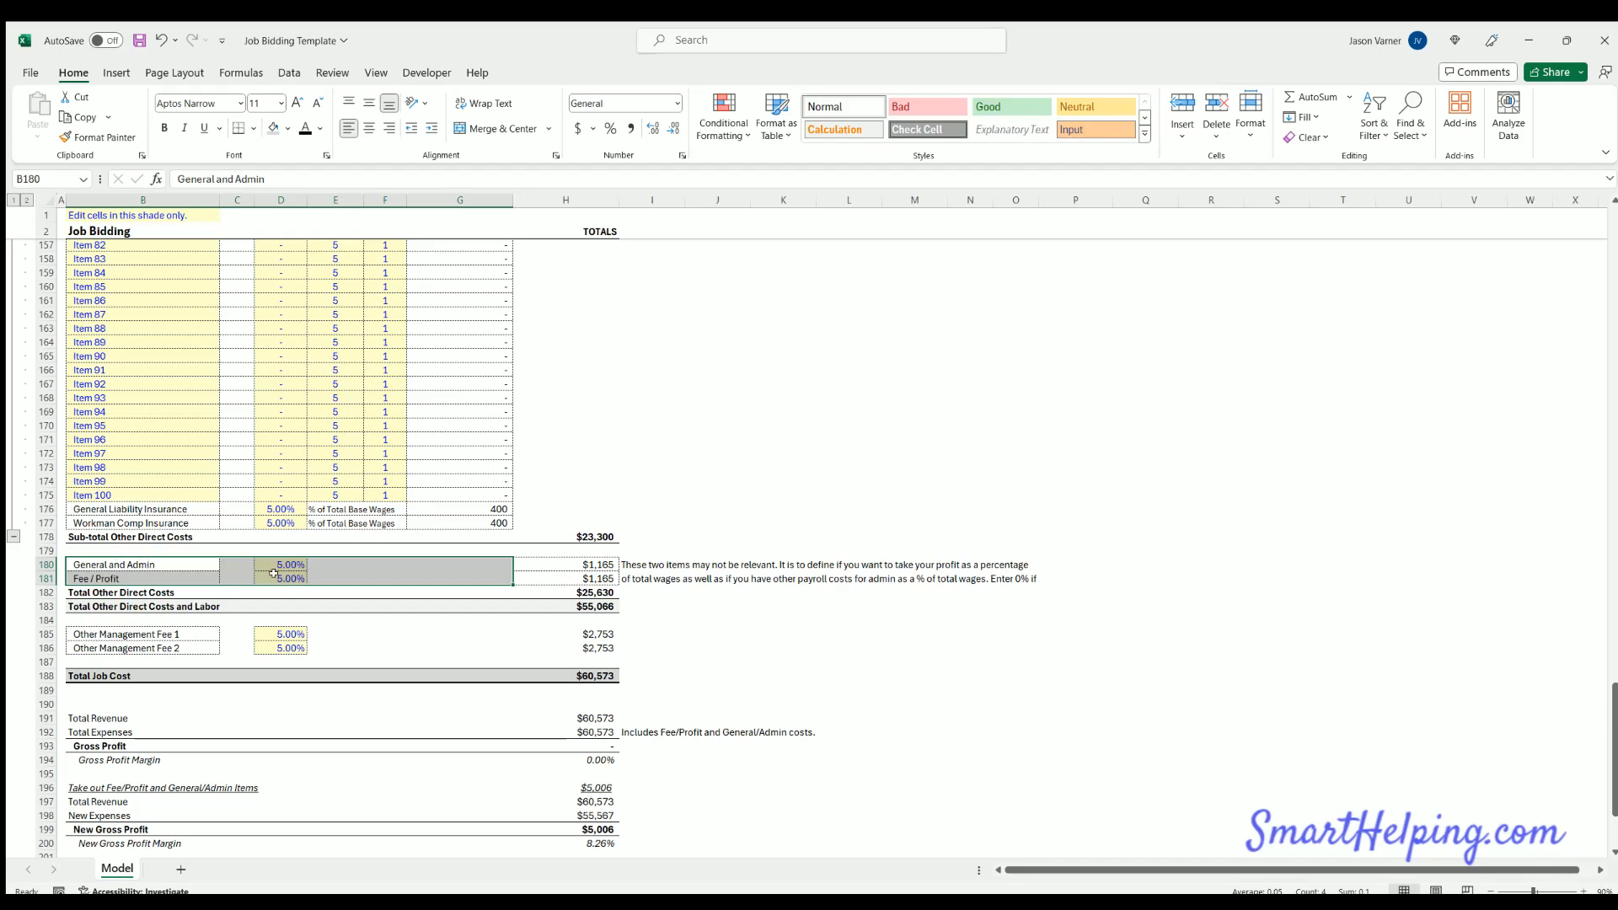
pyautogui.scroll(20, 575, 570)
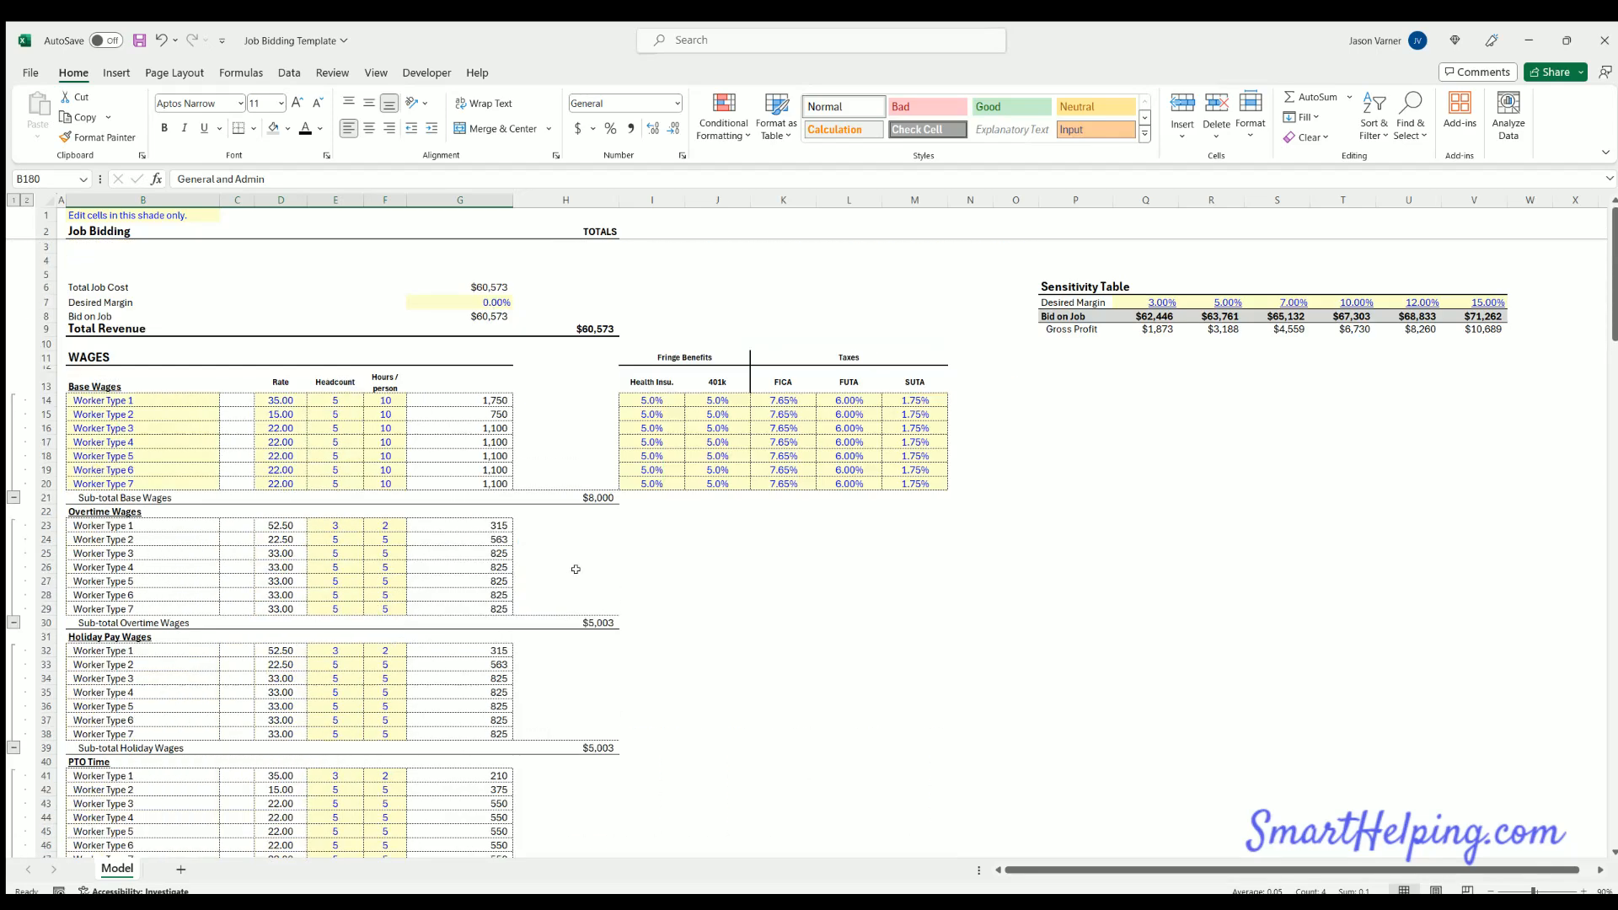
pyautogui.click(474, 300)
# Compare the Take out Fee/Profit and General/Admin Items block with the fees on wages and direct costs in Cost Summary Detail
pyautogui.scroll(-20, 579, 711)
pyautogui.scroll(-20, 579, 710)
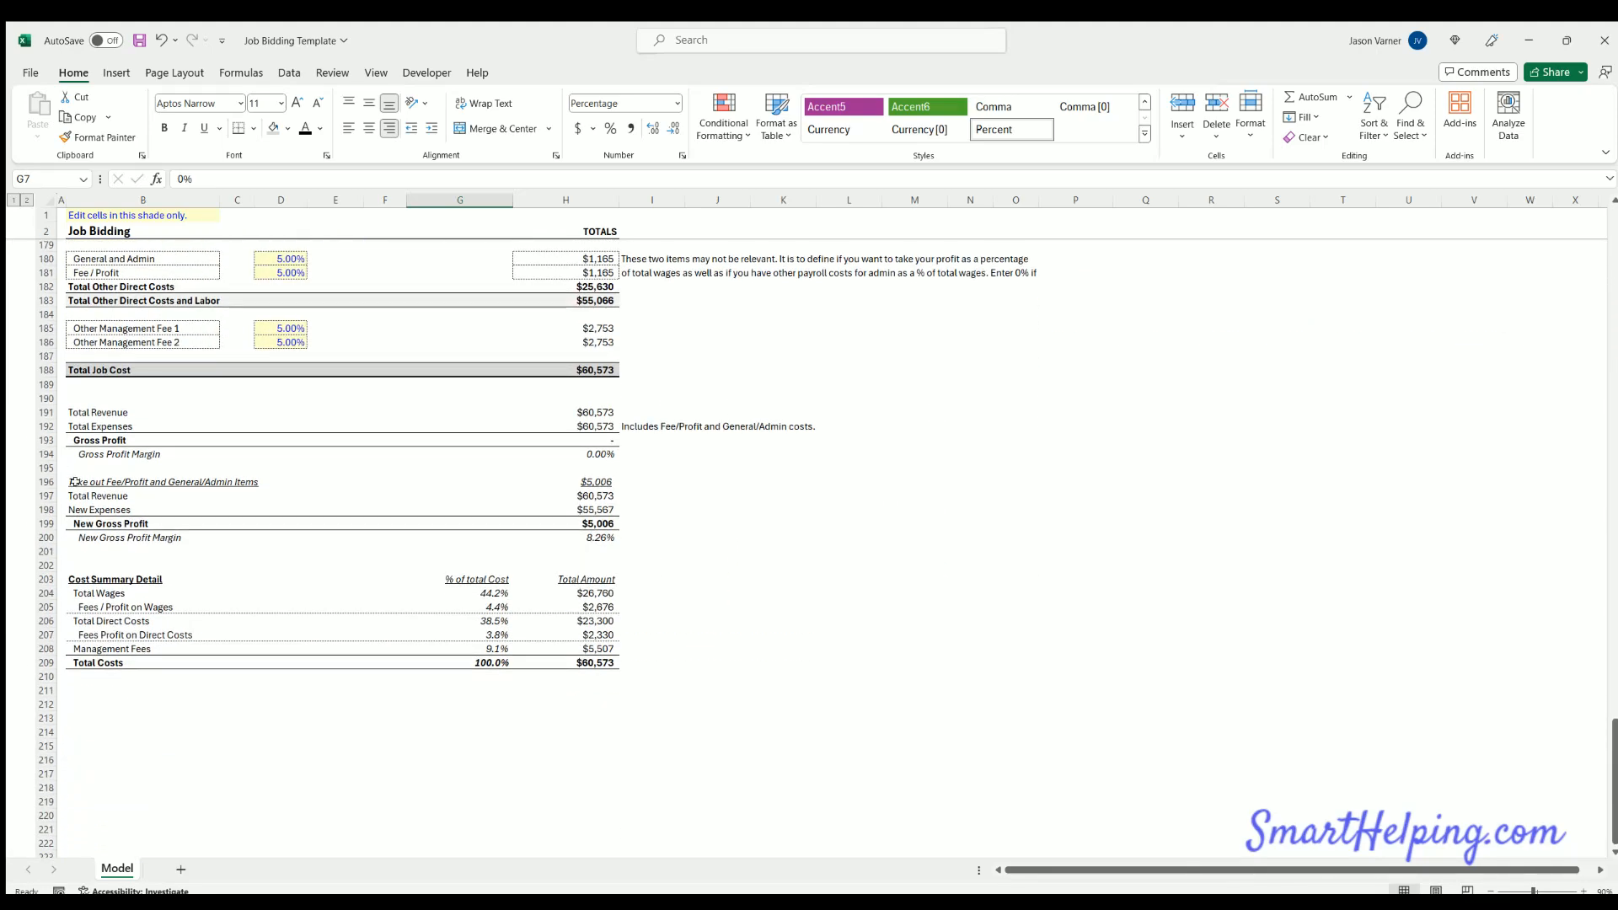
pyautogui.moveTo(74, 482); pyautogui.dragTo(560, 529)
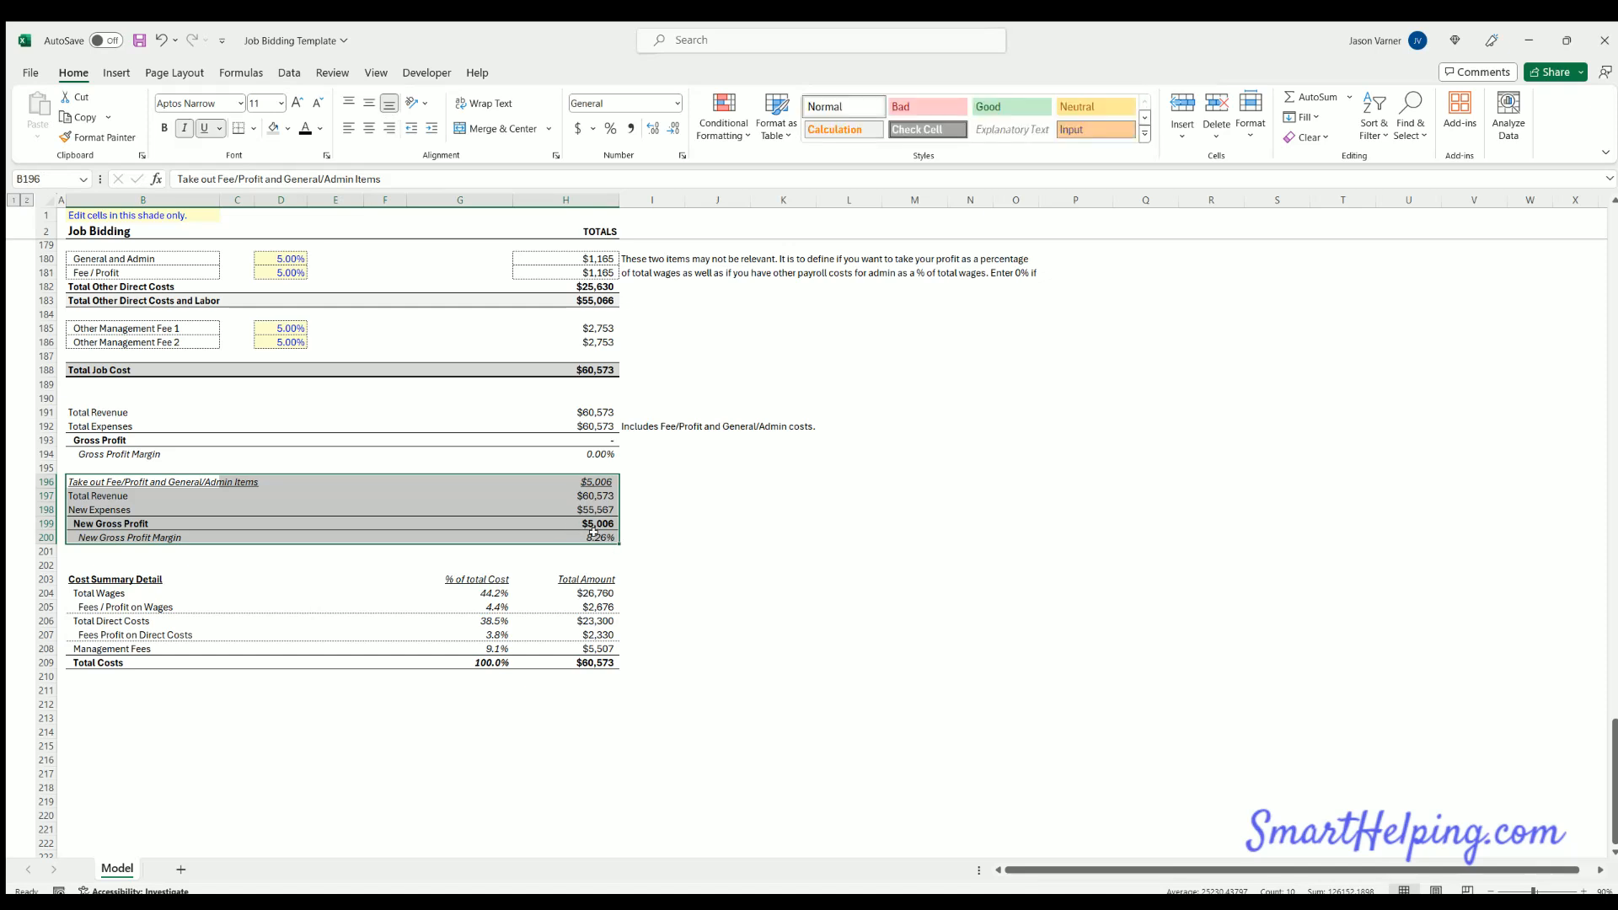
pyautogui.click(601, 605)
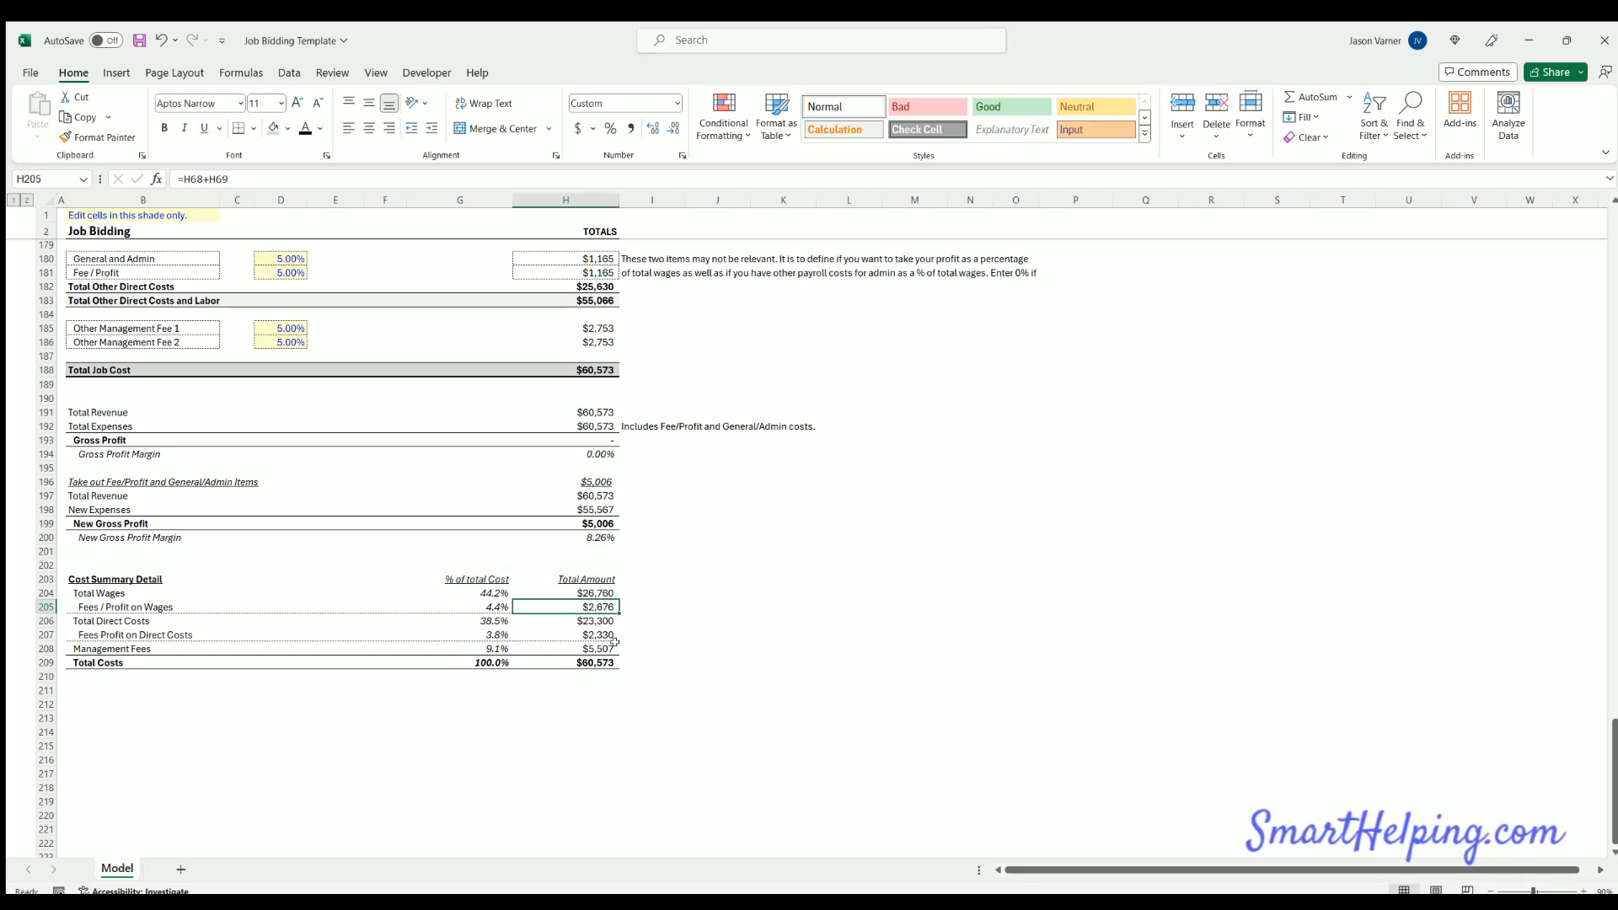
pyautogui.keyDown('ctrl'); pyautogui.click(596, 634); pyautogui.keyUp('ctrl')
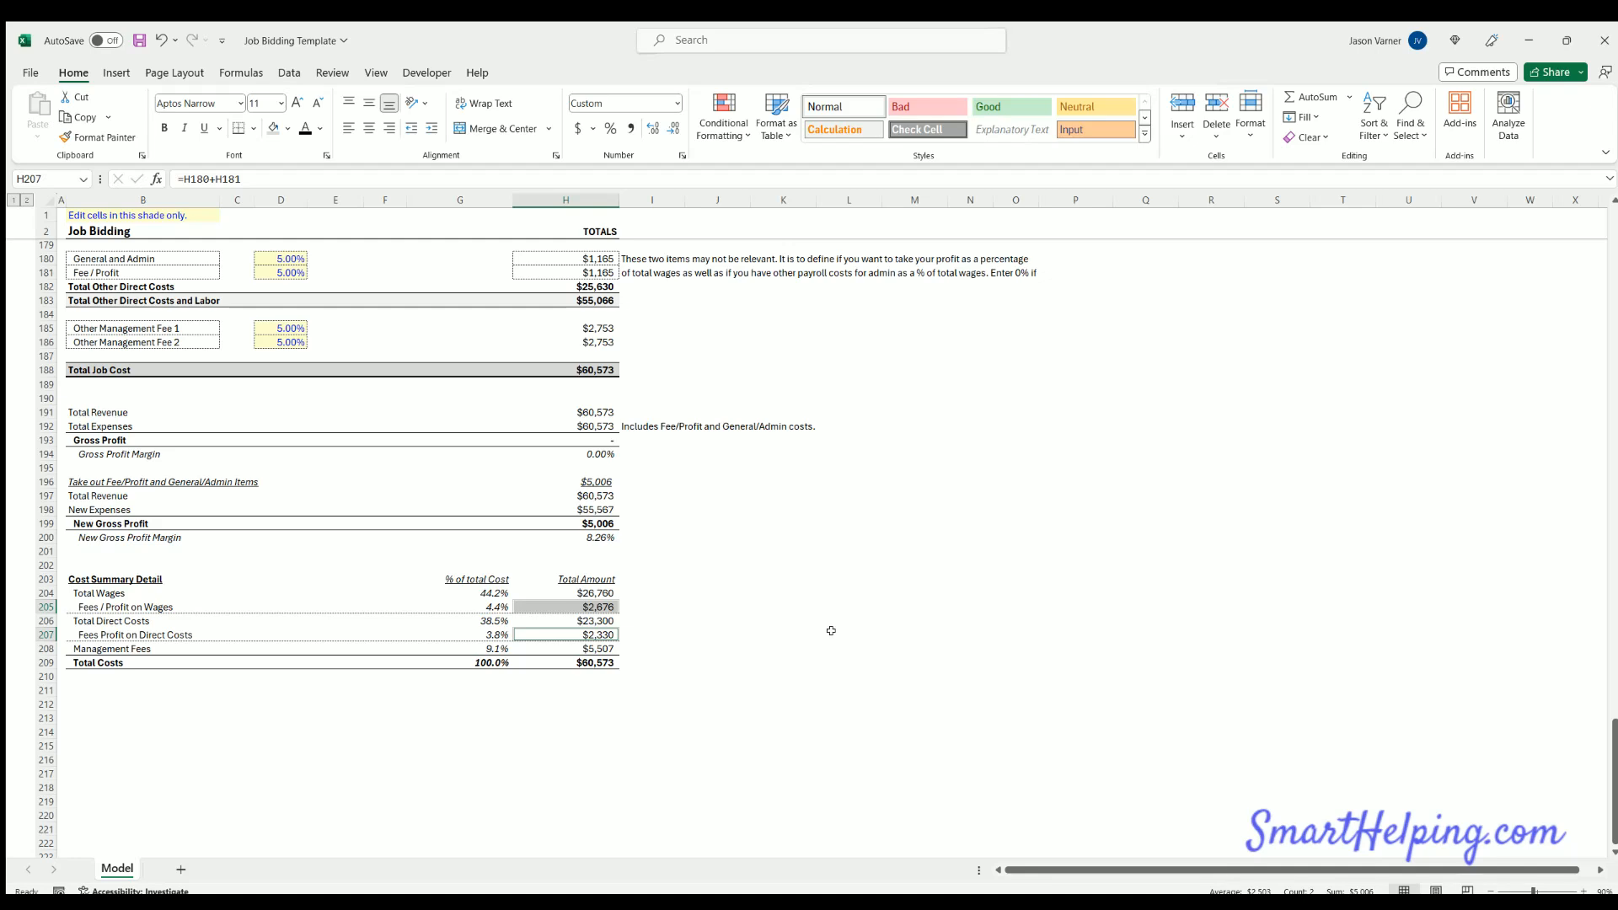
pyautogui.click(775, 593)
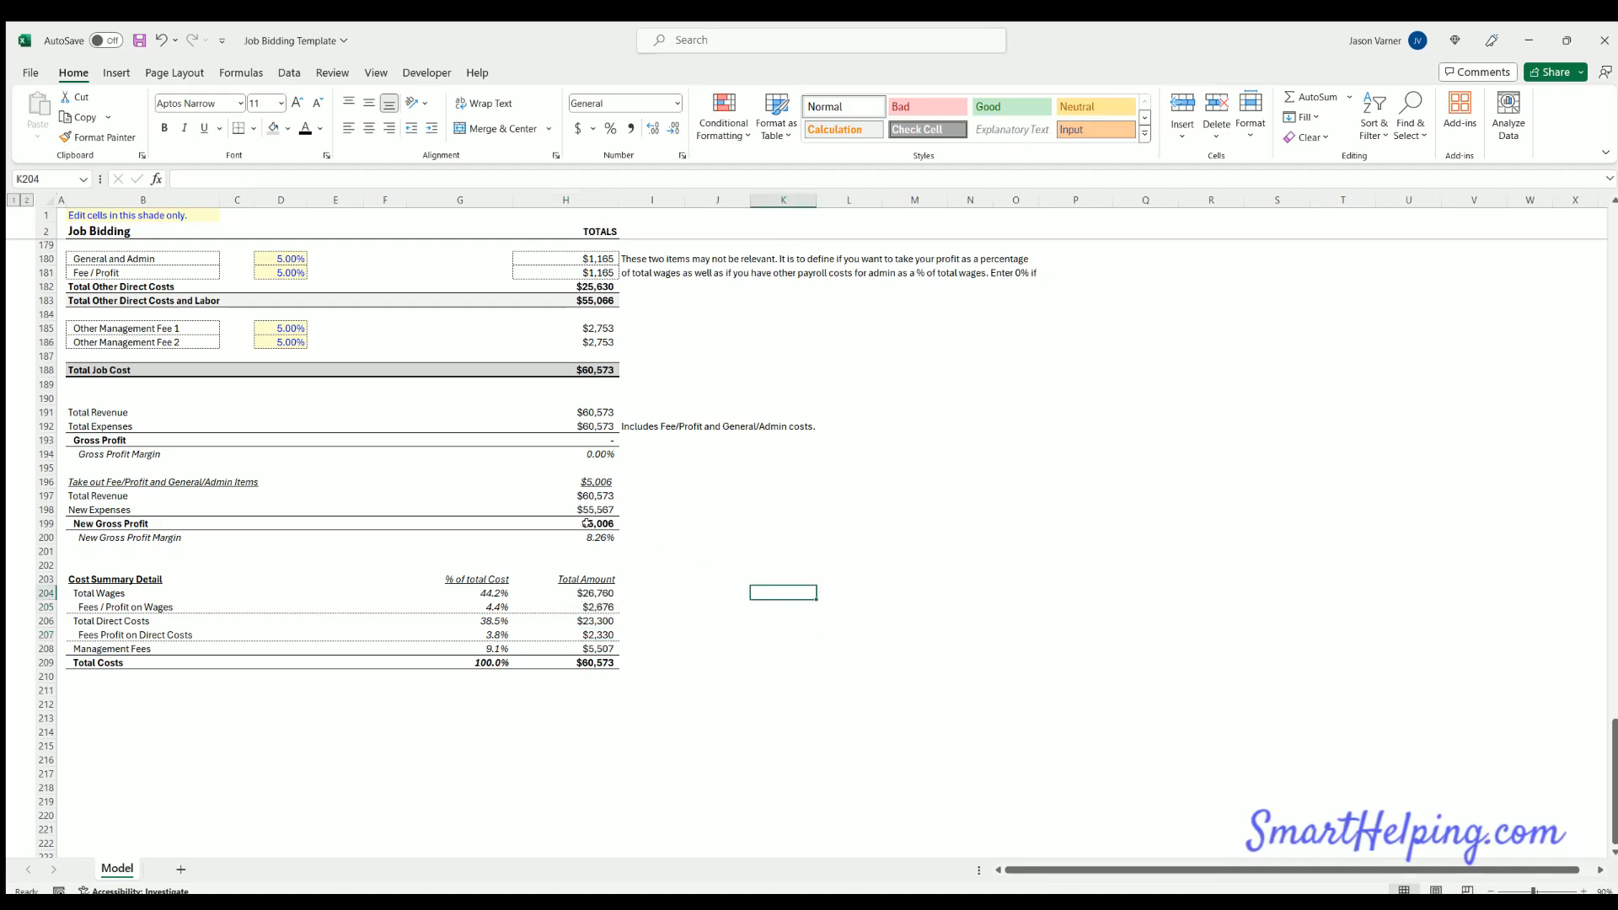
pyautogui.click(596, 519)
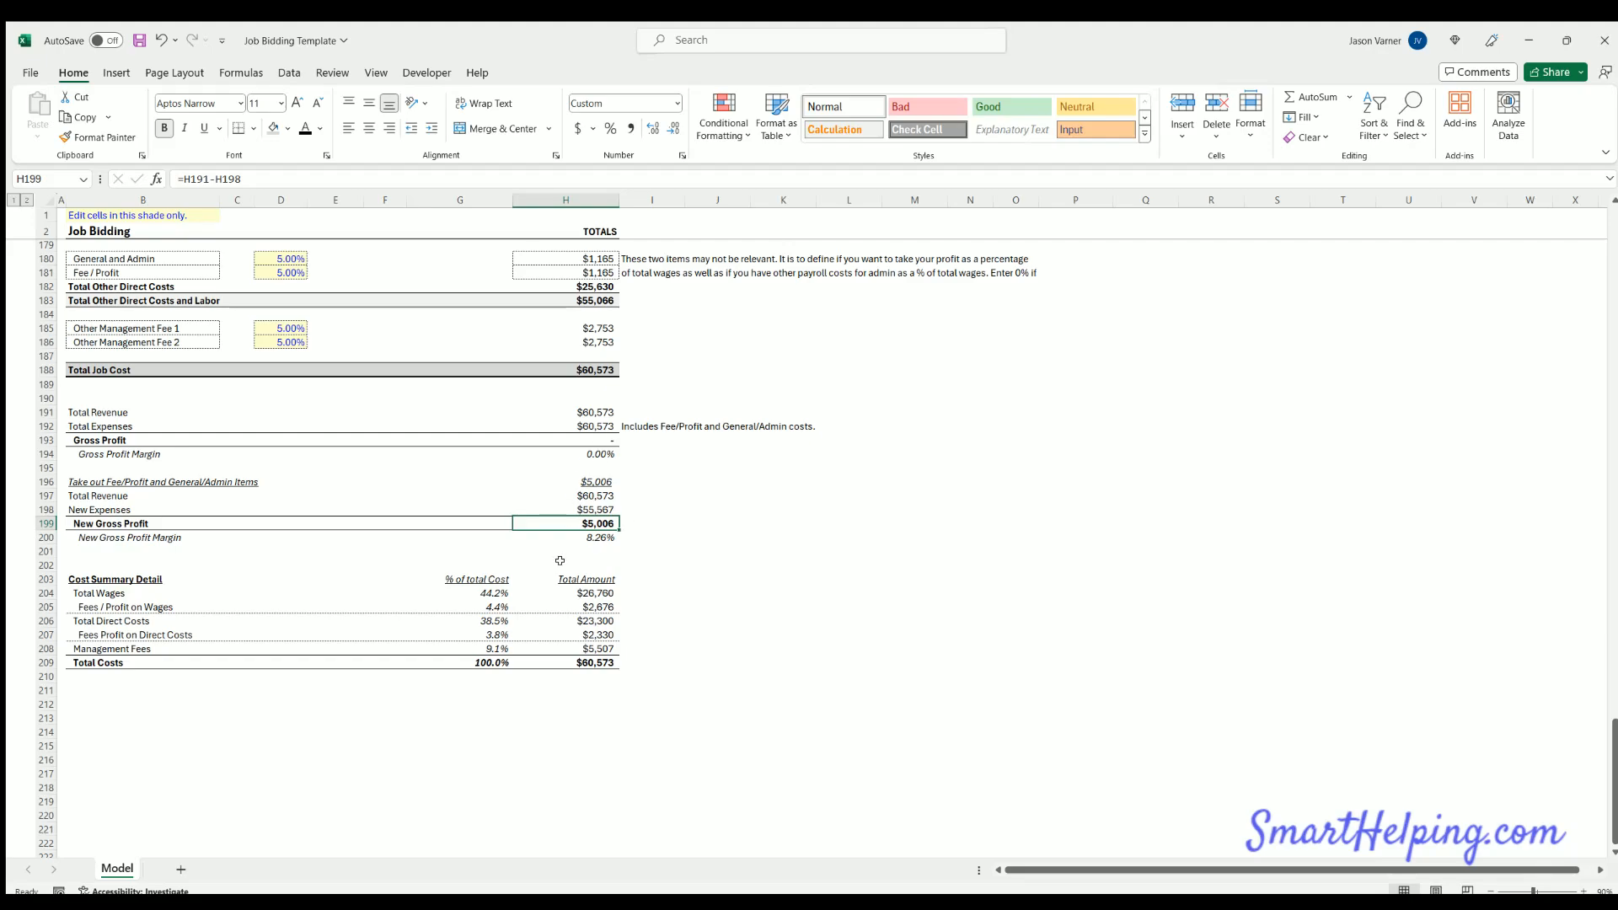
# Set the General and Admin and Fee / Profit percentages in the wages section to 0%
pyautogui.scroll(20, 559, 560)
pyautogui.scroll(-15, 564, 599)
pyautogui.click(281, 538)
pyautogui.write('0')
pyautogui.press('Return')
pyautogui.write('0')
pyautogui.click(378, 553)
# Set the General and Admin and Fee / Profit percentages under Other Direct Costs to 0% and review the cost summary
pyautogui.scroll(-15, 342, 663)
pyautogui.scroll(-20, 342, 662)
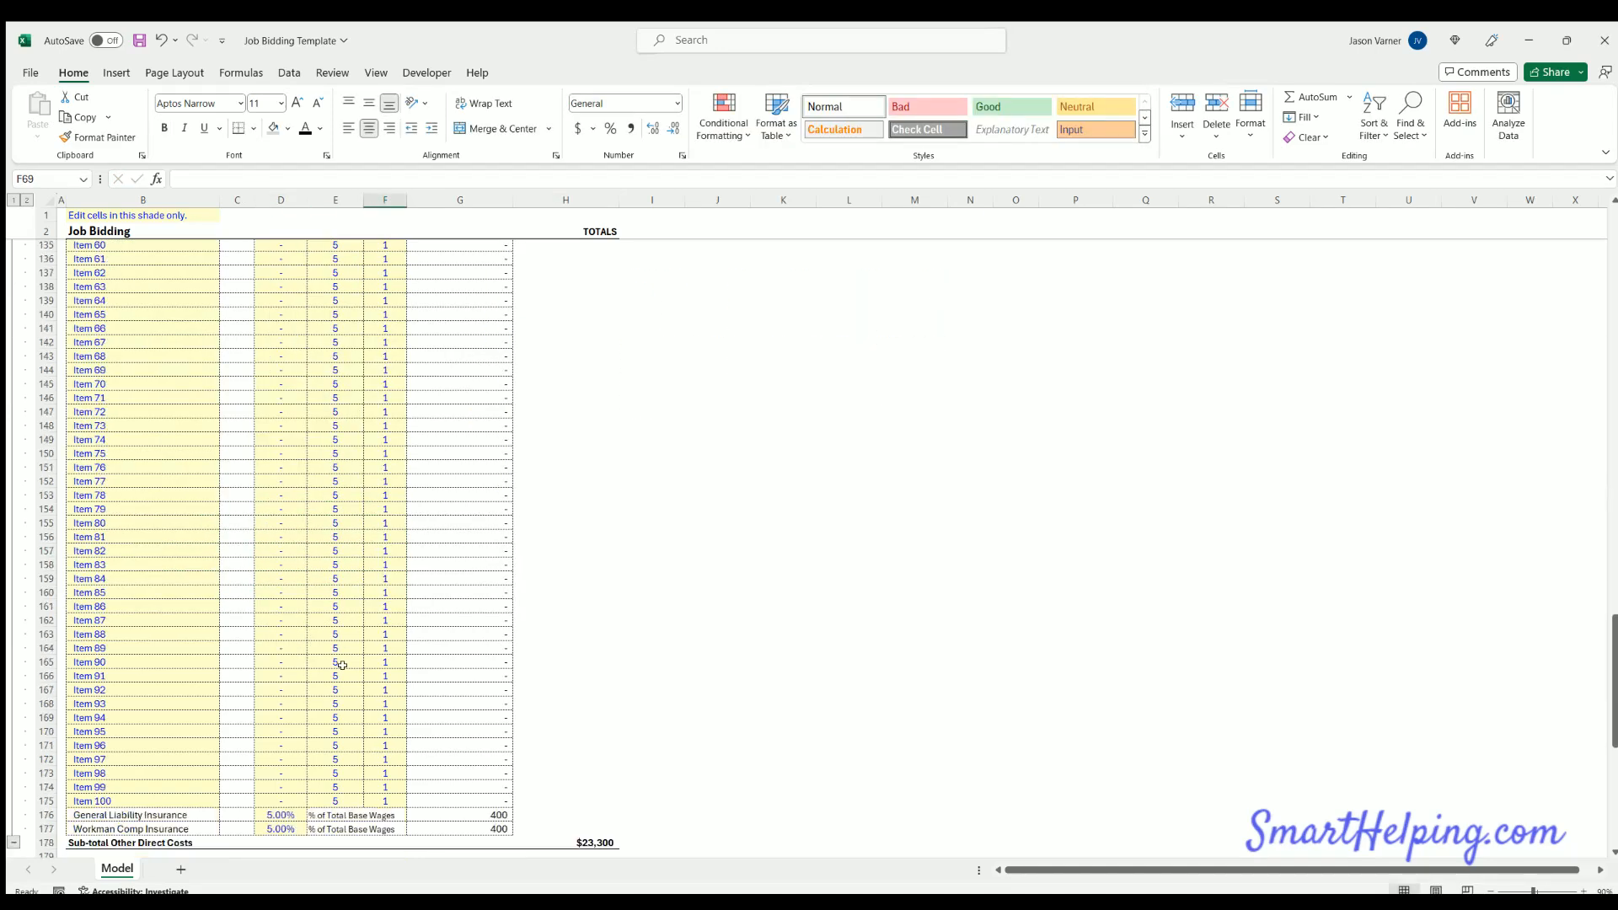
pyautogui.click(283, 413)
pyautogui.write('00')
pyautogui.press('Return')
pyautogui.write('0')
pyautogui.click(848, 579)
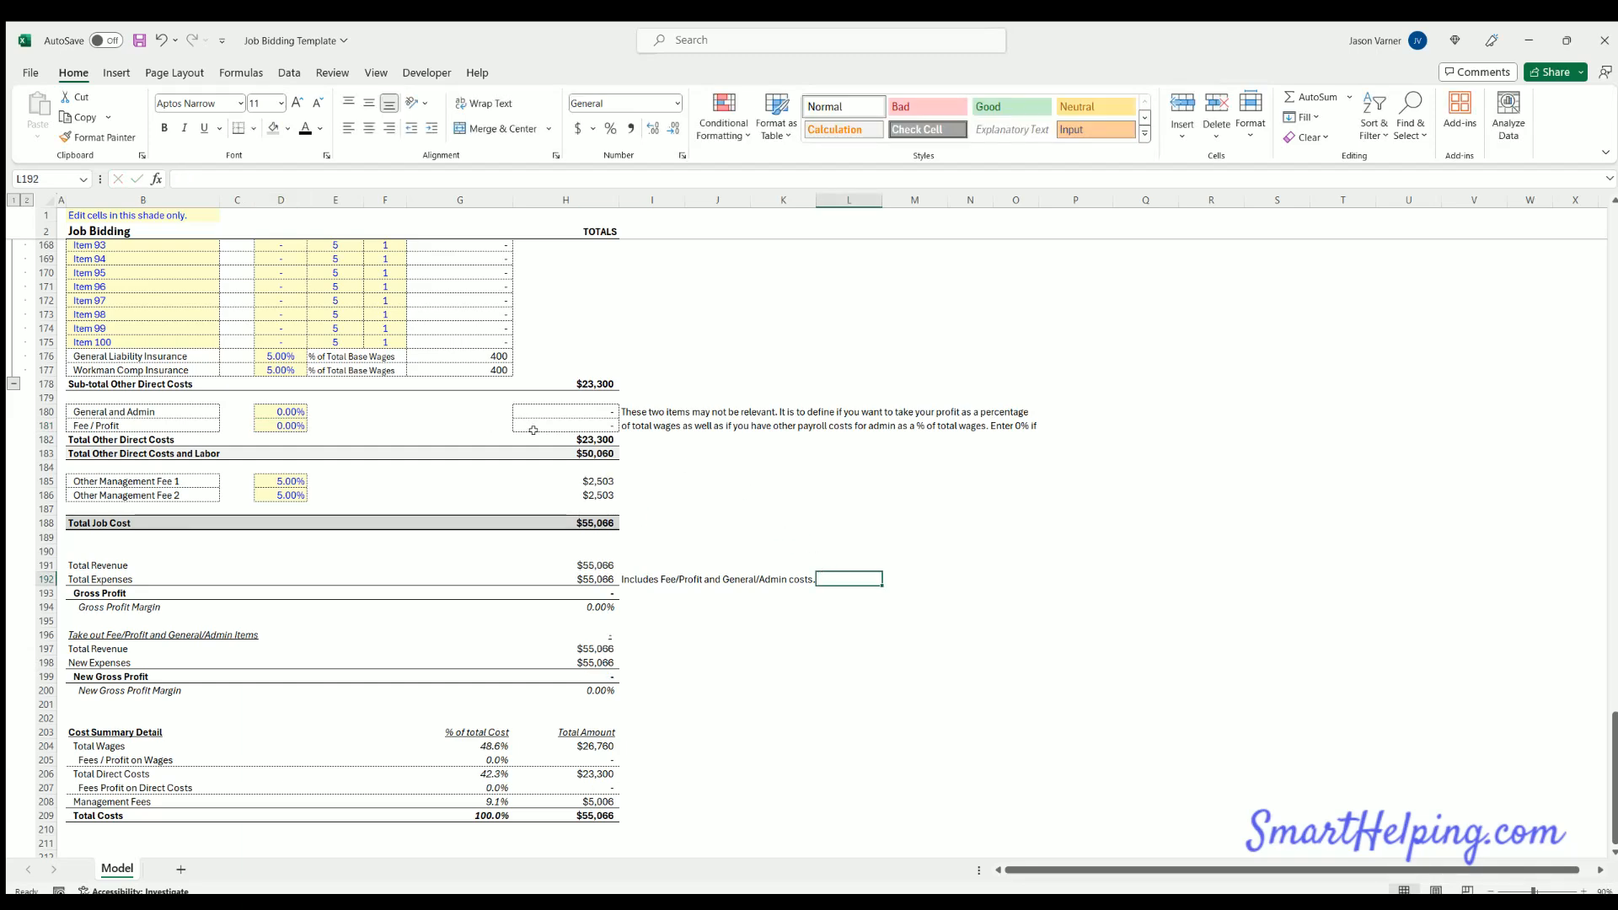
pyautogui.scroll(-4, 568, 595)
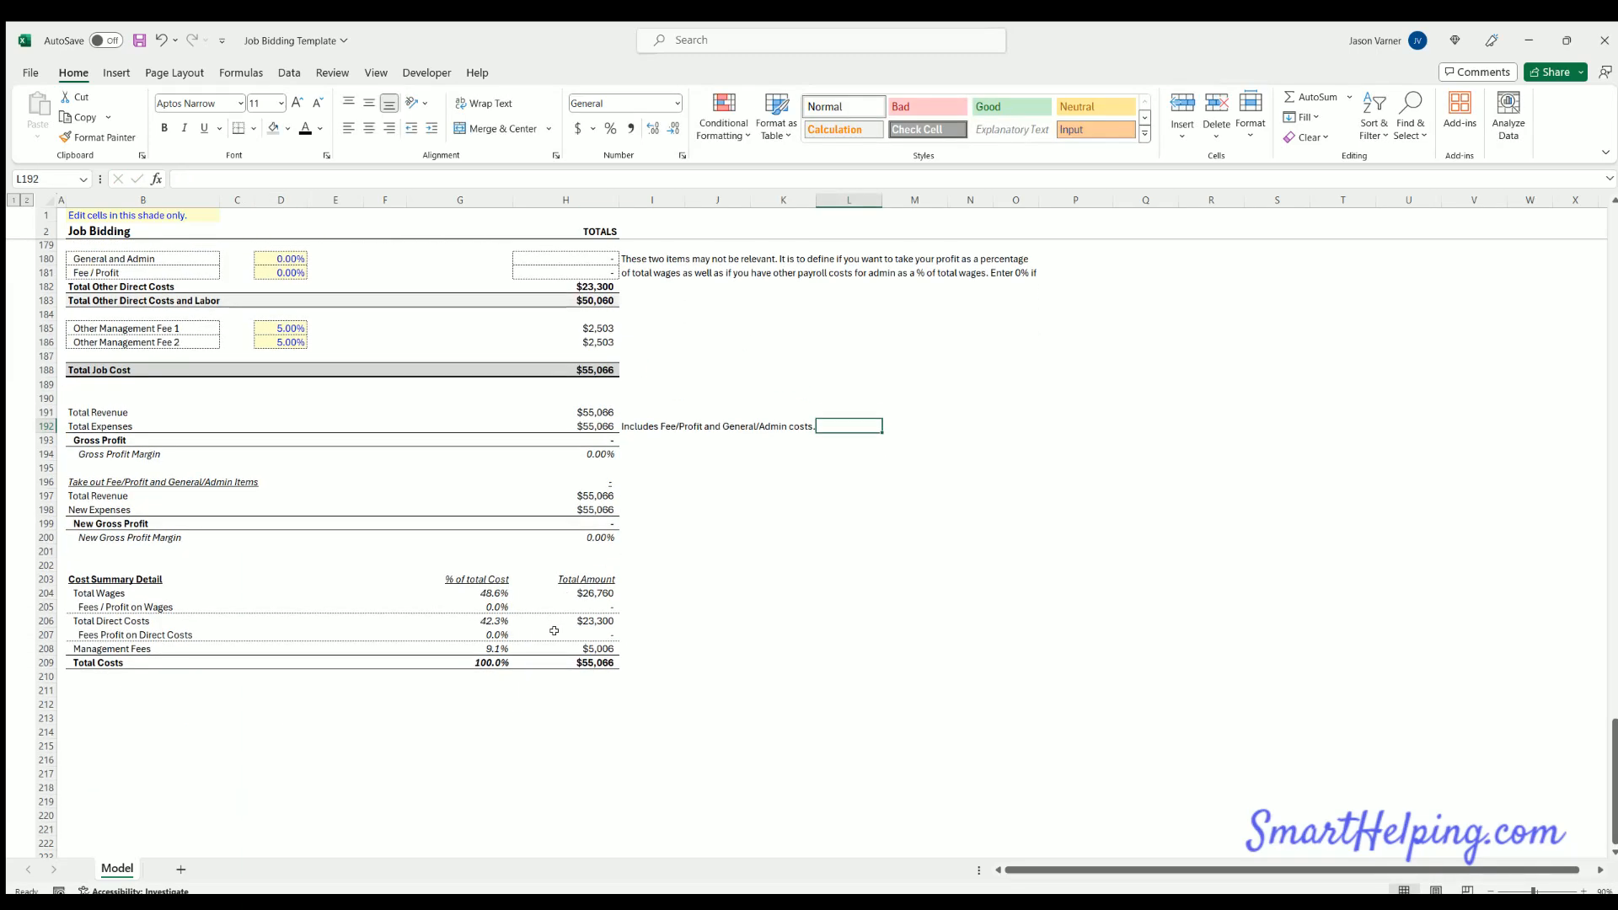
# Set the Desired Margin to 15% and review the gross profit figures below Total Job Cost
pyautogui.scroll(20, 554, 630)
pyautogui.click(477, 301)
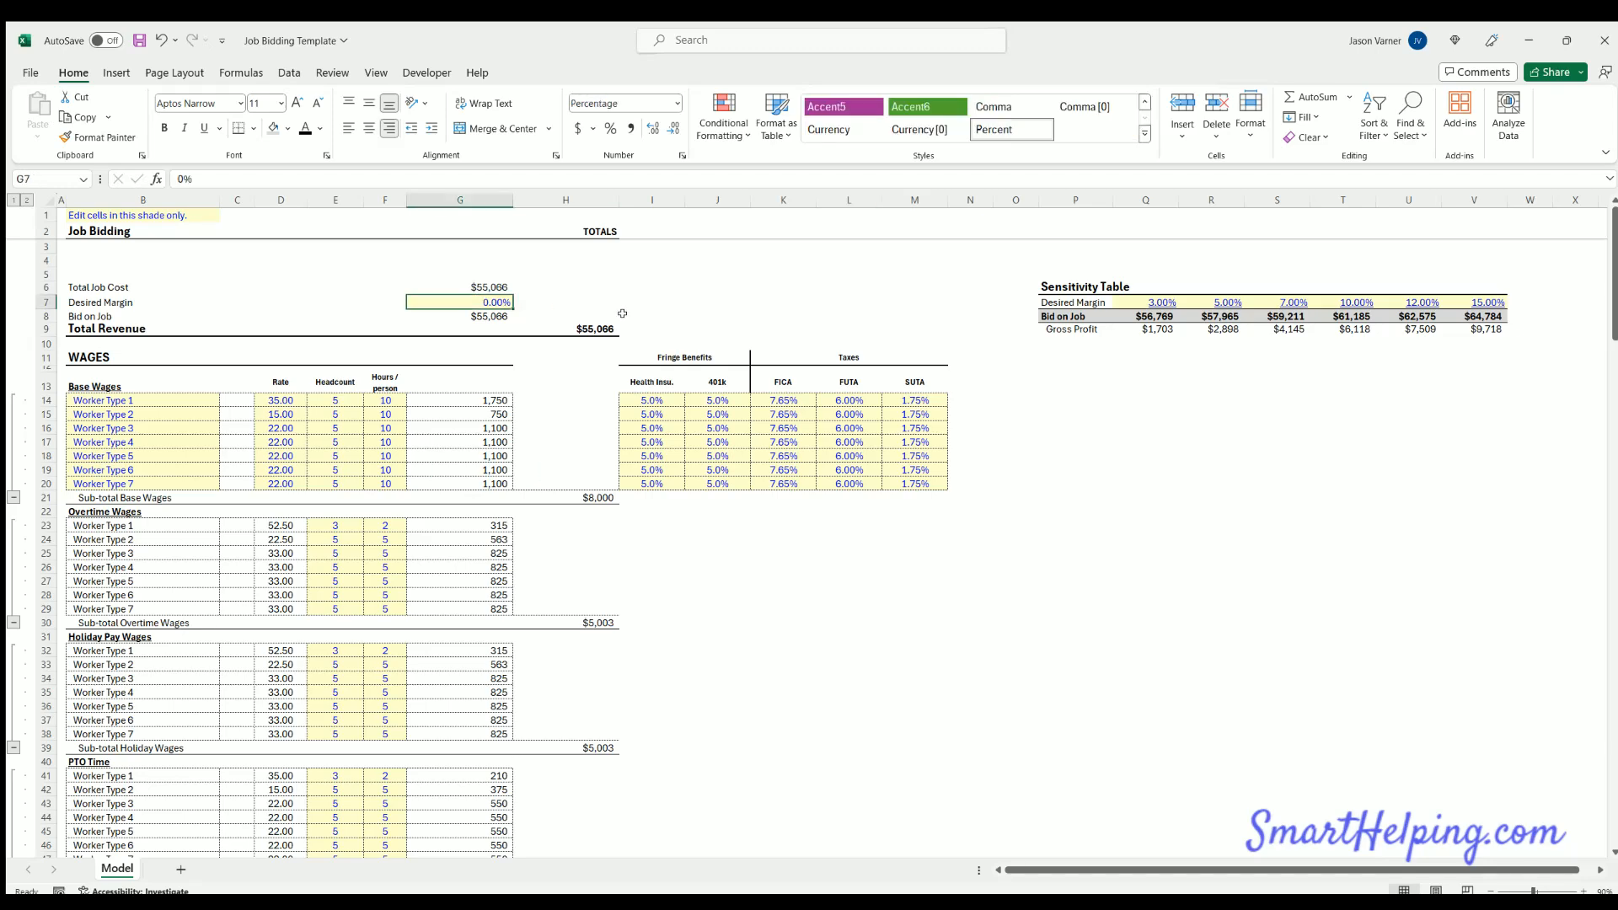
pyautogui.write('15')
pyautogui.press('Return')
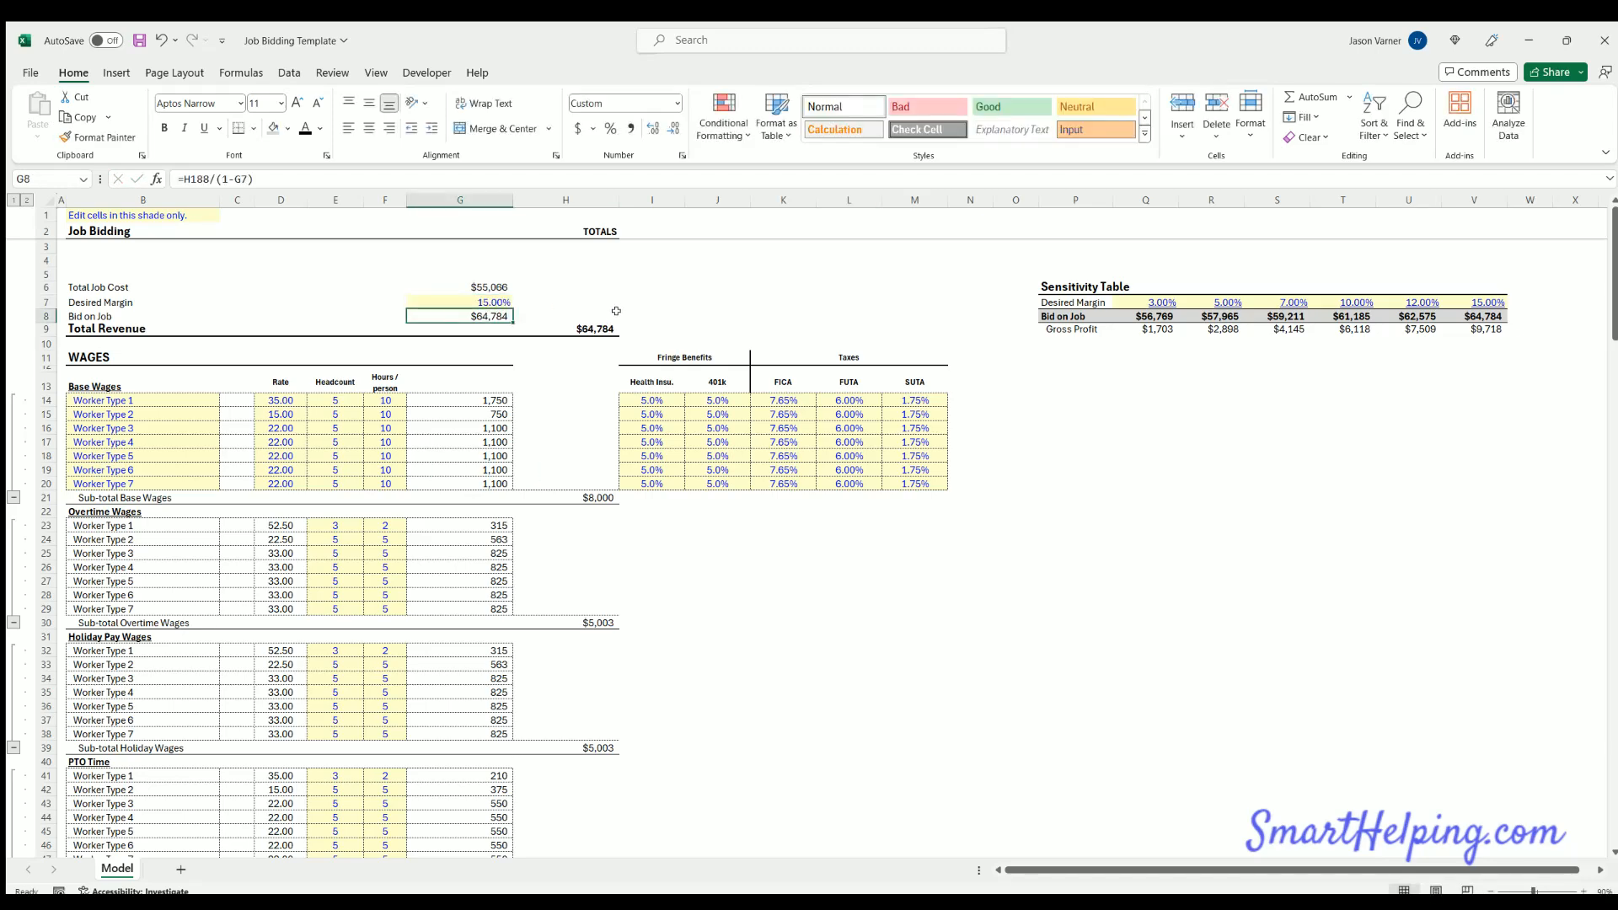
pyautogui.scroll(-20, 549, 626)
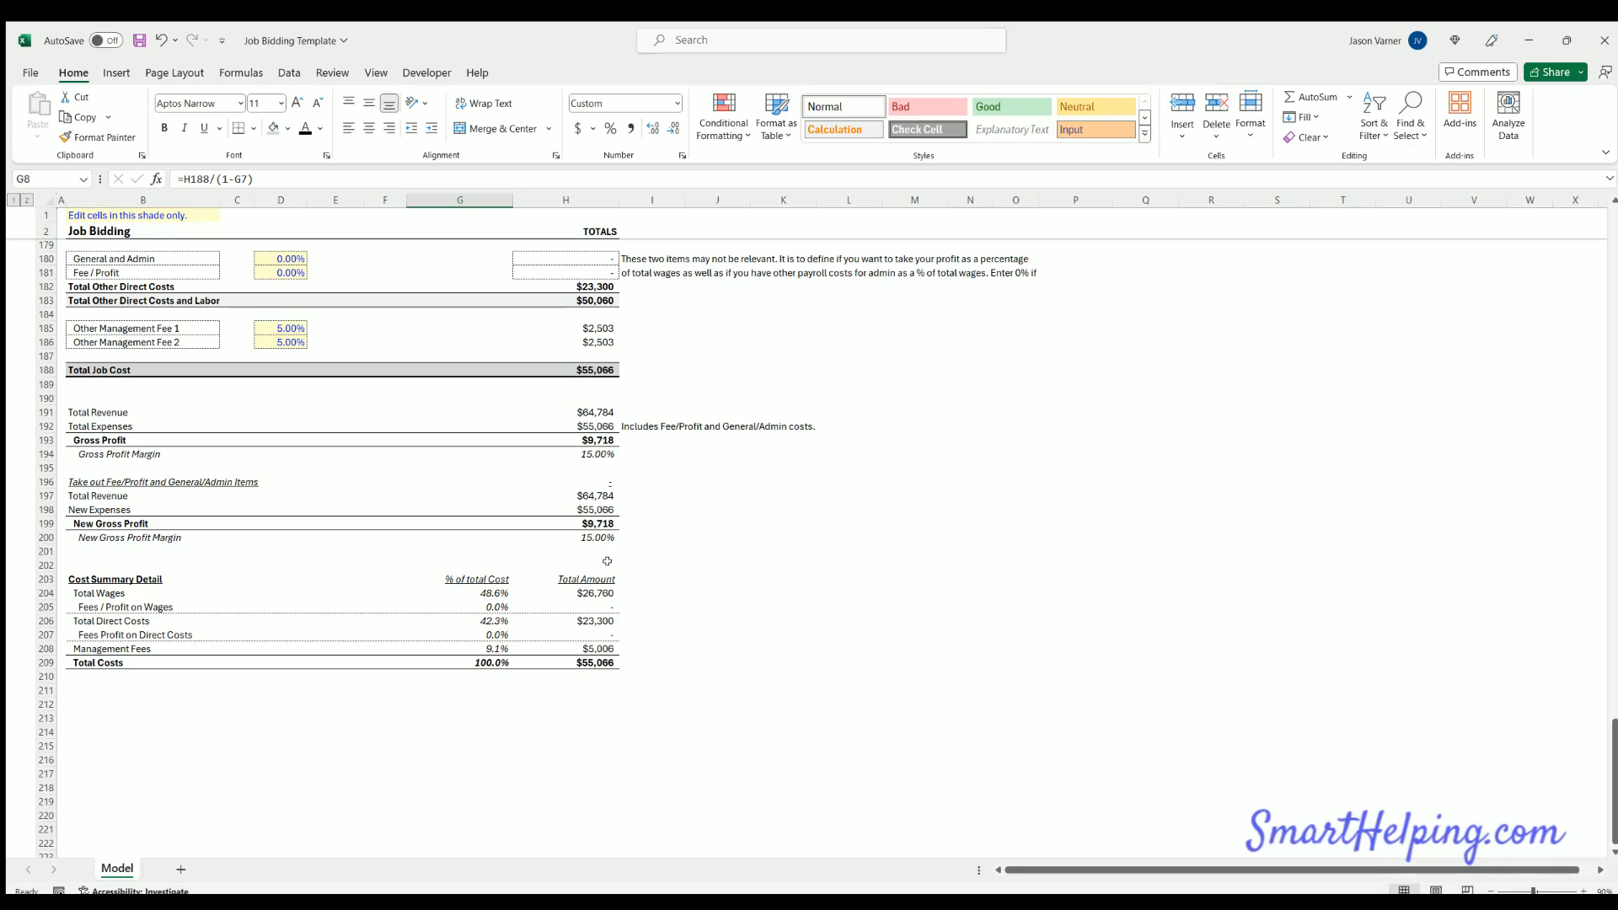
# Undo the last Desired Margin change and the four General and Admin and Fee / Profit percentage changes
pyautogui.scroll(20, 512, 640)
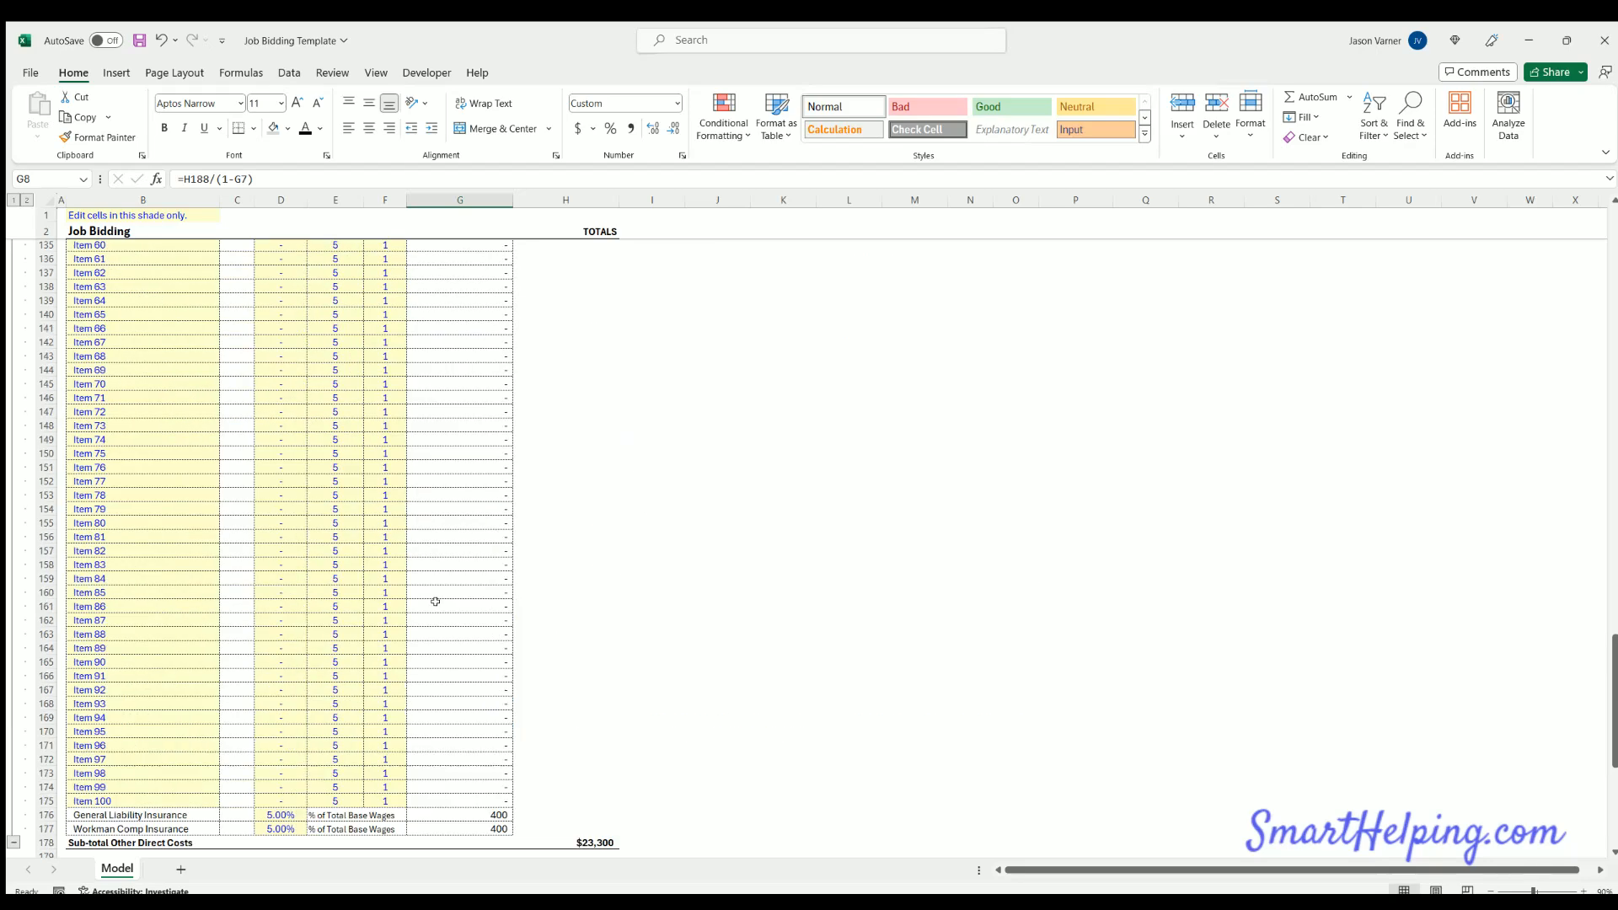
pyautogui.click(160, 40)
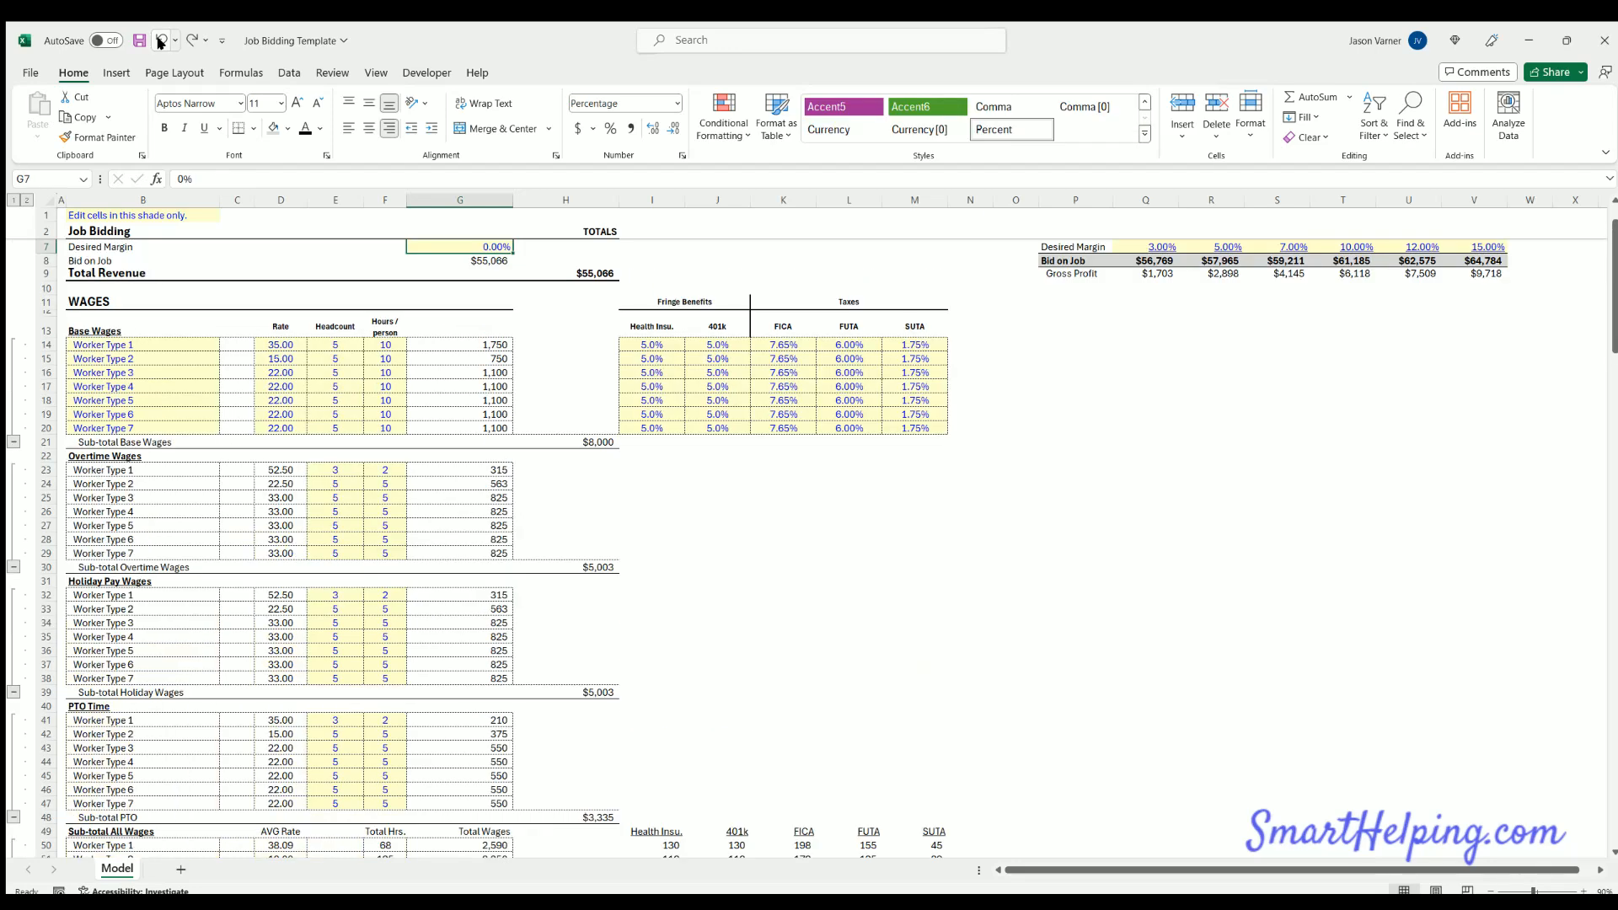
pyautogui.click(159, 41)
pyautogui.click(159, 41)
pyautogui.click(159, 41)
pyautogui.click(159, 40)
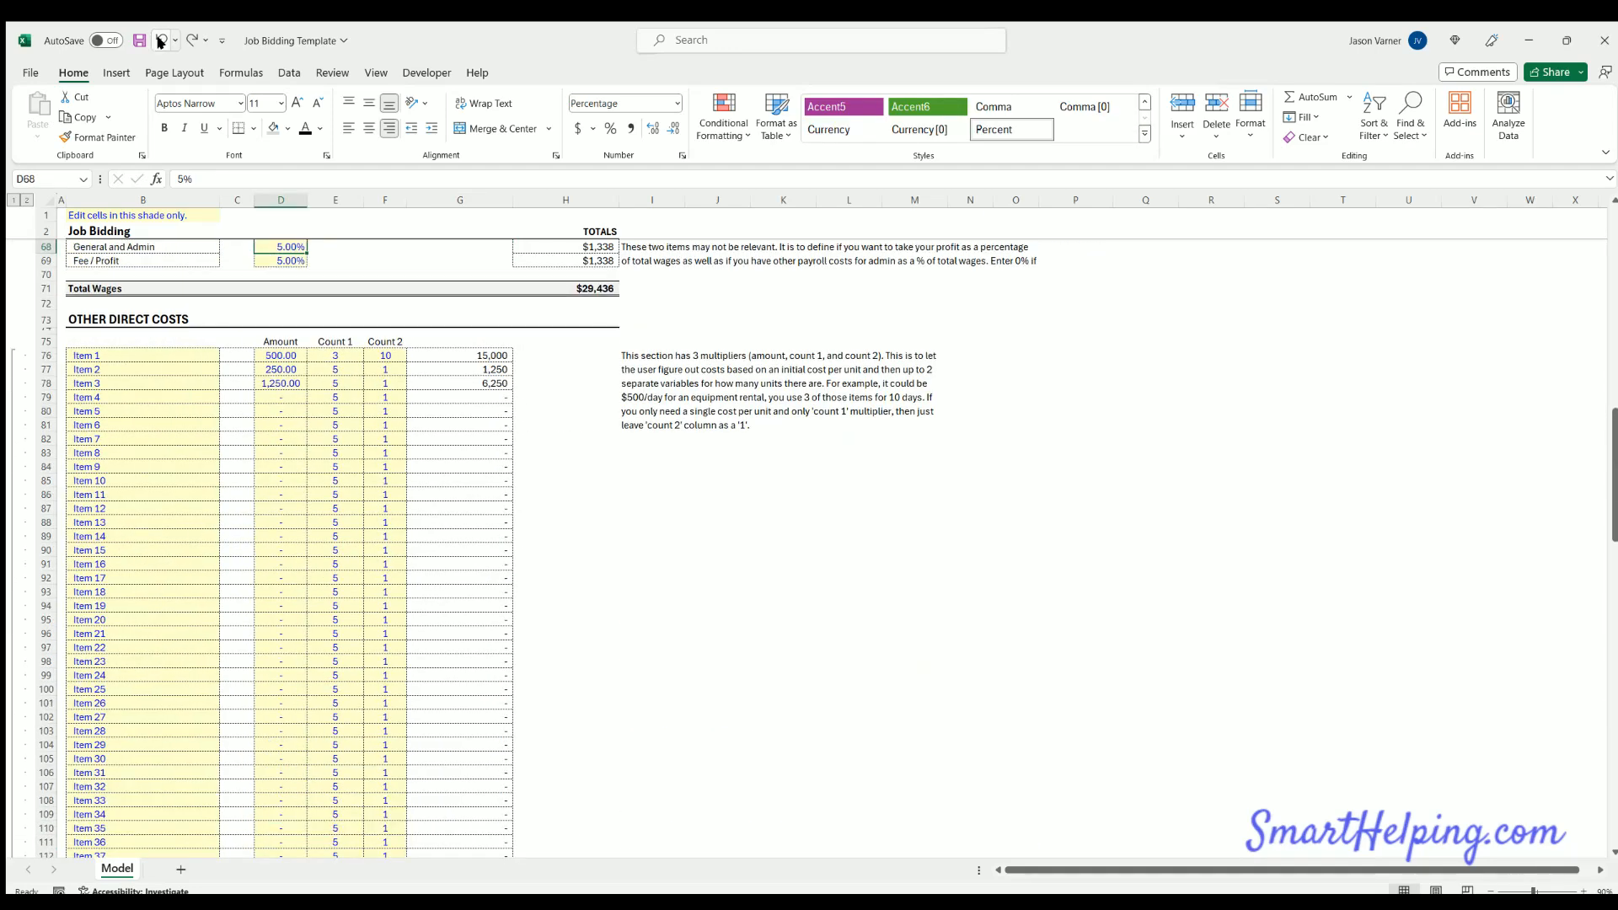
pyautogui.scroll(4, 416, 452)
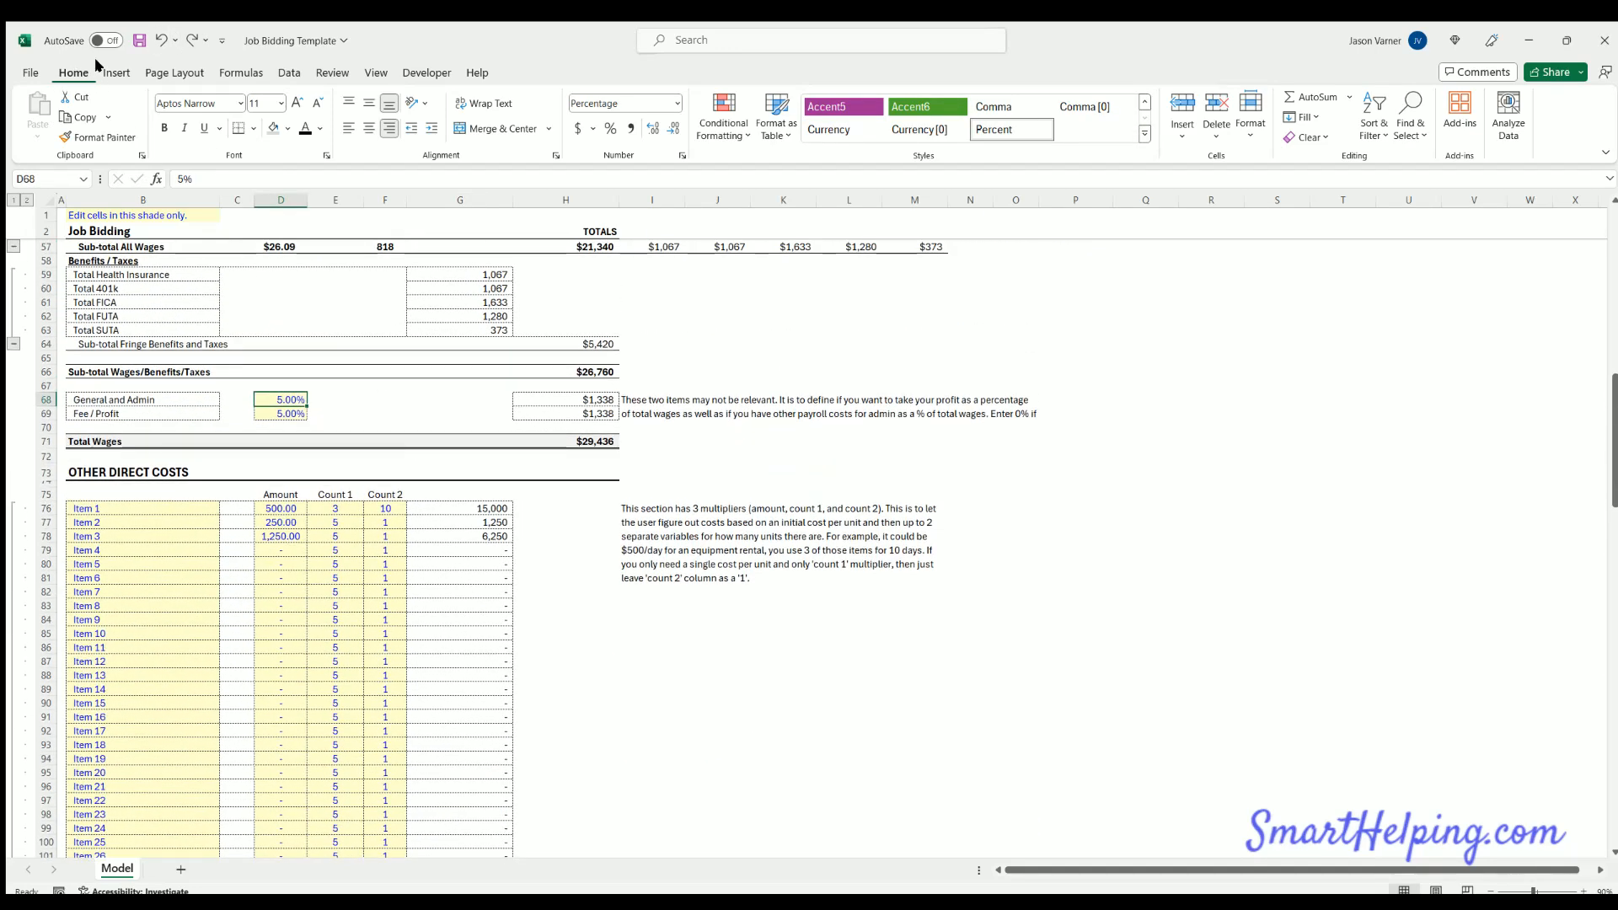
pyautogui.scroll(18, 228, 488)
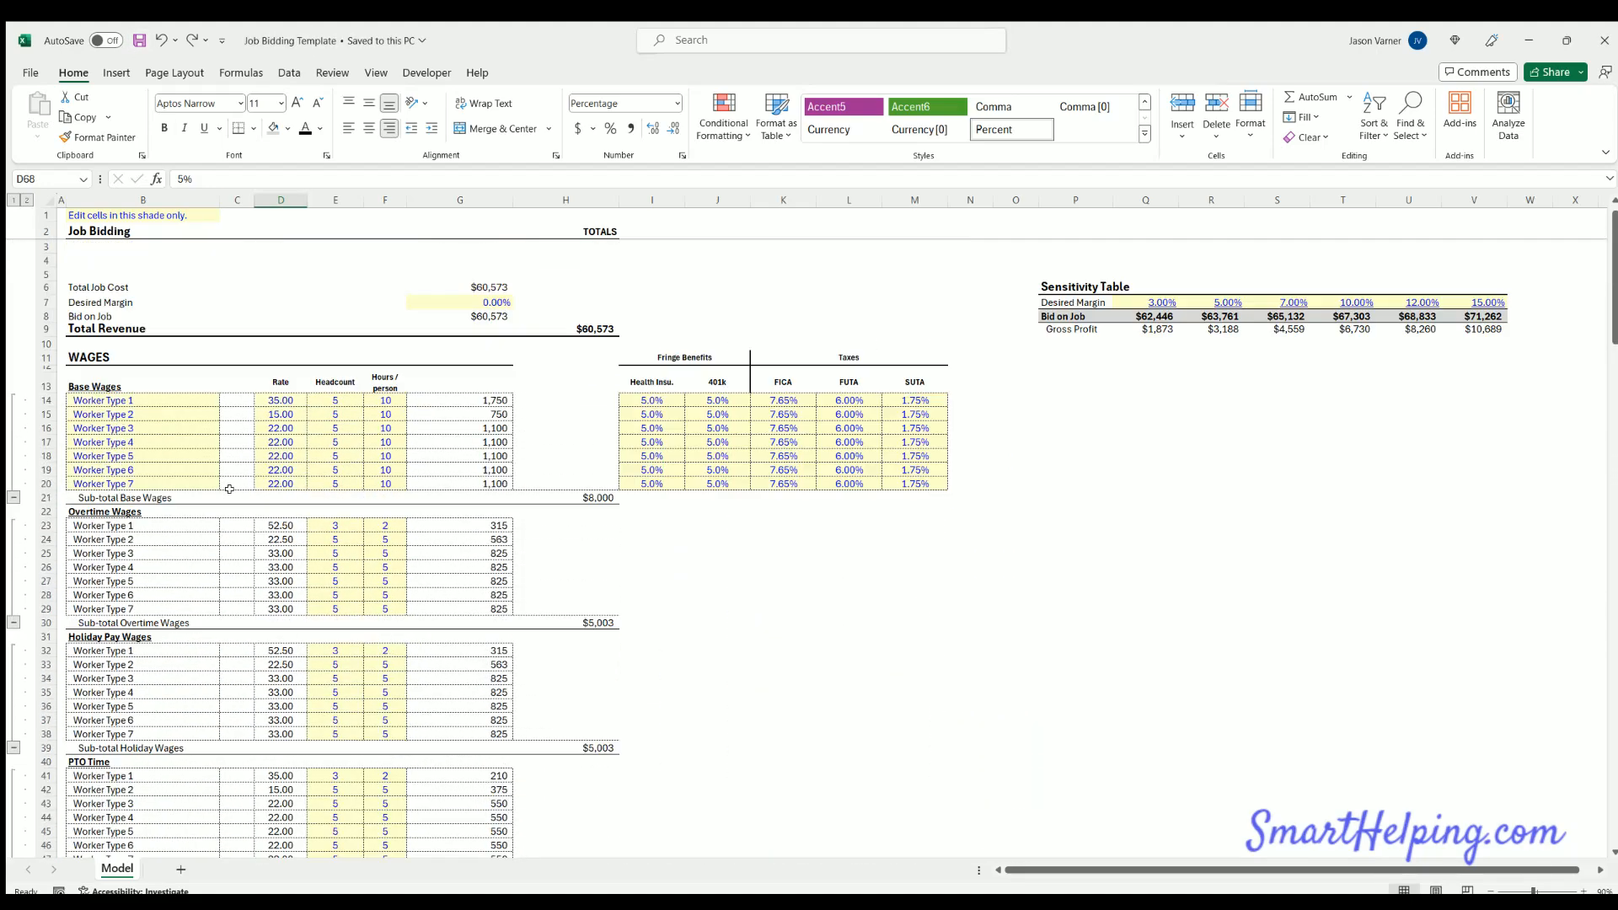
# Examine the Other Direct Costs section with its multiplier note and Item 2's Amount, Count 1 and Count 2 cells
pyautogui.scroll(-15, 229, 488)
pyautogui.scroll(-10, 271, 552)
pyautogui.scroll(3, 126, 310)
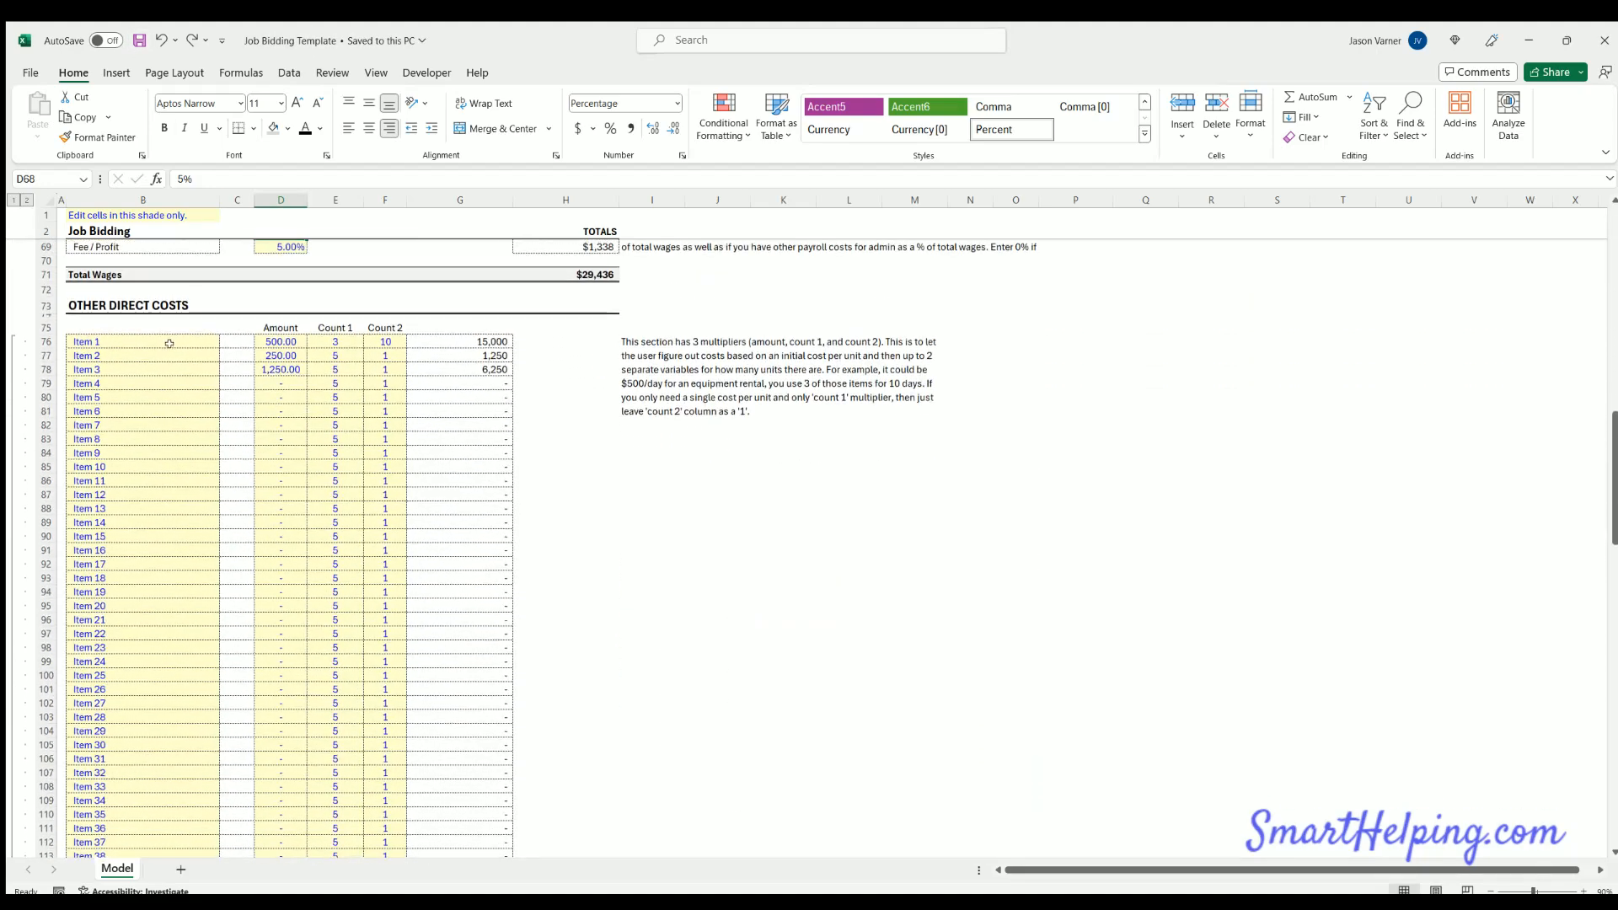
pyautogui.scroll(2, 128, 308)
pyautogui.scroll(2, 131, 301)
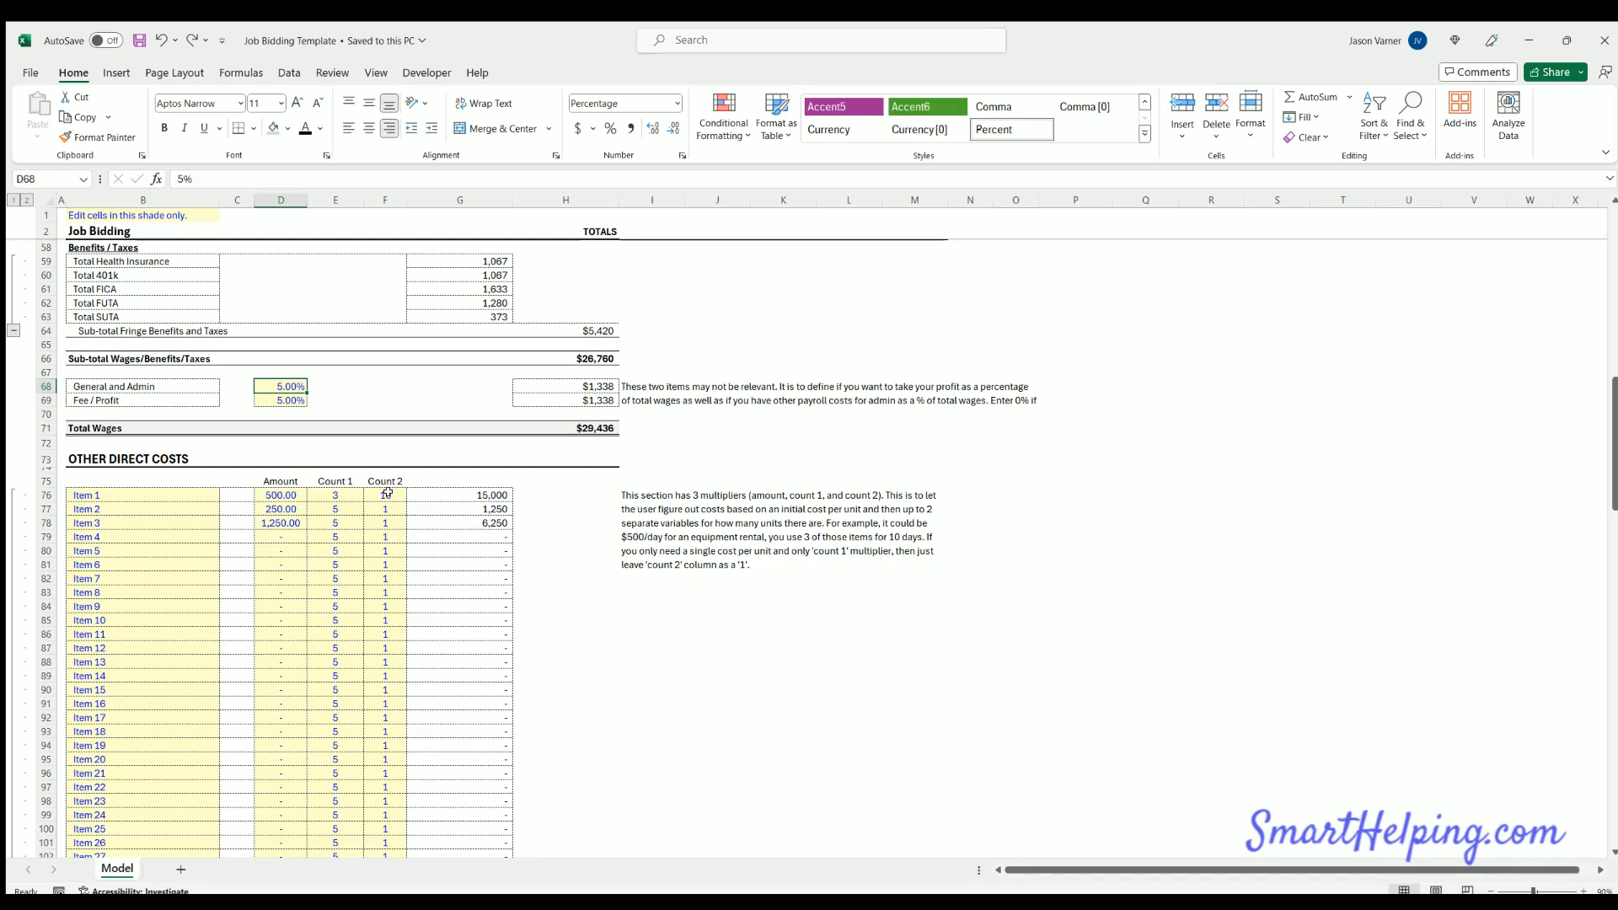
pyautogui.click(996, 661)
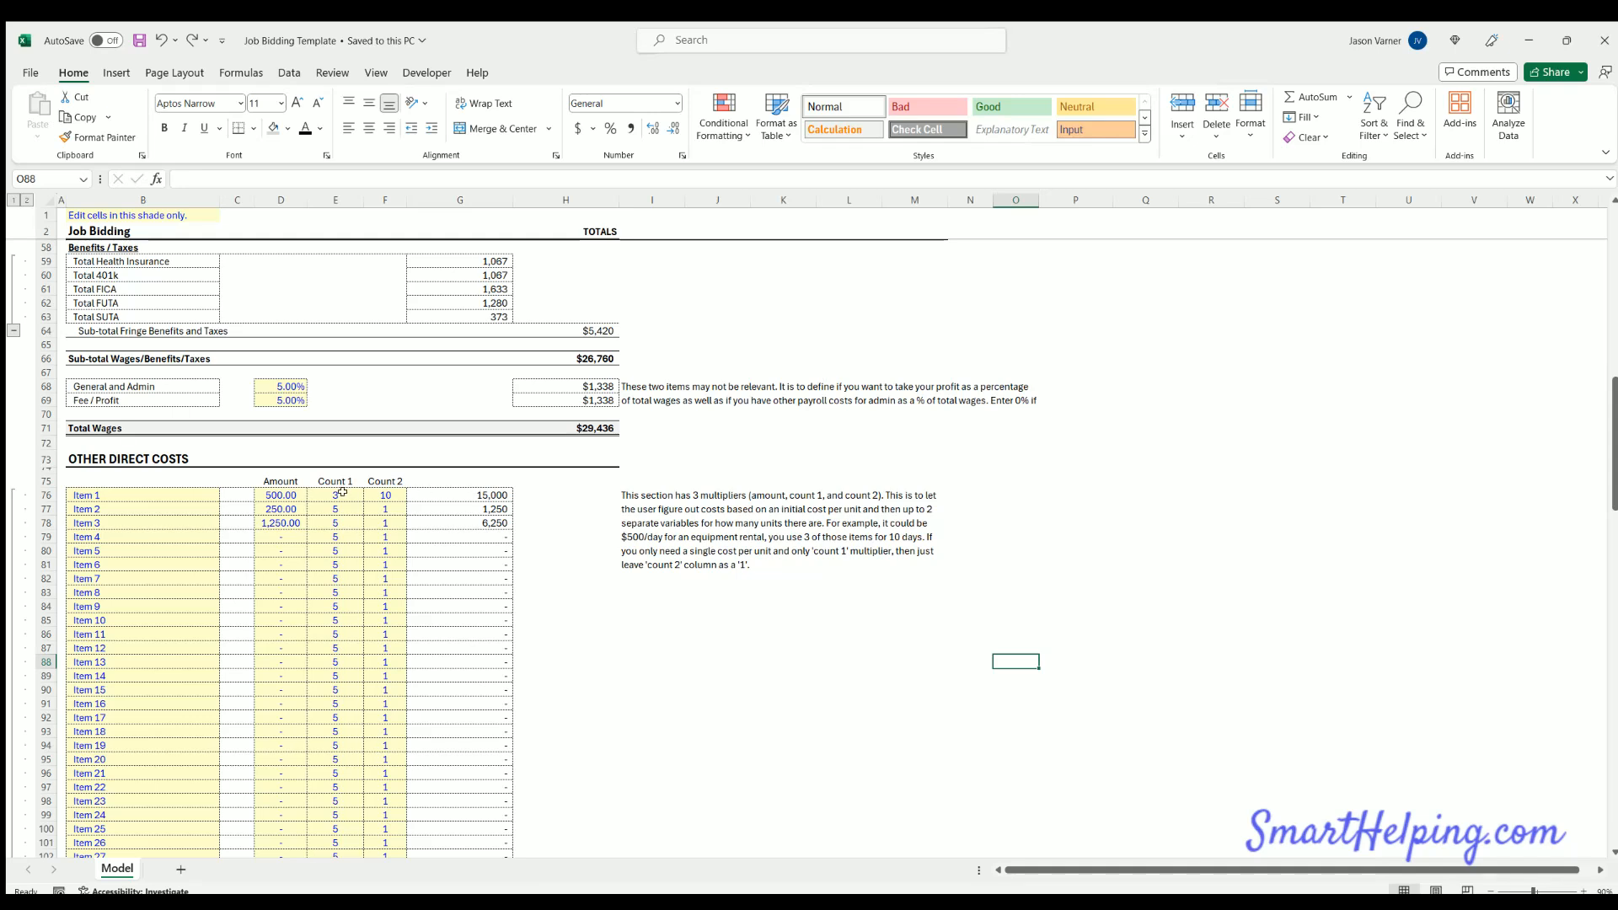
pyautogui.click(270, 506)
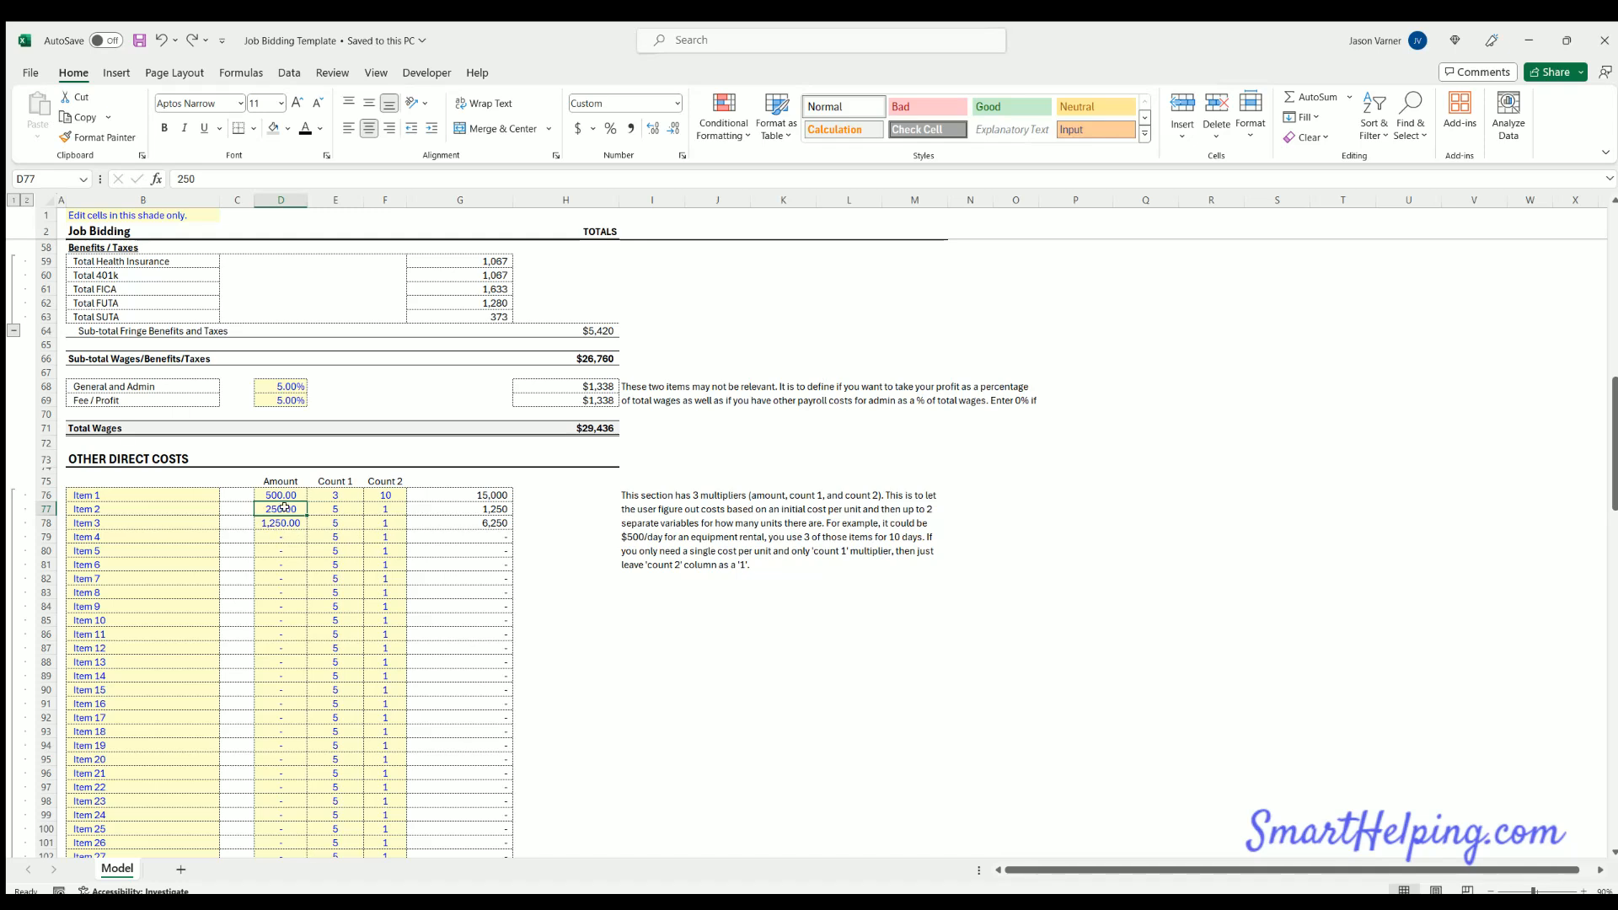
pyautogui.click(335, 509)
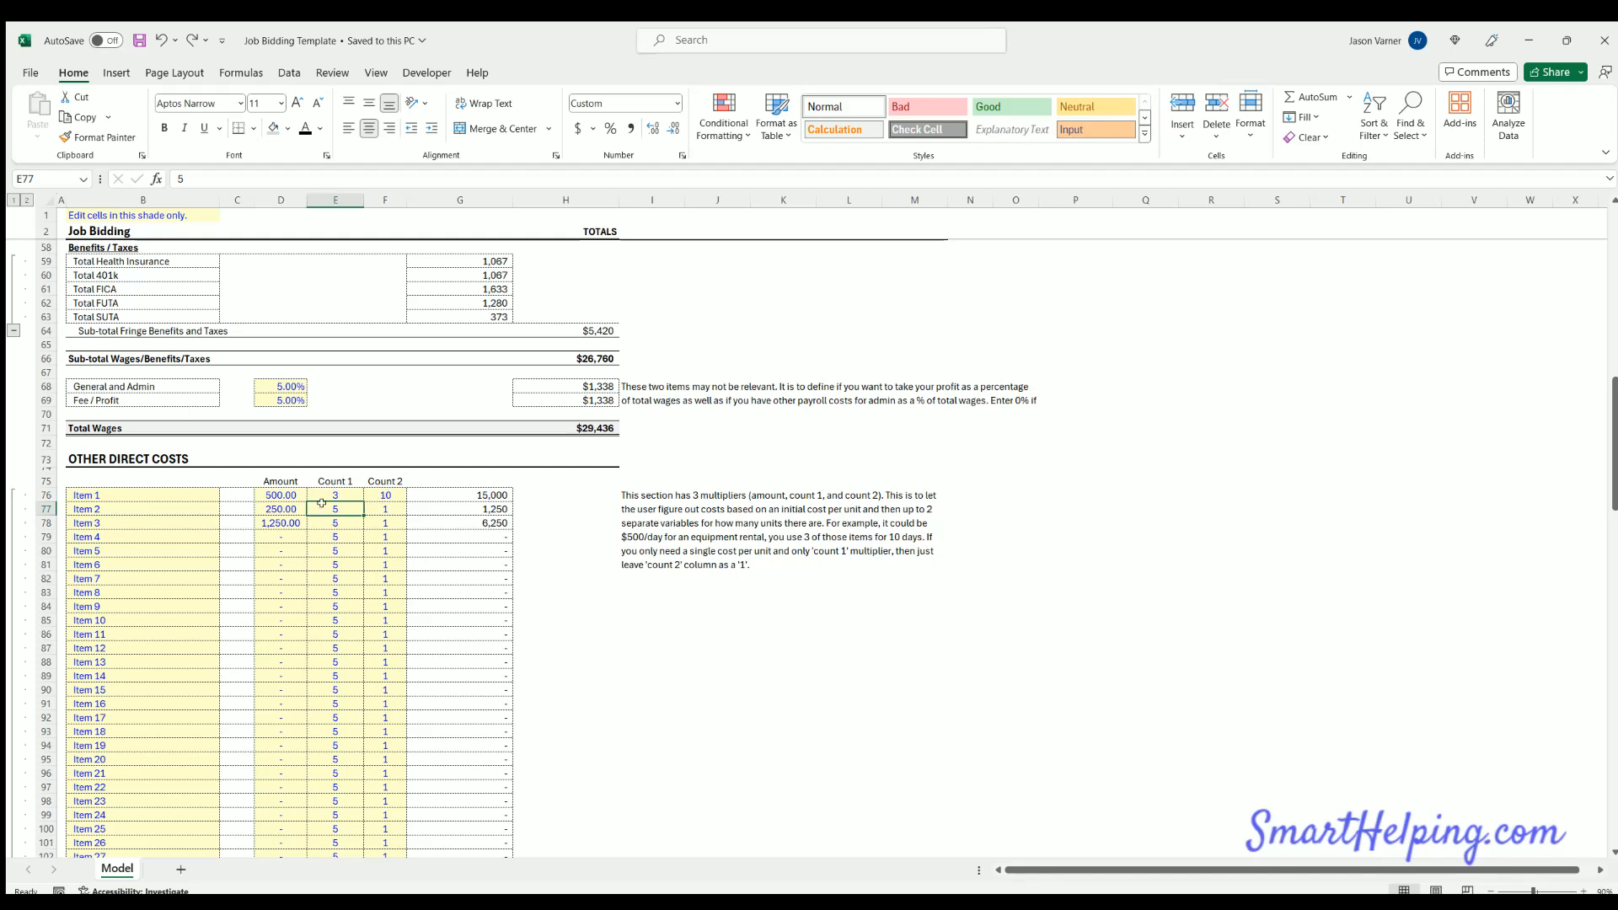
pyautogui.click(384, 509)
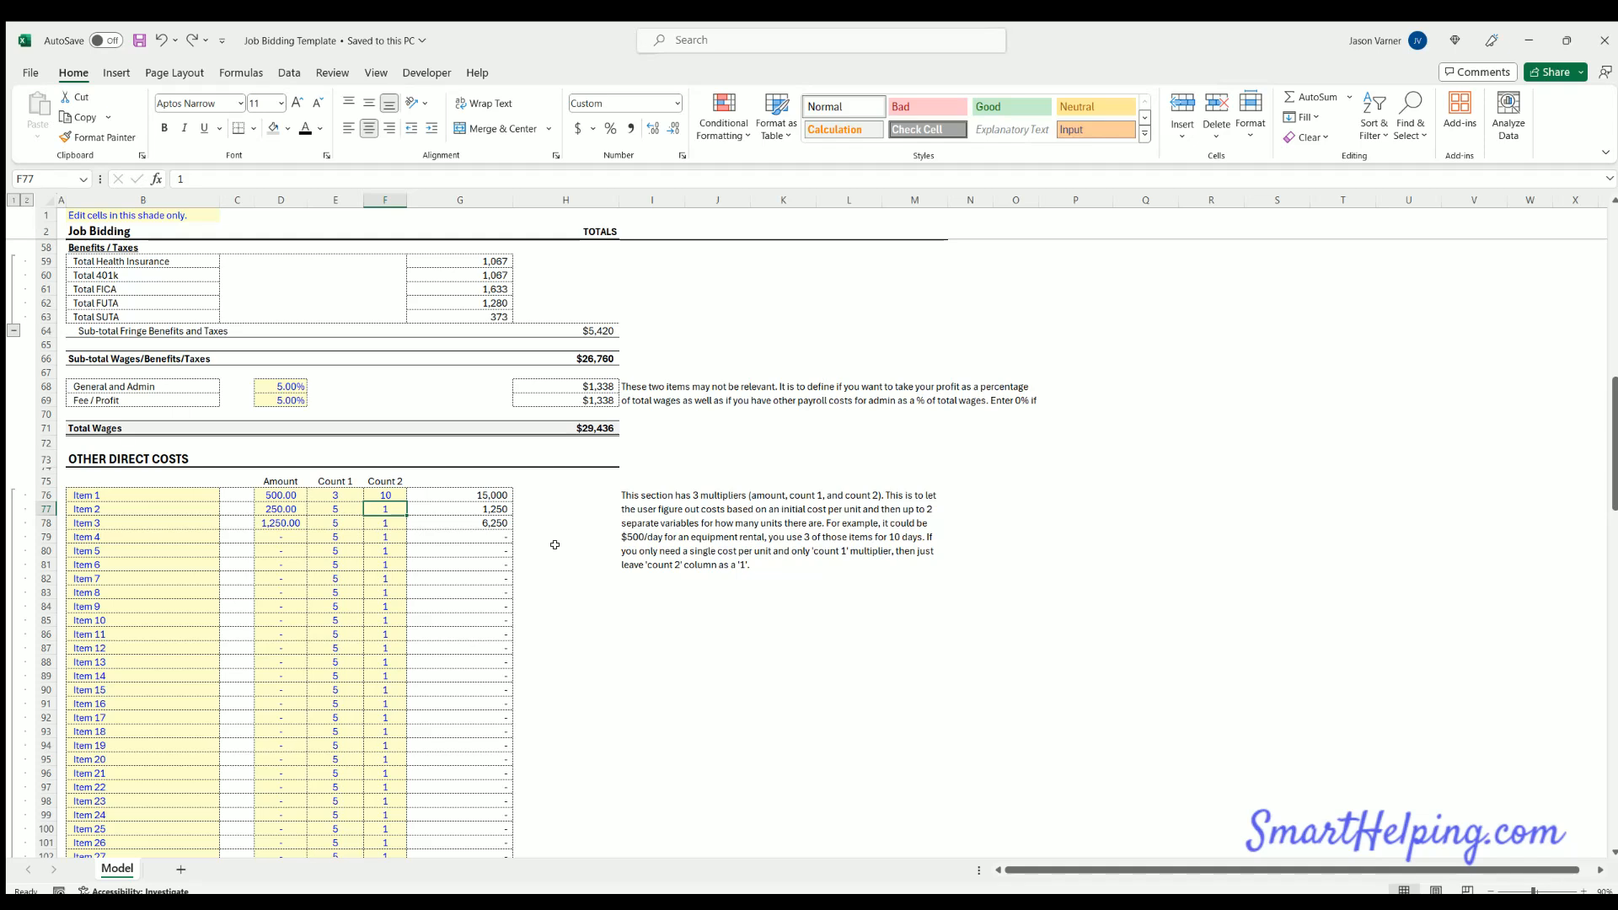
# Try 0 as Item 2's Count 2 under Other Direct Costs and set it back to 1
pyautogui.write('0')
pyautogui.hotkey('ctrl', 'Return')
pyautogui.write('1')
pyautogui.hotkey('ctrl', 'Return')
pyautogui.press('Left')
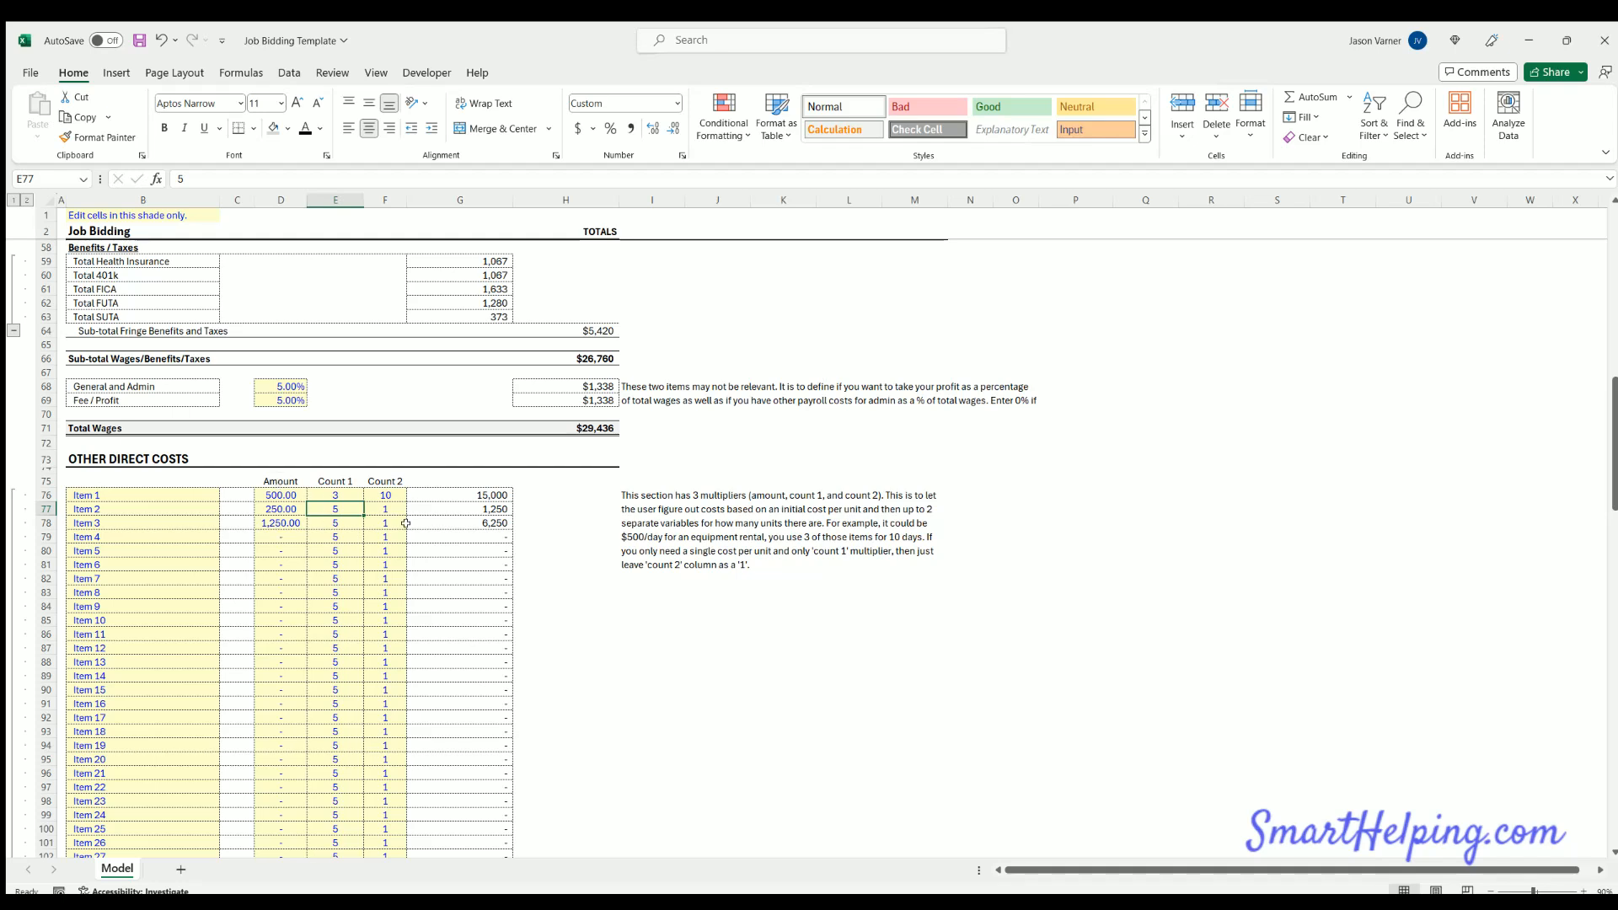
# Set Item 3's Count 1 under Other Direct Costs to 1
pyautogui.click(335, 521)
pyautogui.write('1')
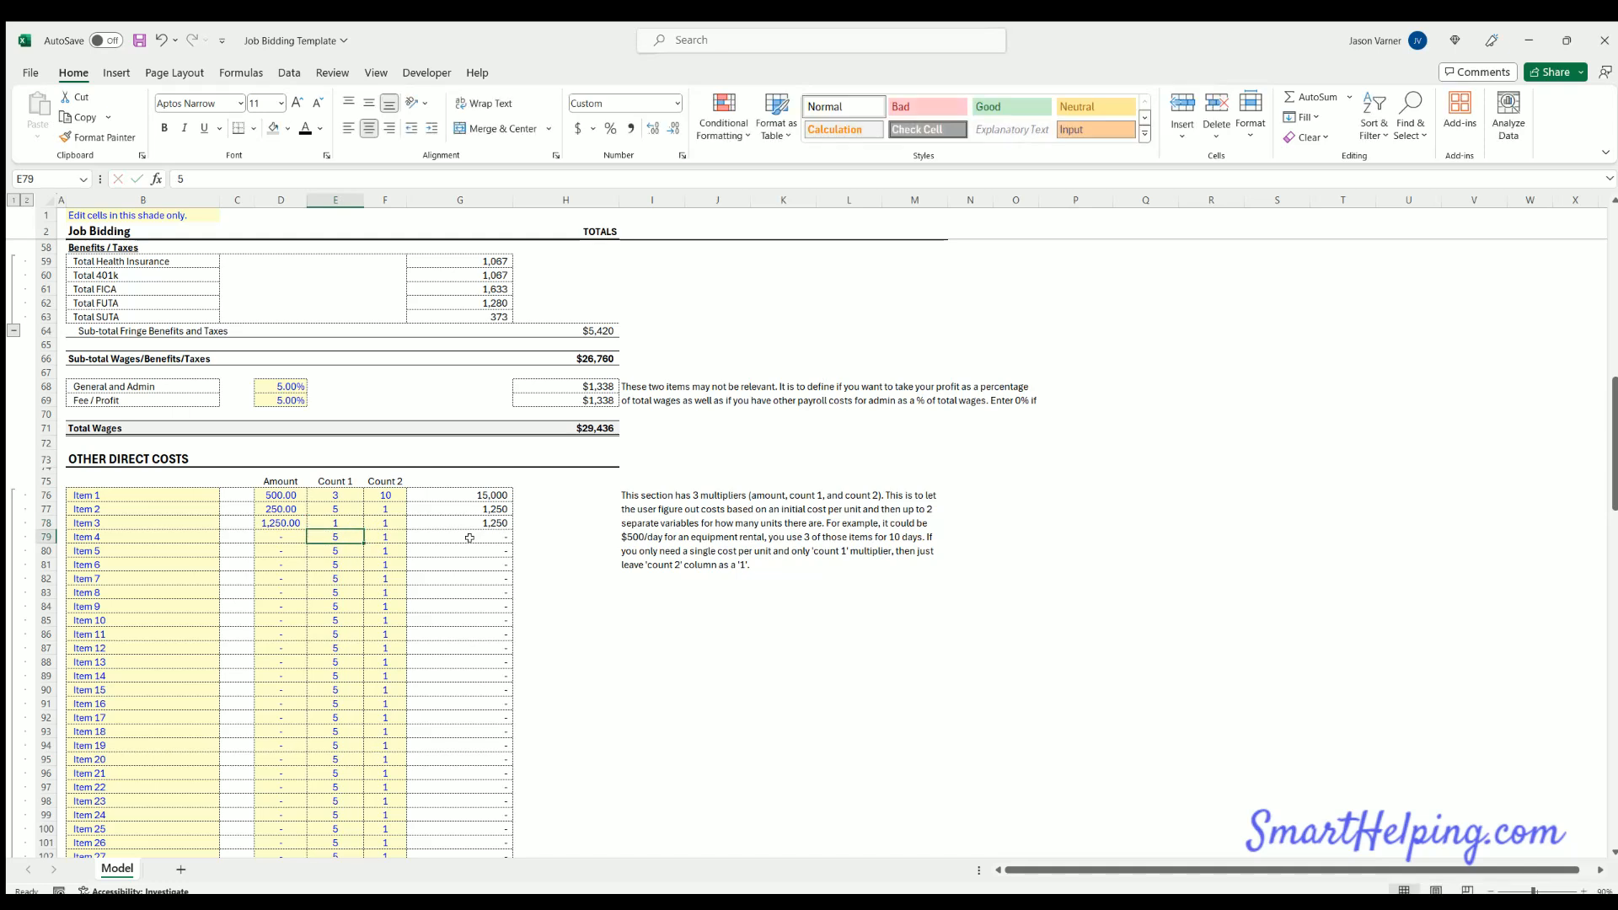
# Set Item 3's Count 1 under Other Direct Costs back to 5
pyautogui.press('Left')
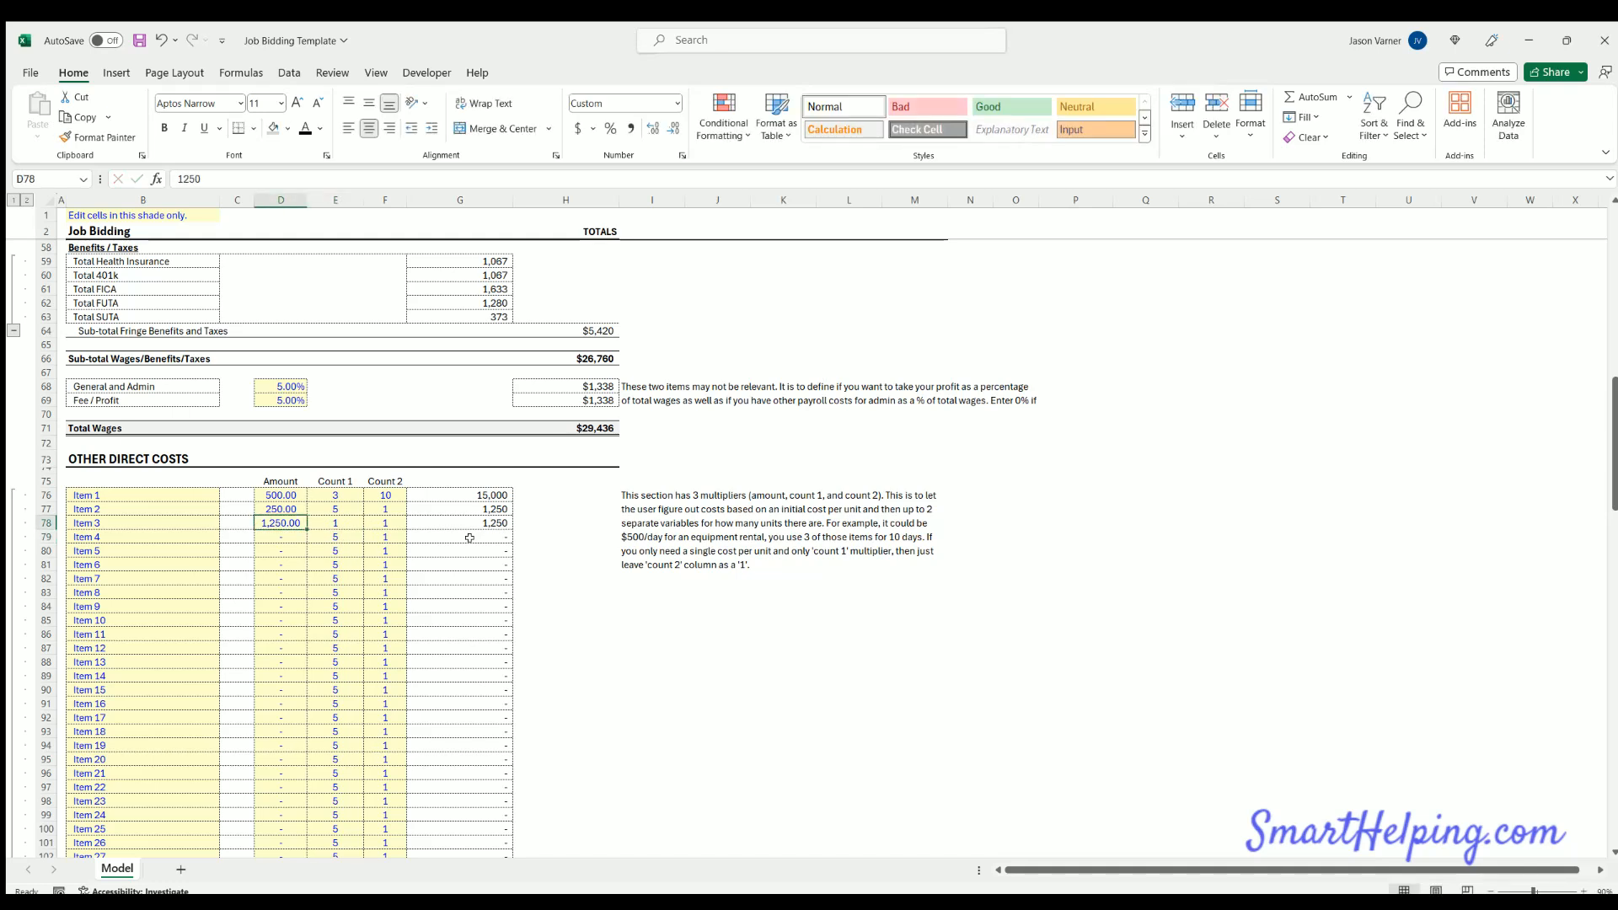
pyautogui.press('Right')
pyautogui.write('5')
pyautogui.press('Return')
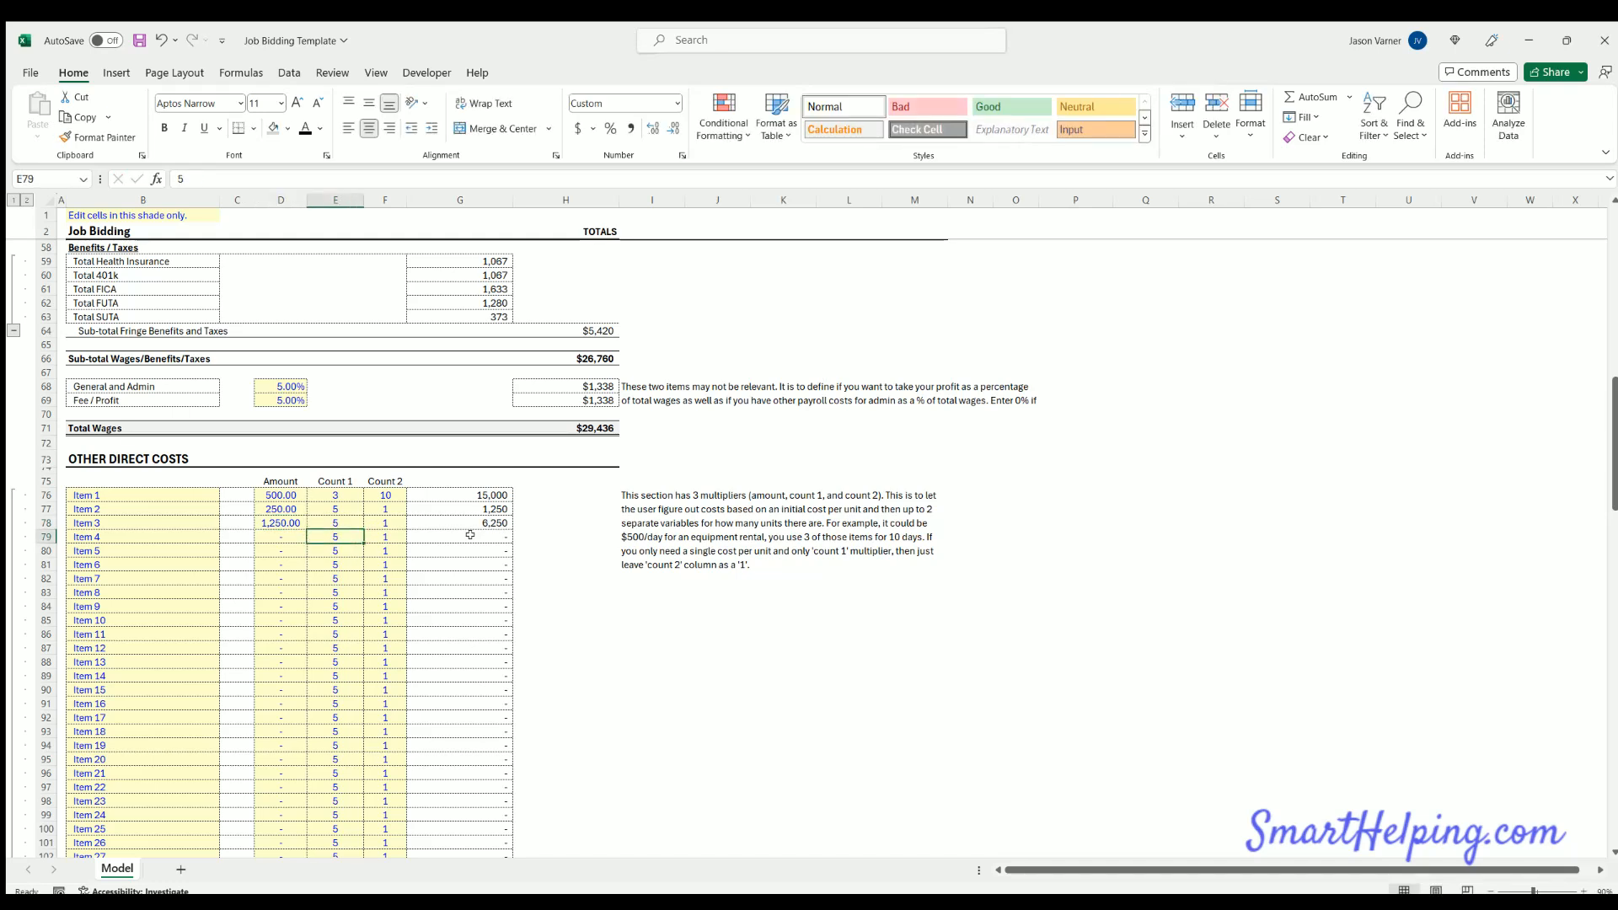
# Examine the editable item name cells and the long item list under Other Direct Costs
pyautogui.click(114, 494)
pyautogui.press('Down')
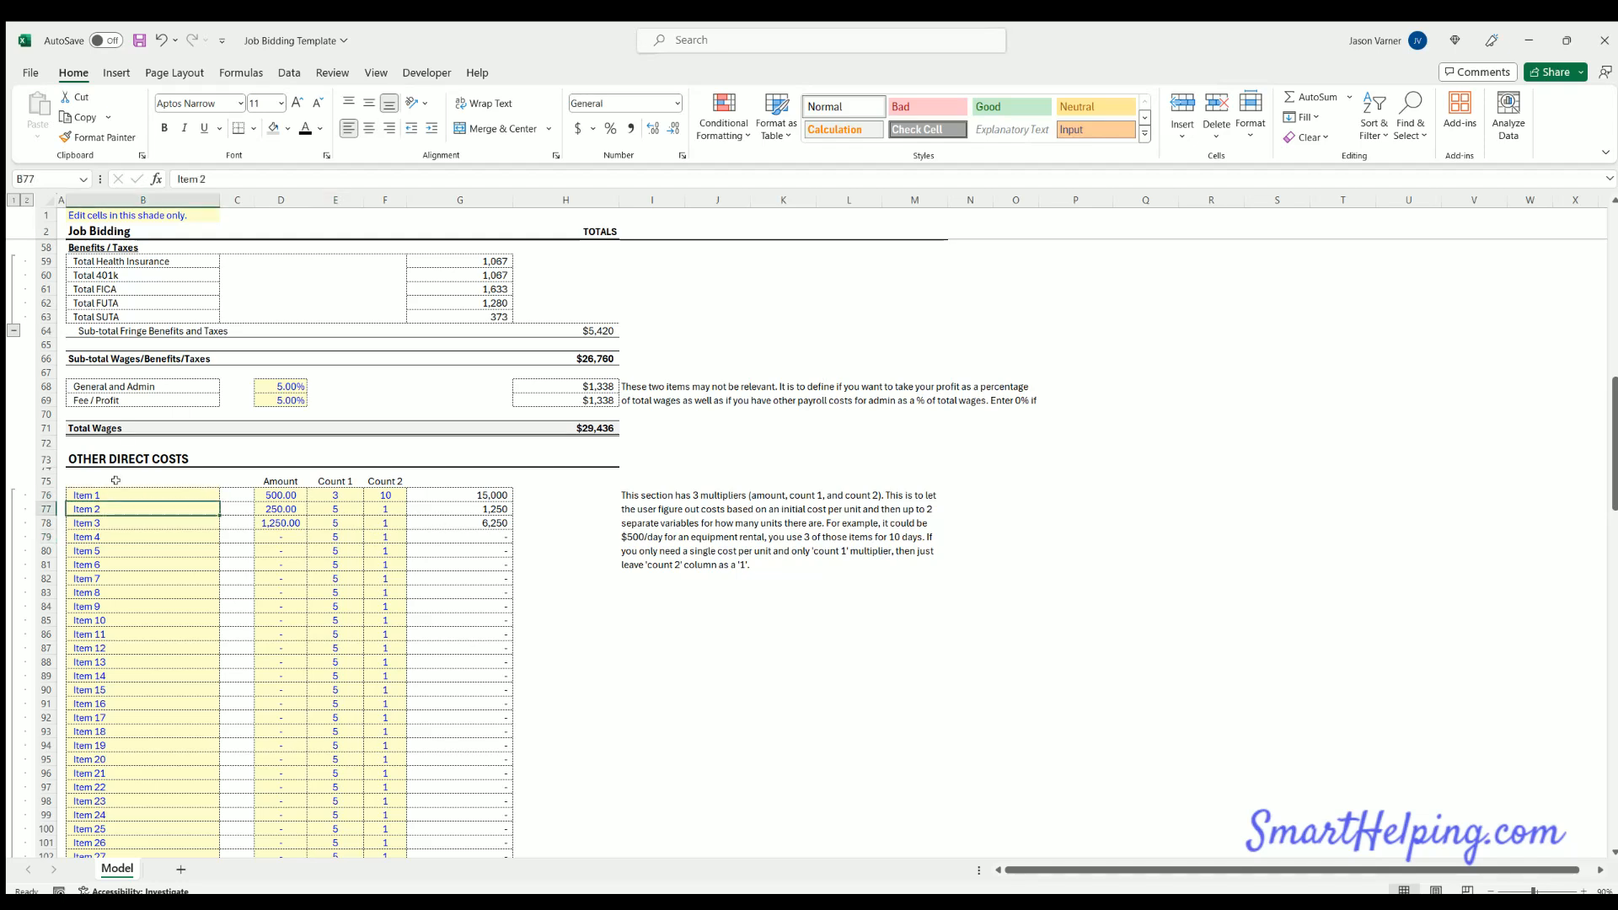
pyautogui.click(113, 493)
pyautogui.click(112, 510)
pyautogui.click(110, 534)
pyautogui.click(112, 492)
pyautogui.click(110, 511)
pyautogui.click(110, 538)
pyautogui.click(112, 580)
pyautogui.click(112, 589)
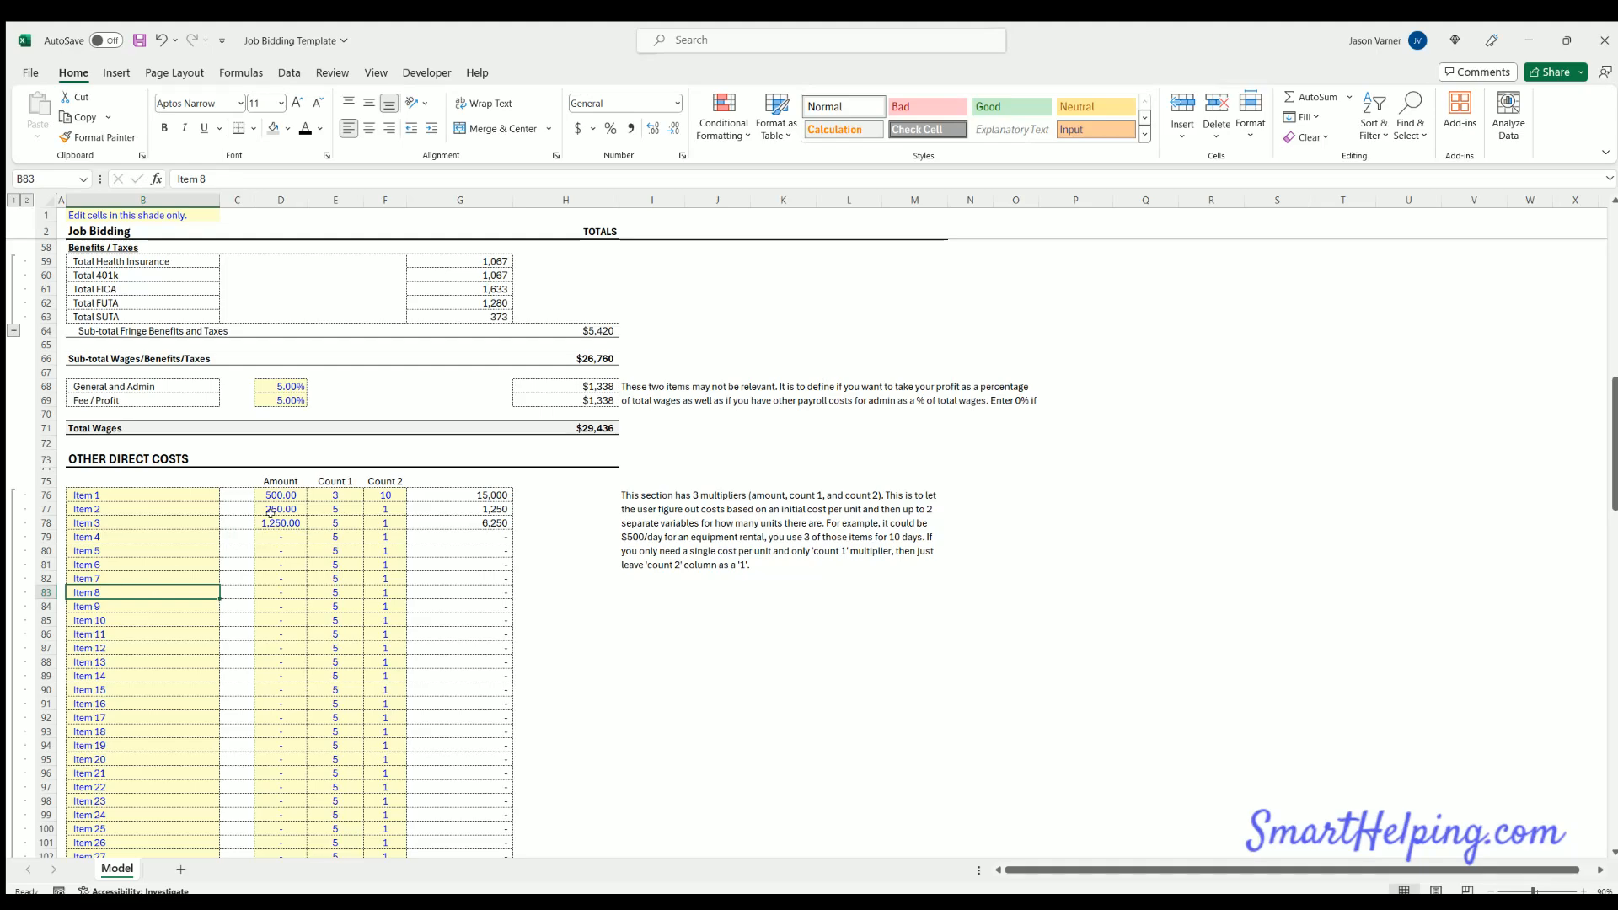
pyautogui.scroll(-3, 272, 513)
pyautogui.scroll(-20, 272, 512)
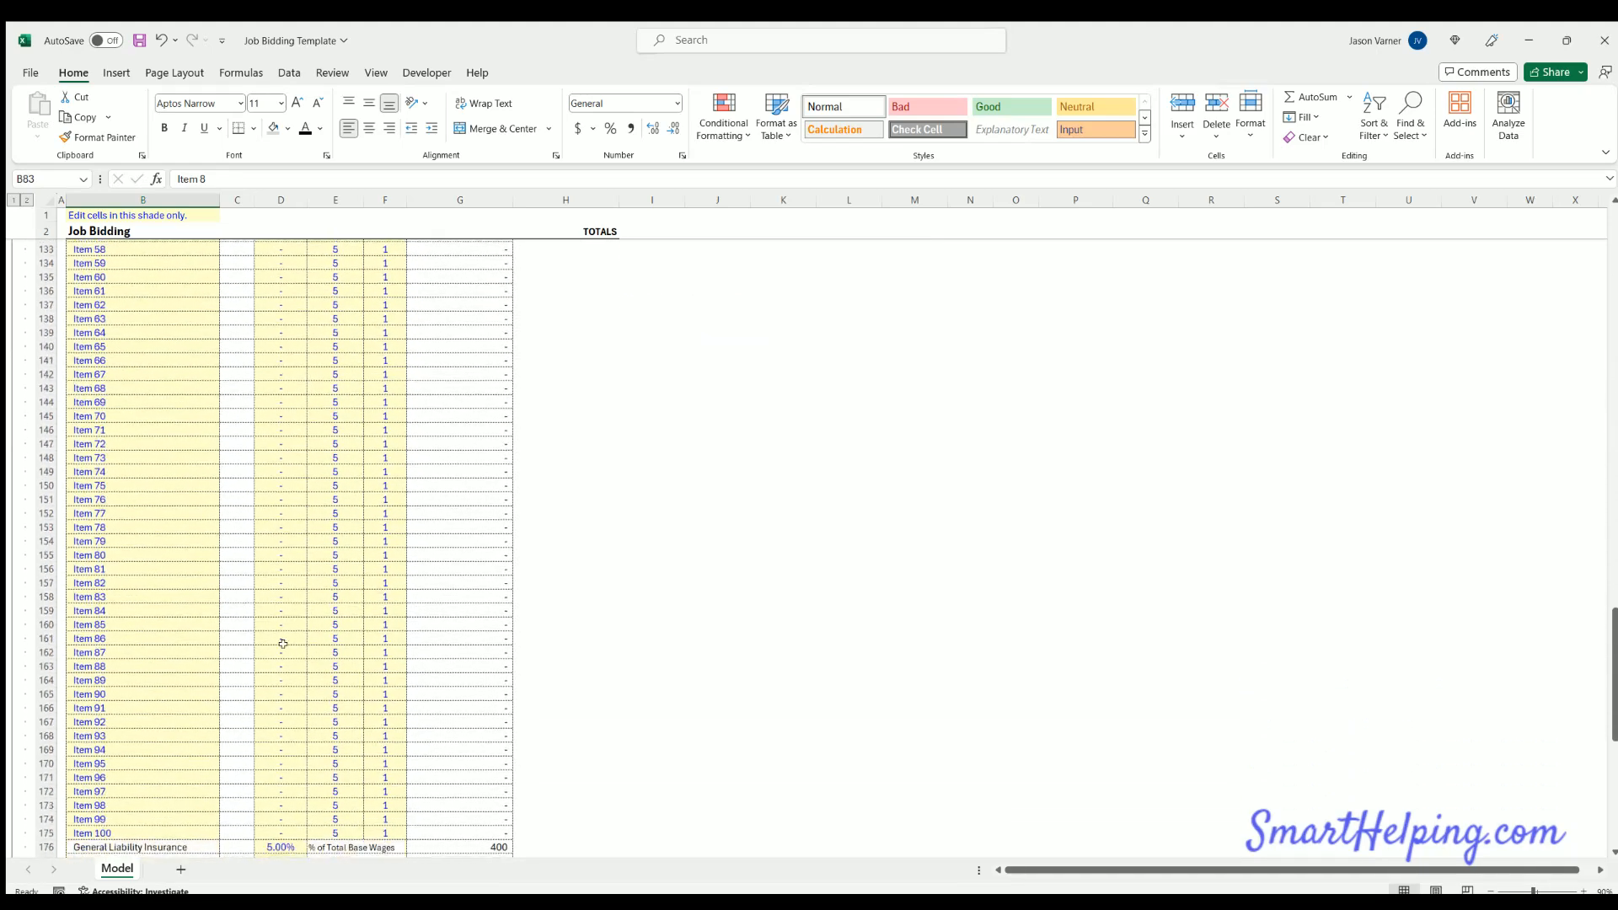
pyautogui.scroll(20, 104, 639)
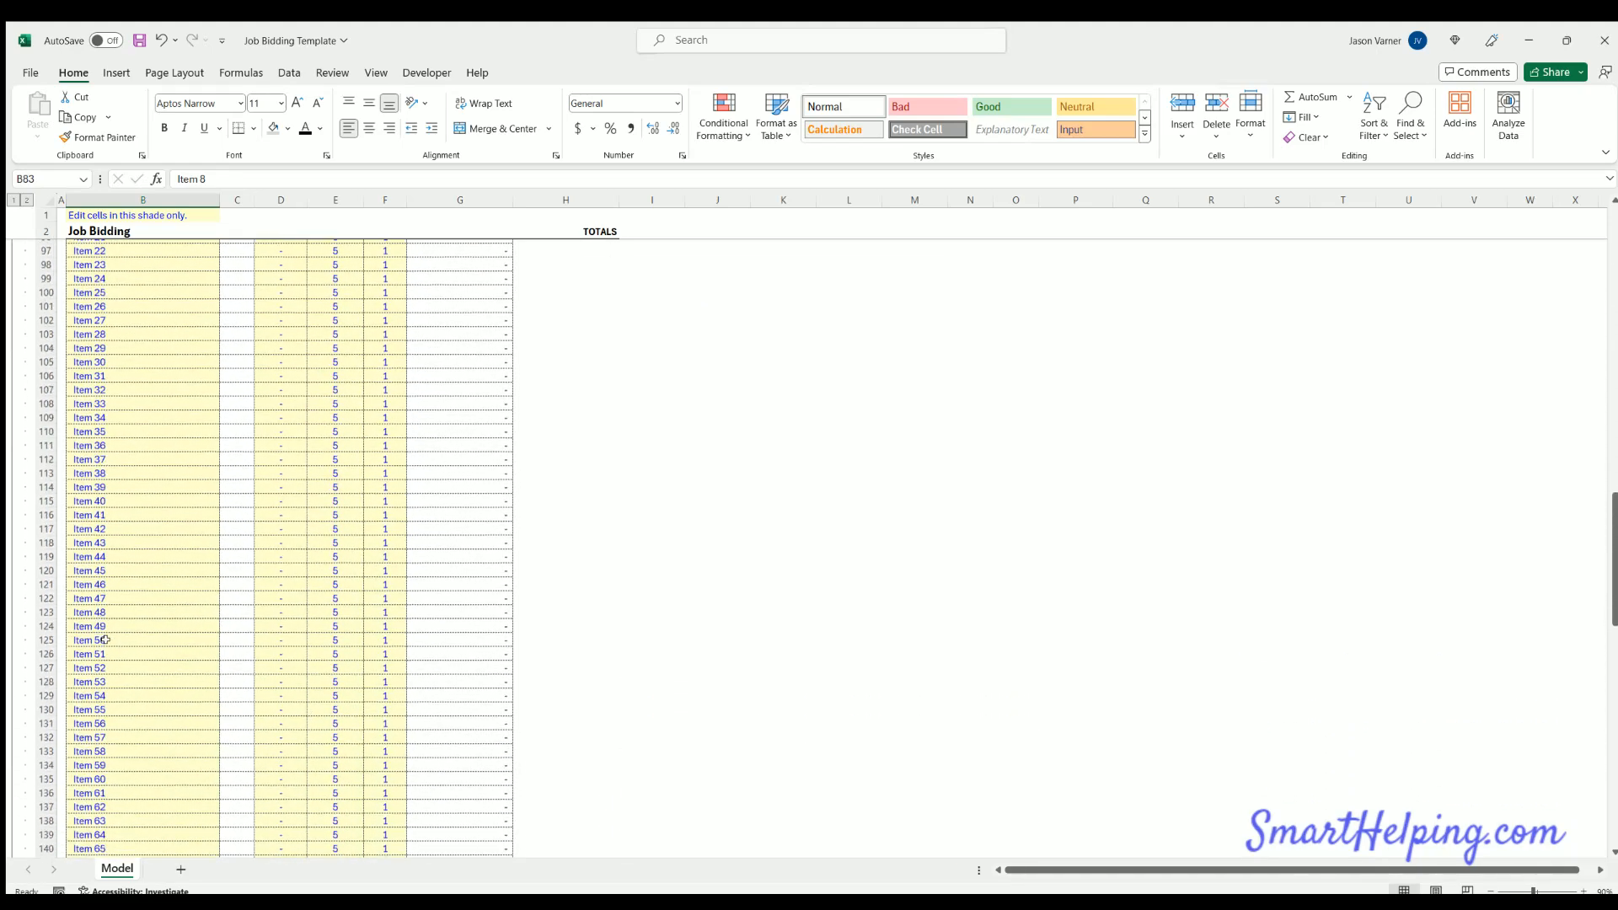
pyautogui.scroll(2, 104, 639)
# Examine the General Liability and Workman Comp Insurance rows, the job cost totals and the wage sub-totals they relate to
pyautogui.scroll(-20, 237, 590)
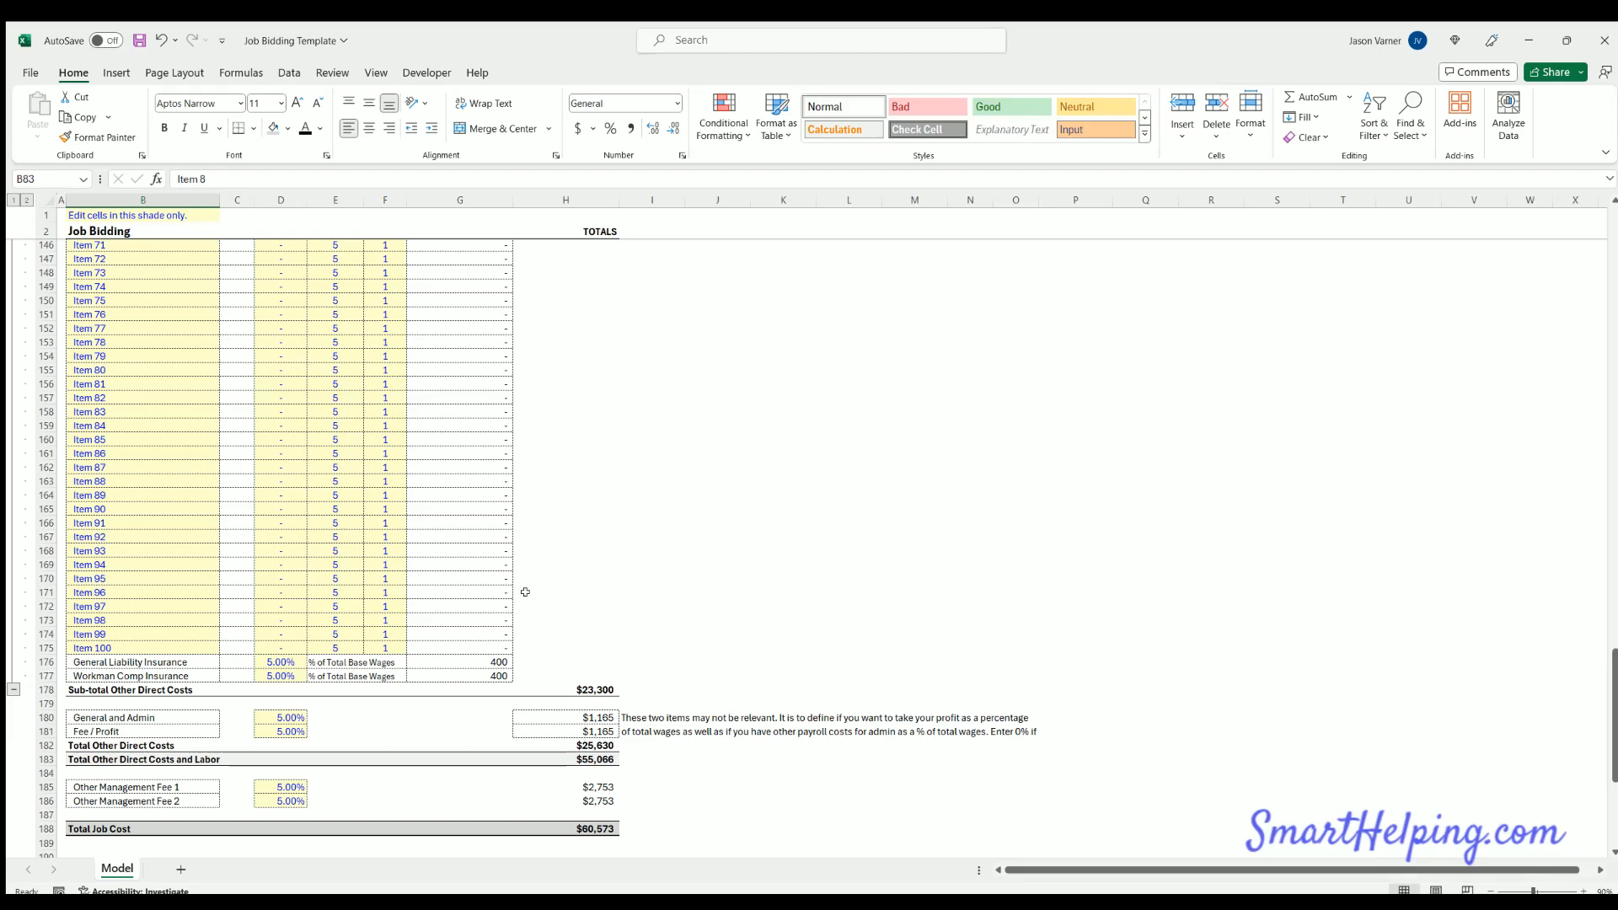
pyautogui.scroll(-7, 304, 346)
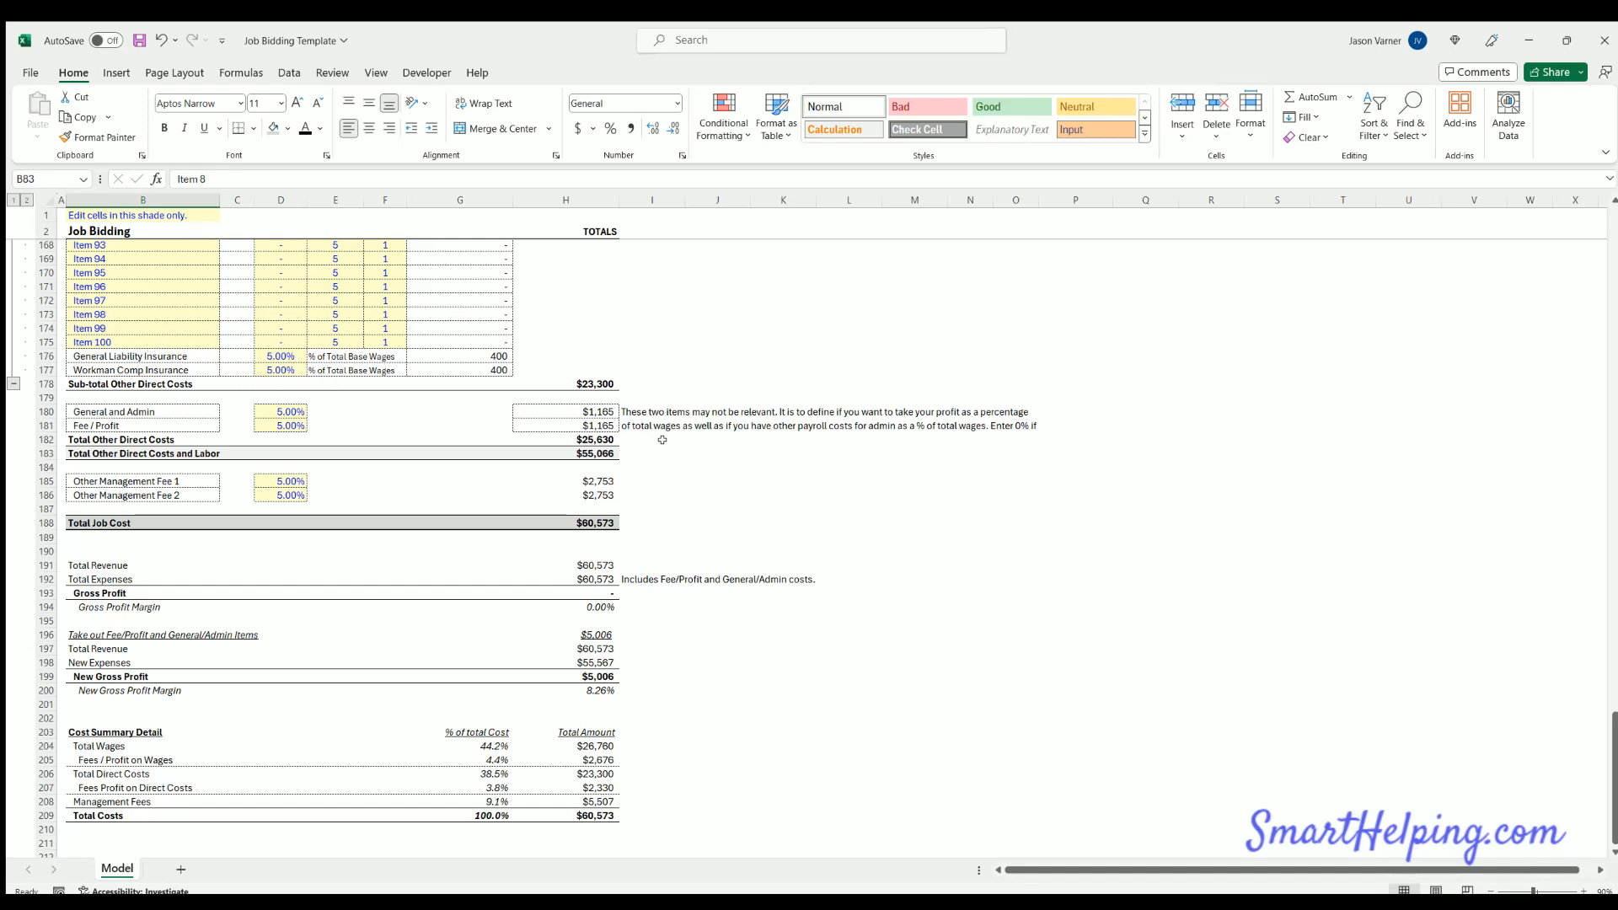
pyautogui.scroll(4, 329, 512)
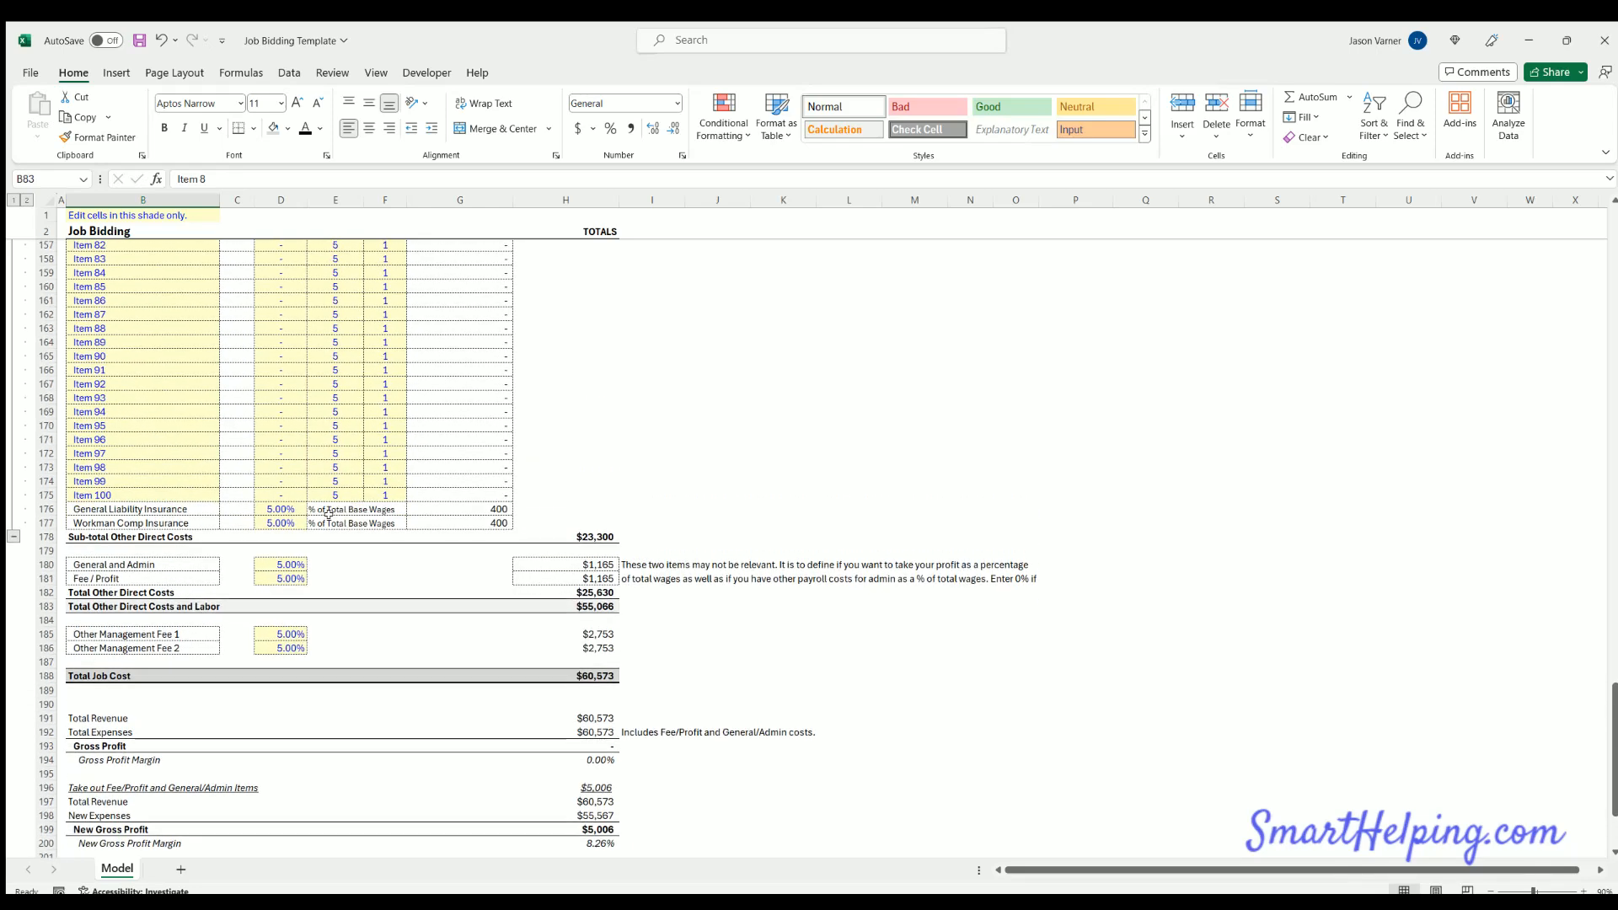
pyautogui.scroll(20, 488, 502)
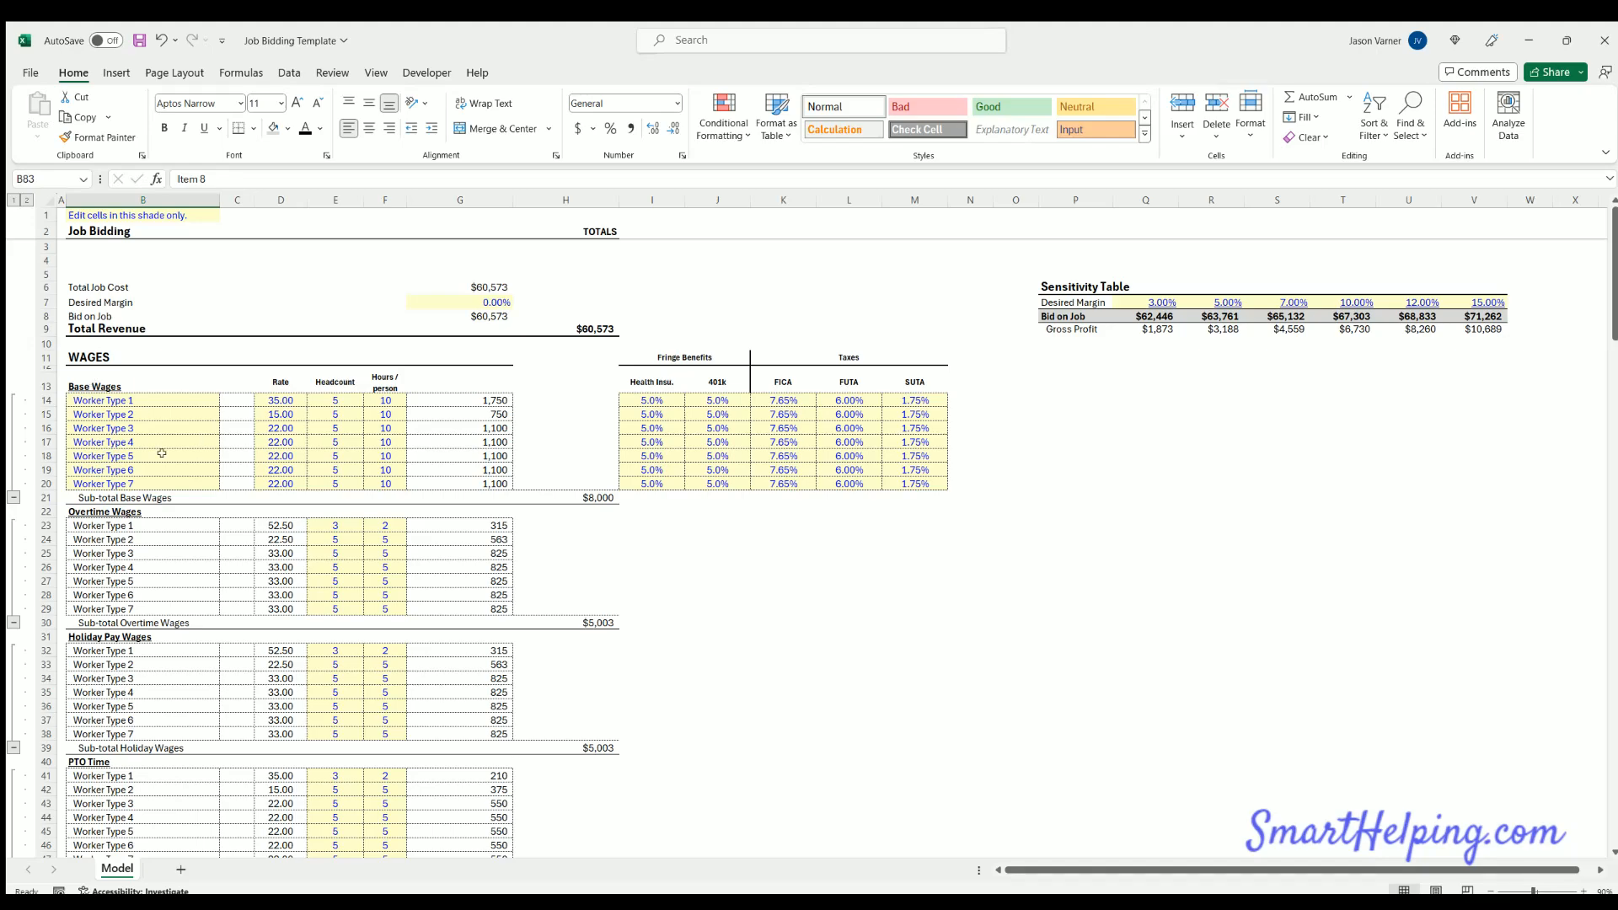
pyautogui.scroll(-13, 474, 457)
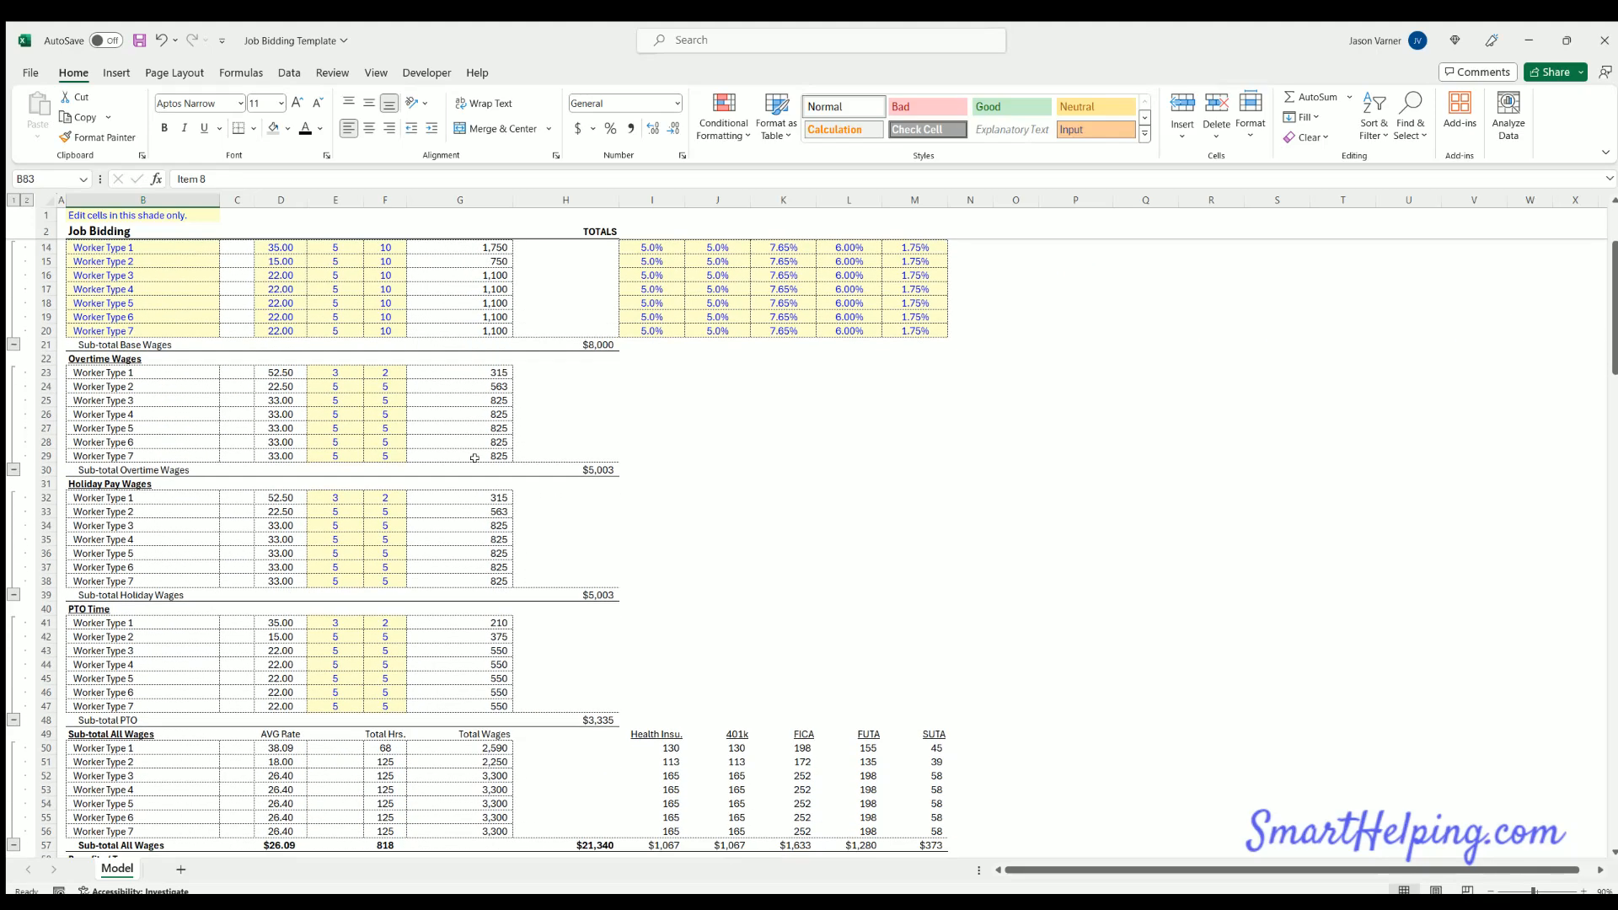
pyautogui.scroll(2, 470, 534)
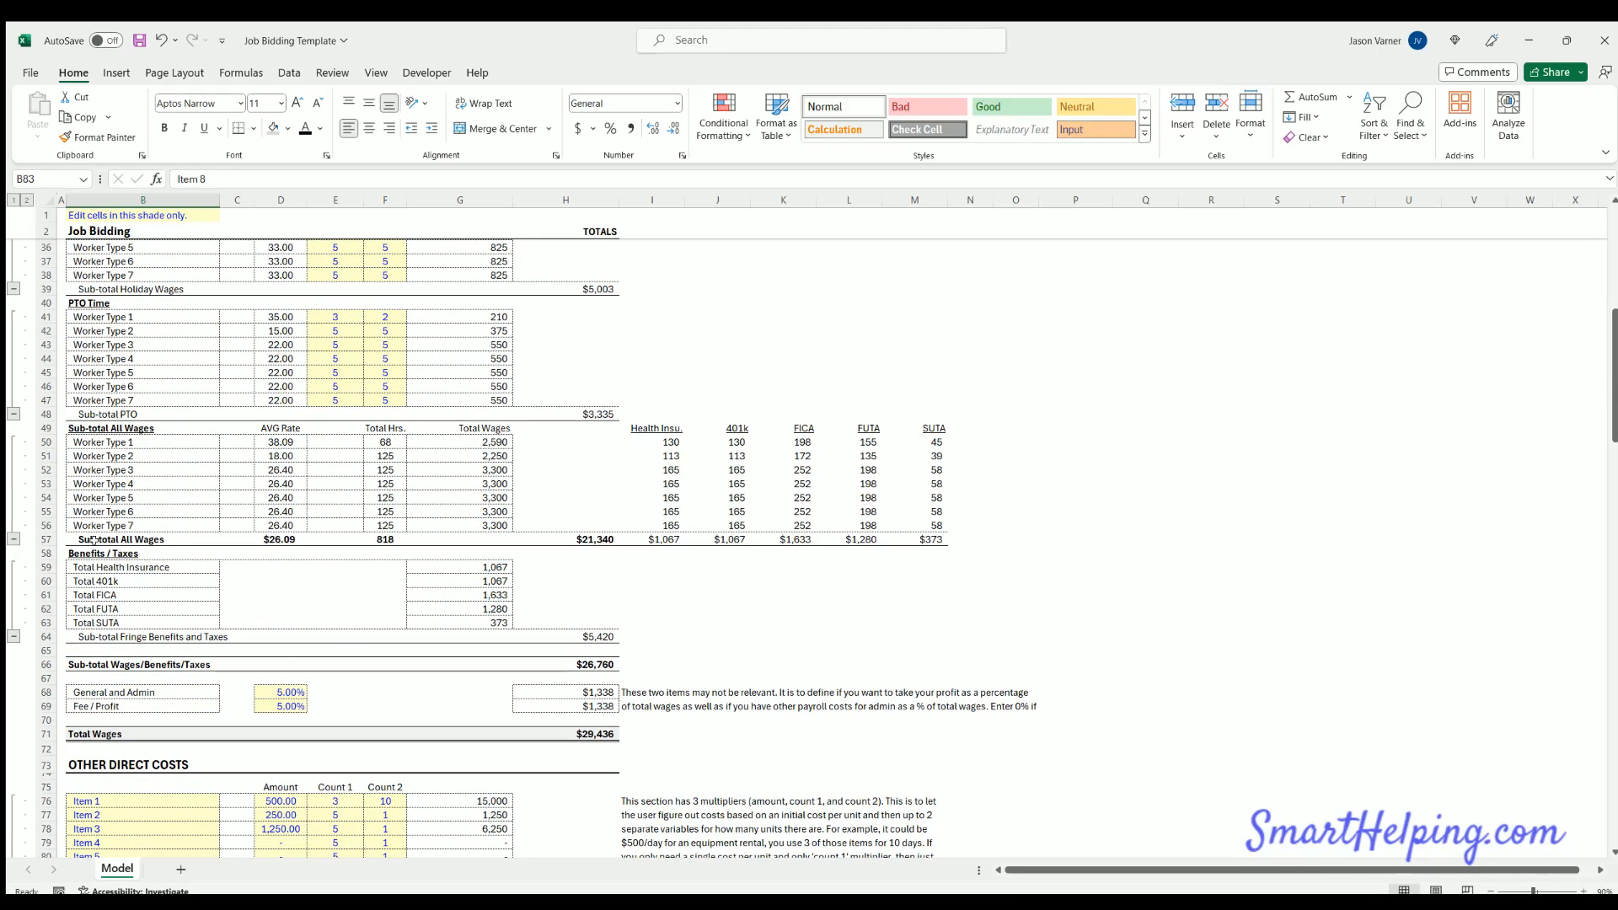
pyautogui.scroll(4, 80, 326)
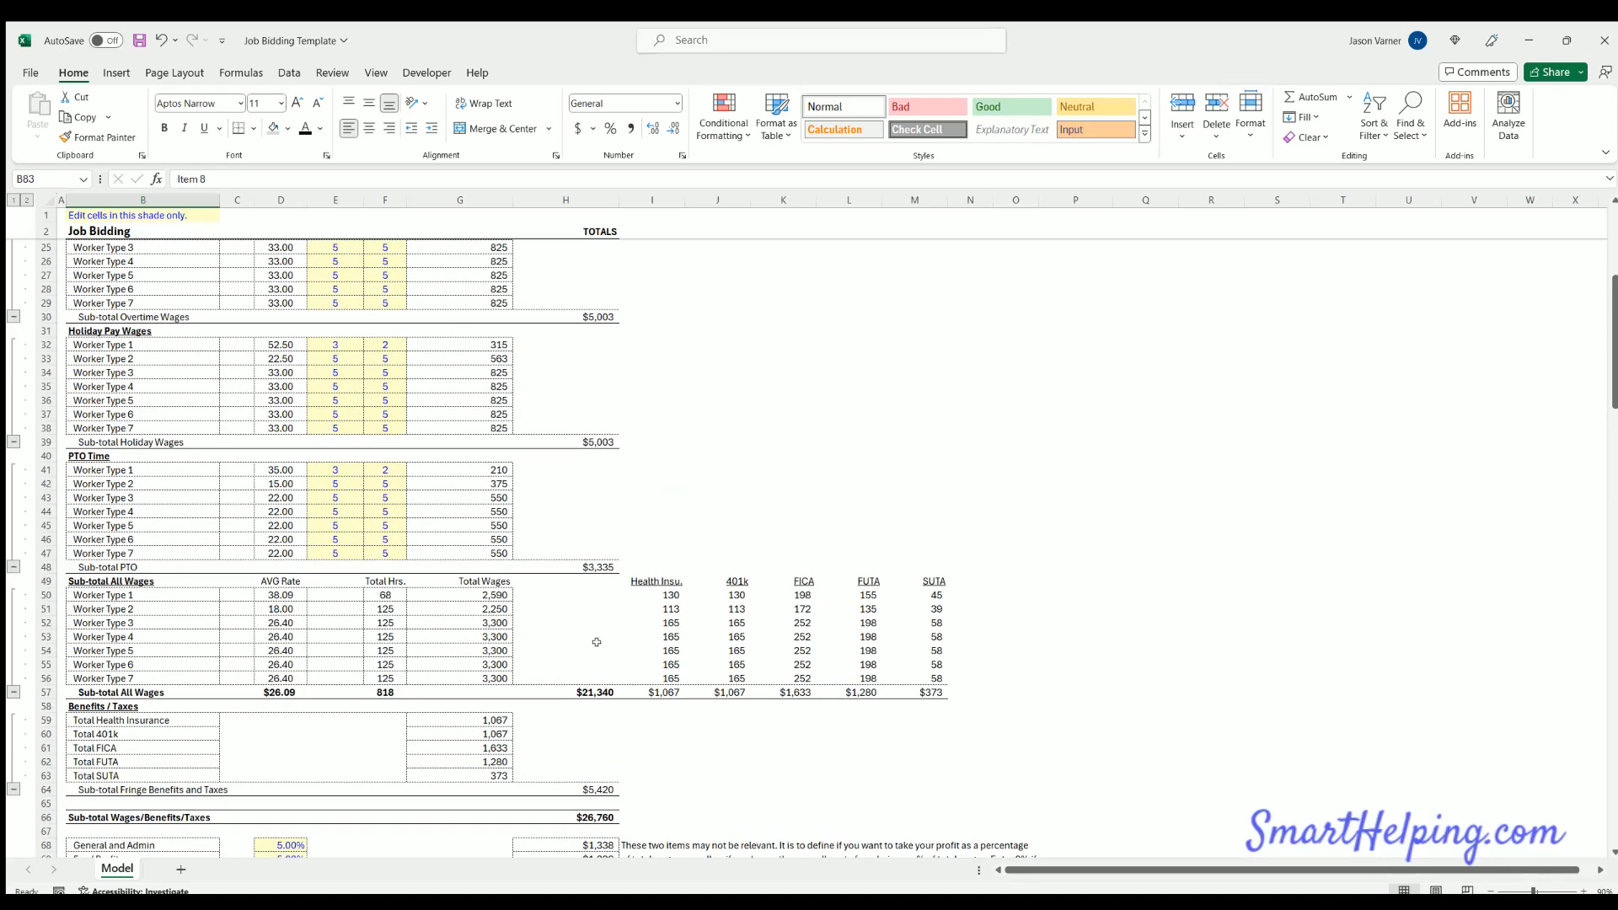
pyautogui.scroll(-4, 597, 642)
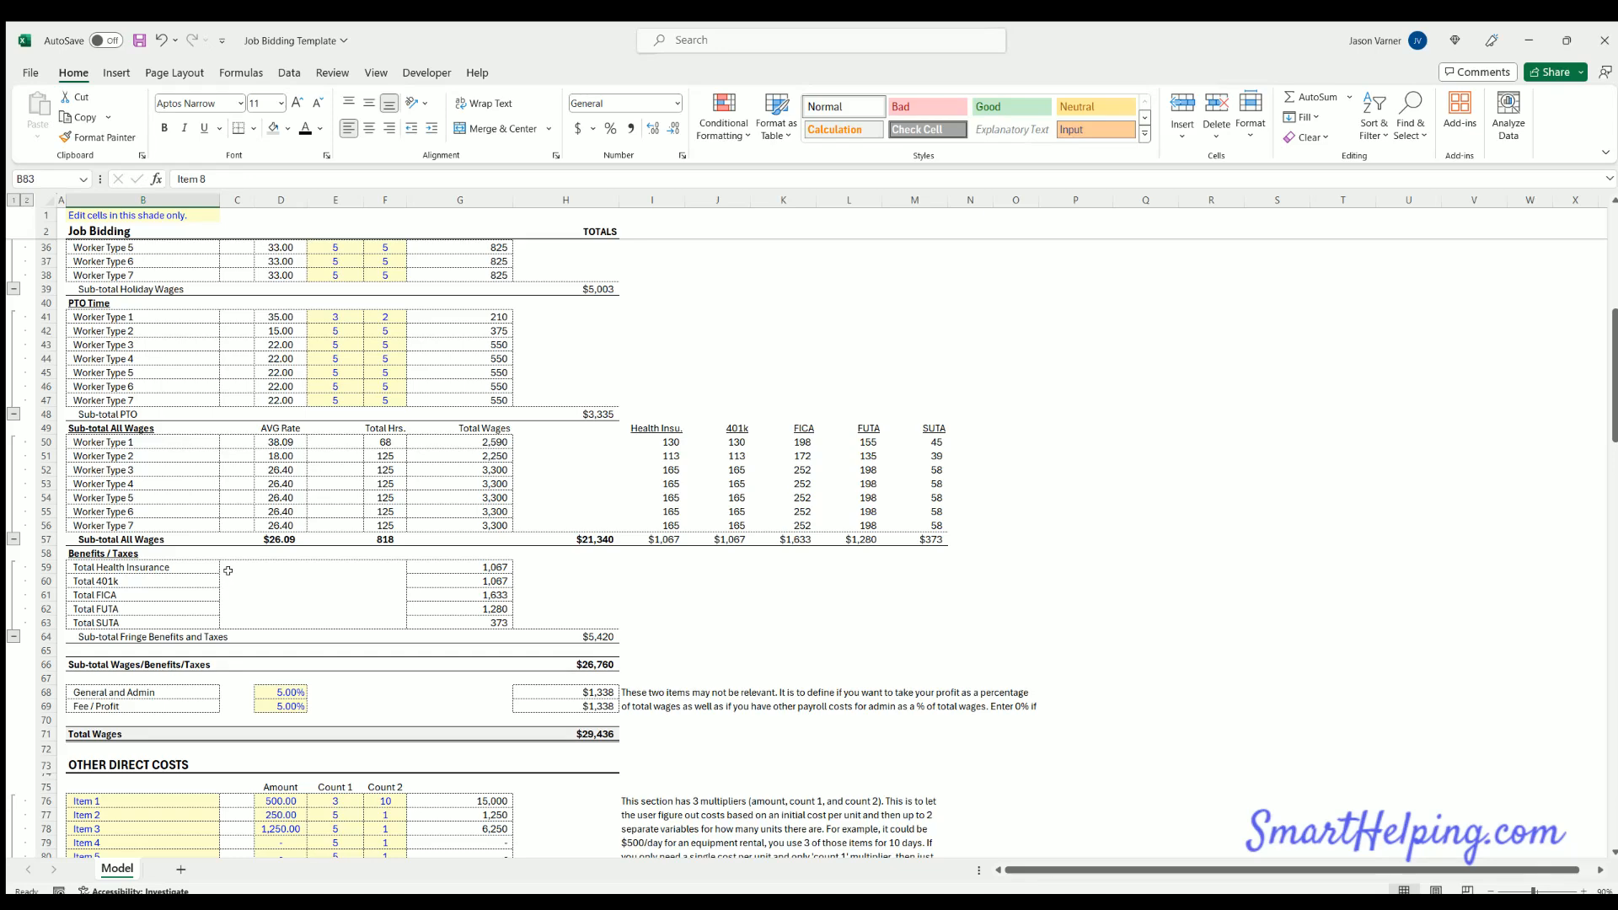
pyautogui.scroll(-20, 227, 577)
pyautogui.scroll(7, 228, 566)
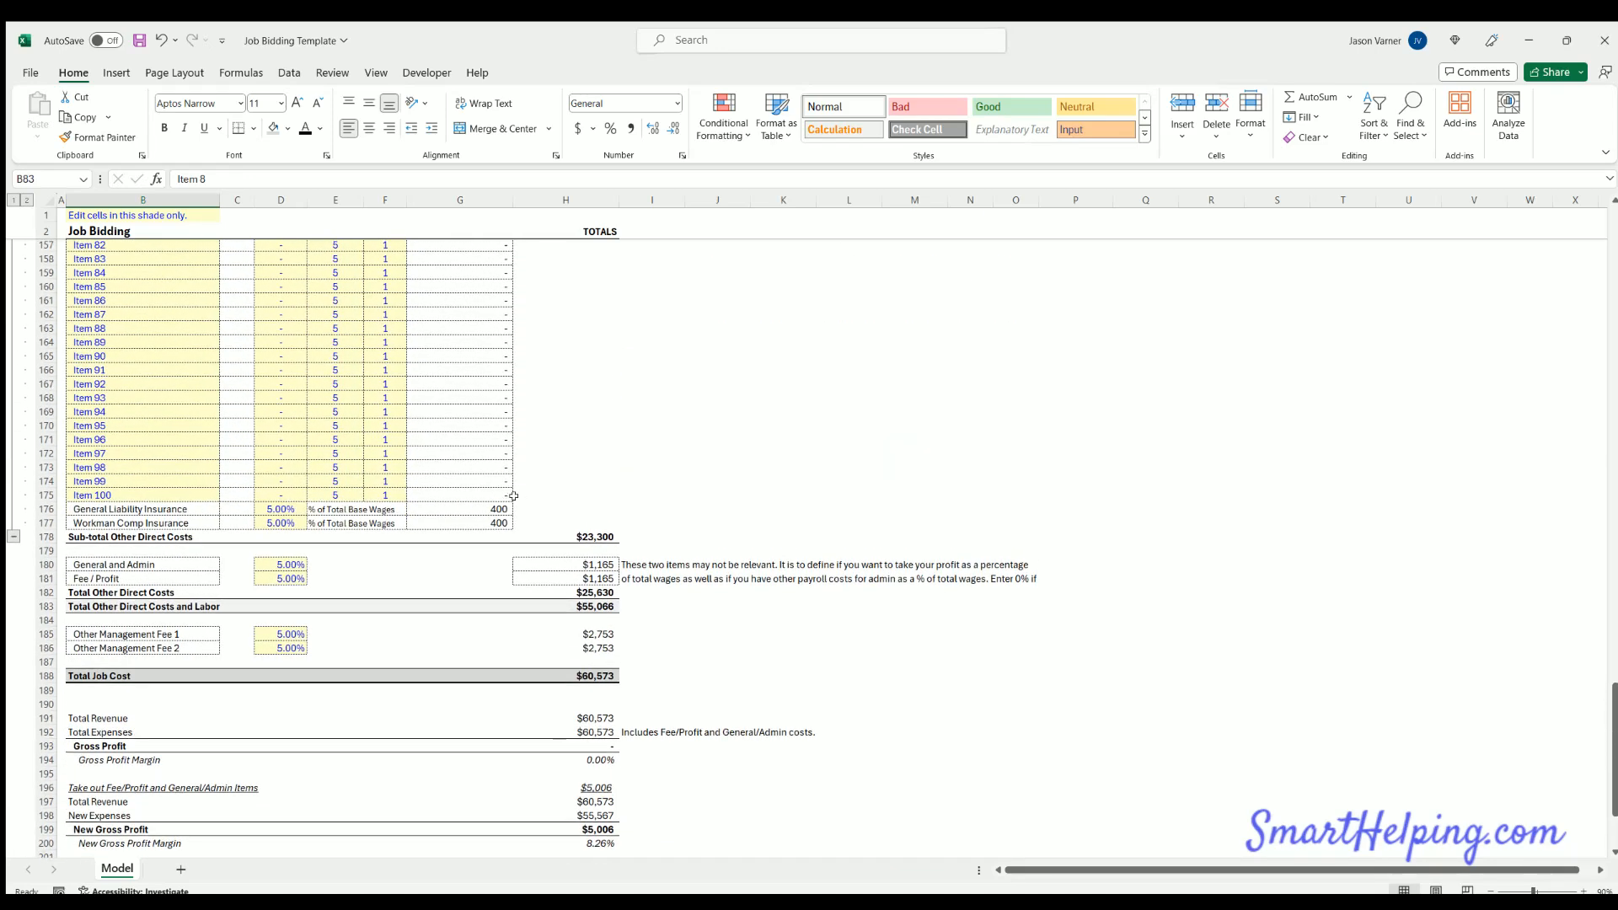
# Inspect the General Liability Insurance amount's formula and trace its reference to the Sub-total Base Wages cell
pyautogui.doubleClick(484, 503)
pyautogui.scroll(15, 384, 531)
pyautogui.scroll(20, 384, 531)
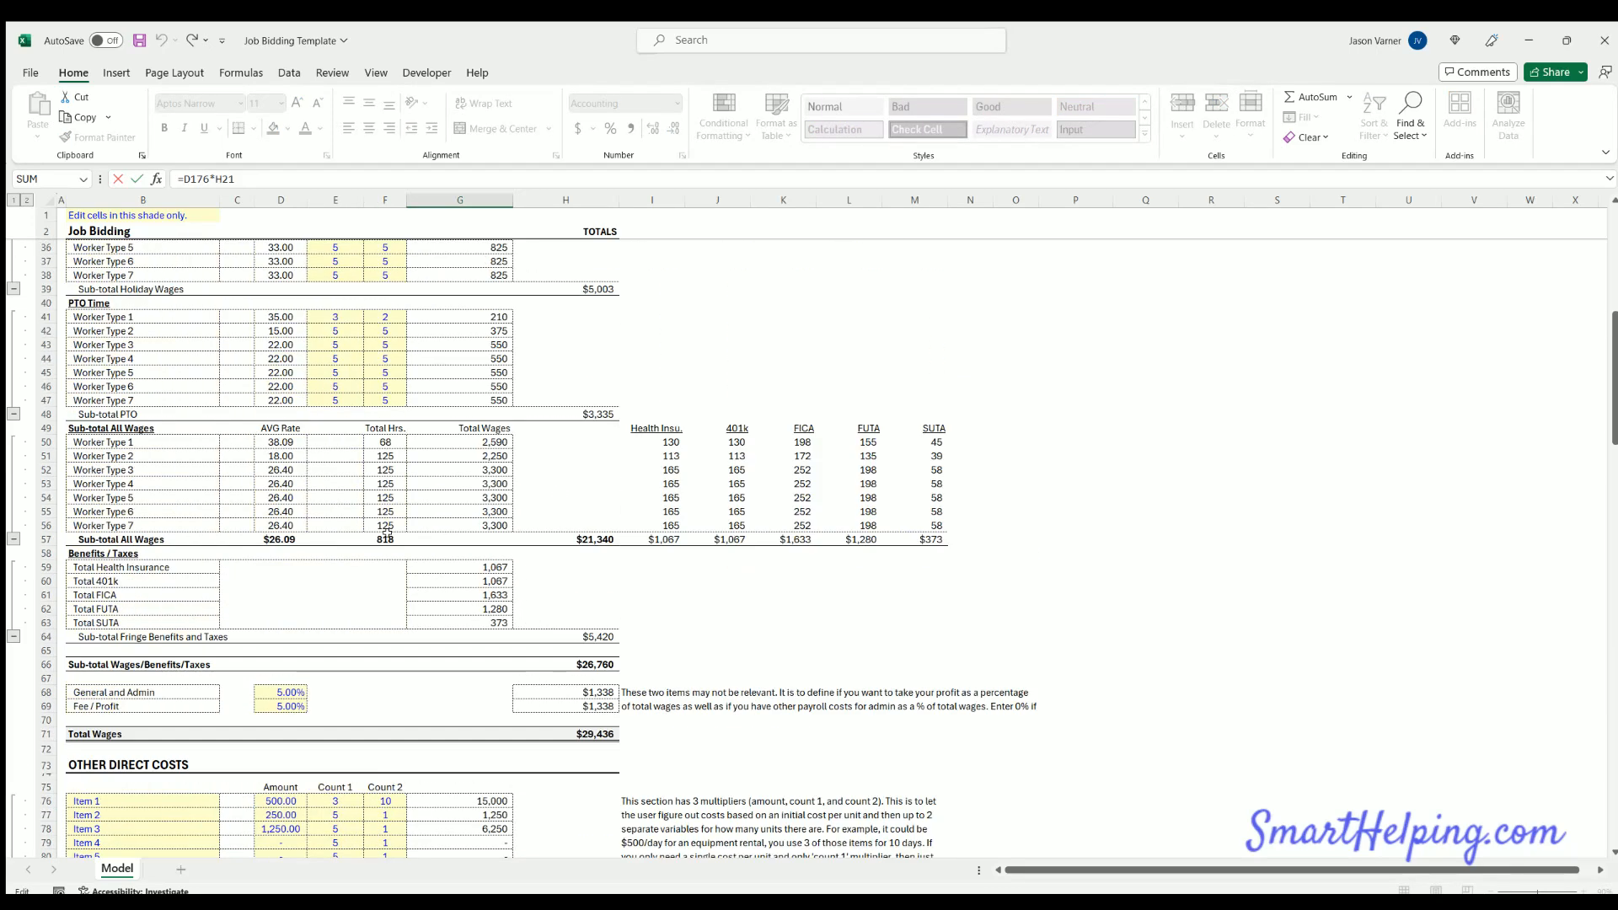
pyautogui.scroll(4, 387, 532)
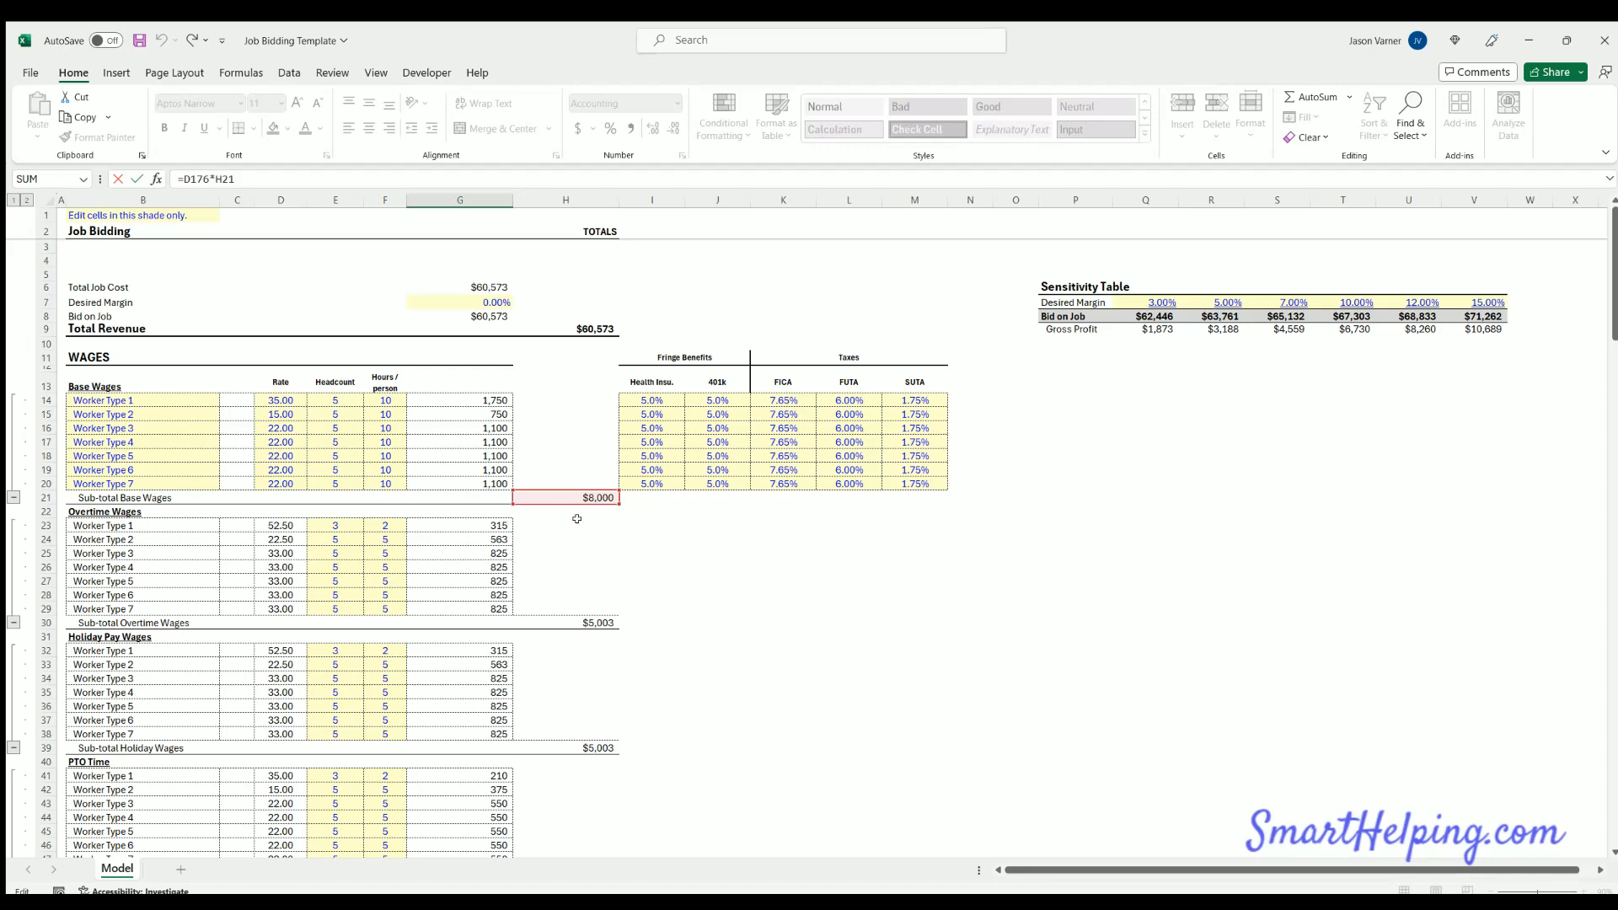
pyautogui.scroll(-4, 576, 519)
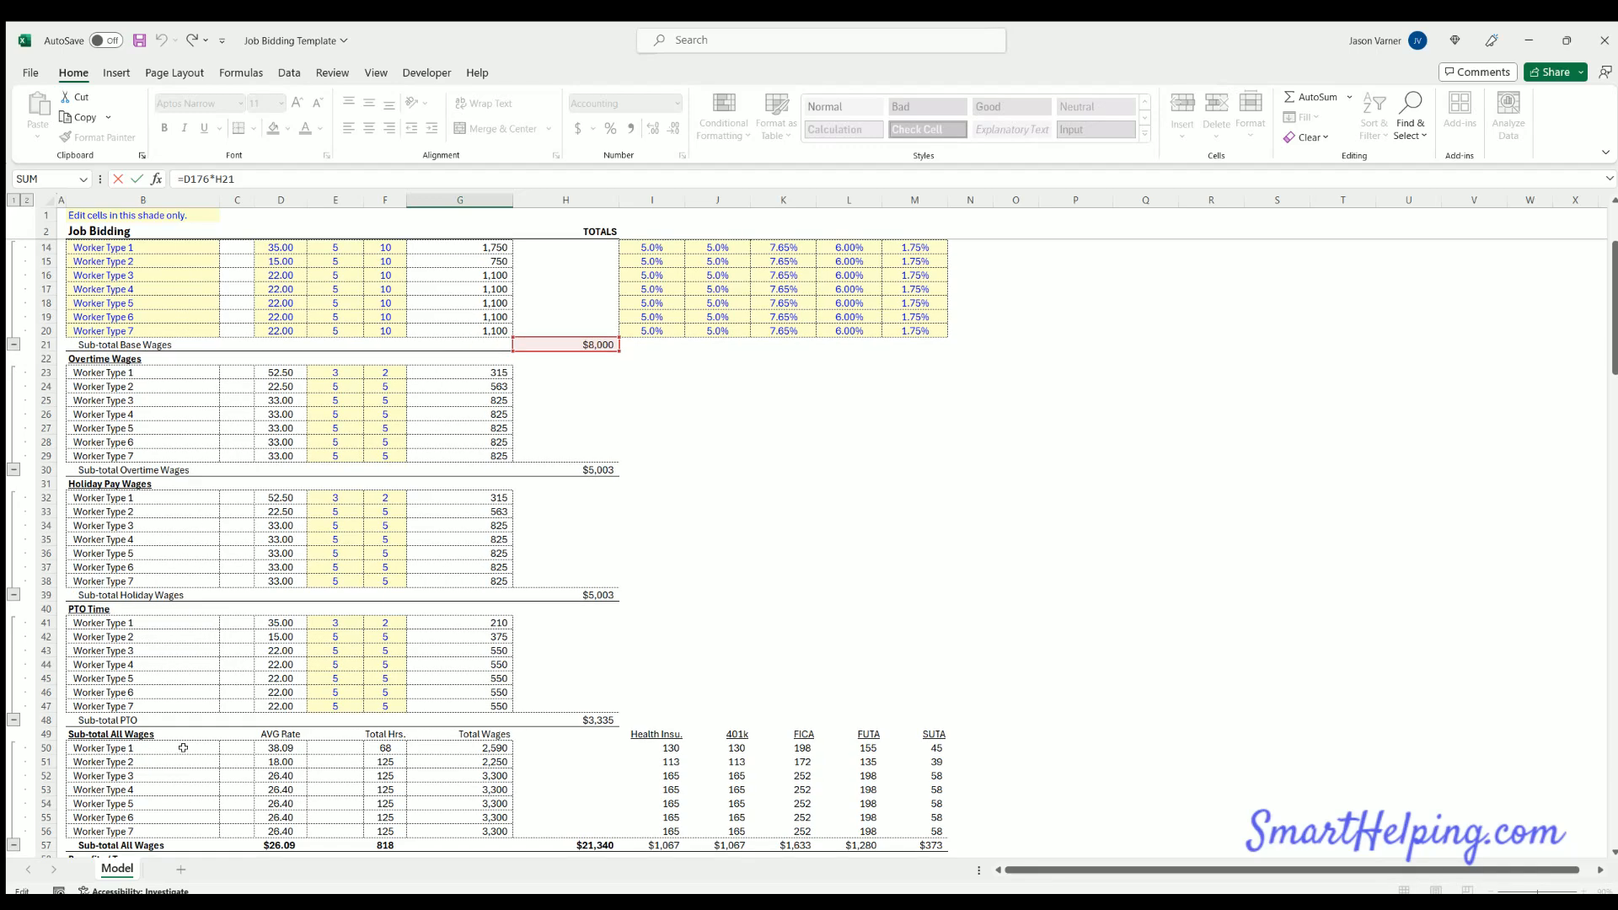
pyautogui.scroll(4, 553, 522)
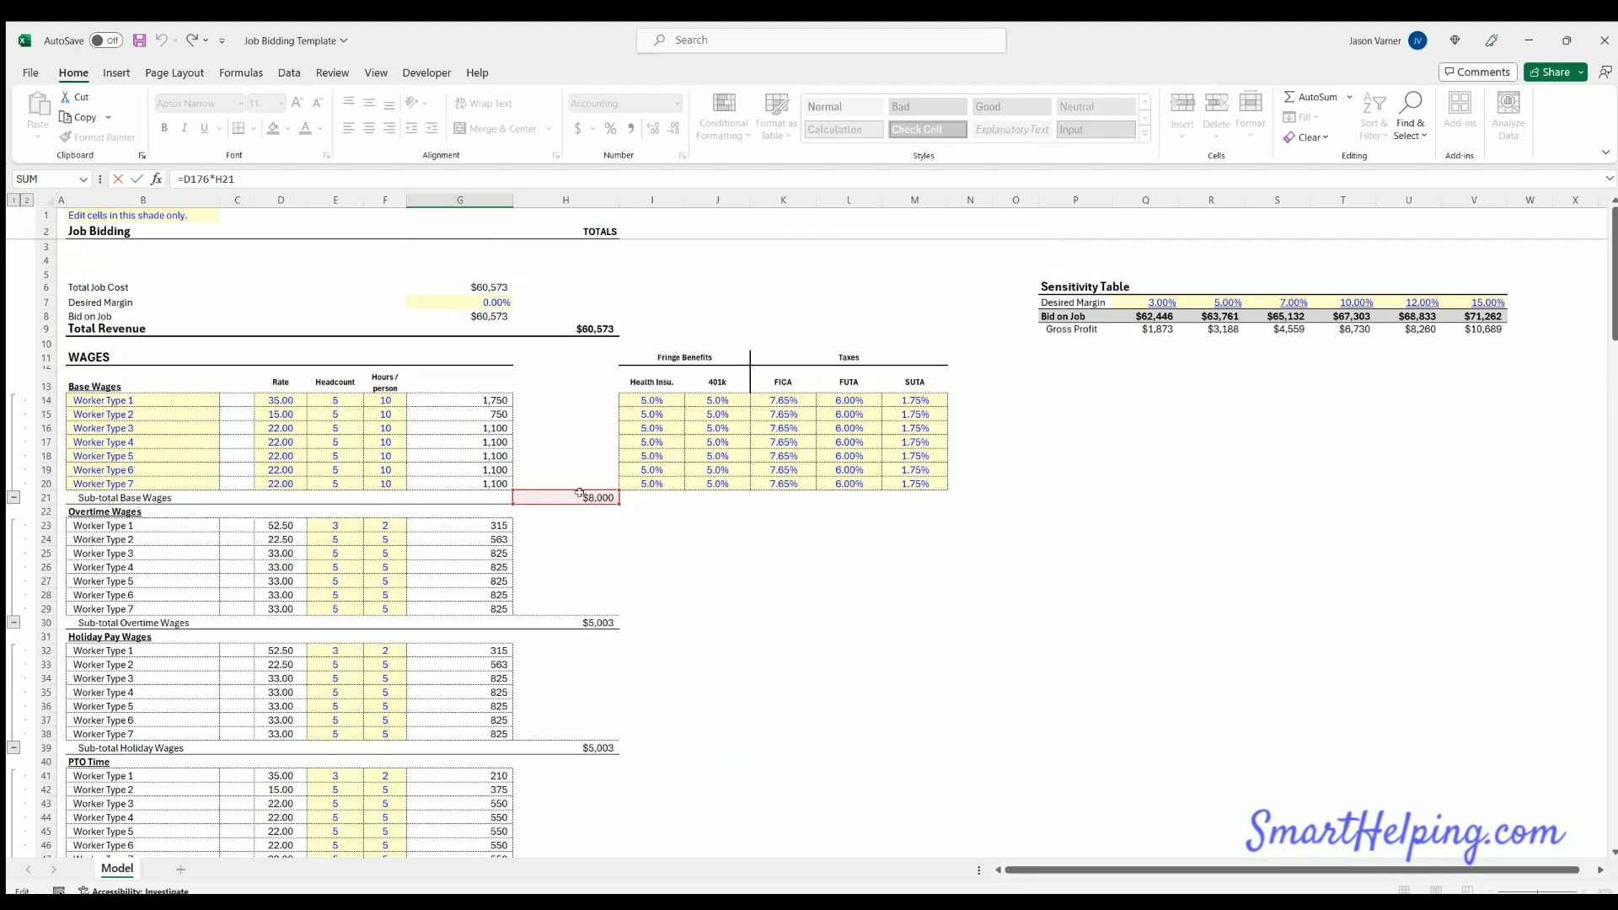
pyautogui.press('Return')
pyautogui.scroll(-7, 647, 569)
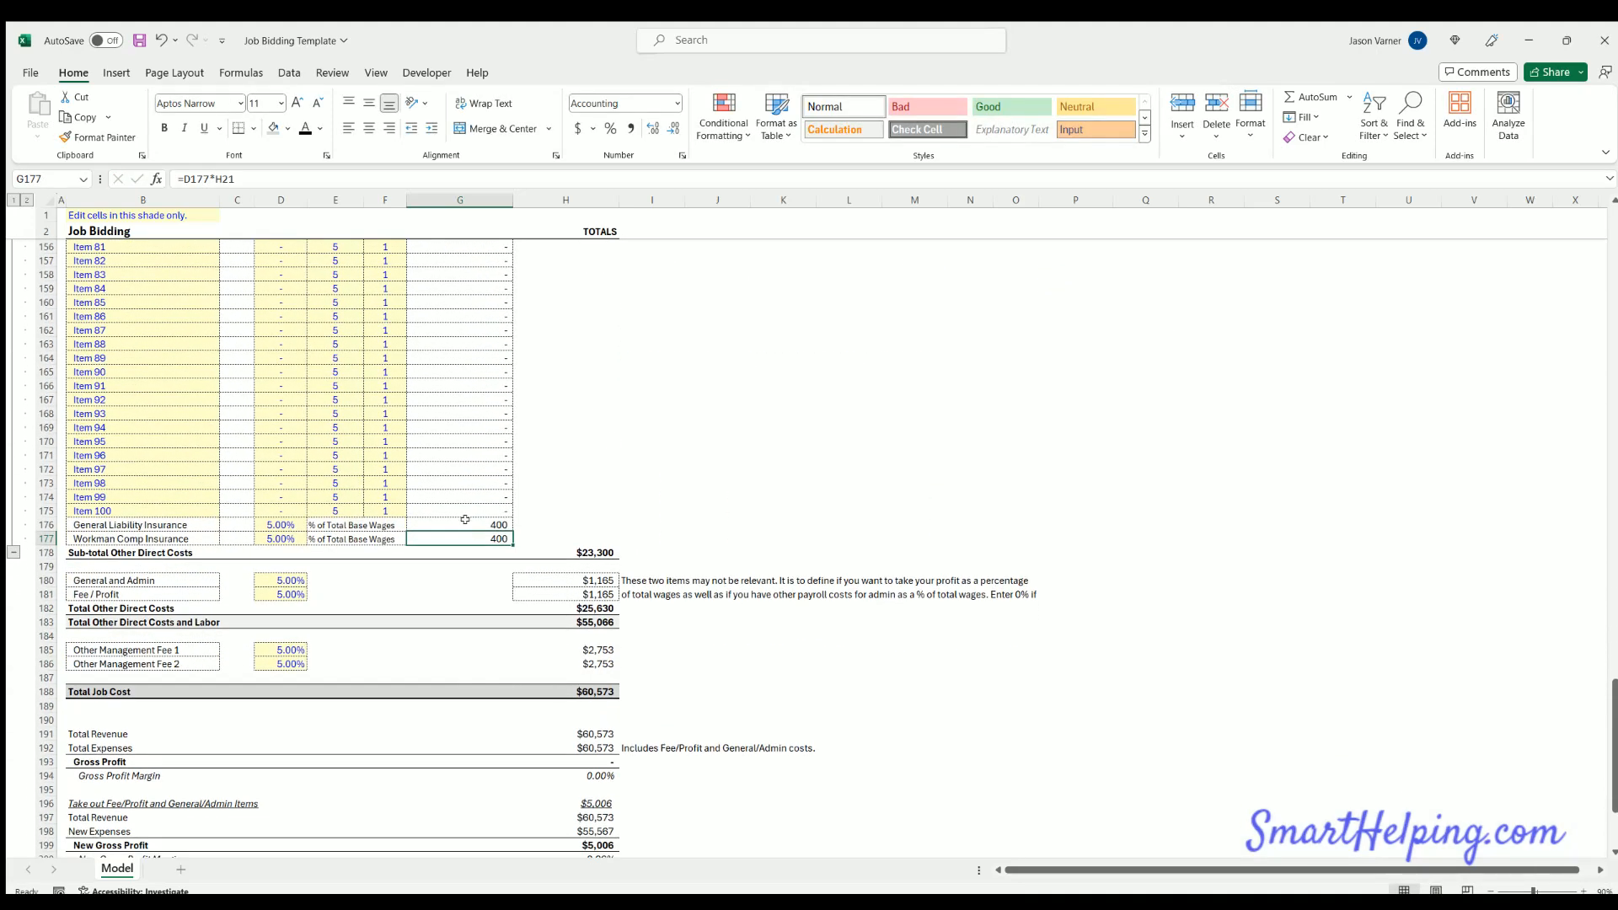
pyautogui.click(464, 519)
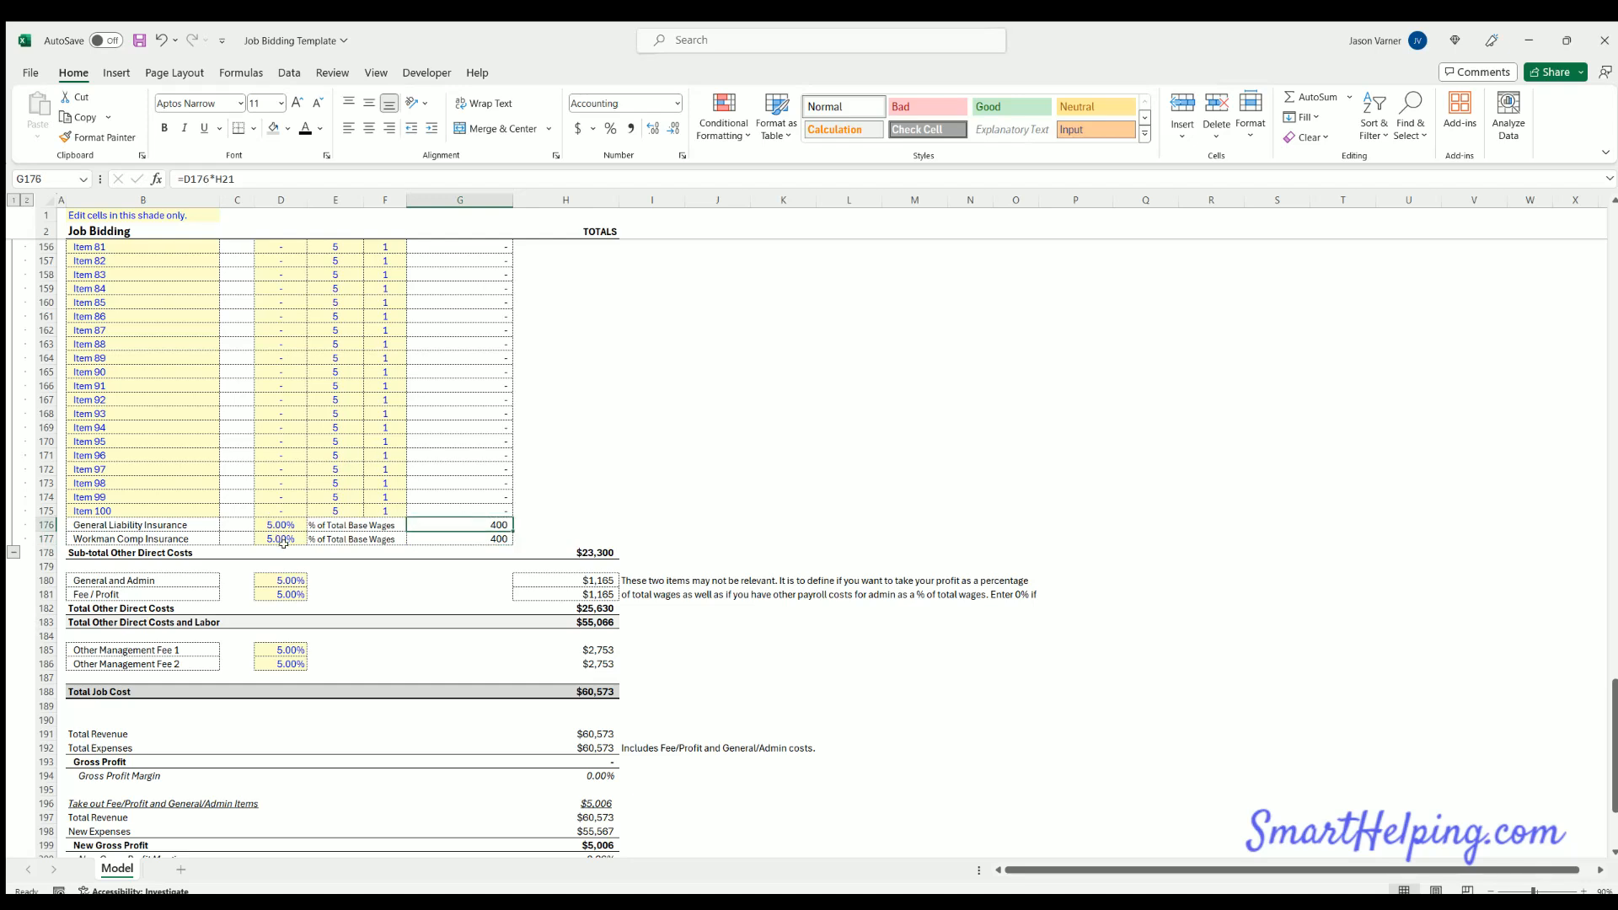
# Examine Total Other Direct Costs and Labor, the Other Management Fee 1 and 2 percentages, and the General and Admin percentage
pyautogui.click(1211, 521)
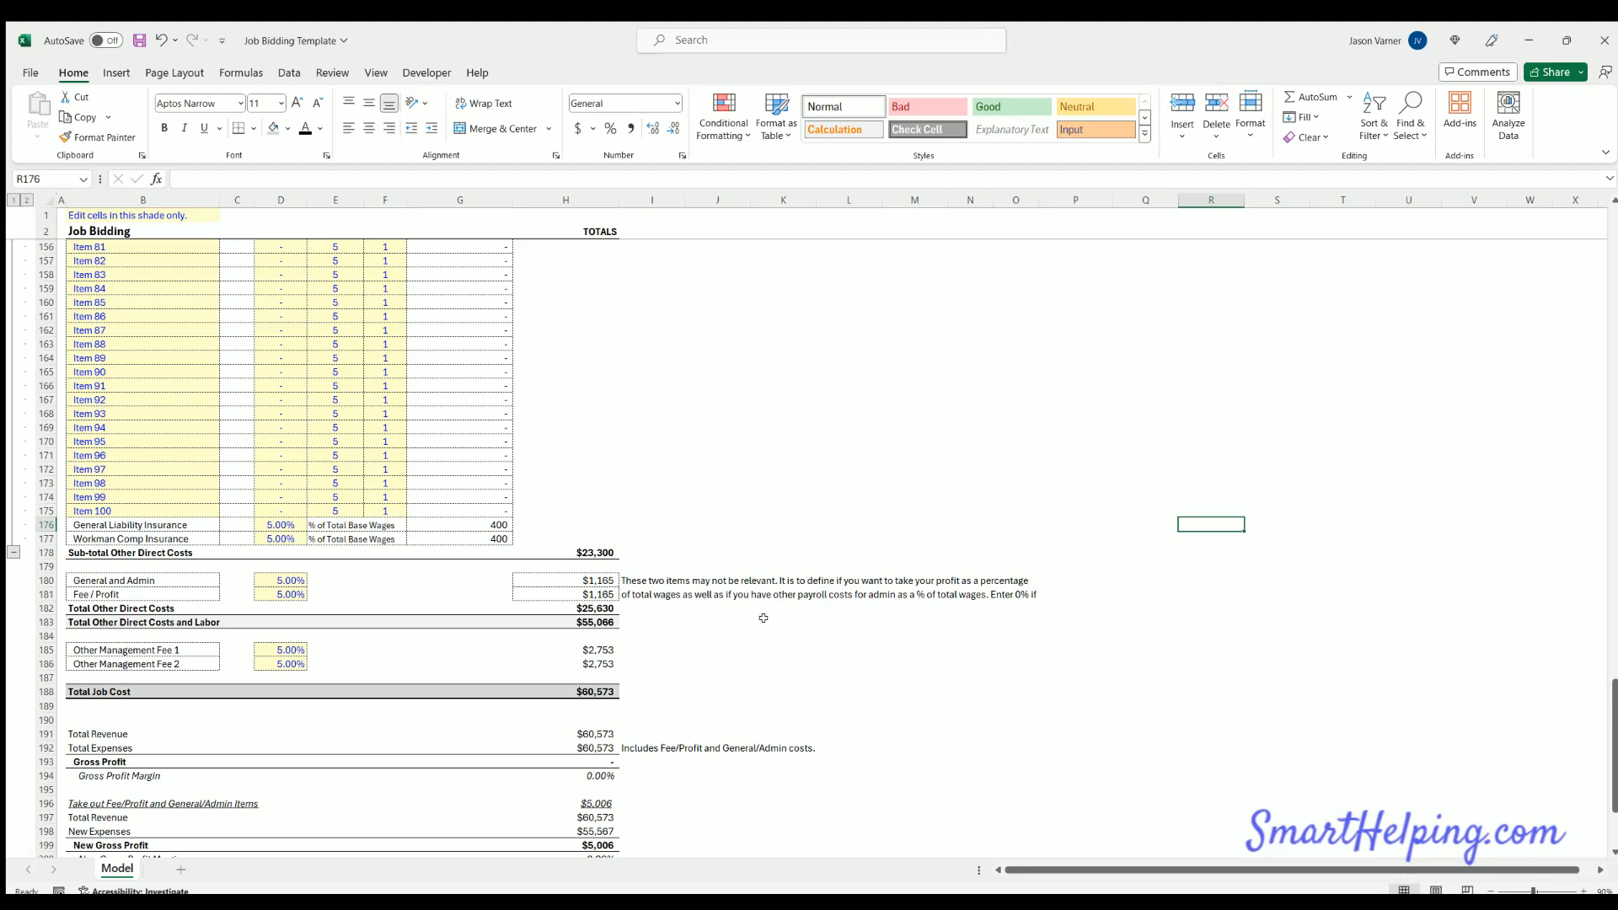
pyautogui.scroll(20, 763, 619)
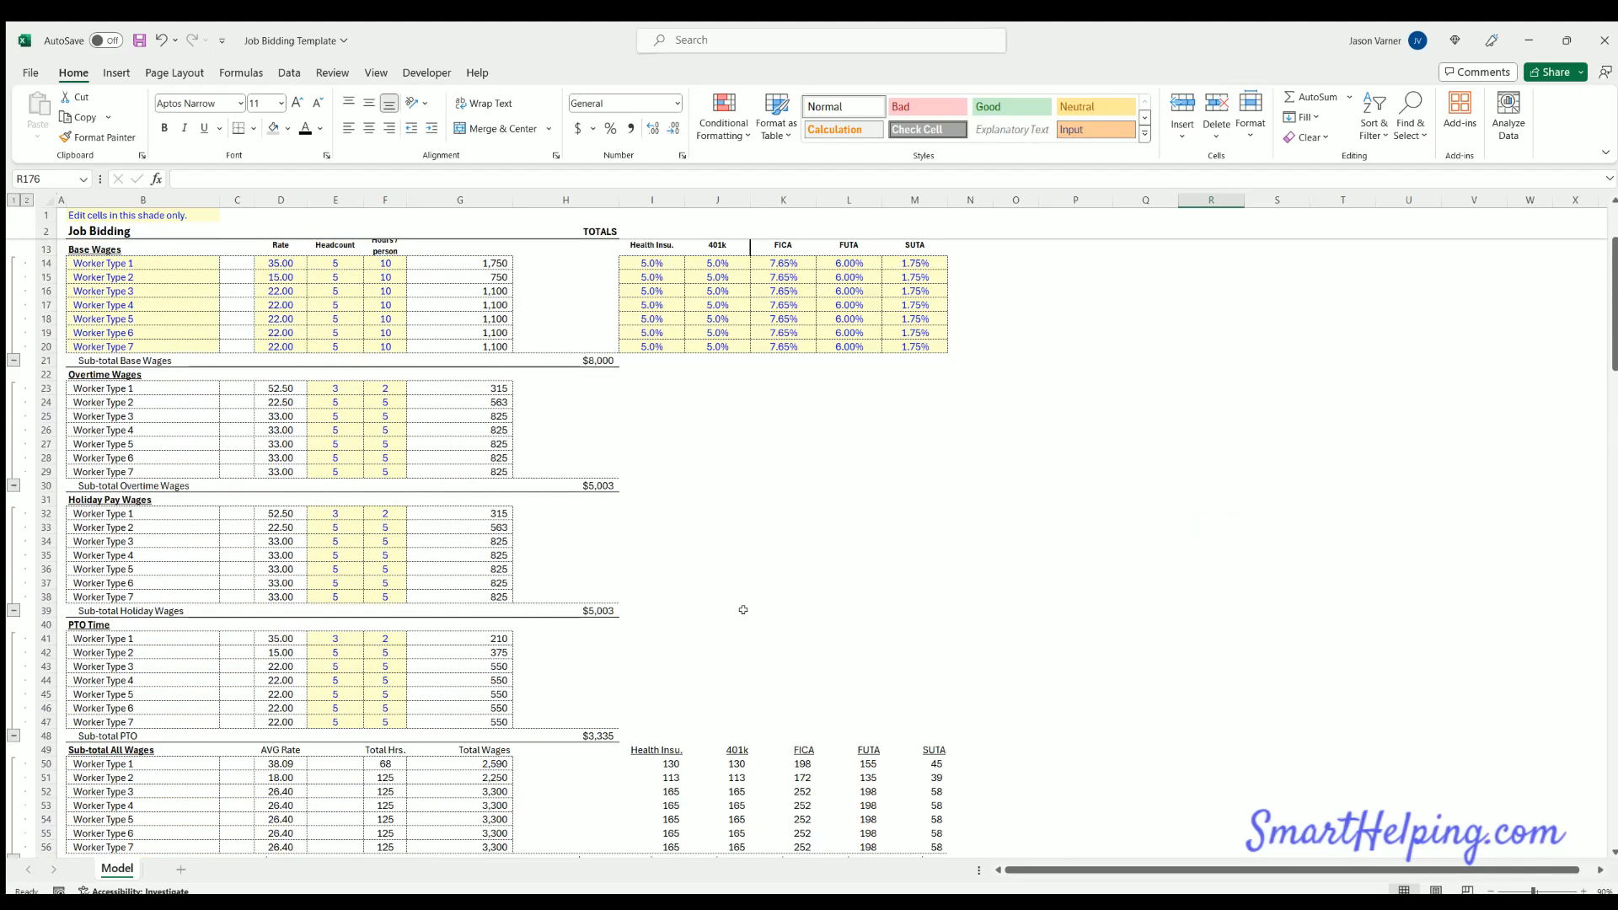
pyautogui.scroll(4, 743, 610)
pyautogui.scroll(-20, 748, 608)
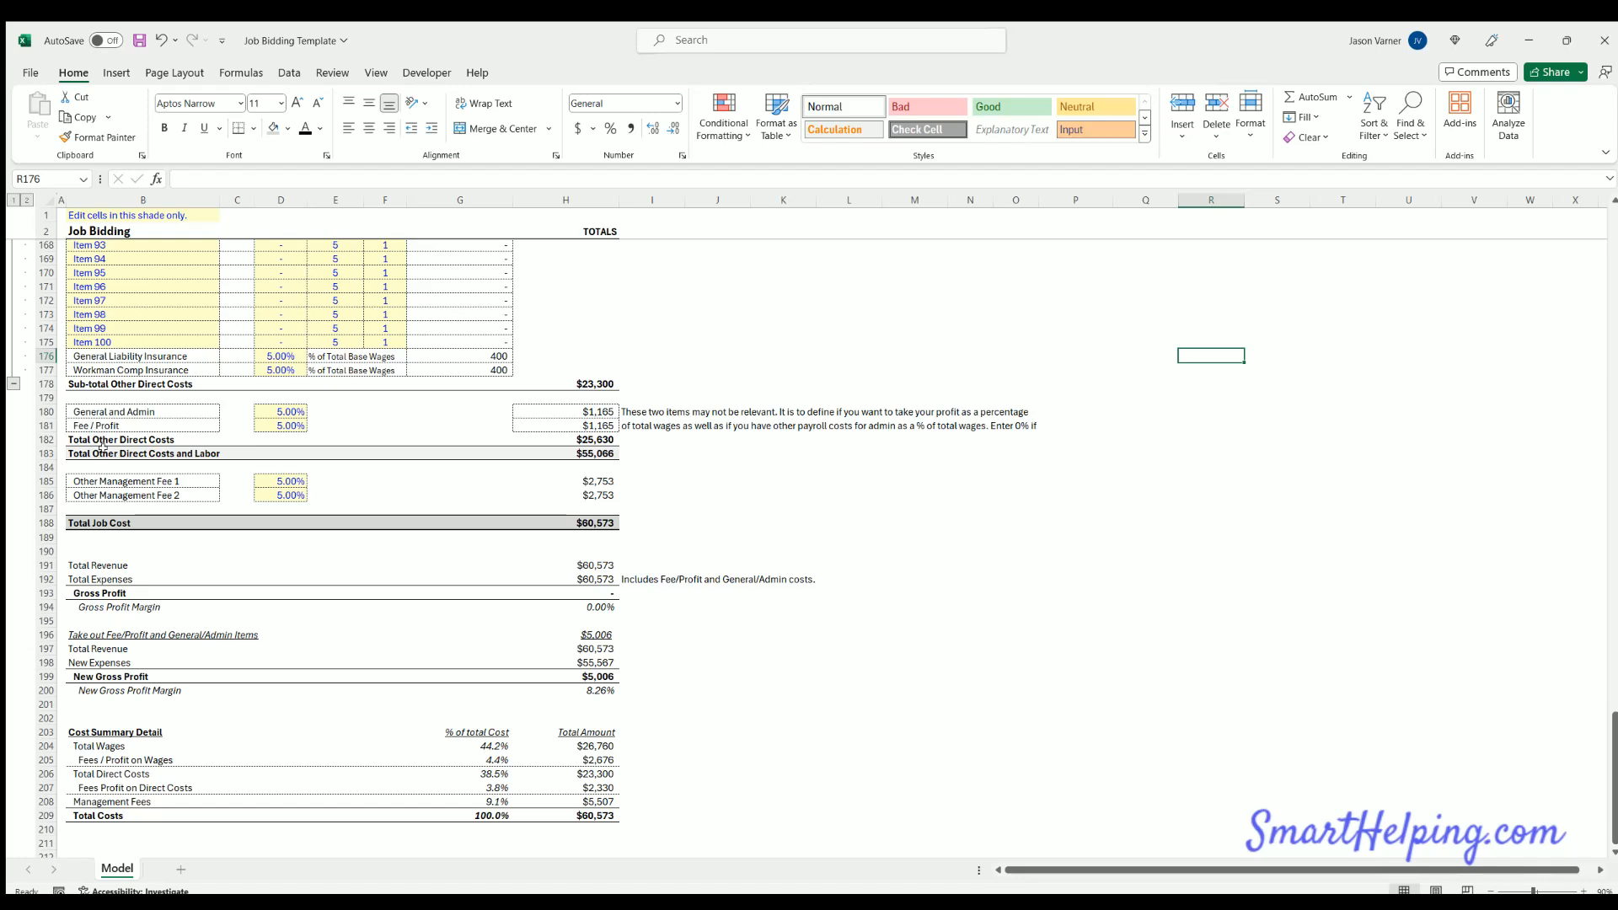
pyautogui.click(186, 451)
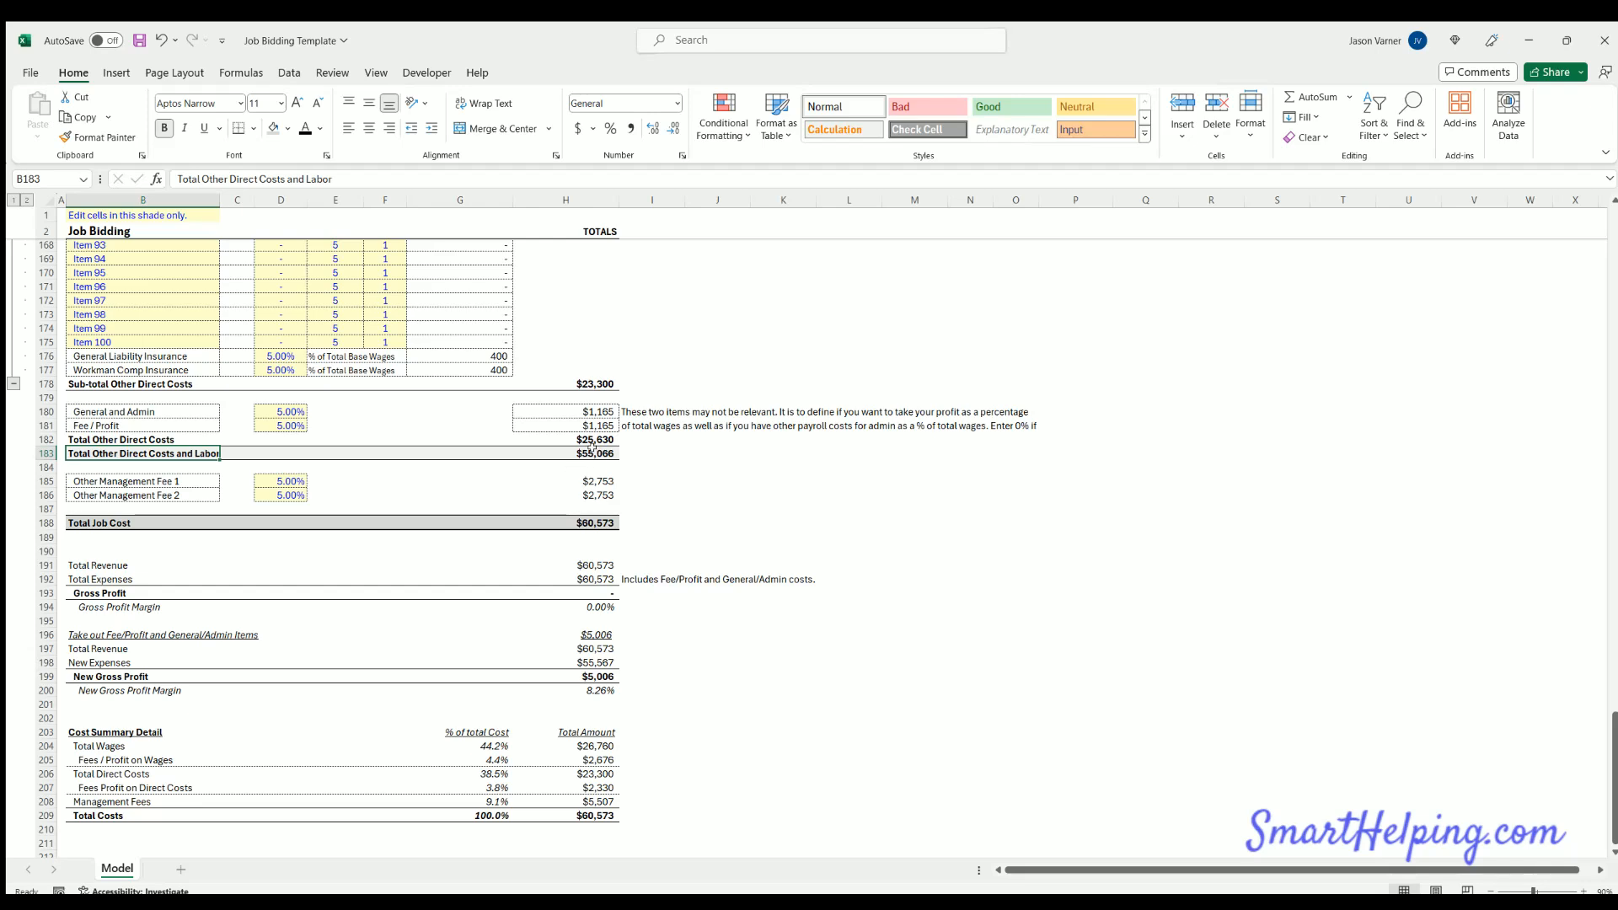
pyautogui.click(119, 477)
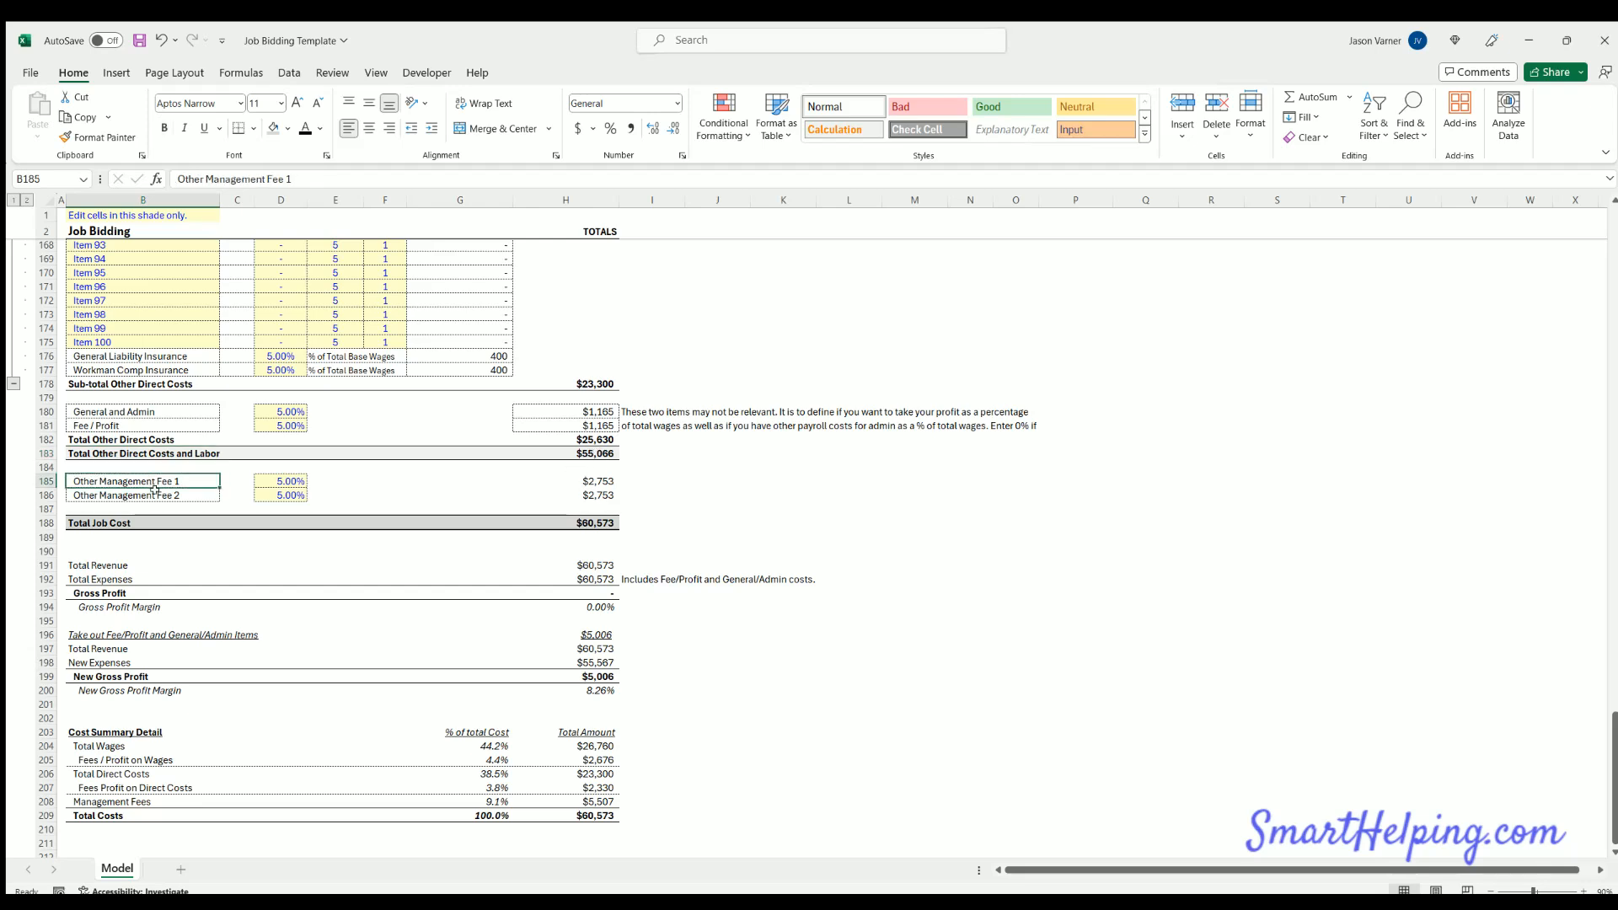
pyautogui.click(155, 490)
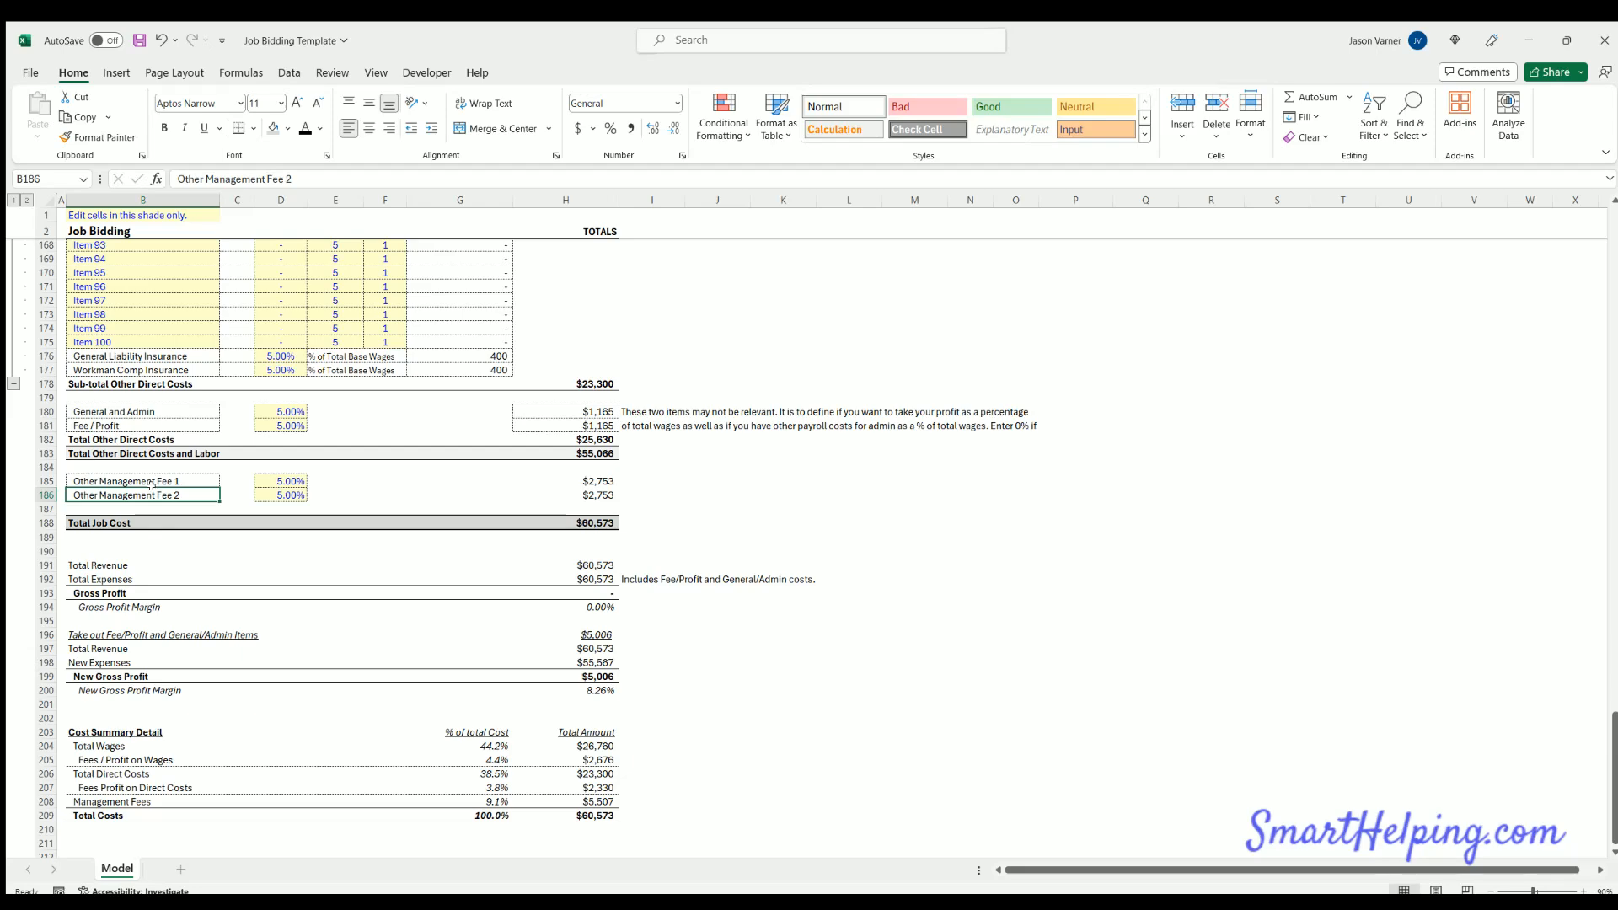
pyautogui.scroll(-4, 290, 325)
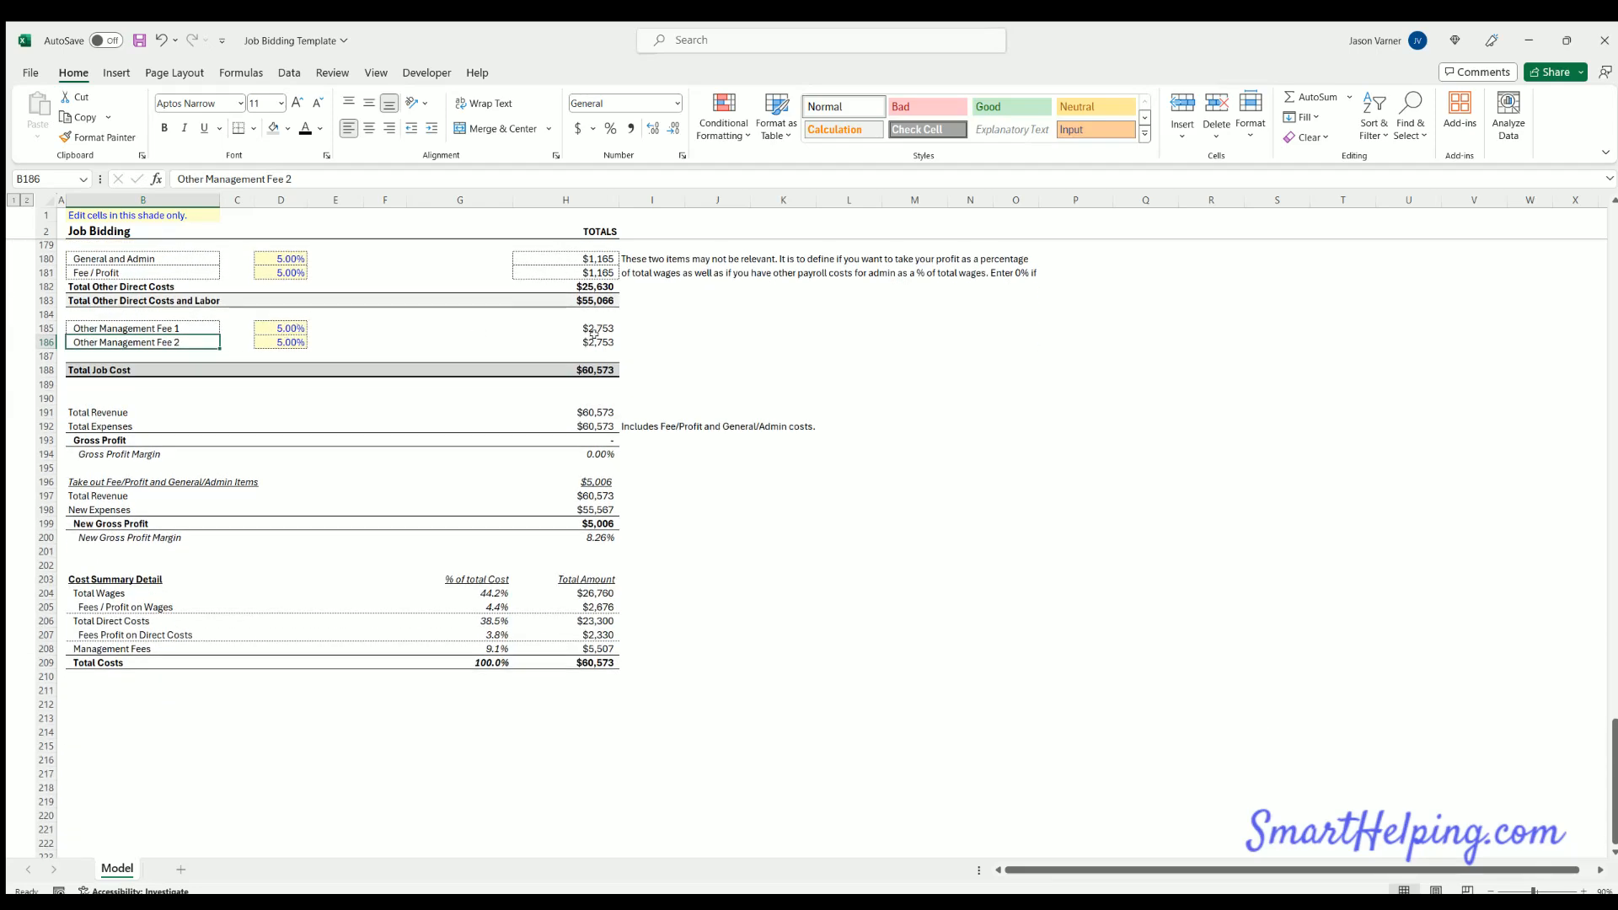
pyautogui.click(280, 341)
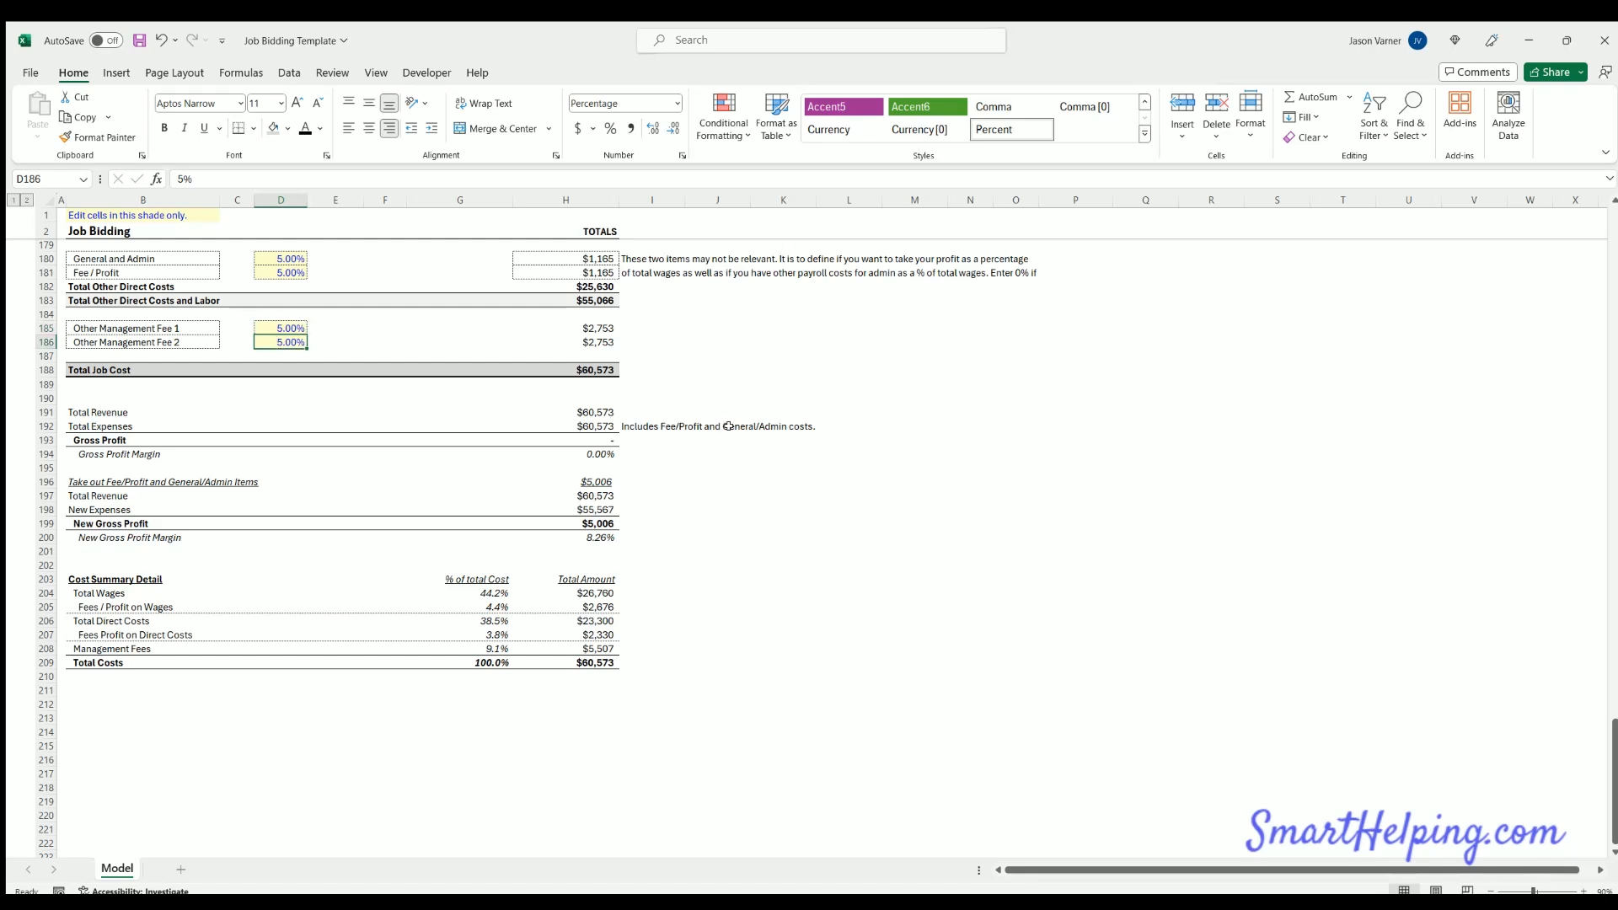
pyautogui.click(284, 255)
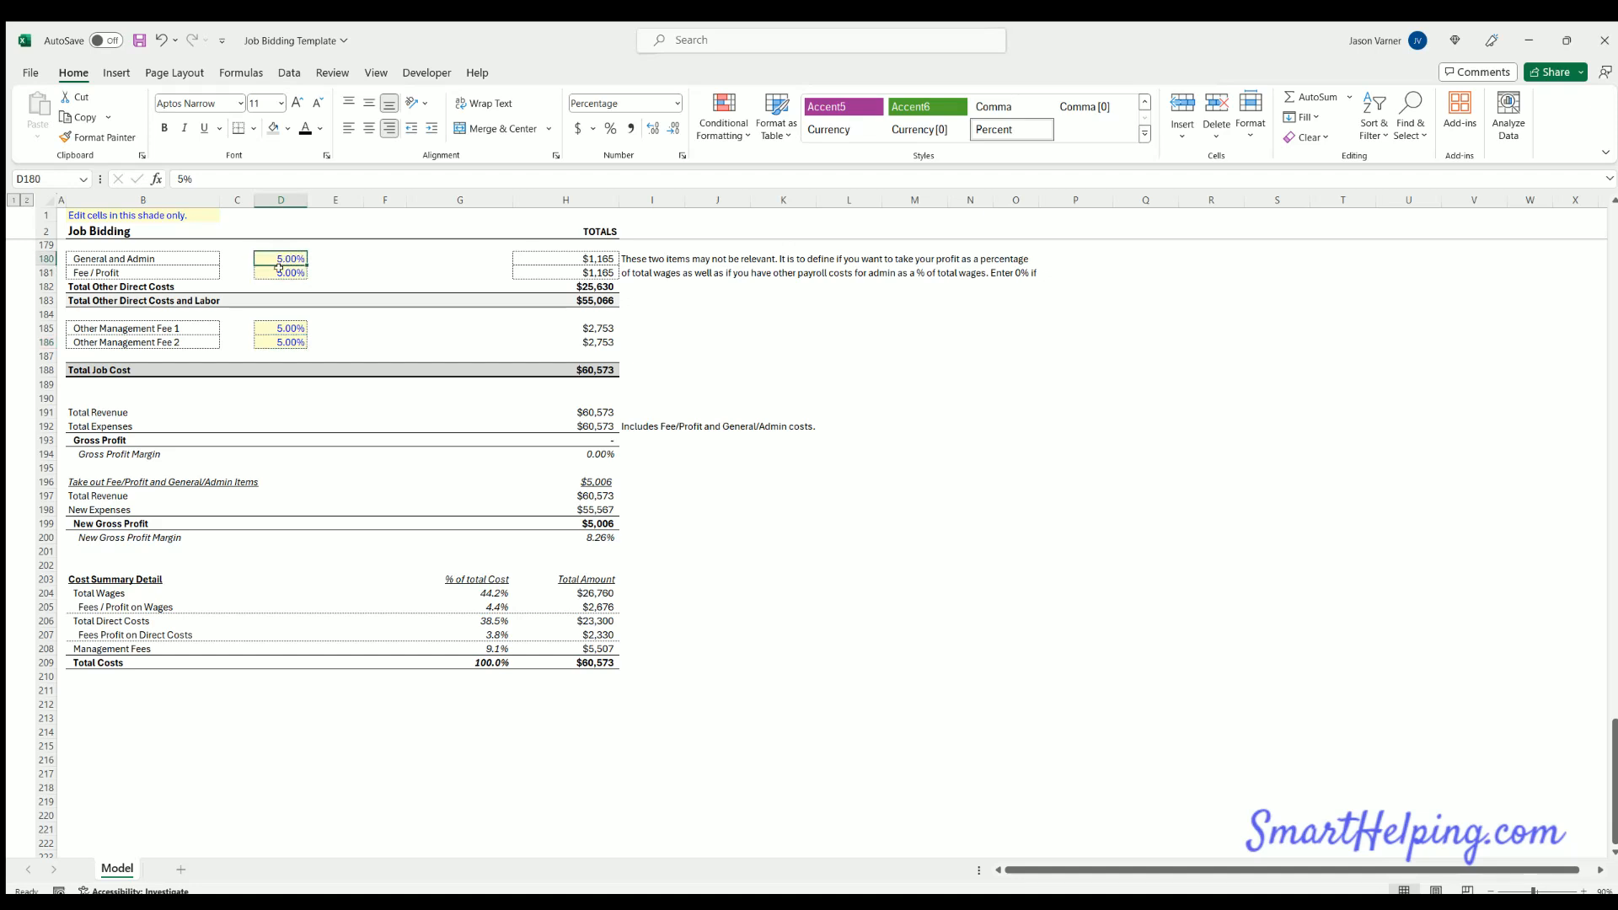
pyautogui.click(279, 332)
pyautogui.click(279, 337)
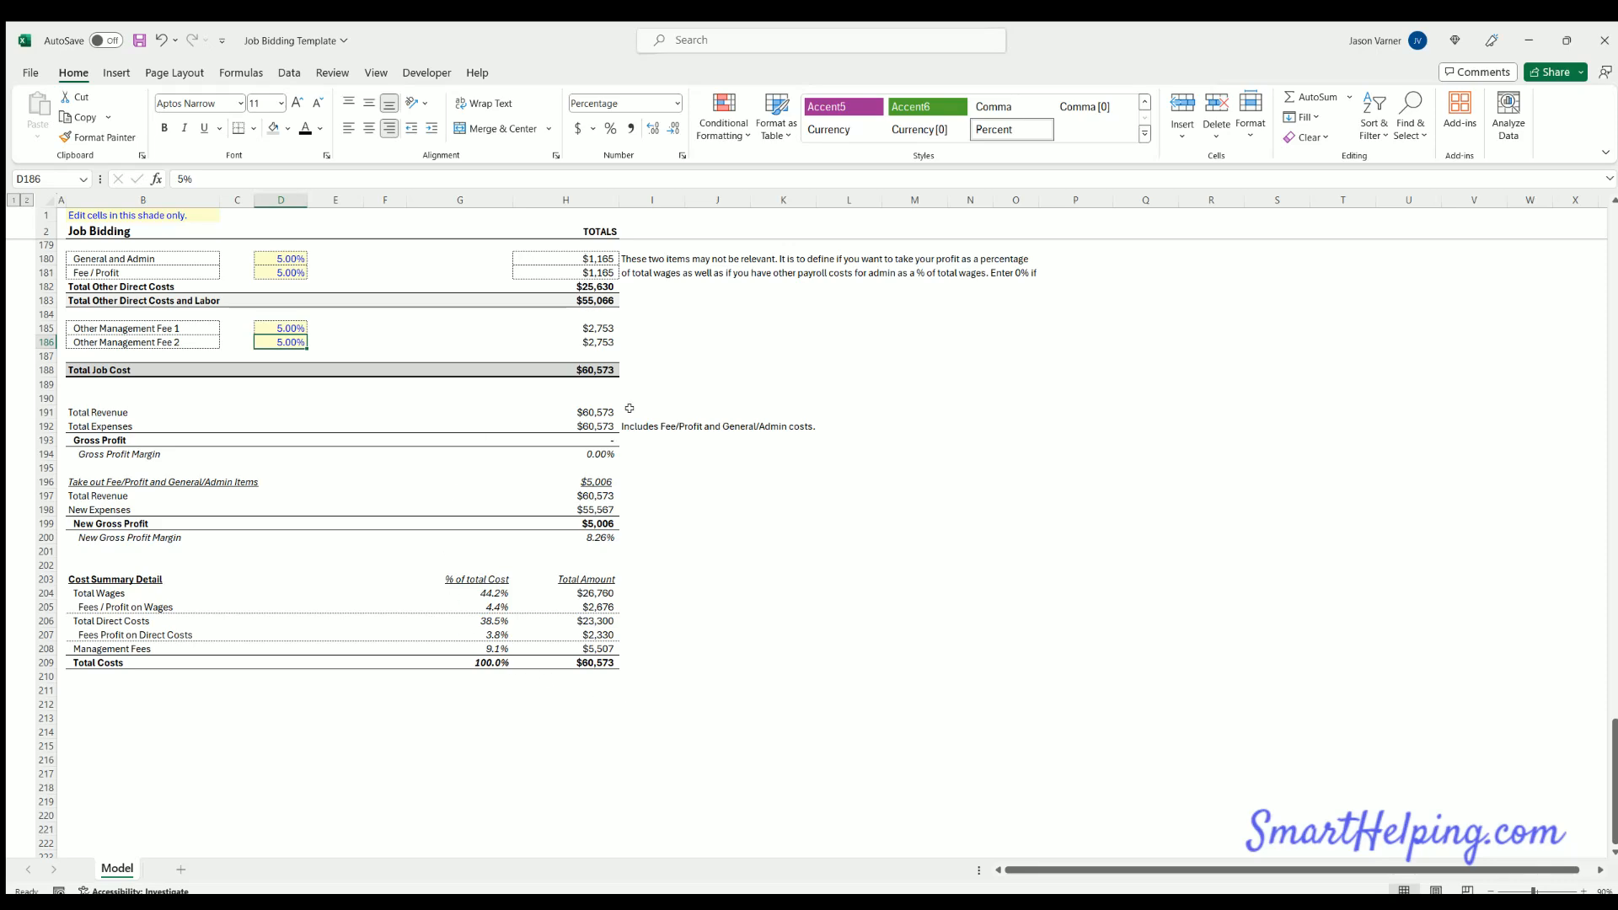
# Return to the start of the Model sheet and save the workbook
pyautogui.scroll(20, 619, 600)
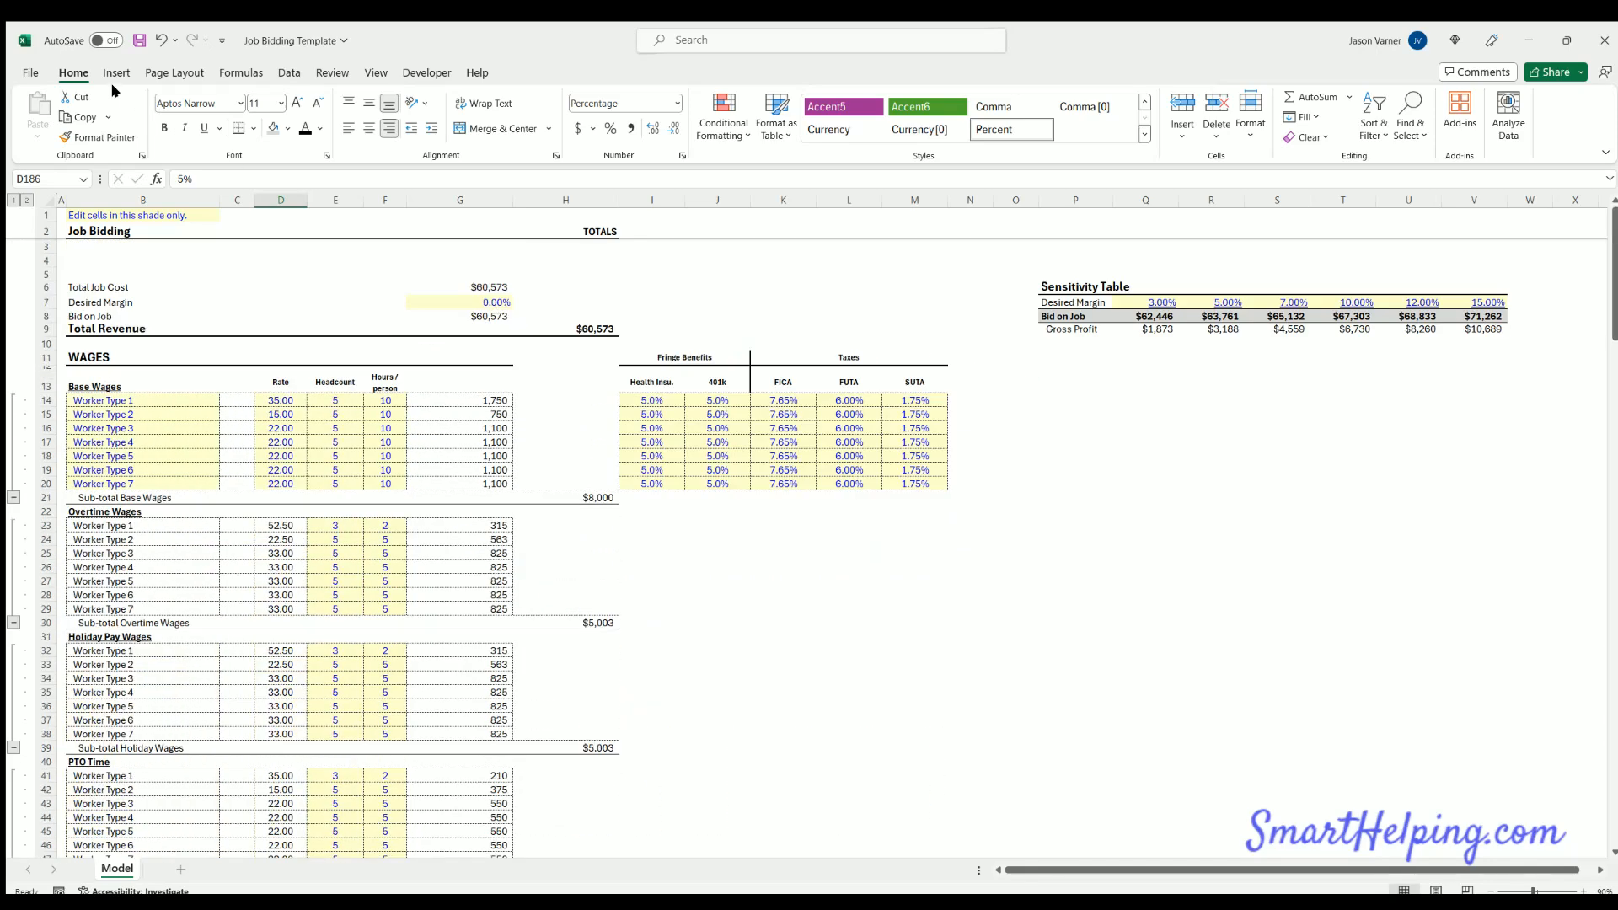
pyautogui.click(136, 44)
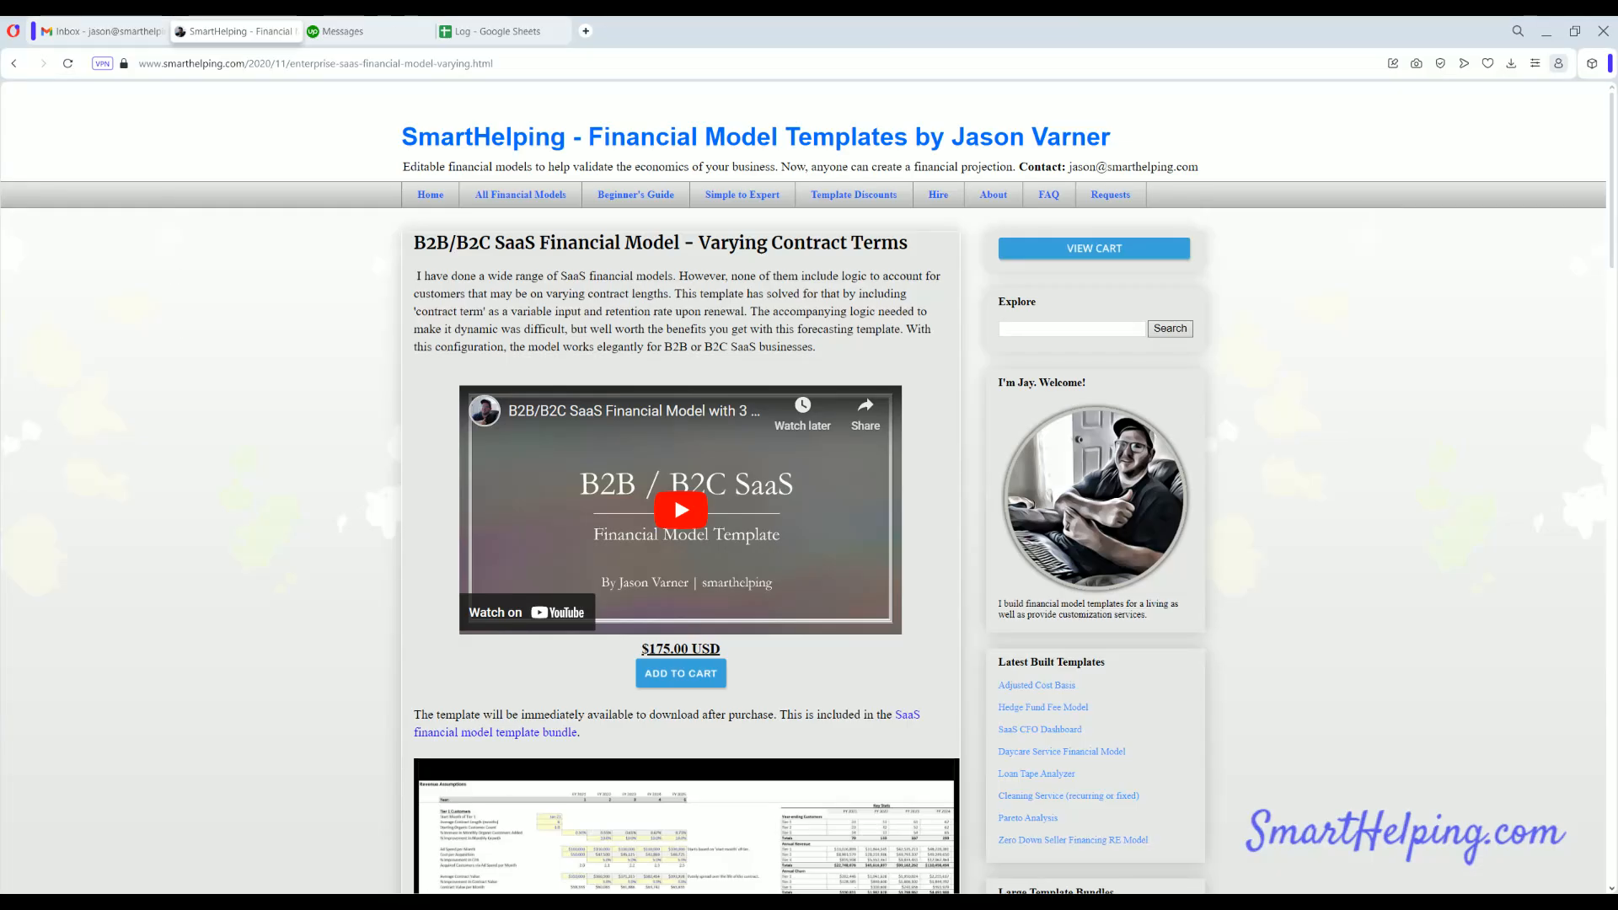
# Switch to the SmartHelping website in the browser and open the Accountant category from the list of all financial models
pyautogui.click(443, 198)
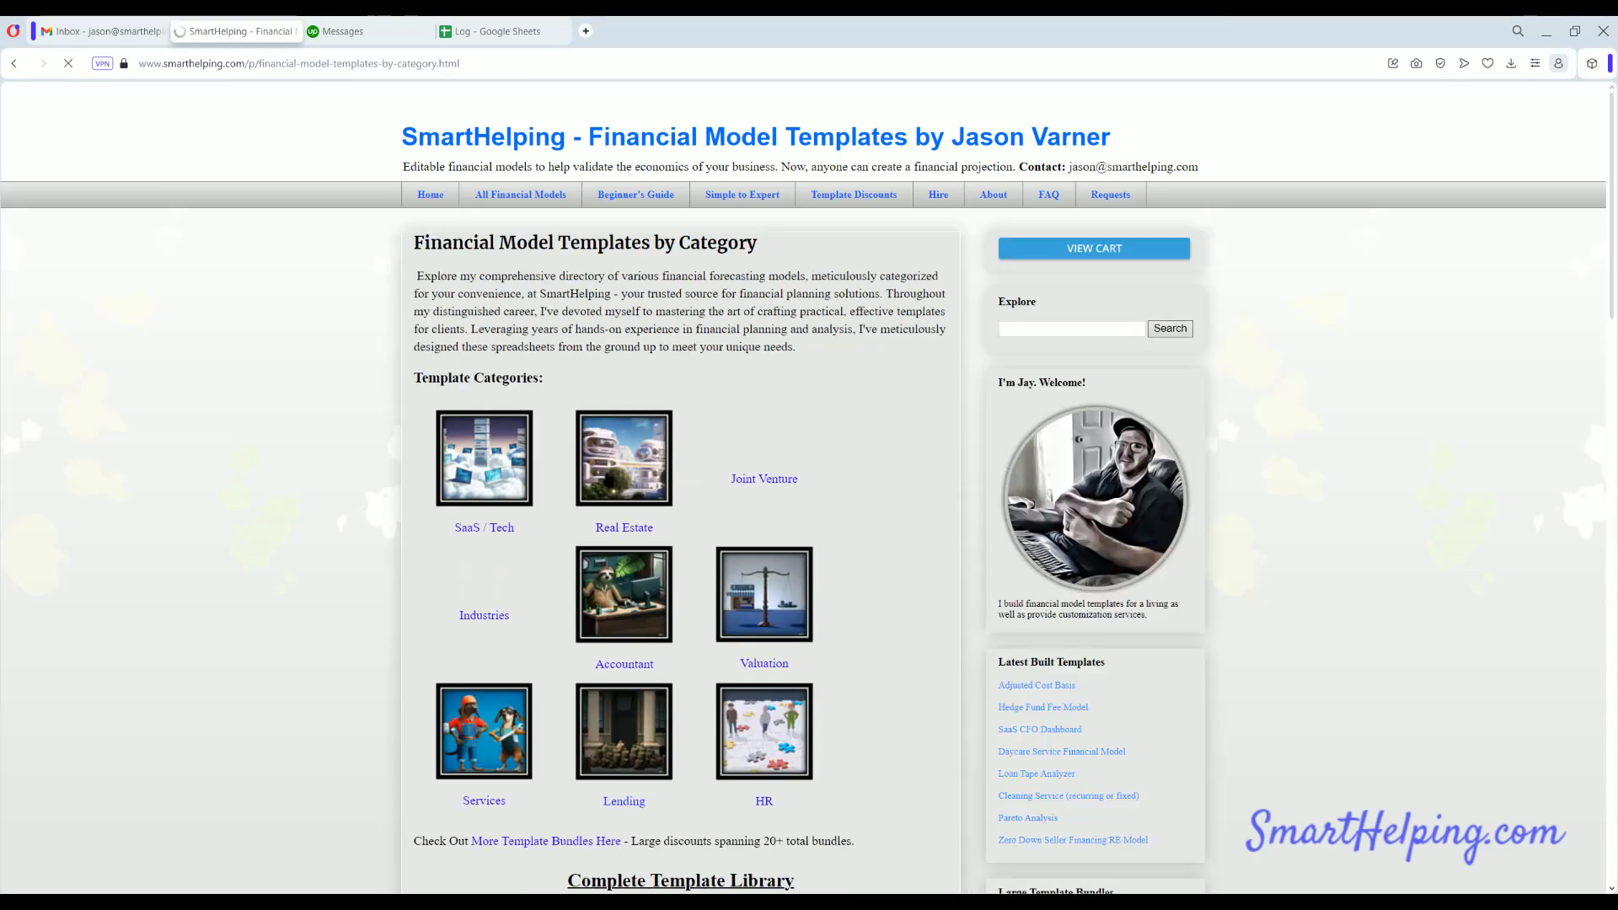
pyautogui.click(624, 594)
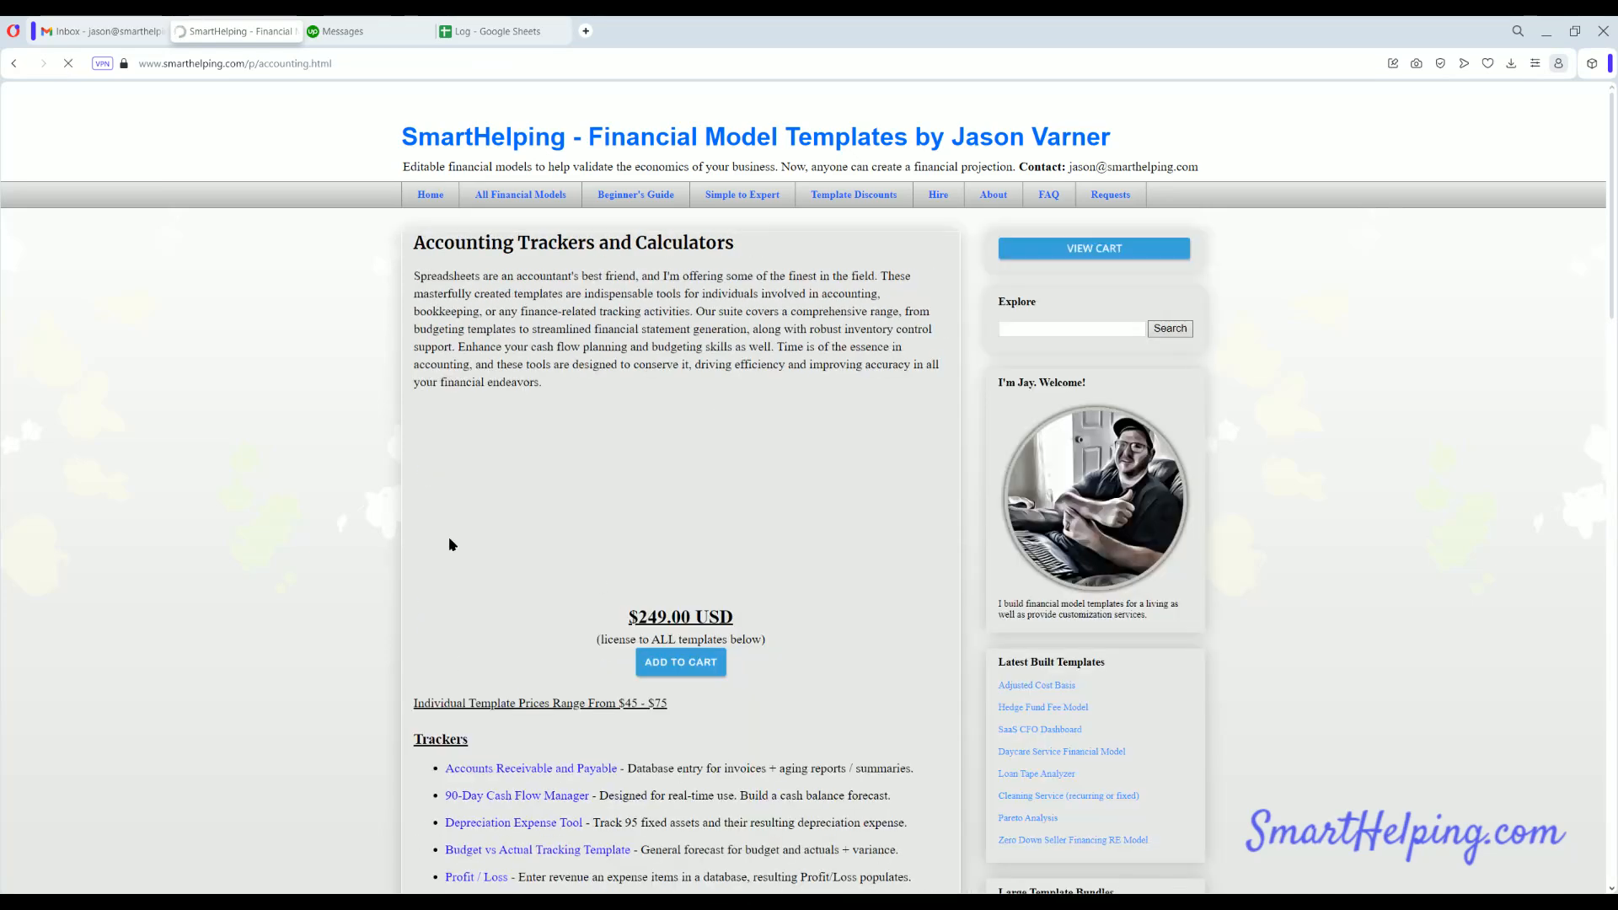
# Review the accounting page's template lists from Trackers through General, and switch back to the Job Bidding workbook in Excel
pyautogui.scroll(-3, 427, 533)
pyautogui.scroll(-3, 427, 536)
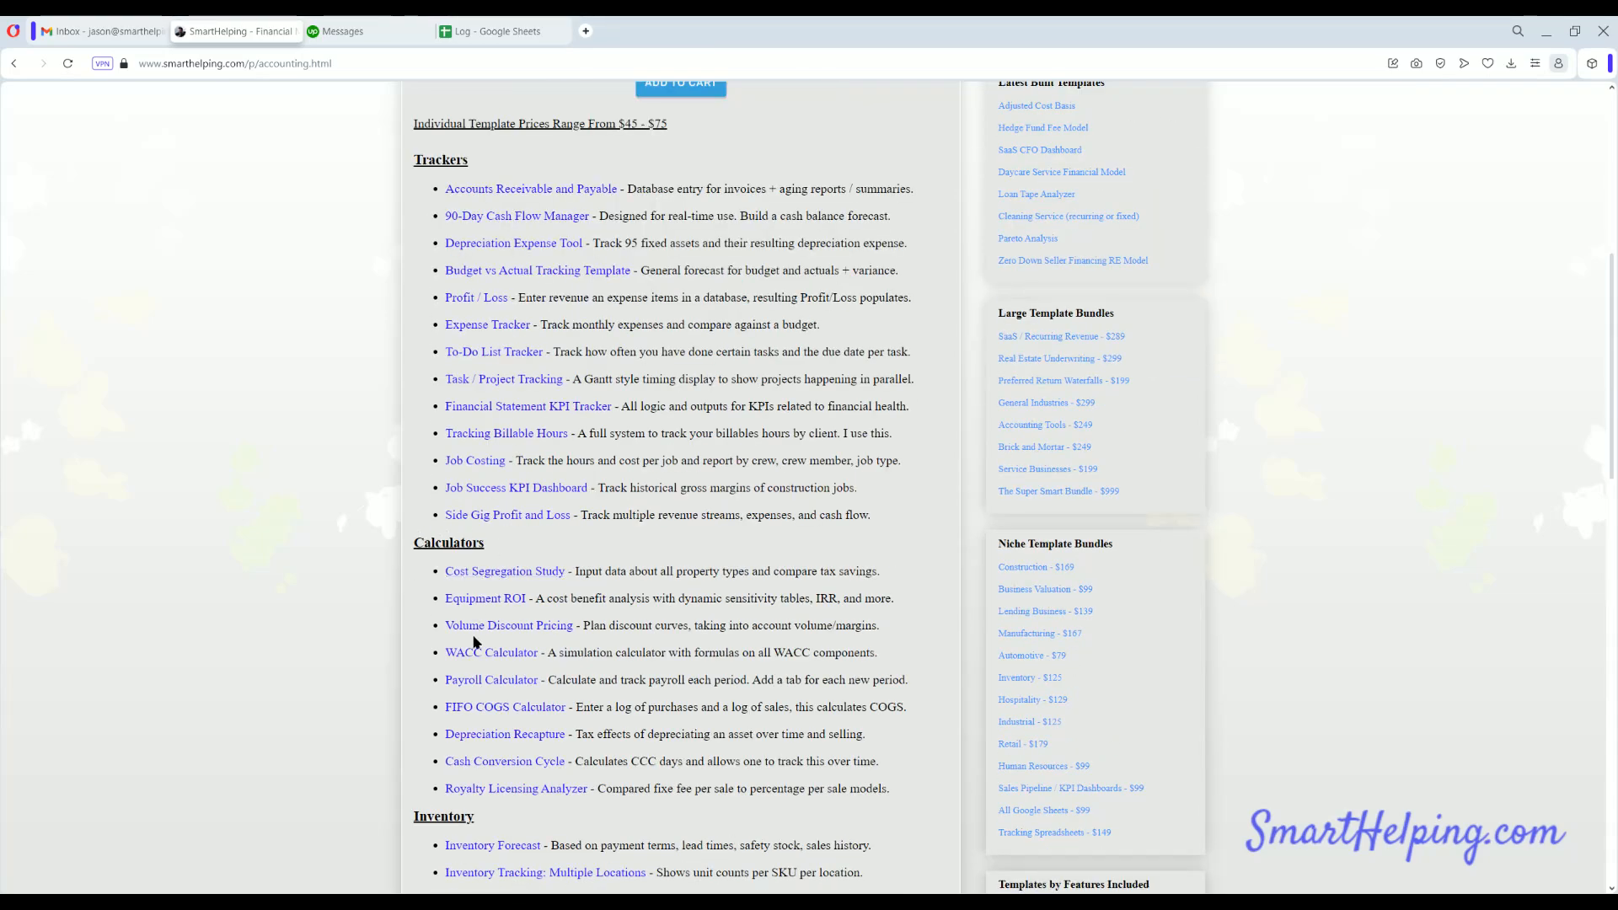
pyautogui.scroll(-7, 475, 643)
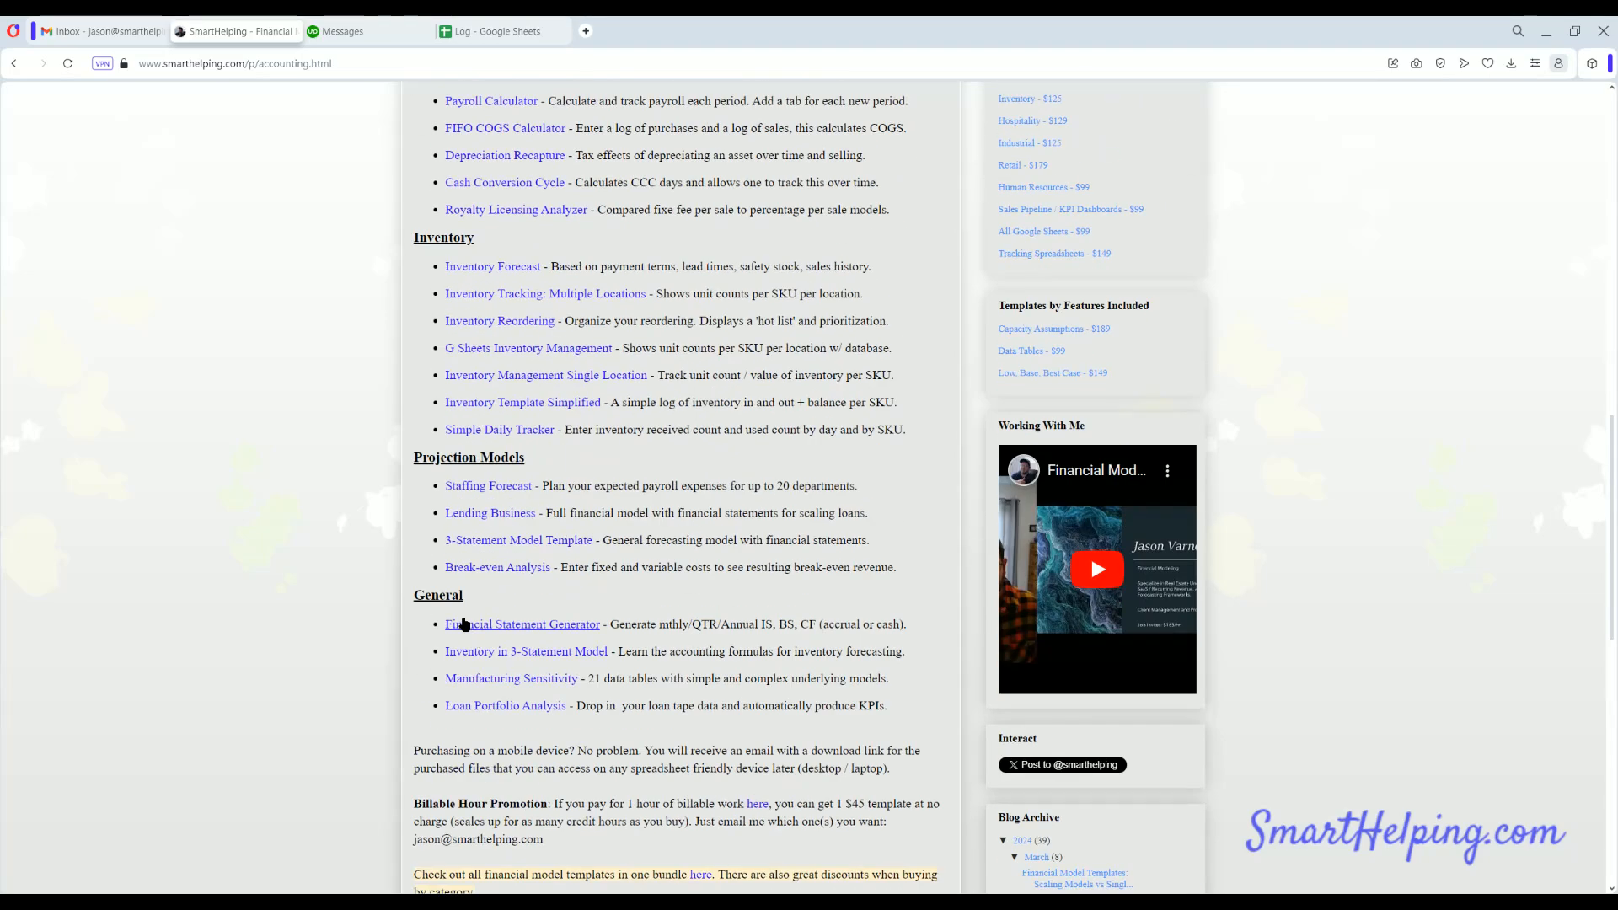
pyautogui.scroll(7, 460, 619)
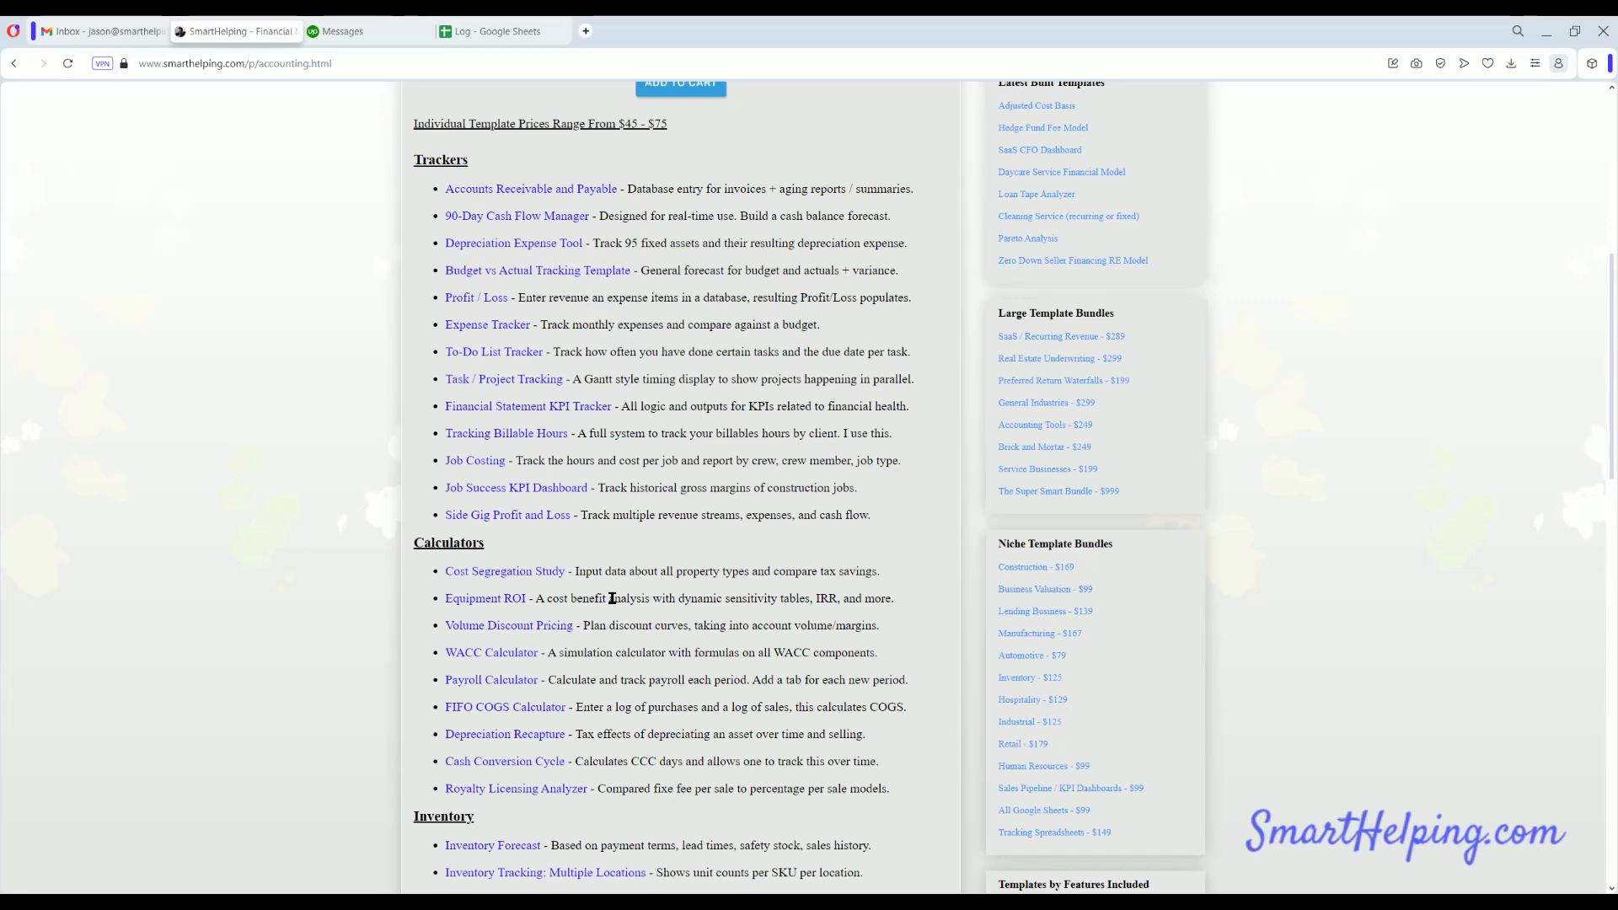
pyautogui.scroll(7, 613, 599)
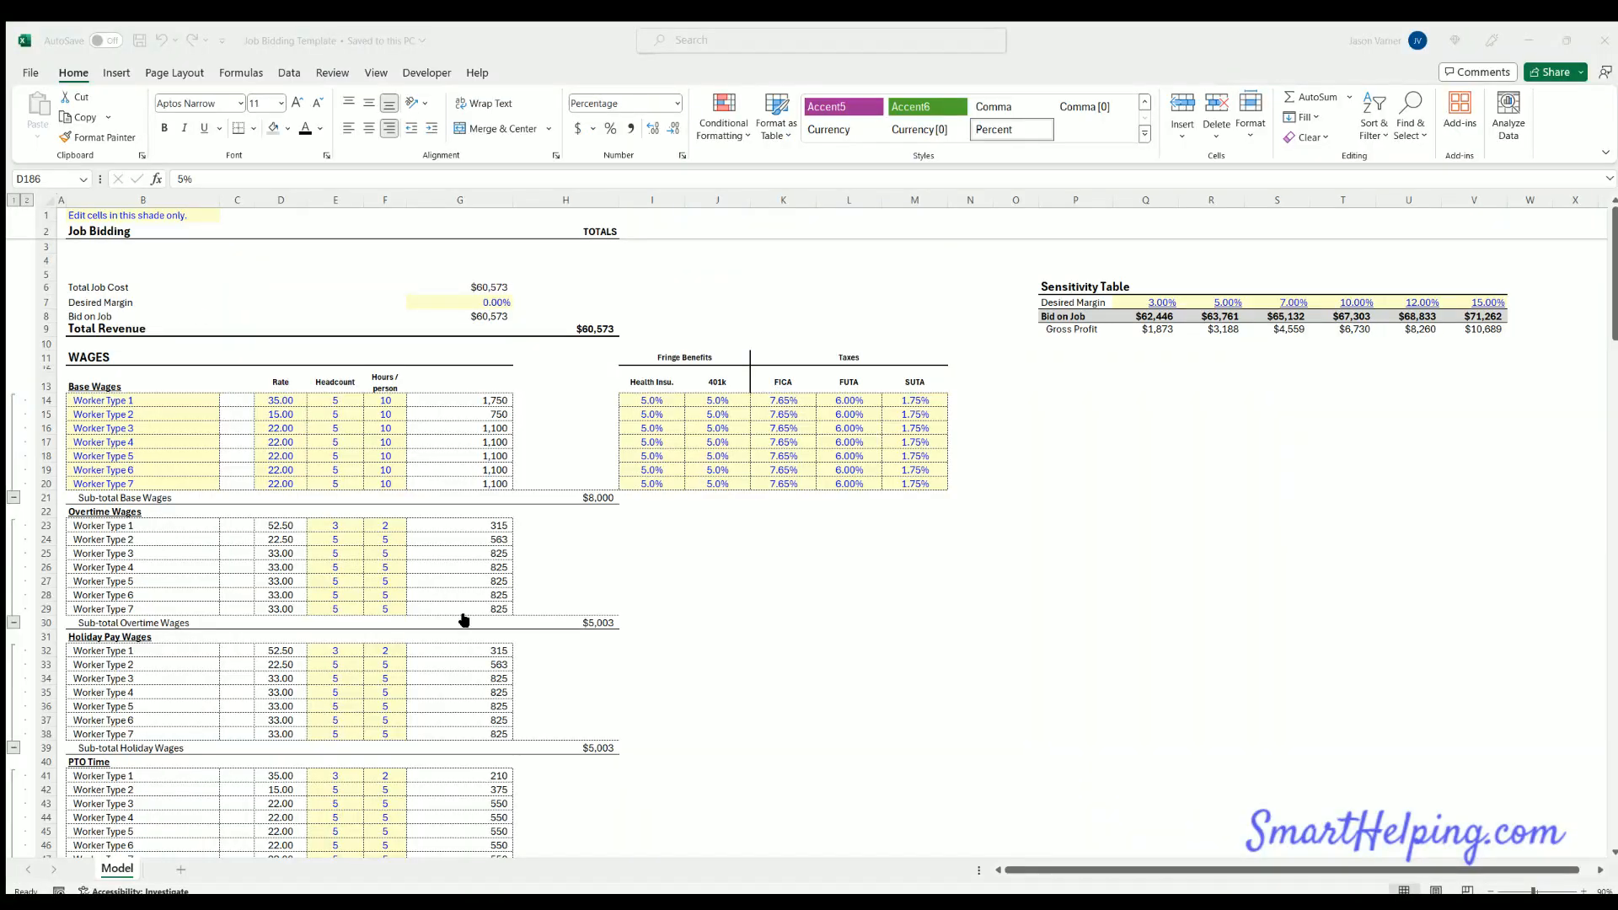
pyautogui.click(725, 634)
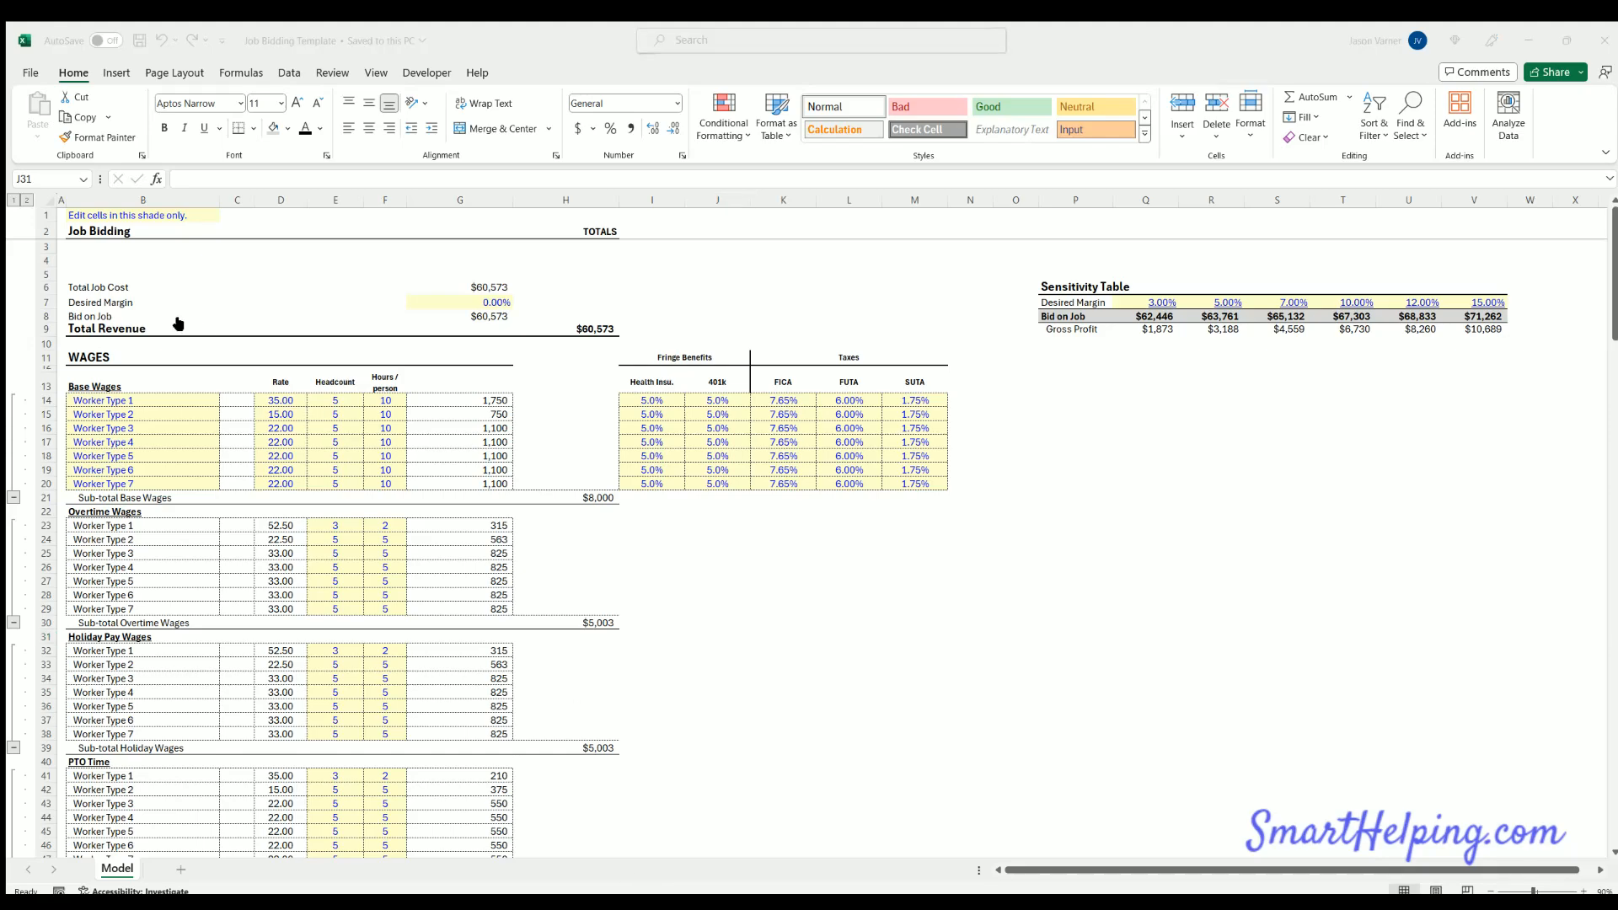
# Switch to the SmartHelping website in the browser, open the list of all financial models, and review the SaaS and real estate templates
pyautogui.hotkey('alt', 'Tab')
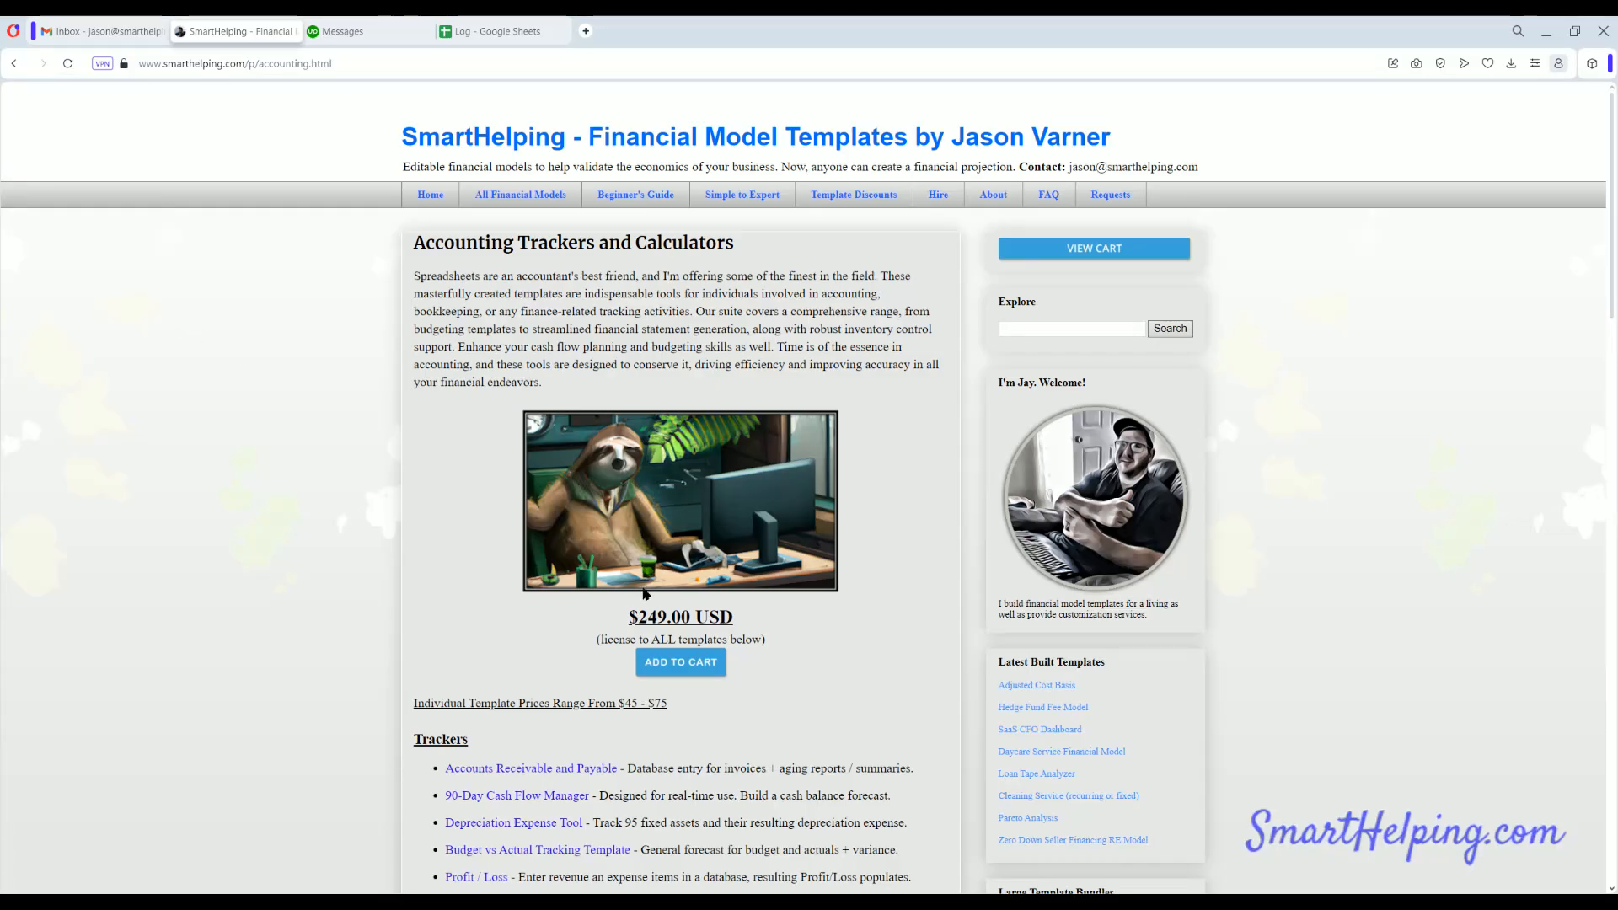
pyautogui.click(517, 197)
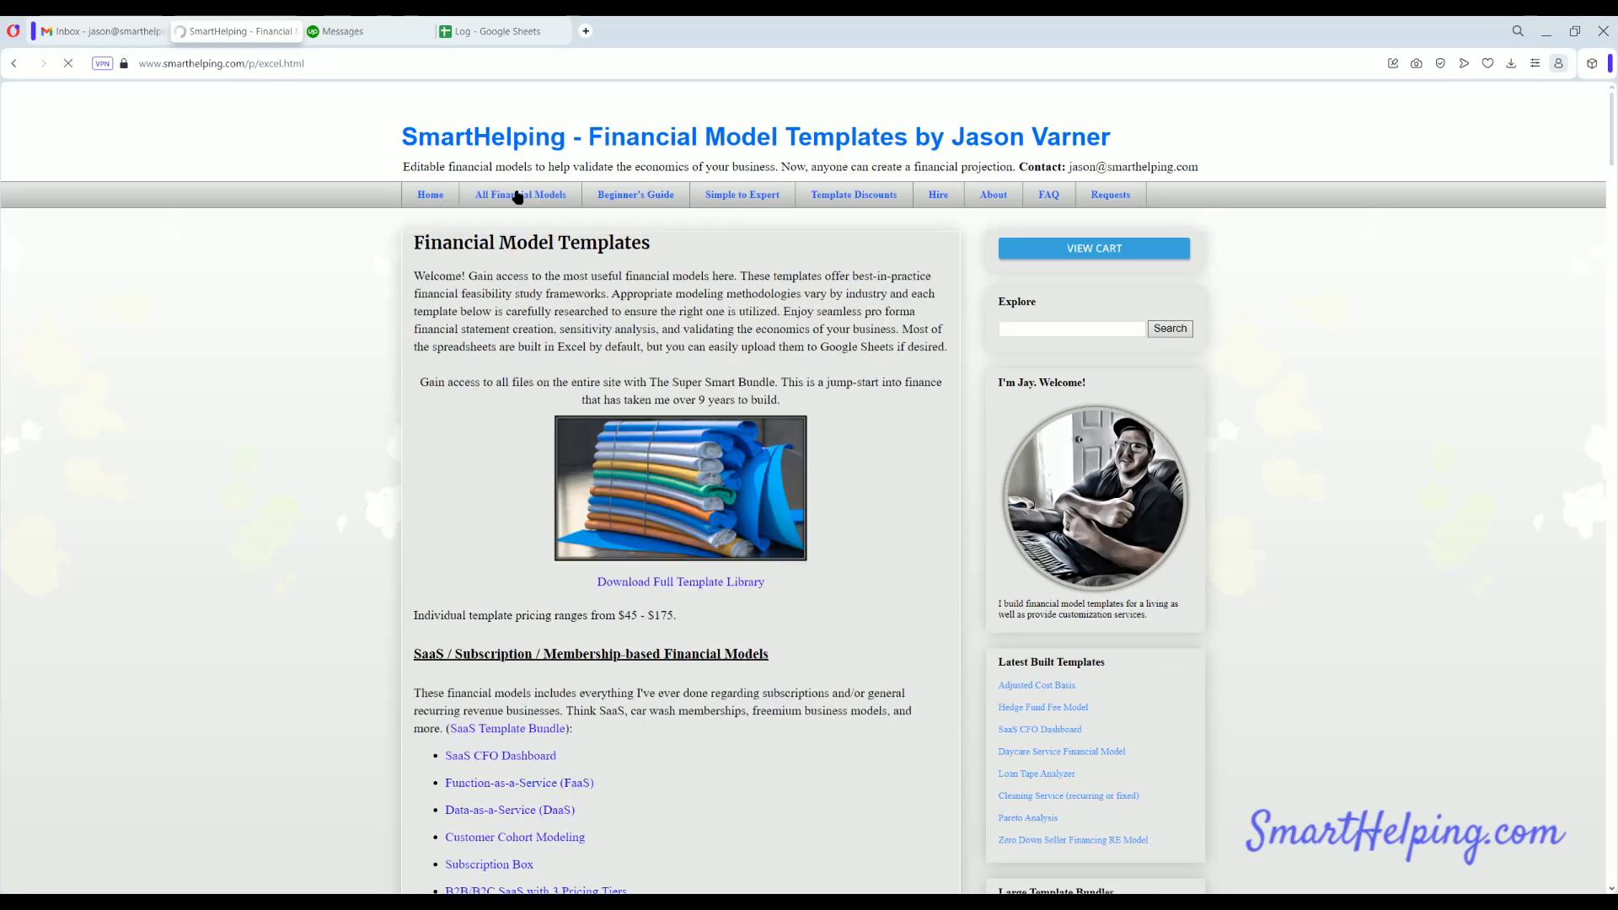
pyautogui.scroll(-3, 514, 371)
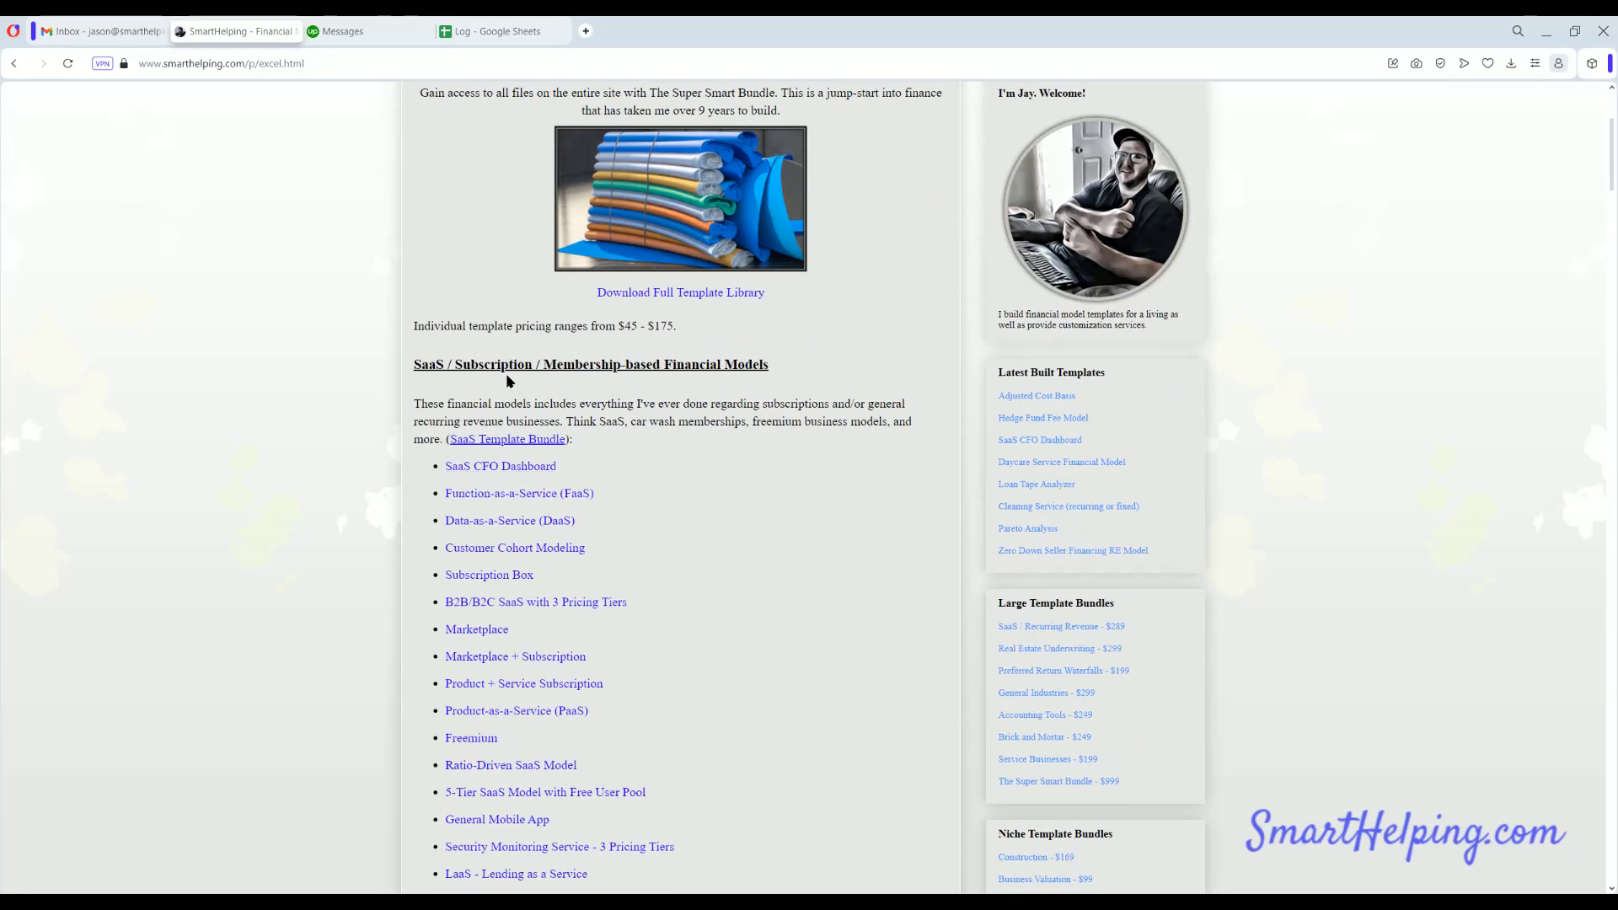
pyautogui.scroll(-2, 520, 420)
pyautogui.scroll(-5, 520, 420)
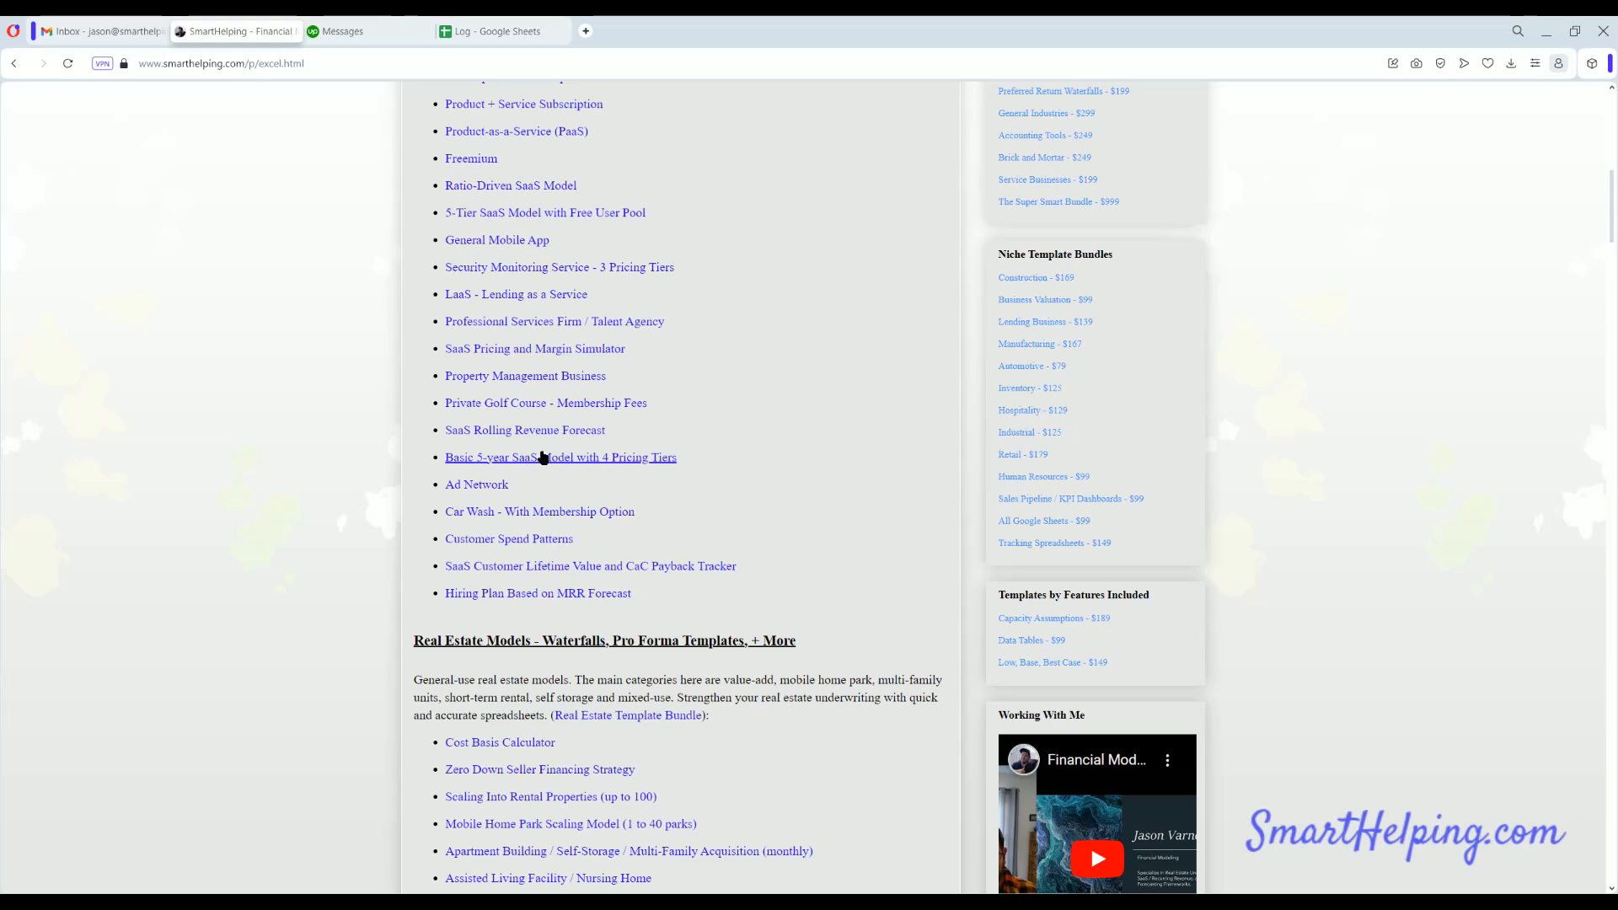
pyautogui.scroll(3, 524, 447)
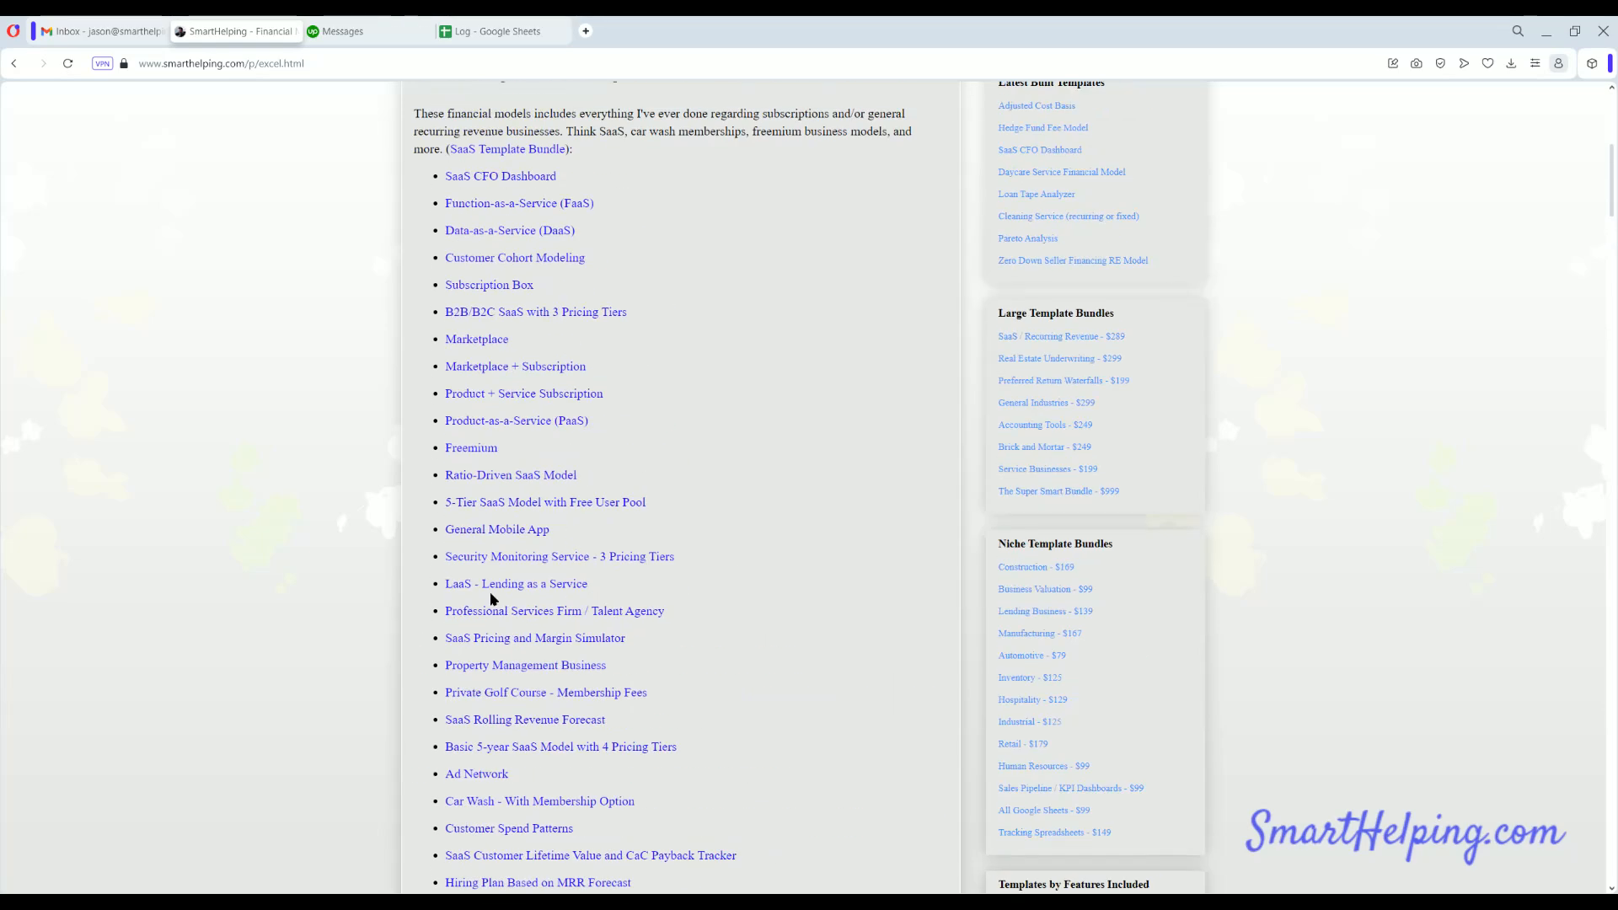
pyautogui.scroll(-3, 463, 502)
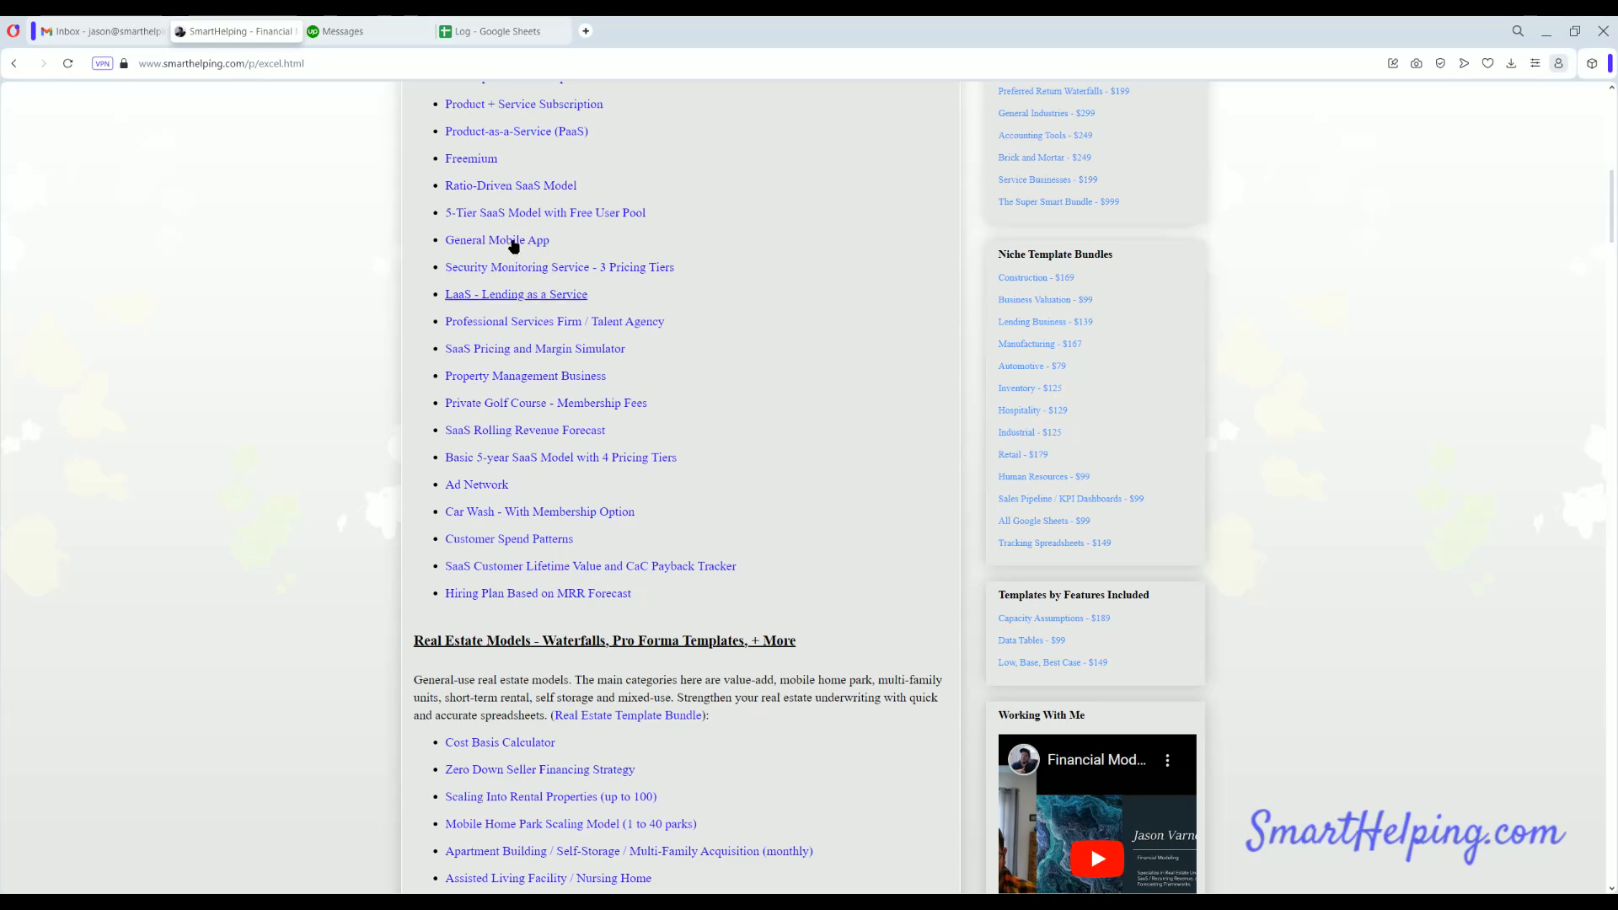
pyautogui.scroll(-6, 522, 451)
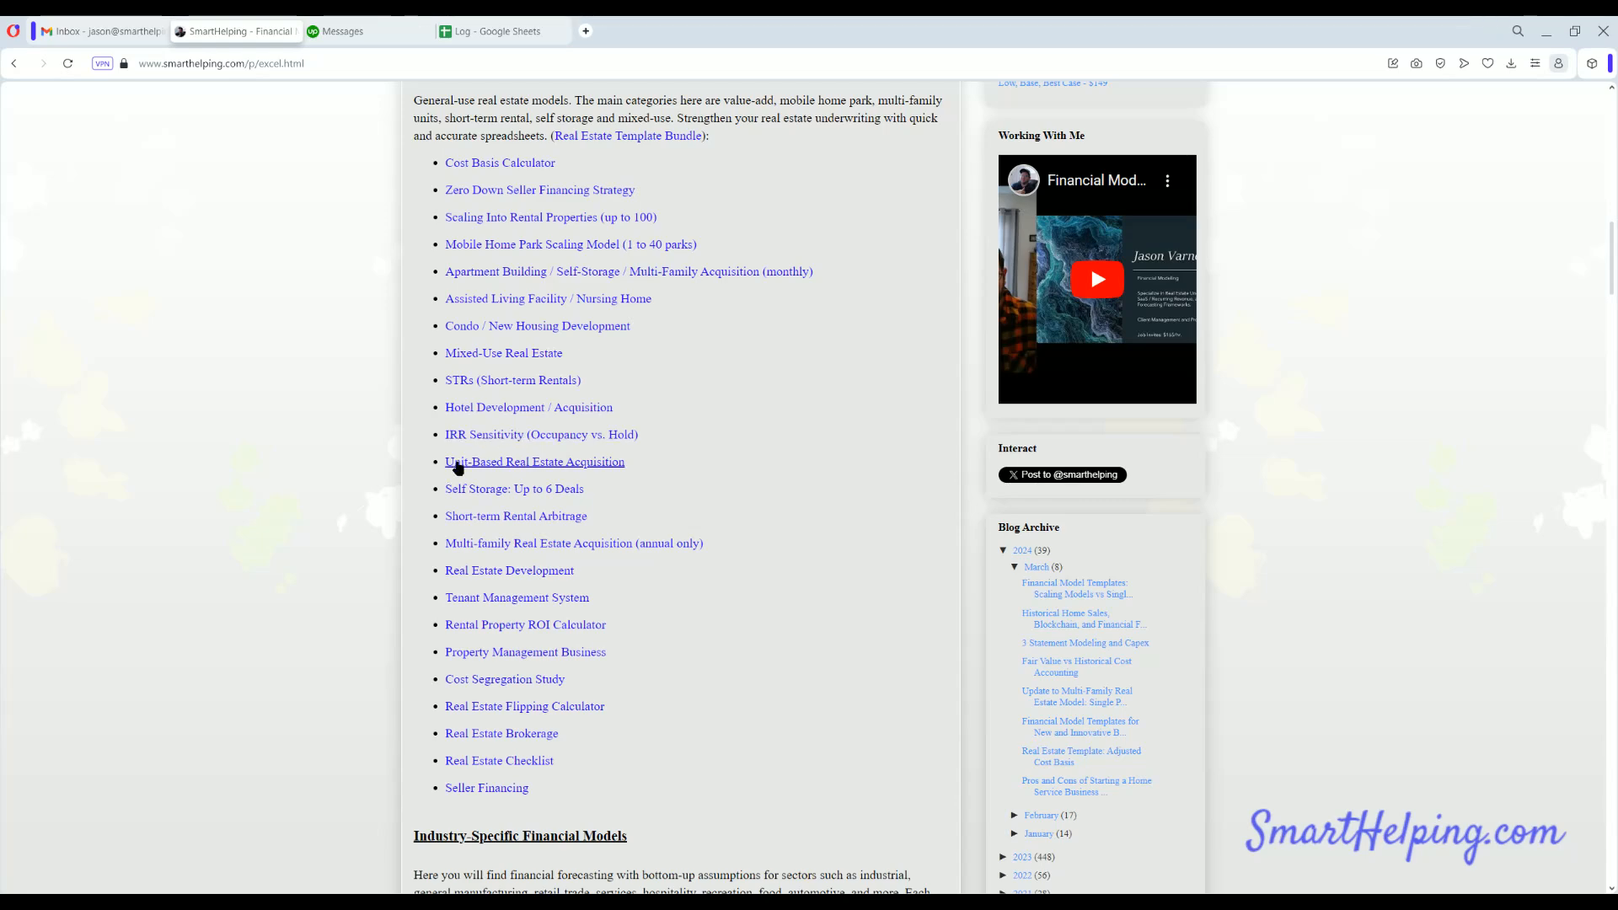
# Examine the industry-specific, joint venture distribution, business valuation and accounting template lists on the financial models page
pyautogui.scroll(-7, 506, 517)
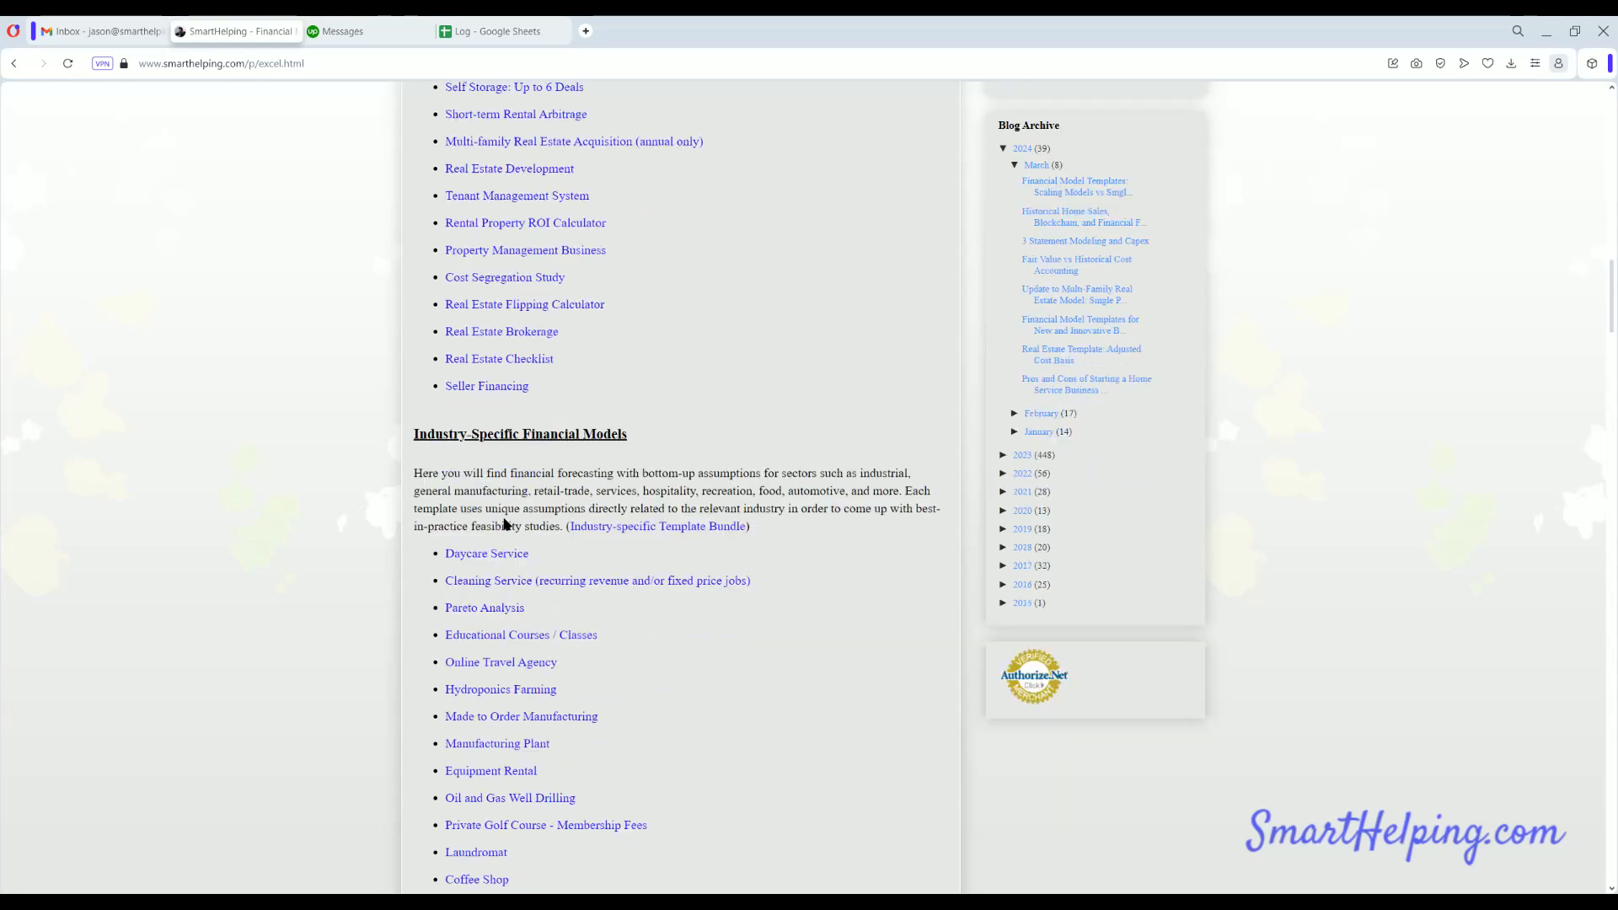
pyautogui.scroll(-20, 454, 389)
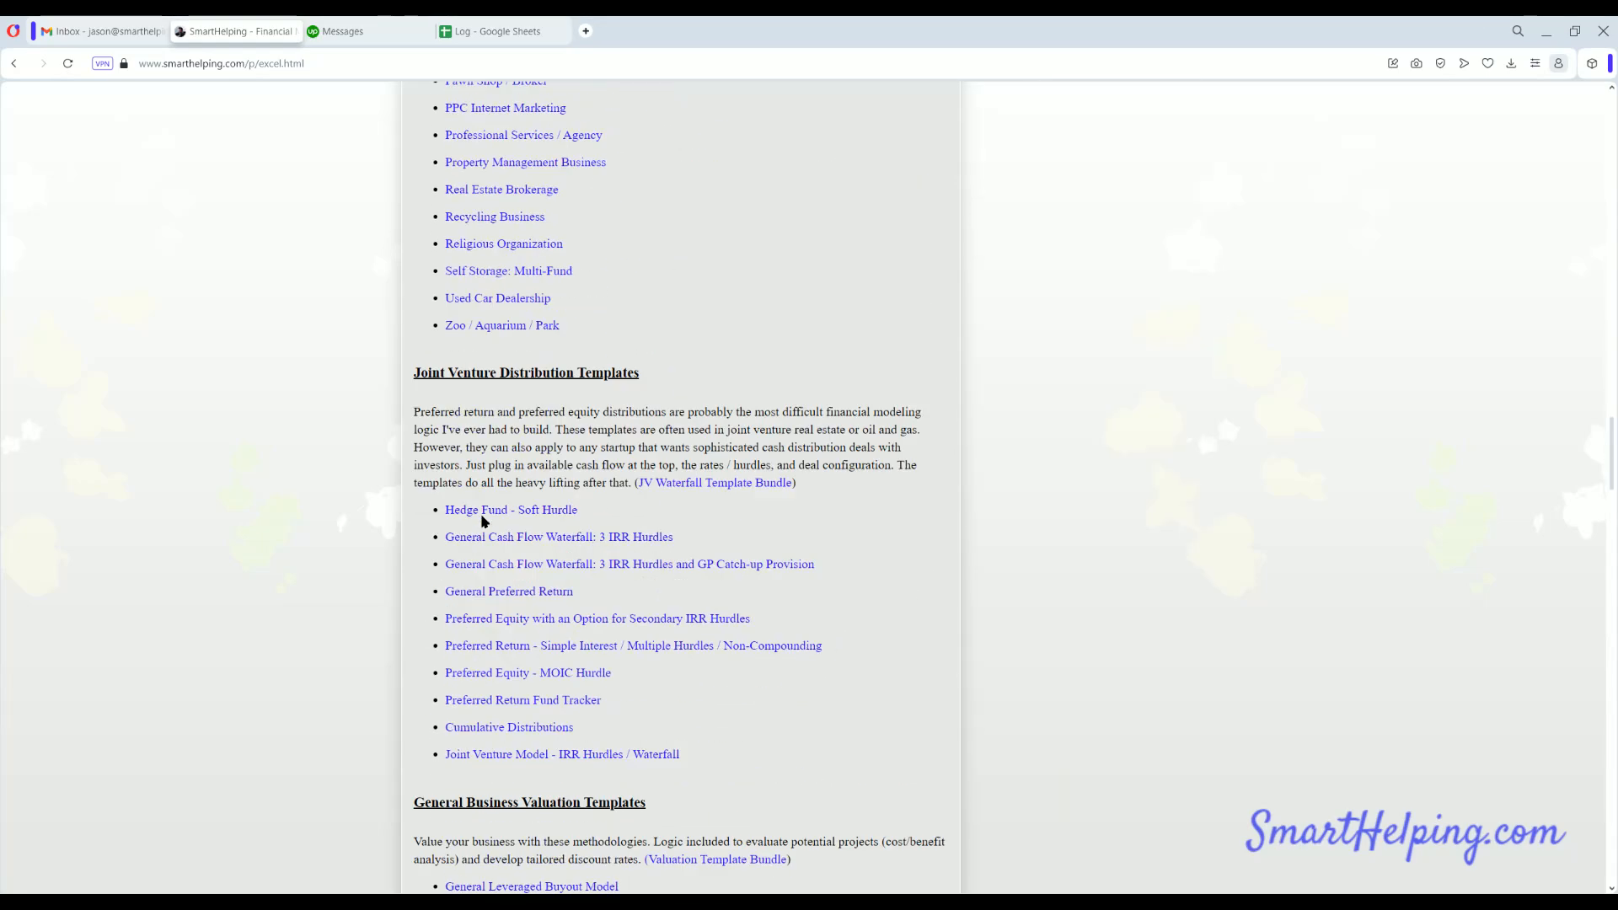
pyautogui.scroll(-3, 485, 523)
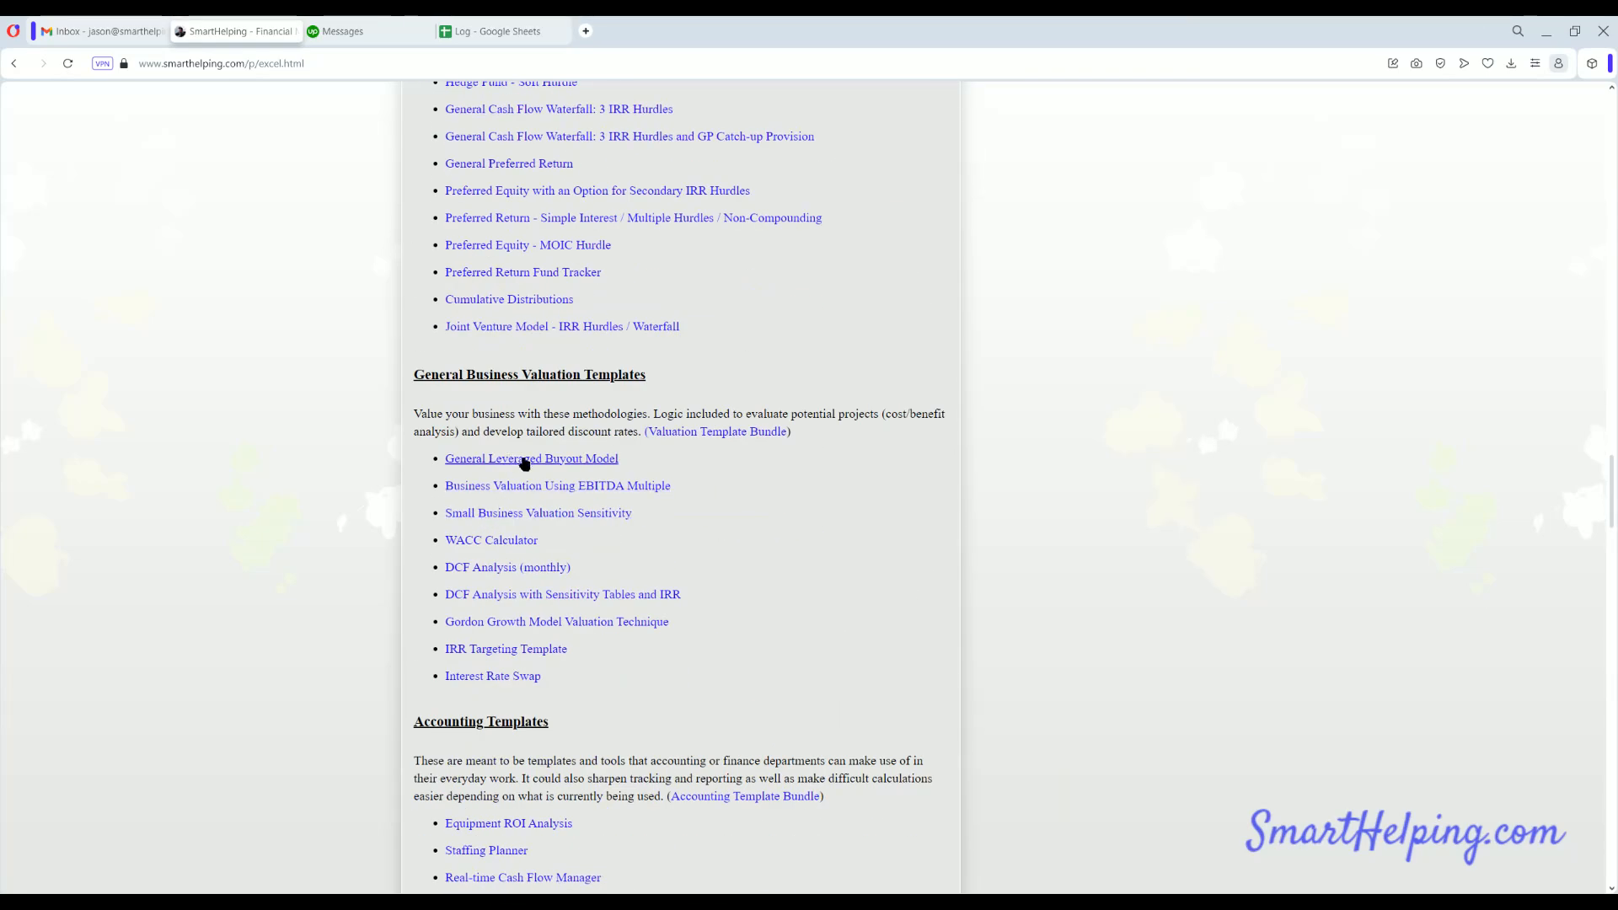
pyautogui.scroll(-7, 519, 590)
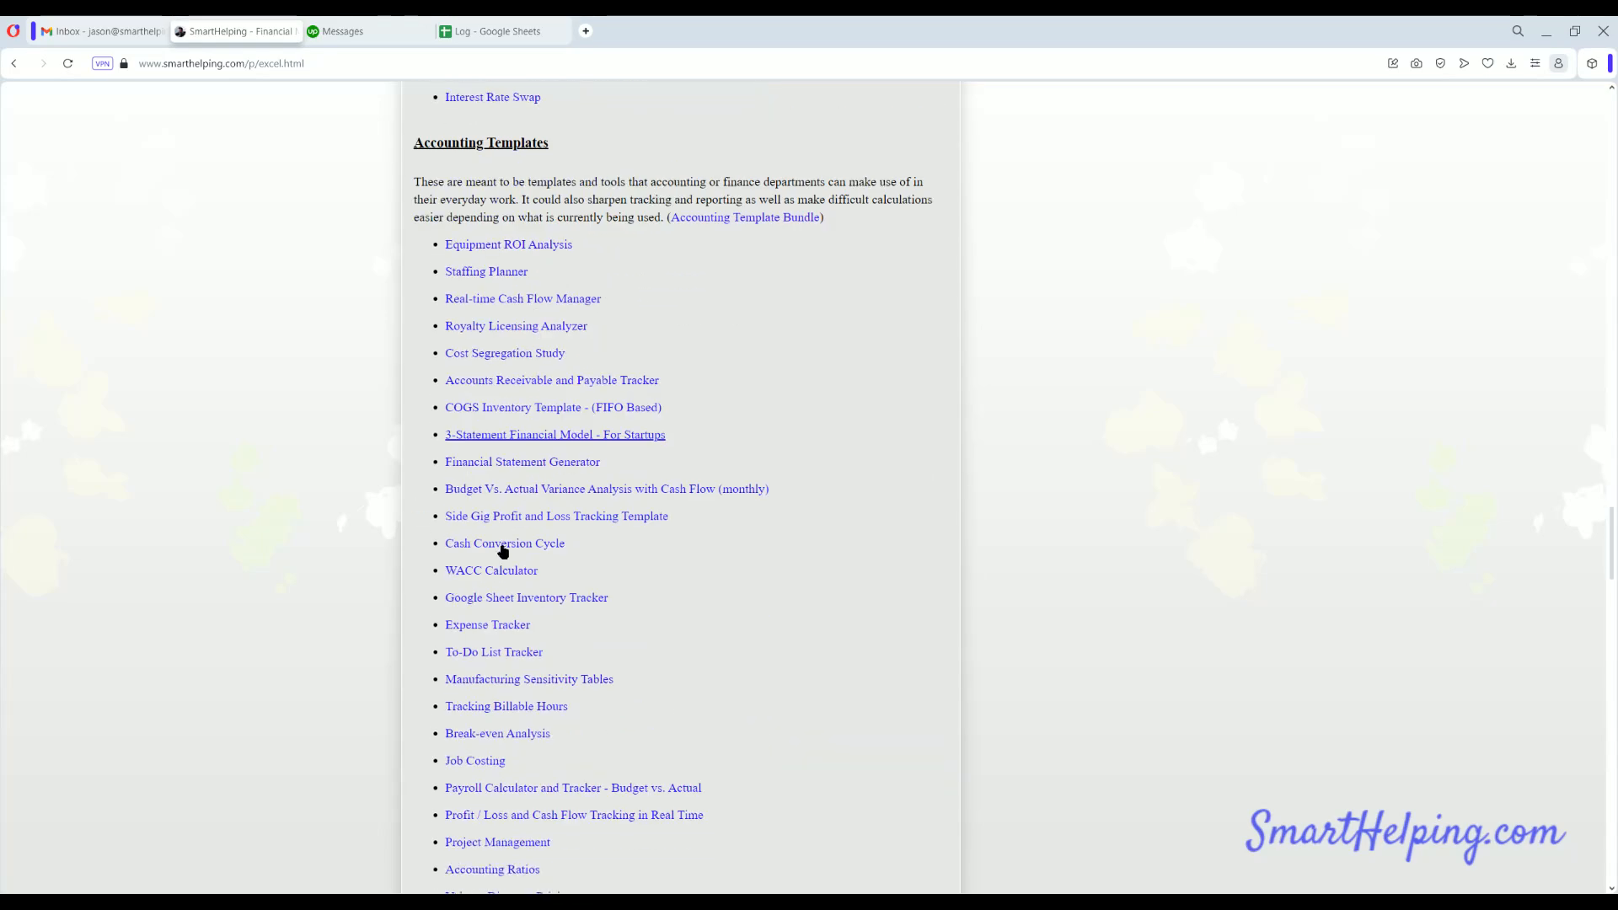
pyautogui.scroll(-3, 509, 329)
pyautogui.scroll(-3, 506, 396)
pyautogui.scroll(6, 506, 425)
pyautogui.scroll(-3, 508, 438)
pyautogui.scroll(-7, 505, 444)
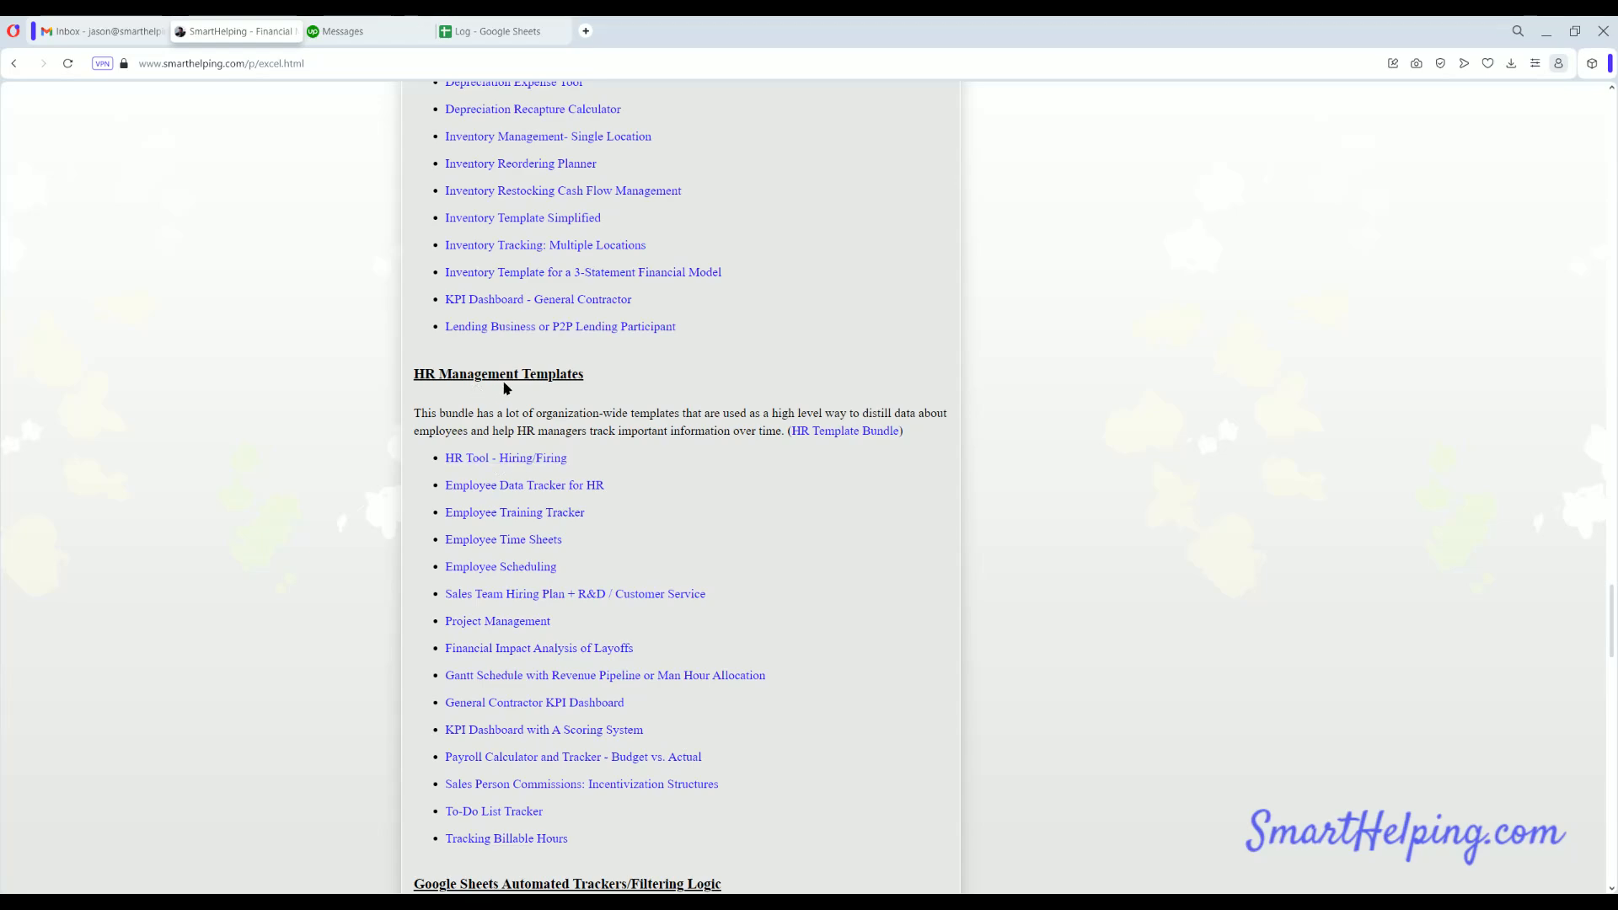
# Look through the HR management, Google Sheets tracker, sales pipeline and non-categorized template lists
pyautogui.scroll(-3, 525, 506)
pyautogui.scroll(-3, 525, 506)
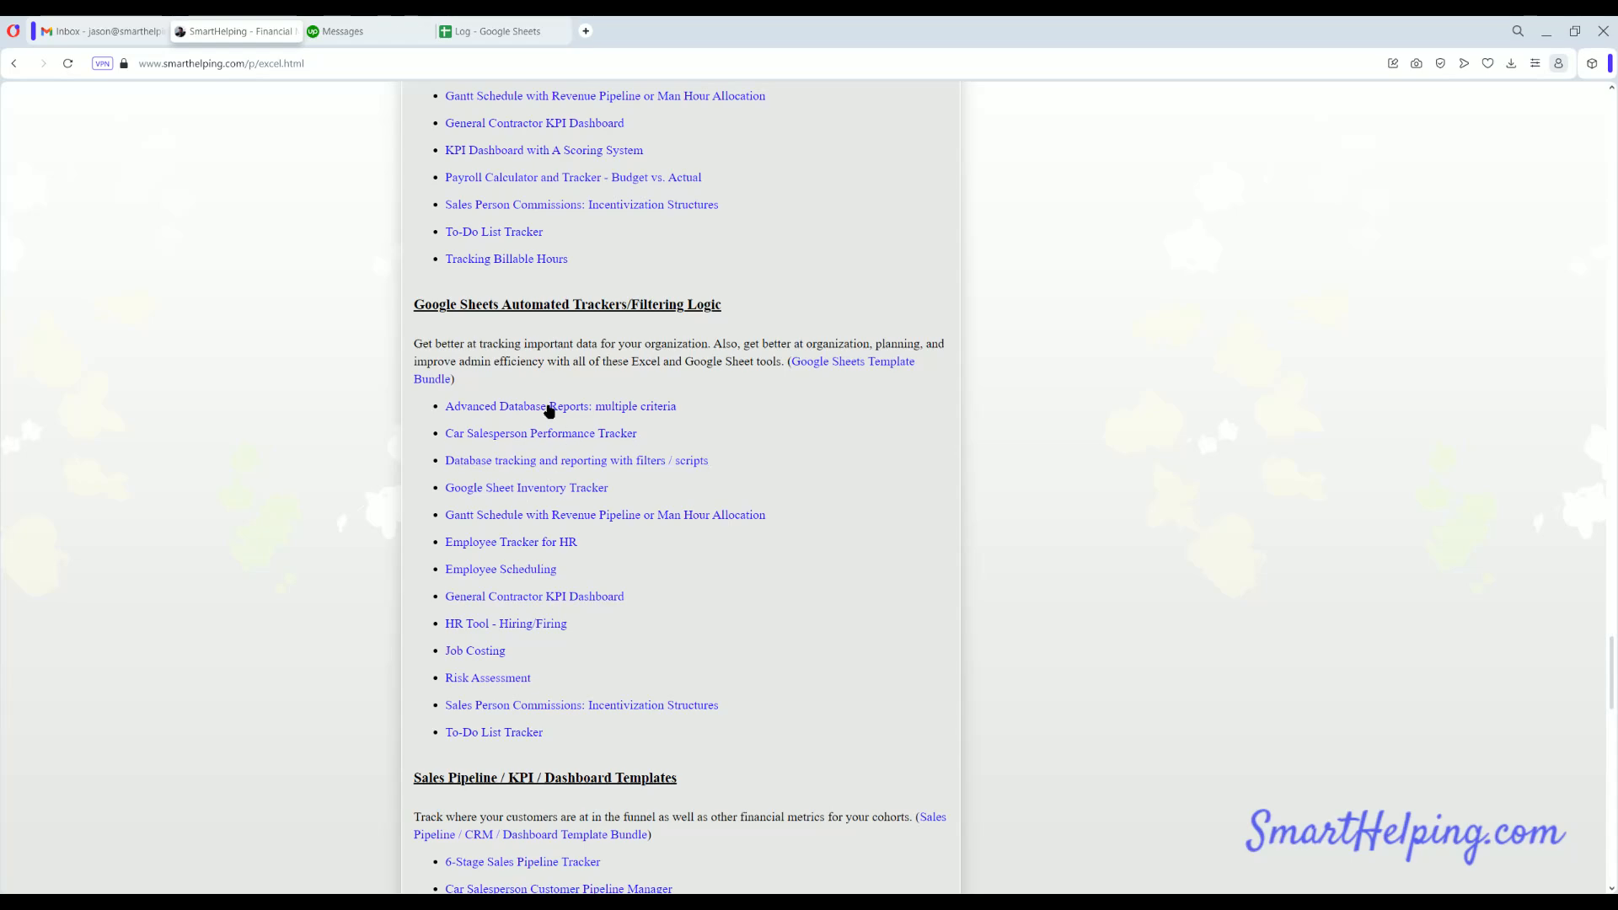
pyautogui.scroll(-3, 511, 552)
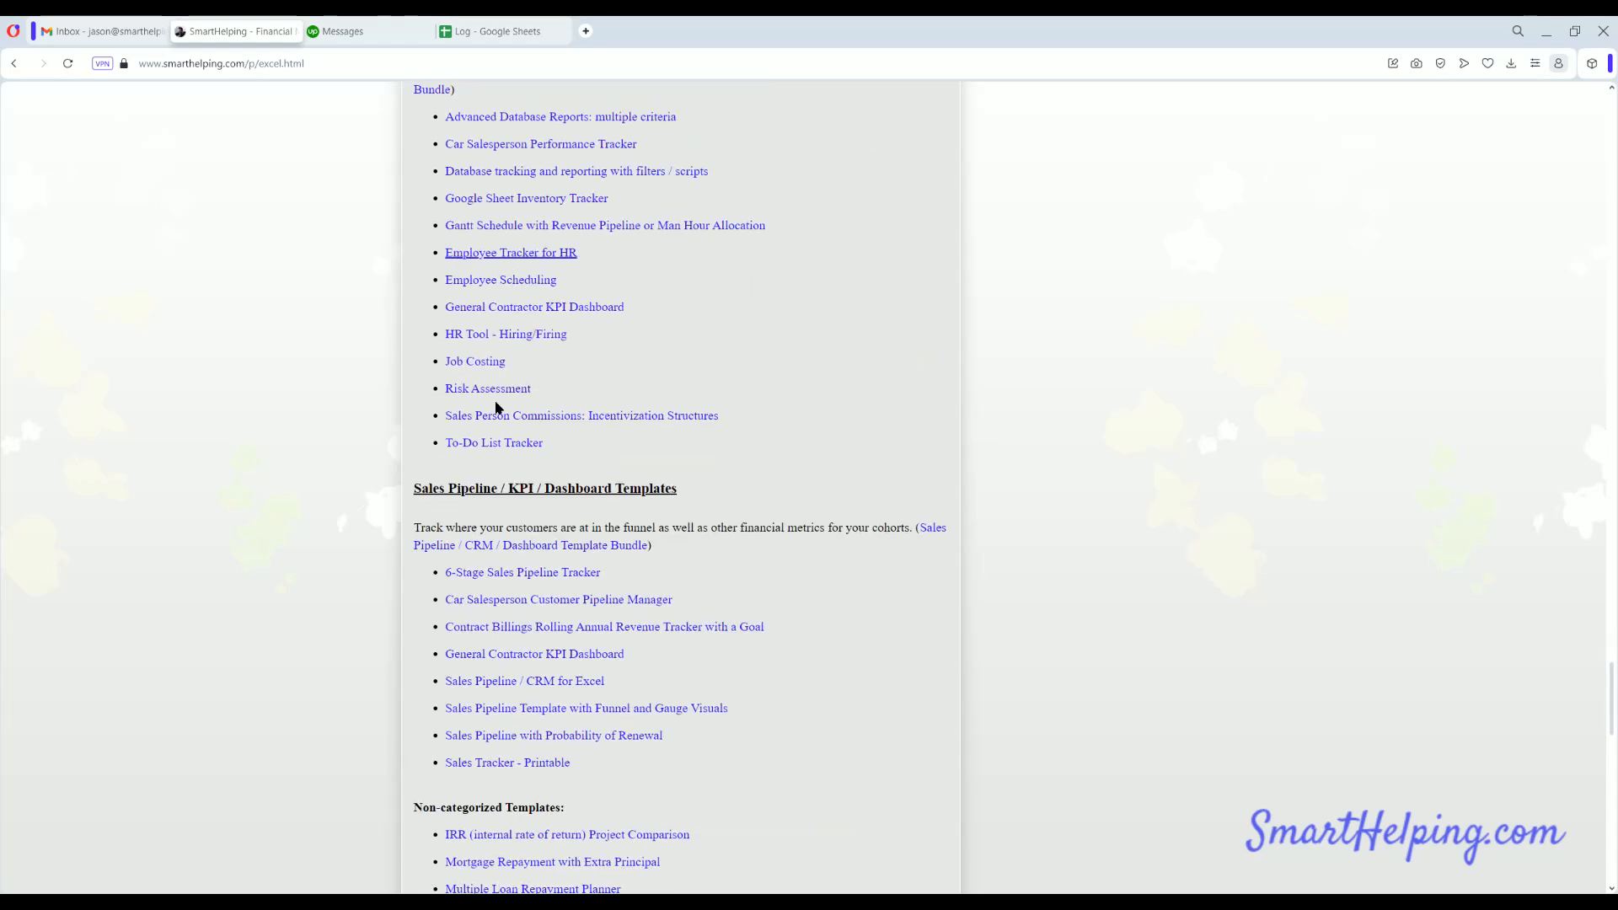
pyautogui.scroll(-3, 522, 540)
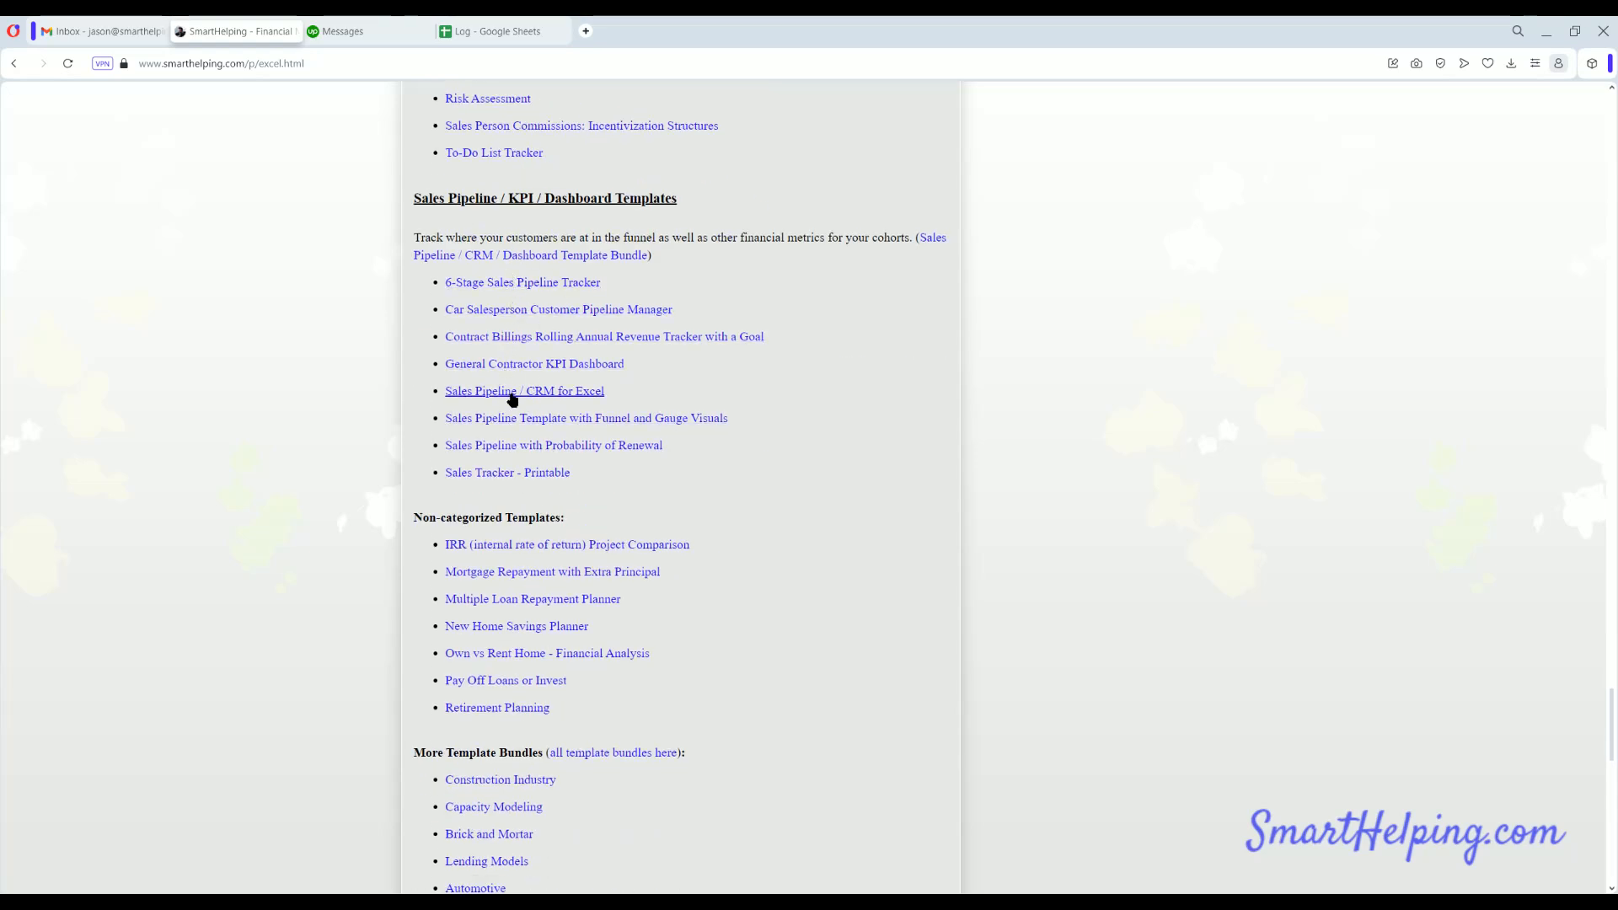
# Review the Large and Niche Template Bundles with their prices and return to the start of the financial models page
pyautogui.scroll(15, 563, 510)
pyautogui.scroll(10, 564, 522)
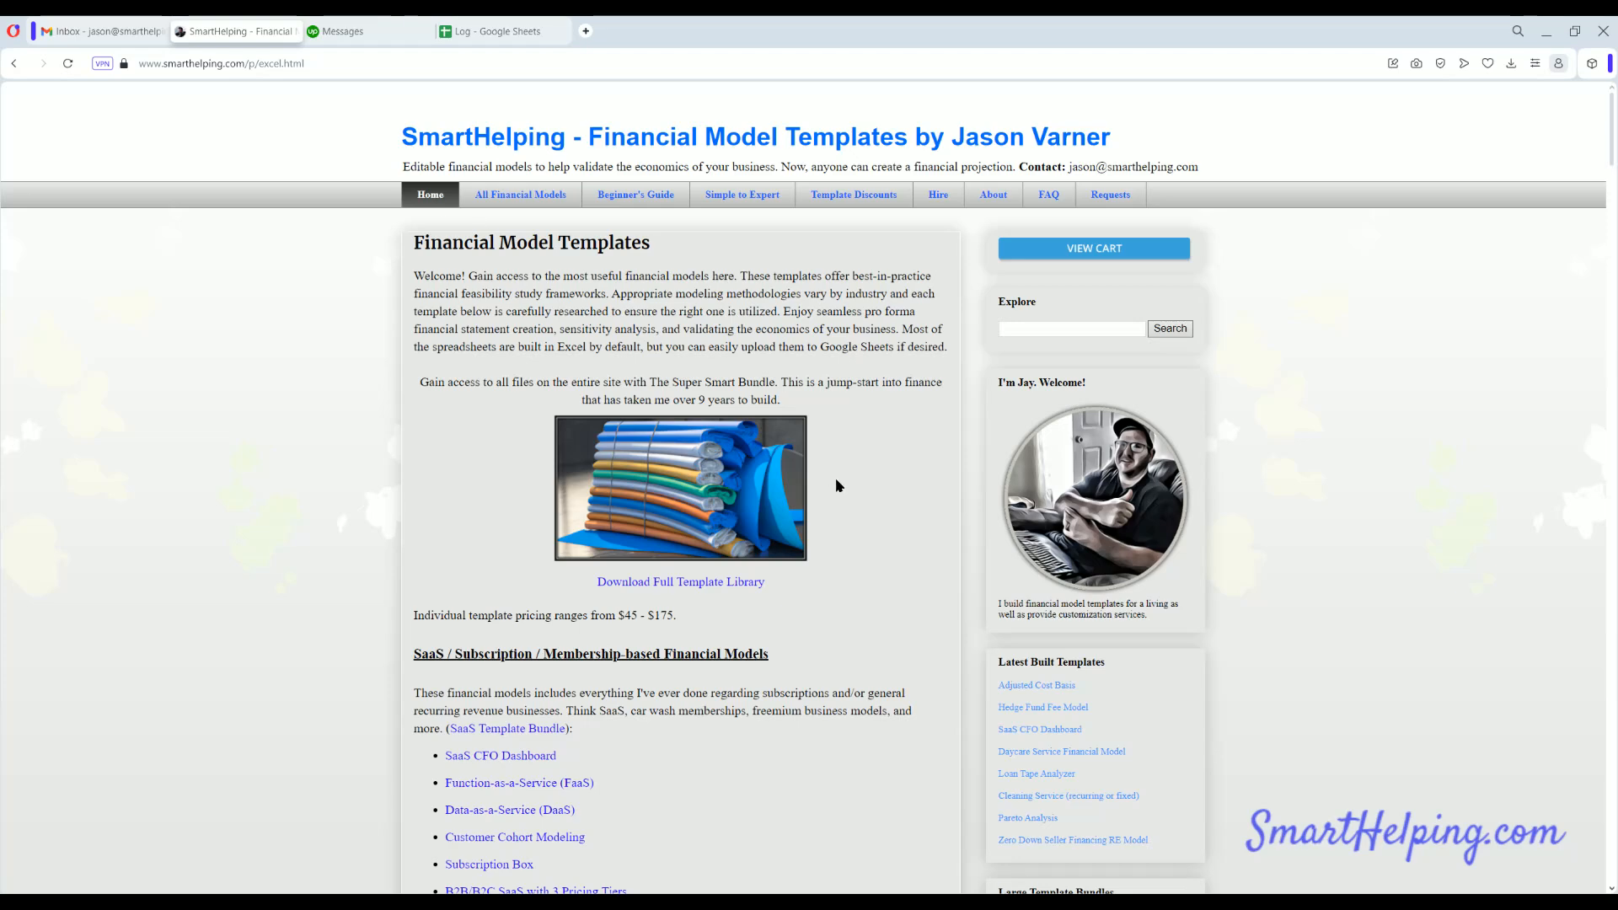
pyautogui.scroll(-7, 1096, 344)
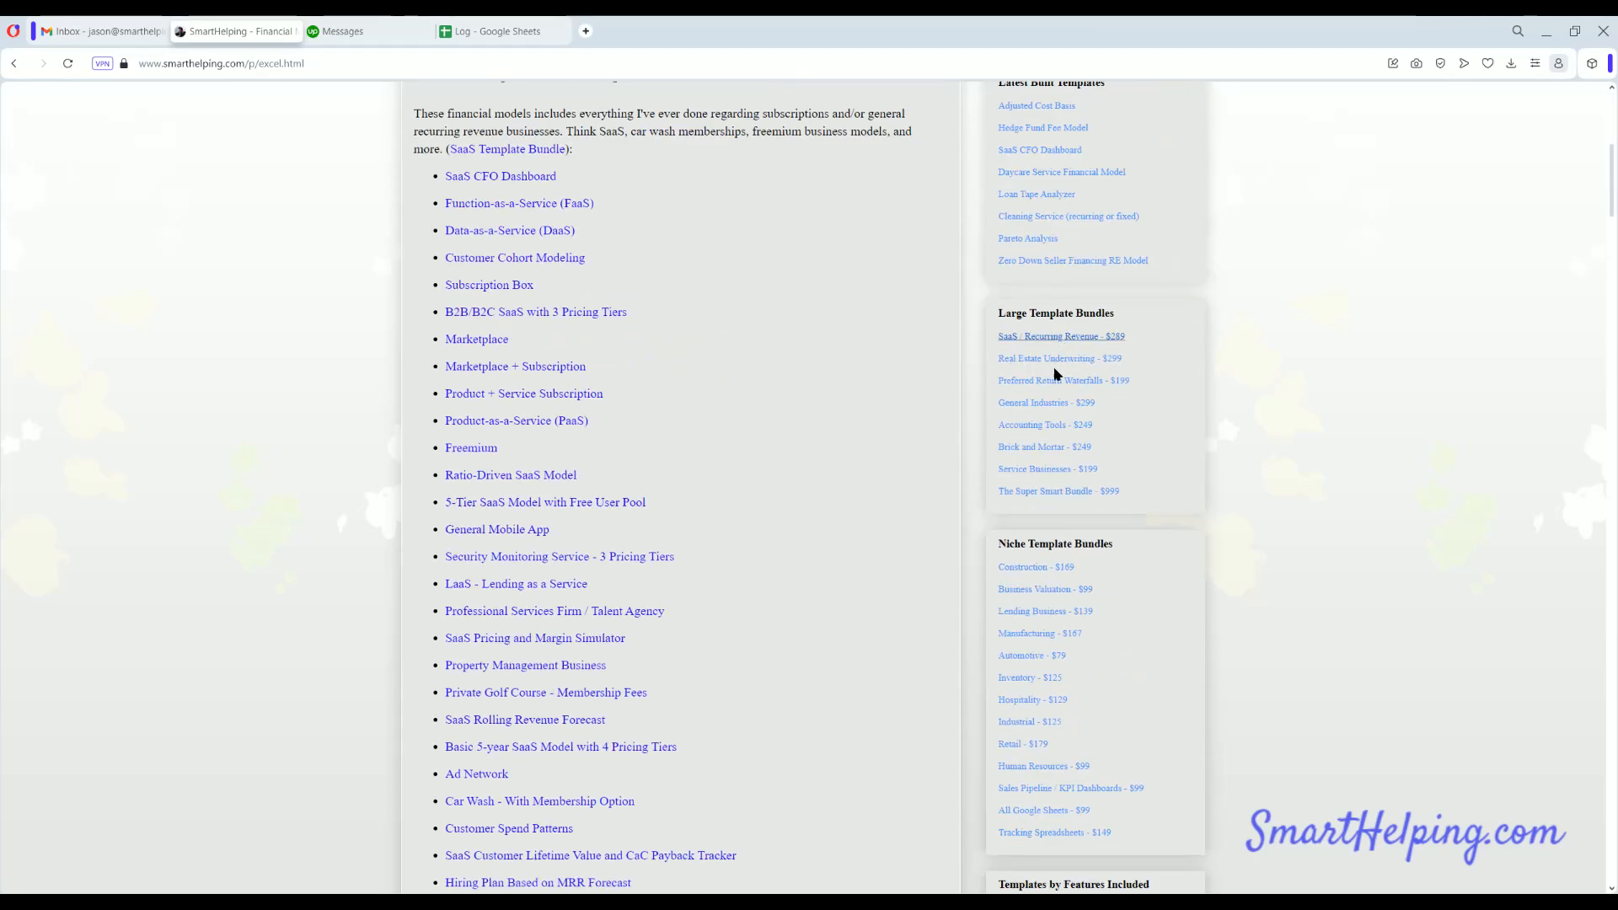
pyautogui.scroll(-3, 1039, 543)
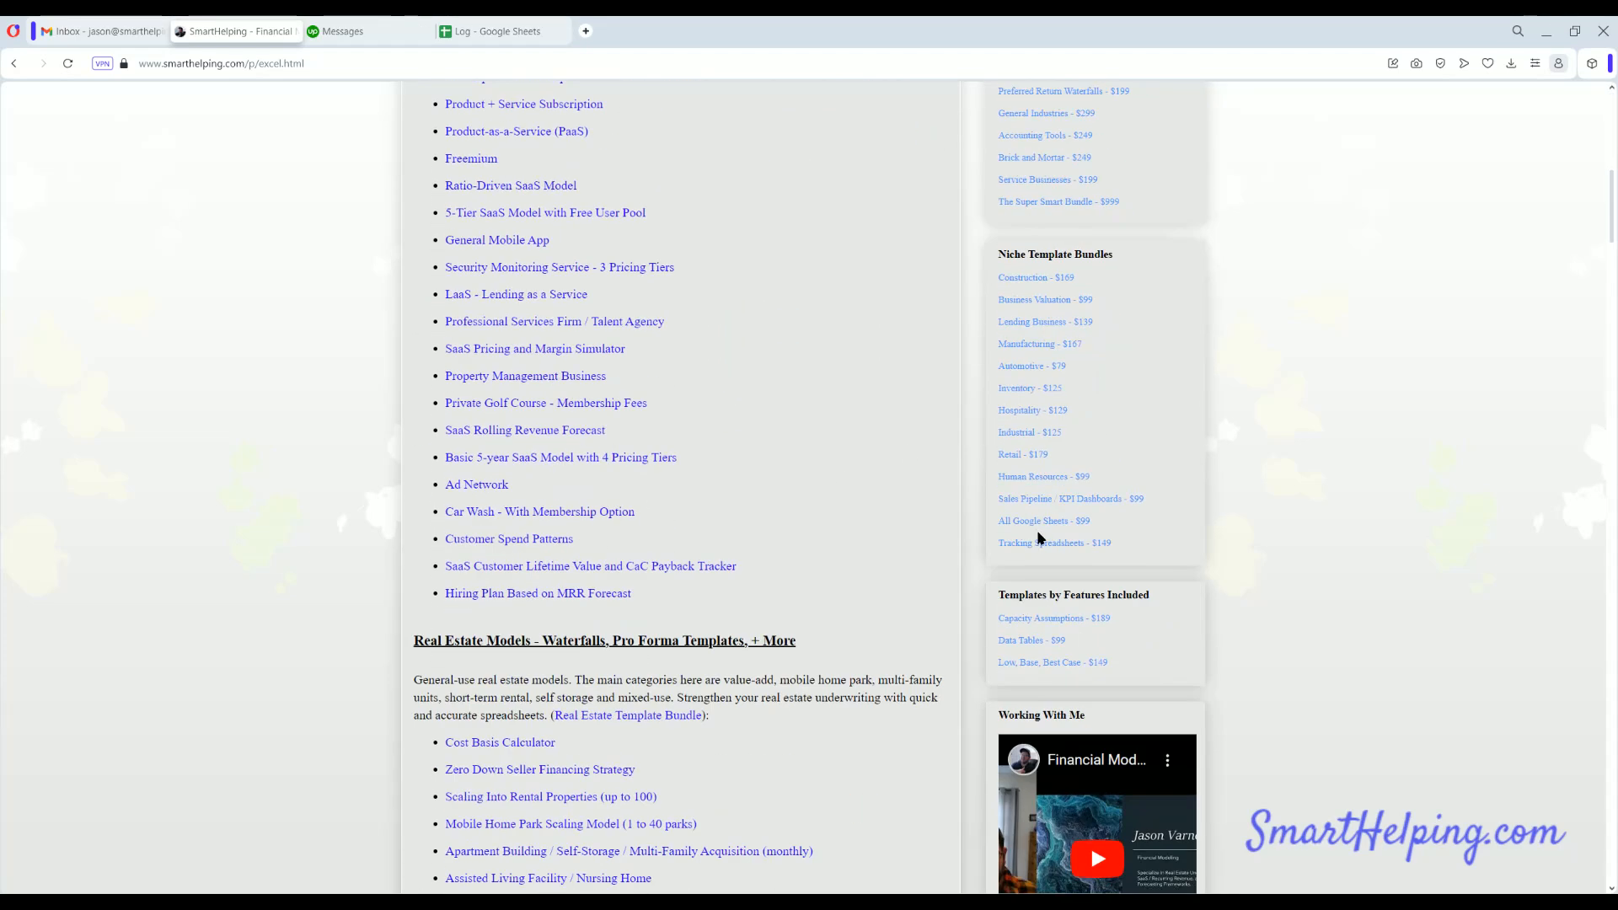
pyautogui.scroll(9, 598, 458)
pyautogui.scroll(2, 599, 457)
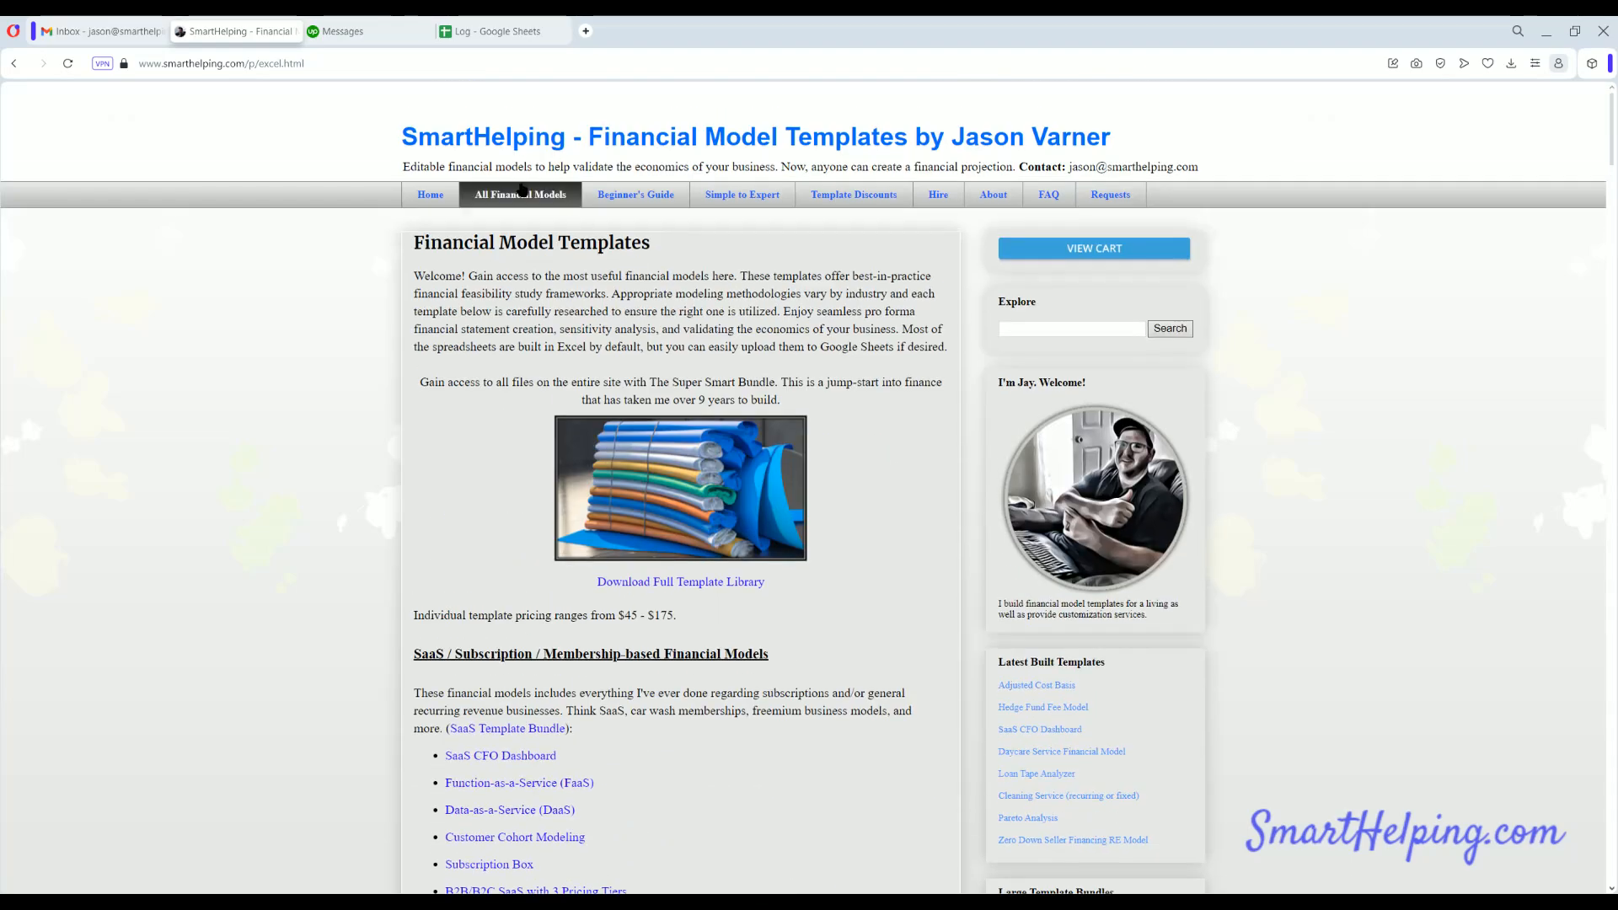
pyautogui.scroll(-7, 518, 202)
pyautogui.scroll(7, 530, 600)
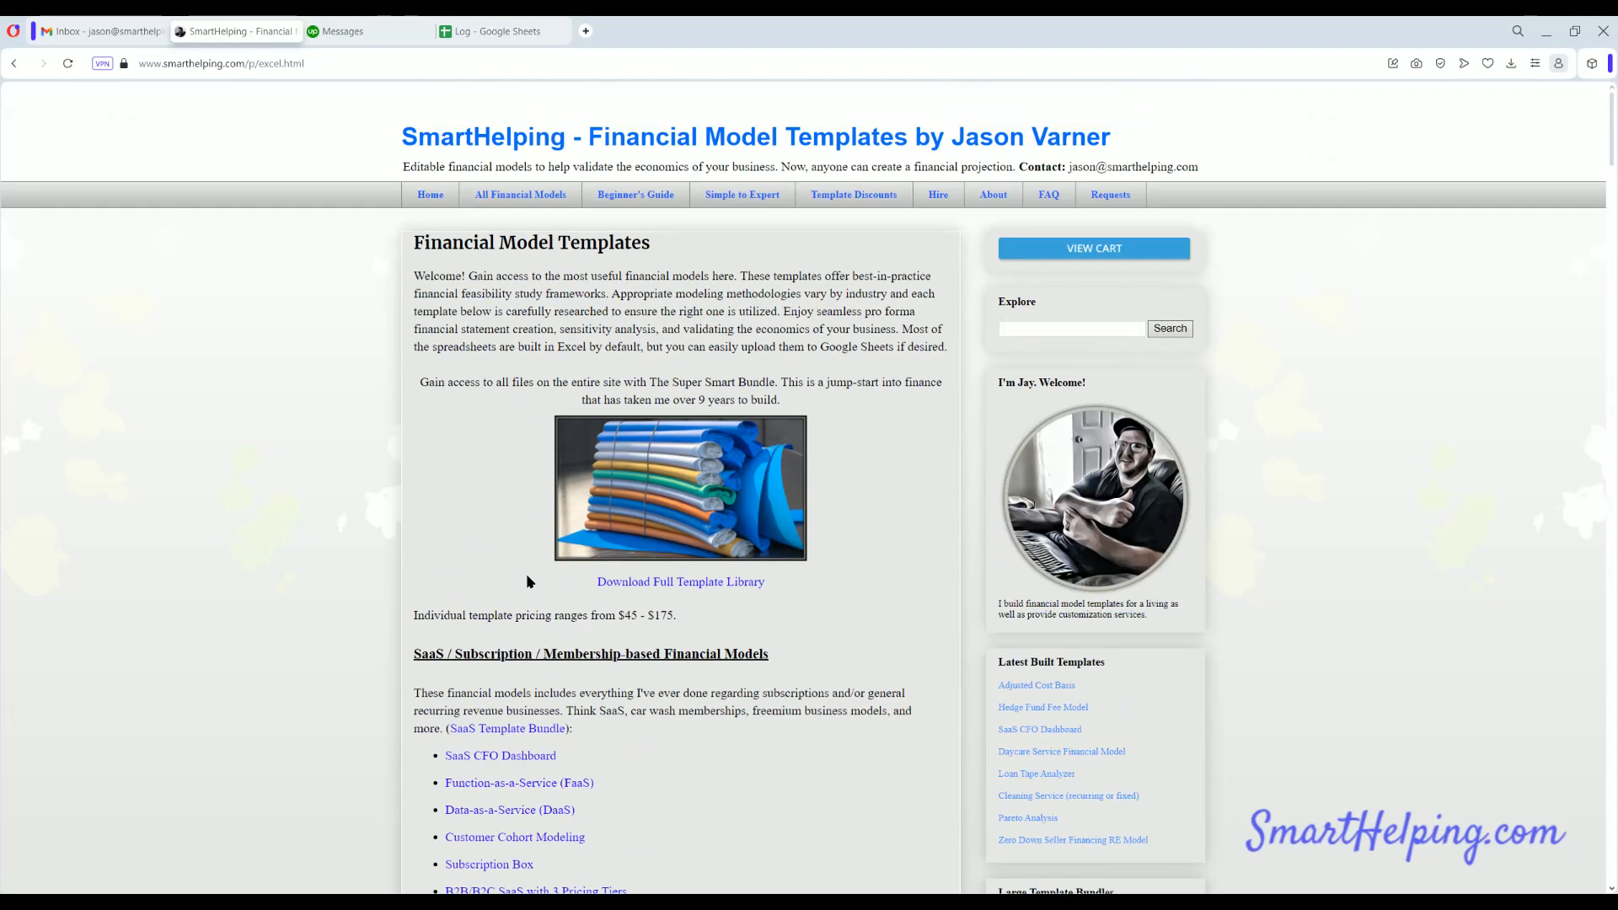